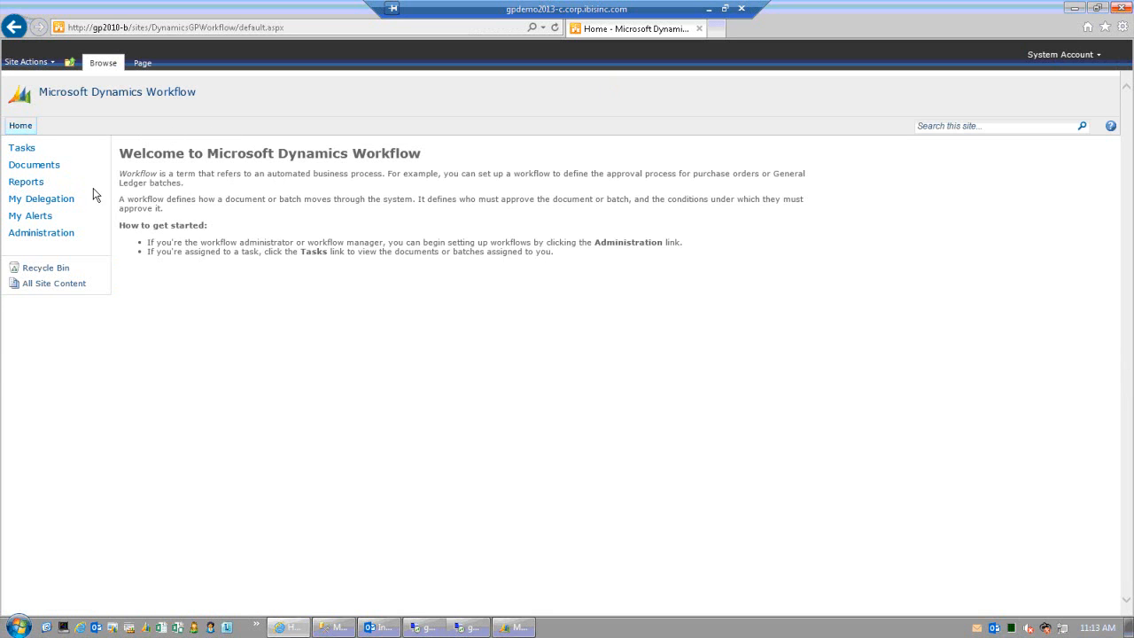
- Save the workflow types in use with Vendor Approval and Purchase Order Approval enabled
left_click(64, 236)
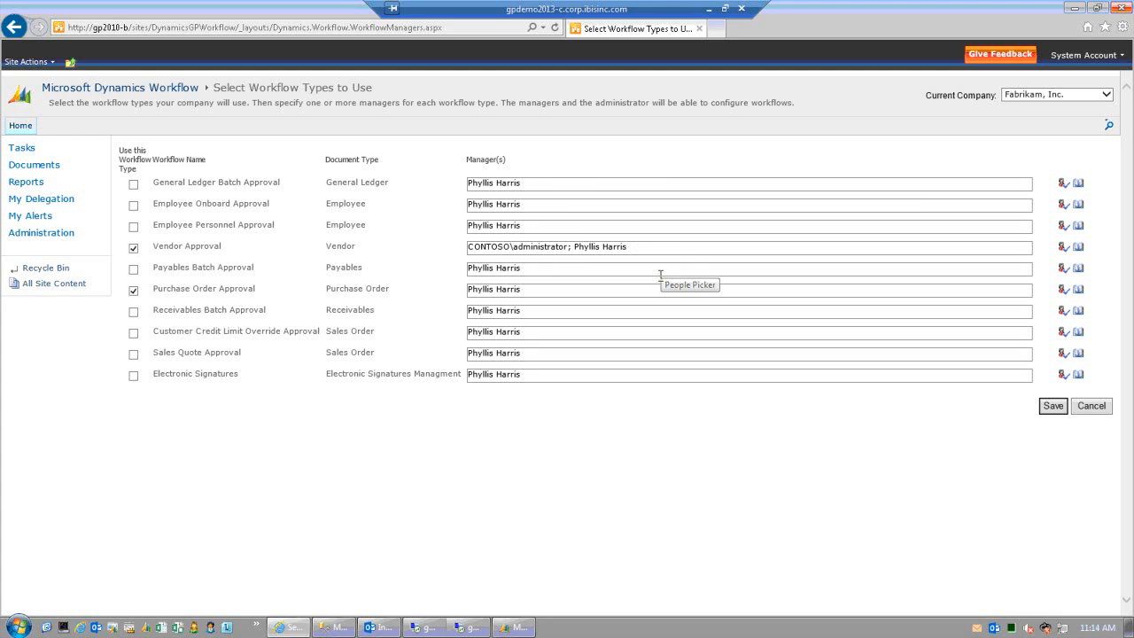
left_click(1052, 406)
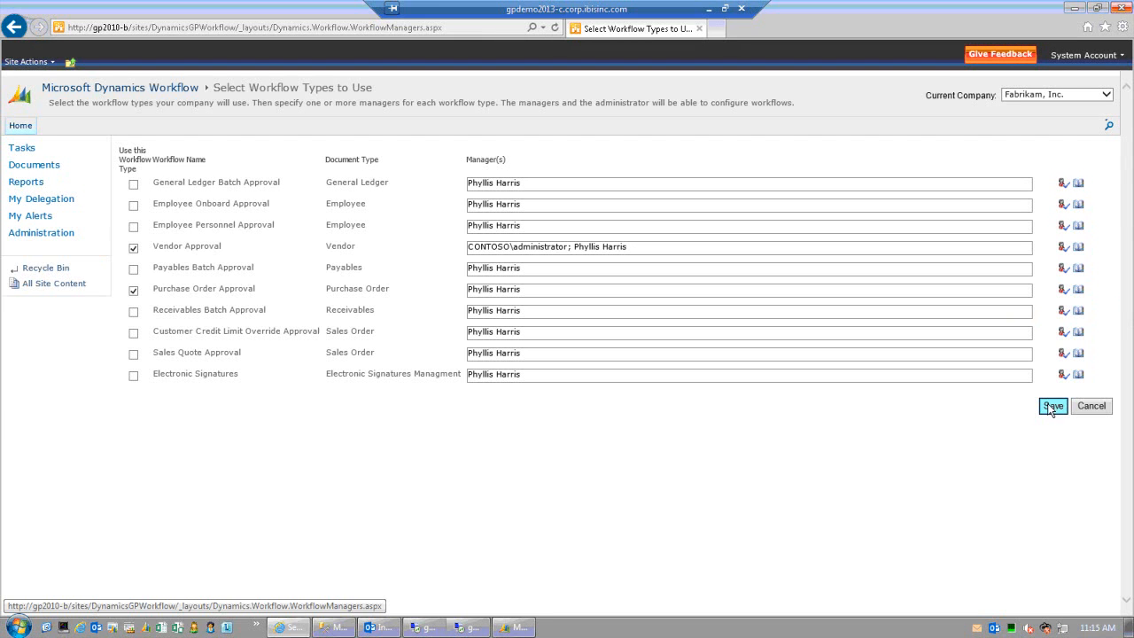
- Open the Fabrikam, Inc. workflow calendar showing Monday–Friday work days for August 2013
left_click(19, 130)
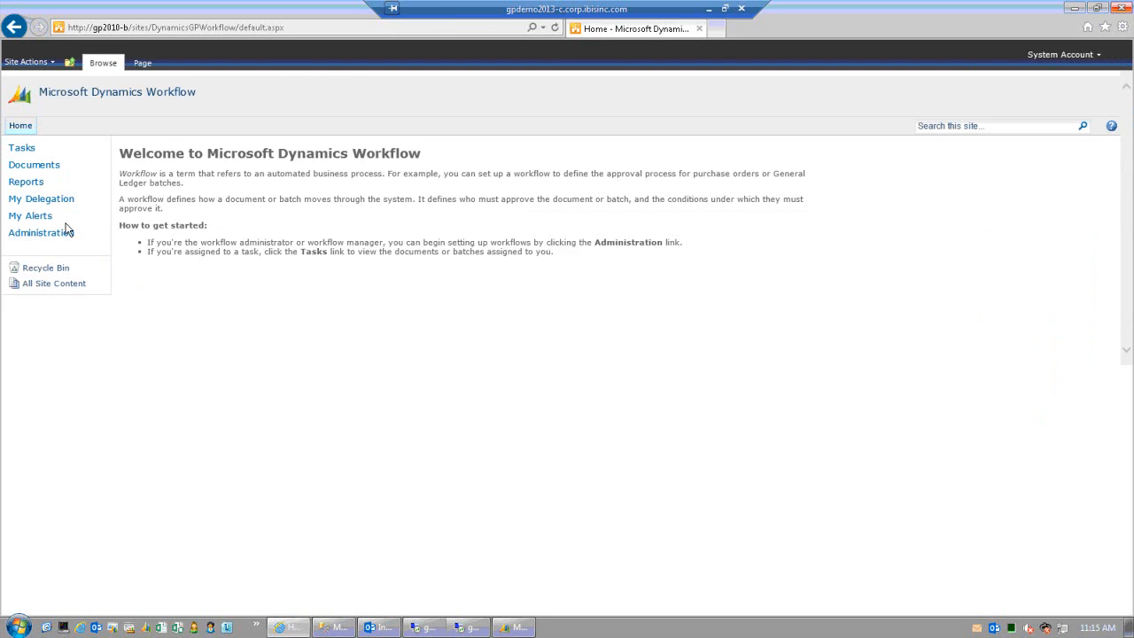
left_click(65, 233)
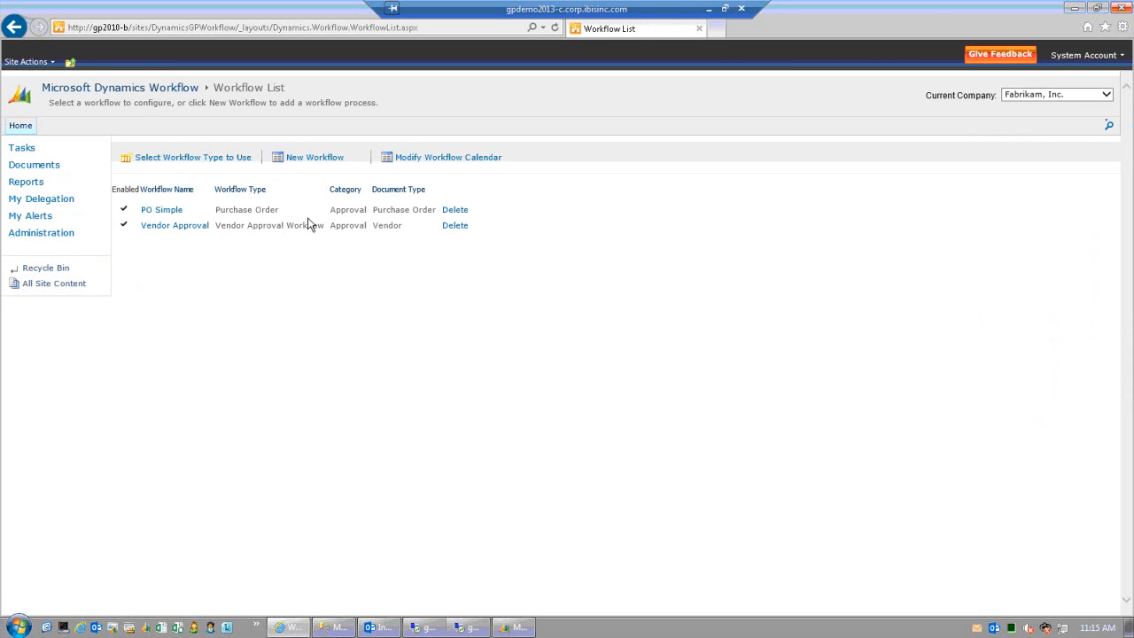
left_click(416, 160)
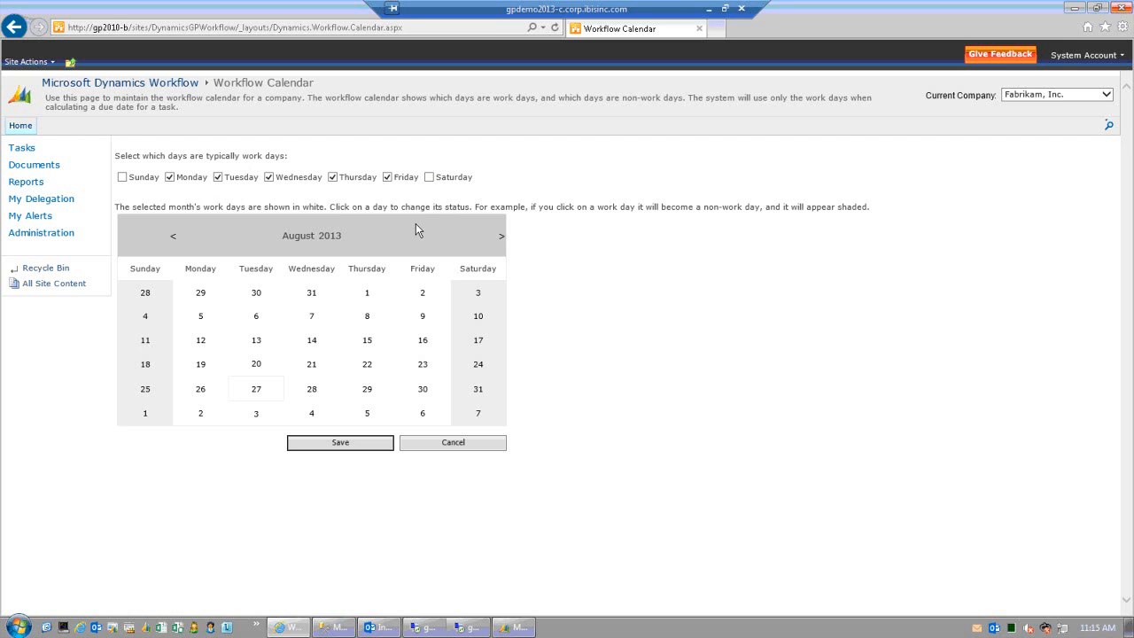
- Go back to the Workflow List and begin a new workflow to reach Select Workflow Type
left_click(42, 233)
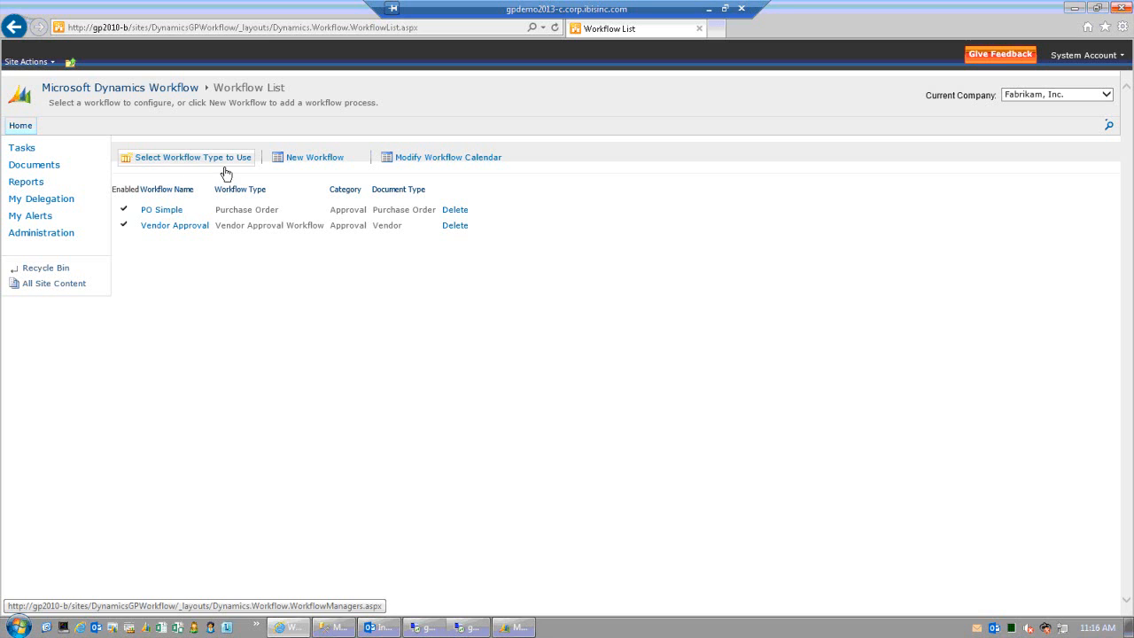
left_click(161, 212)
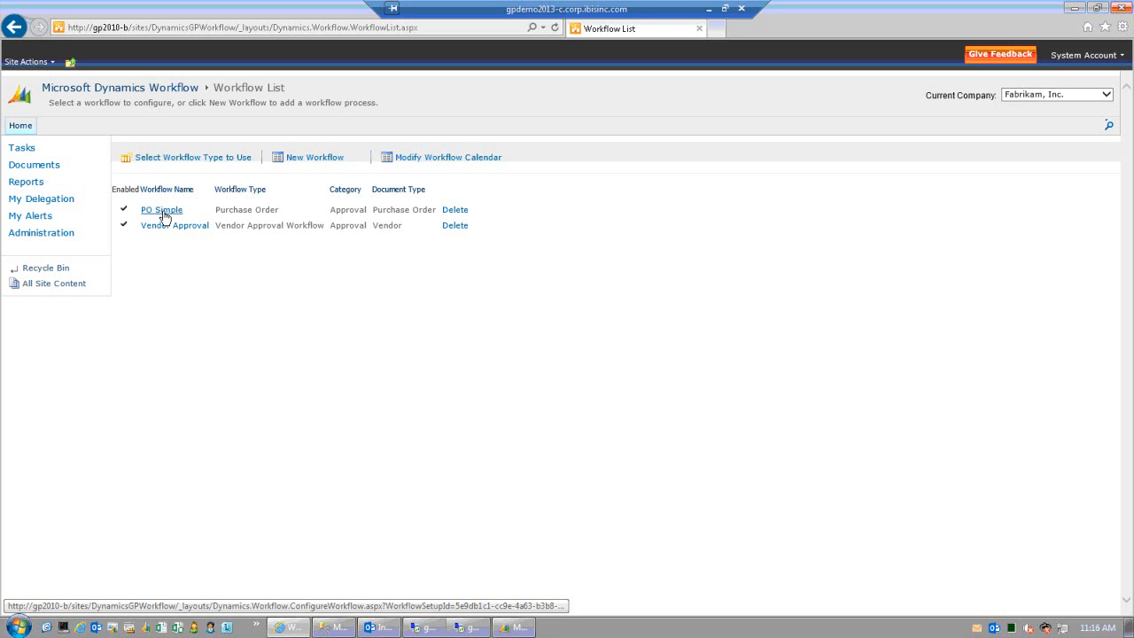
left_click(297, 160)
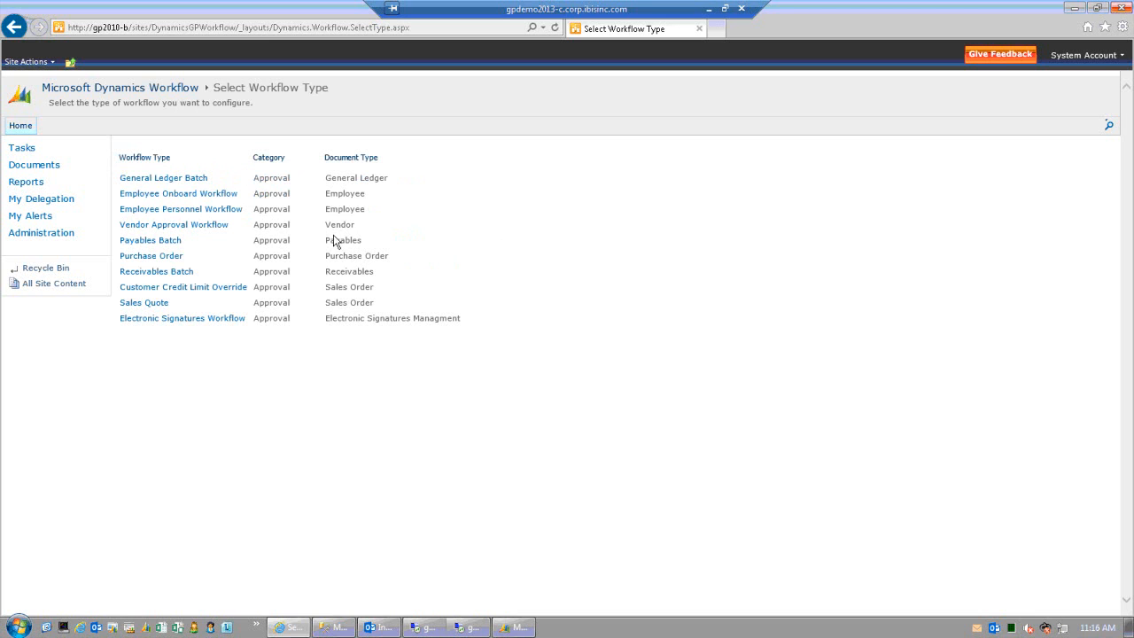
- Choose Vendor Approval Workflow as the type and review its Configure Workflow page
left_click(204, 226)
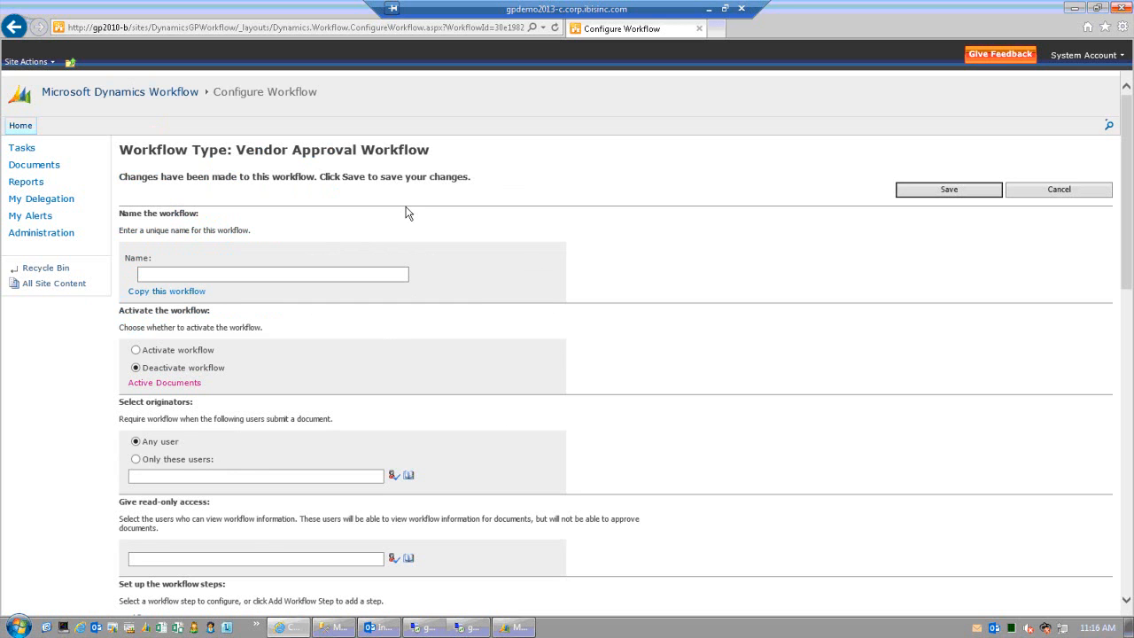
scroll(407, 213, "down", 3)
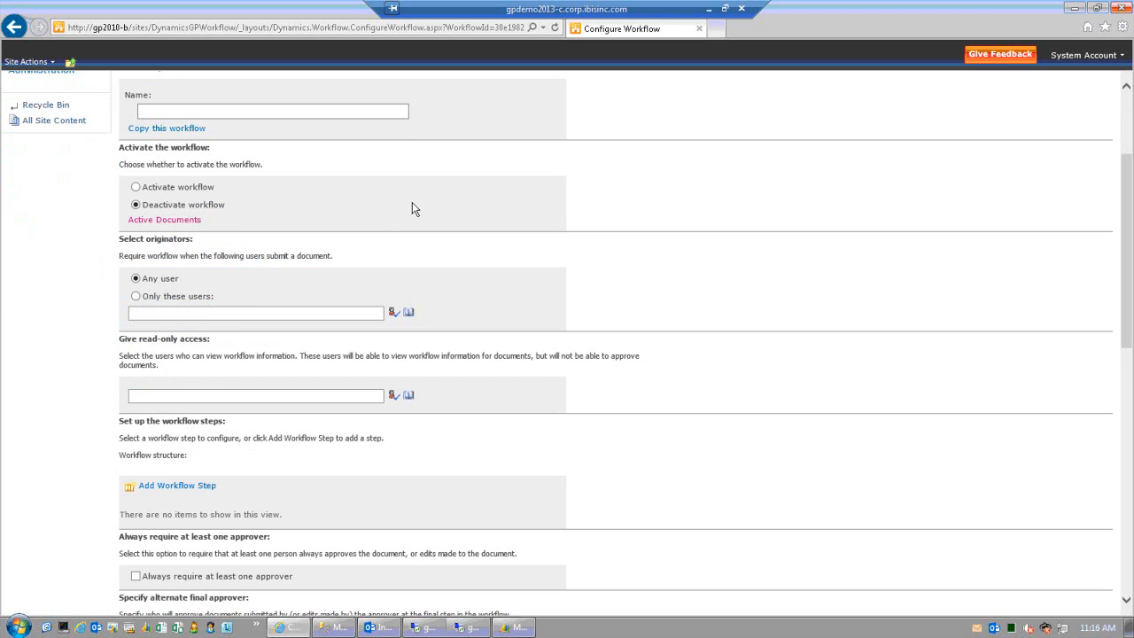
scroll(413, 211, "up", 3)
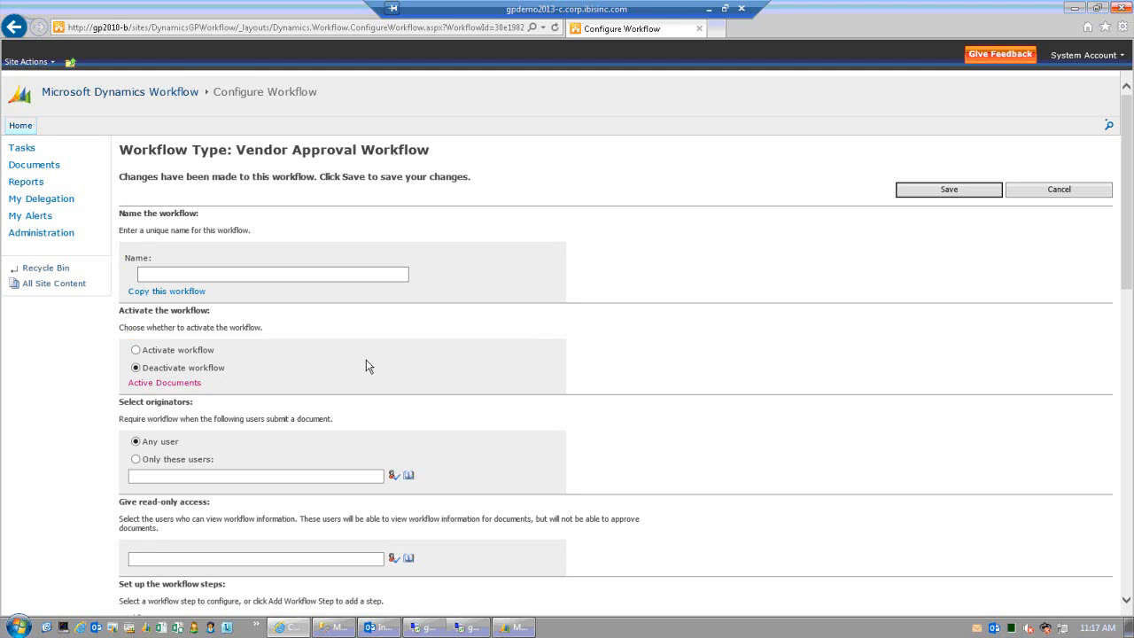
scroll(367, 366, "down", 2)
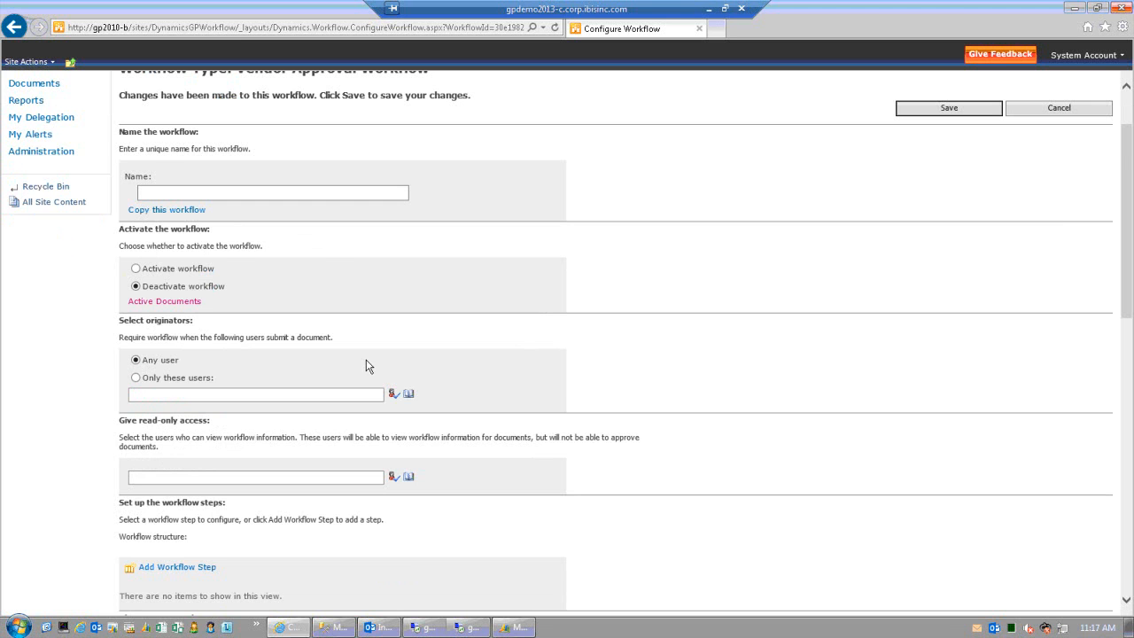
scroll(367, 366, "down", 2)
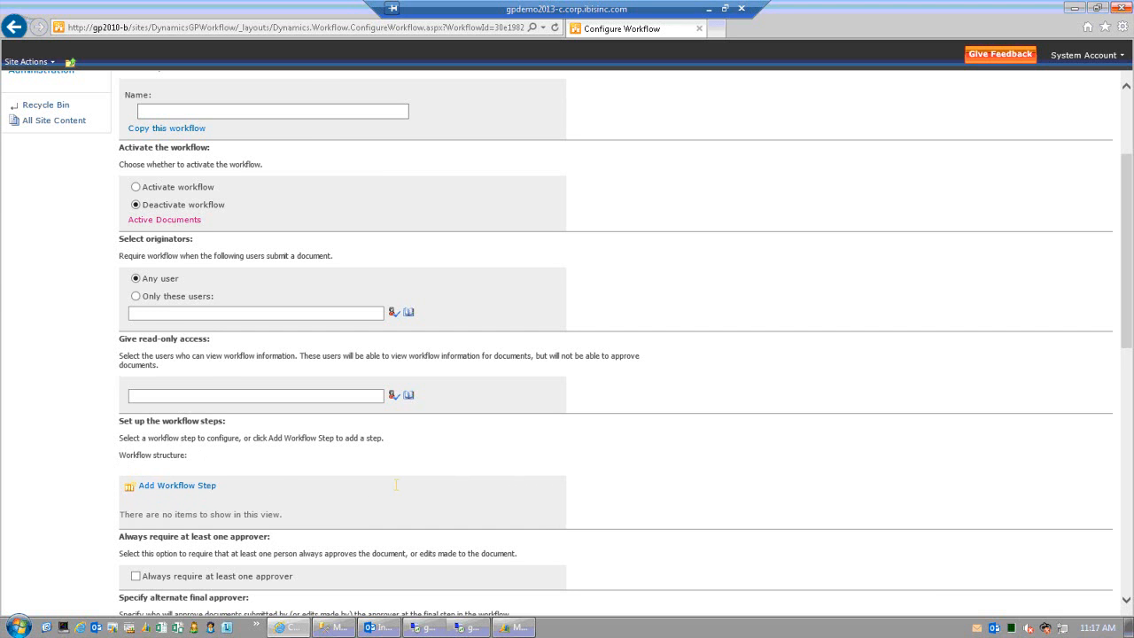
scroll(396, 484, "up", 3)
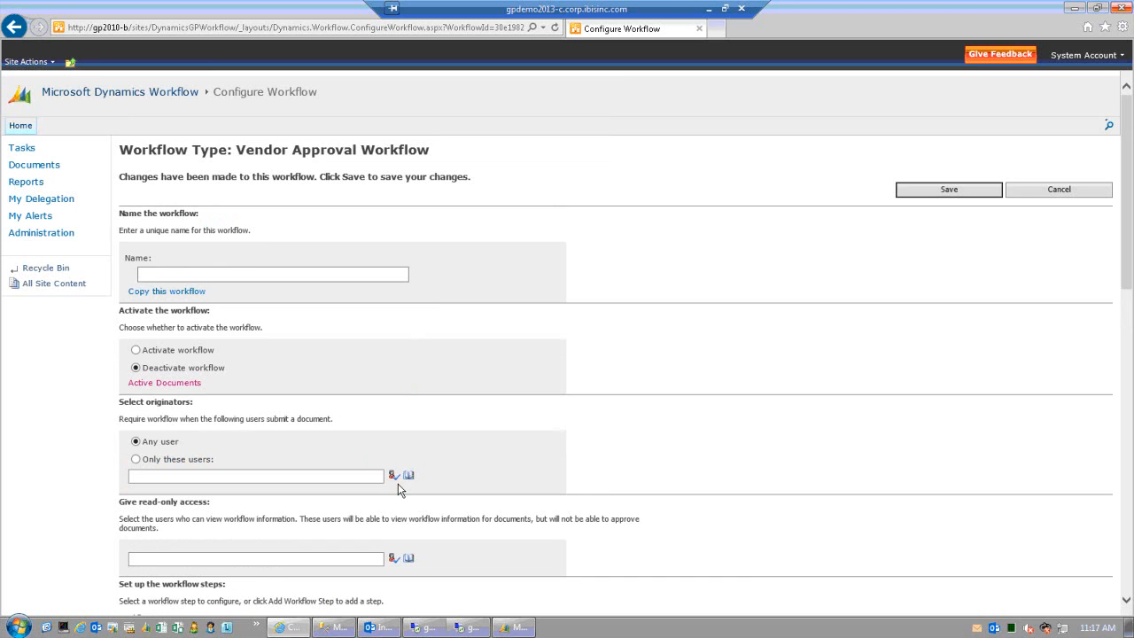
scroll(397, 489, "down", 2)
scroll(236, 526, "down", 2)
scroll(333, 519, "up", 2)
scroll(334, 519, "up", 2)
- Name the workflow 'Demo Workflow' and tick Always require at least one approver
left_click(224, 276)
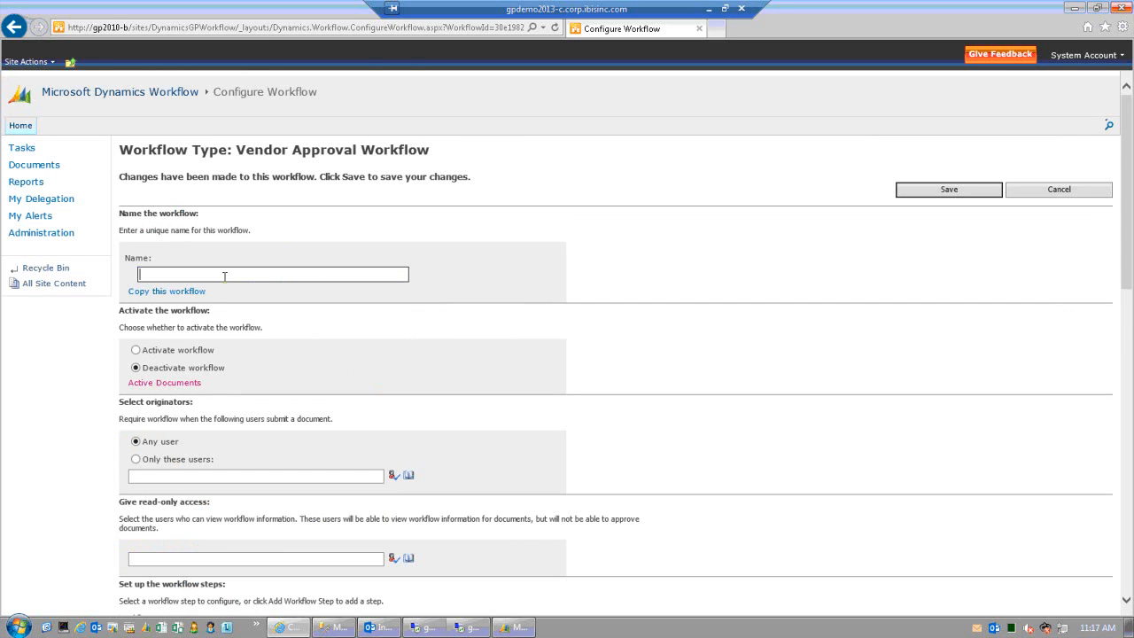
type("Demo Workflow")
scroll(223, 431, "down", 2)
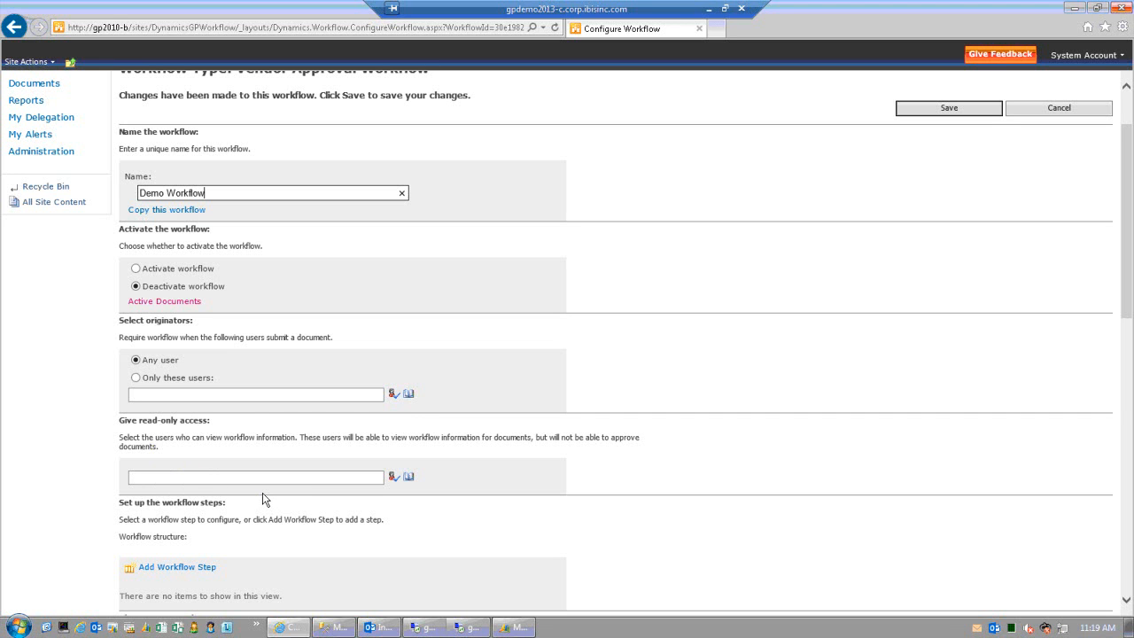
scroll(263, 498, "down", 2)
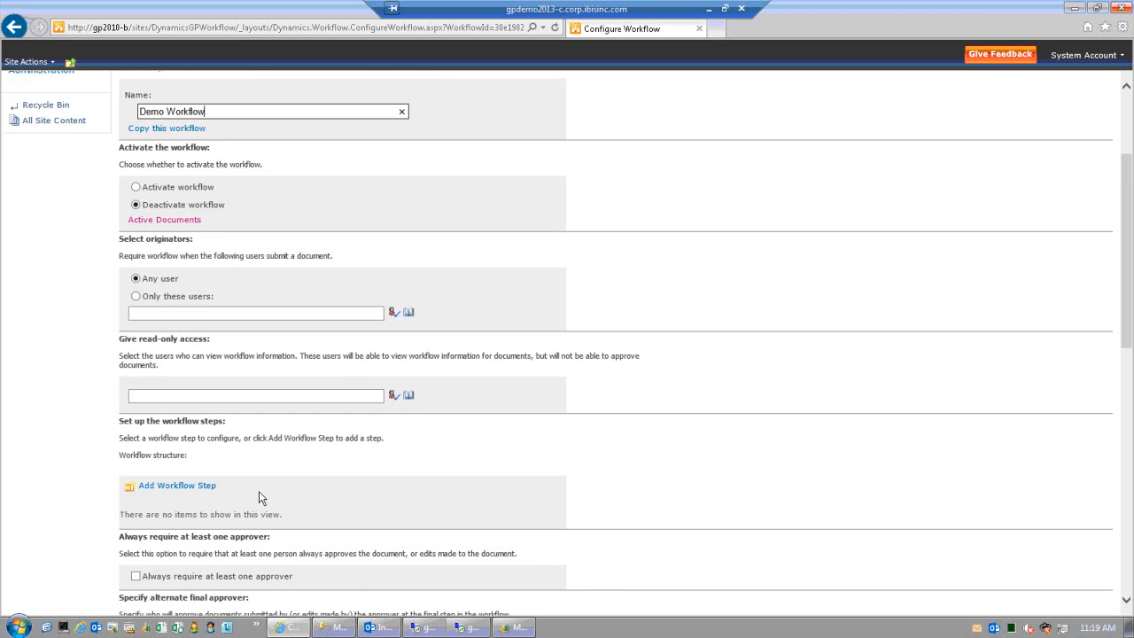
scroll(260, 491, "down", 2)
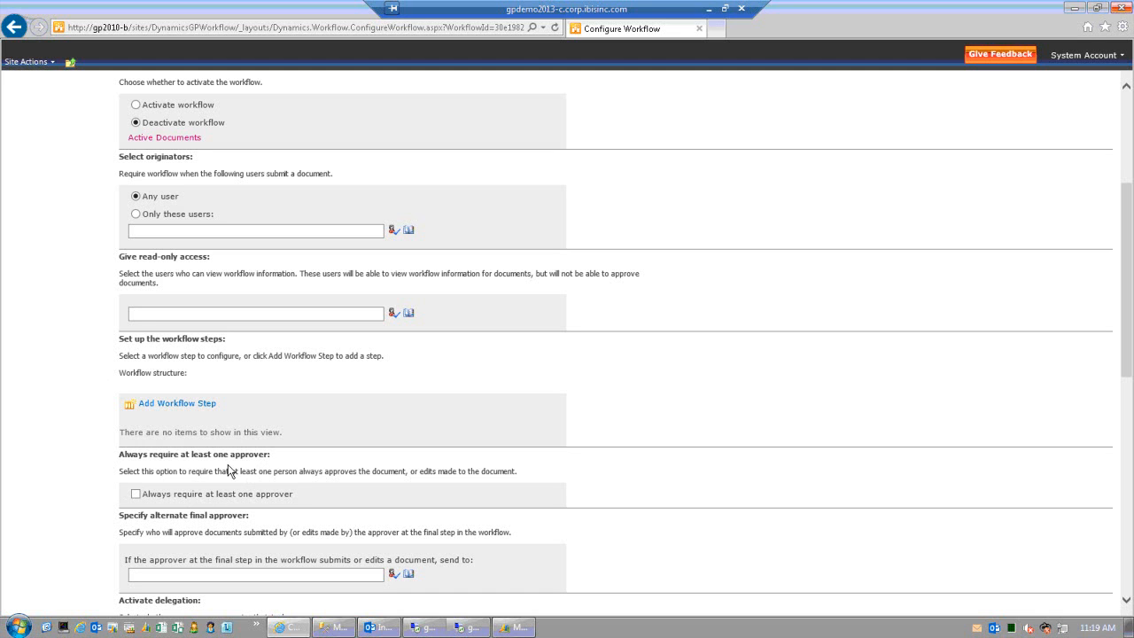
left_click(135, 494)
scroll(301, 518, "down", 2)
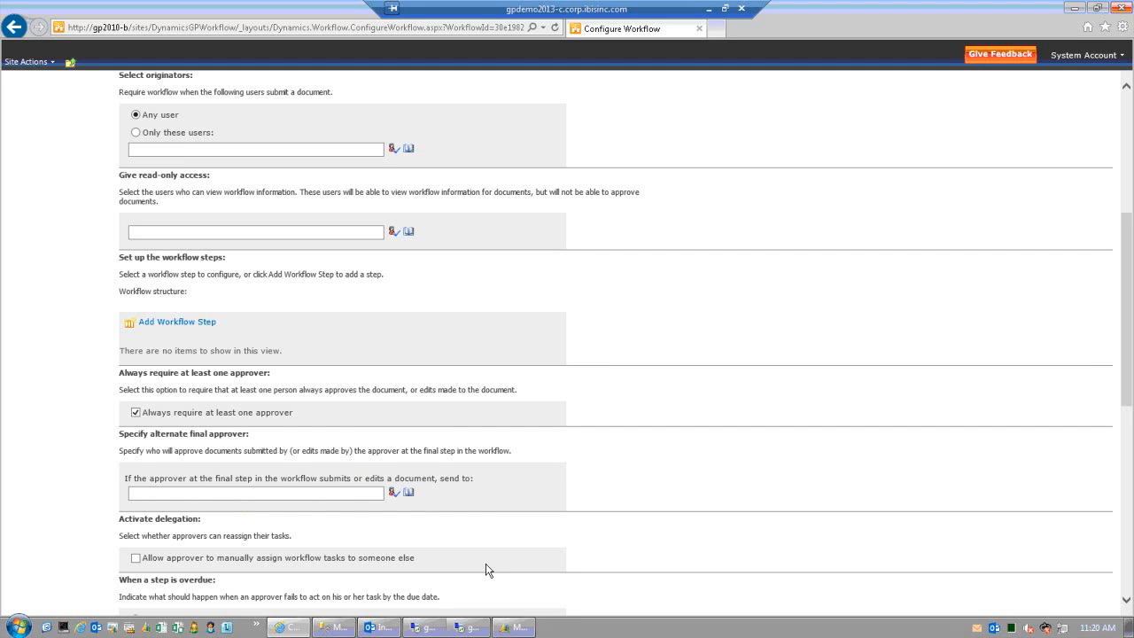
scroll(485, 569, "down", 2)
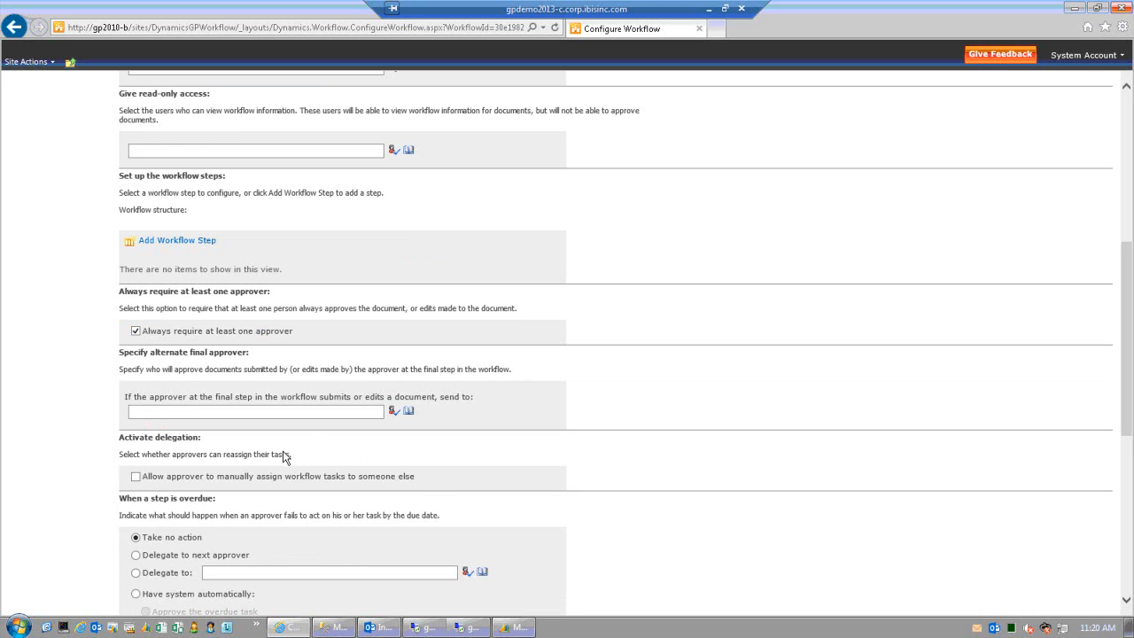
- Allow approvers to manually assign tasks and set overdue steps to Delegate to a user
left_click(137, 478)
scroll(121, 416, "down", 1)
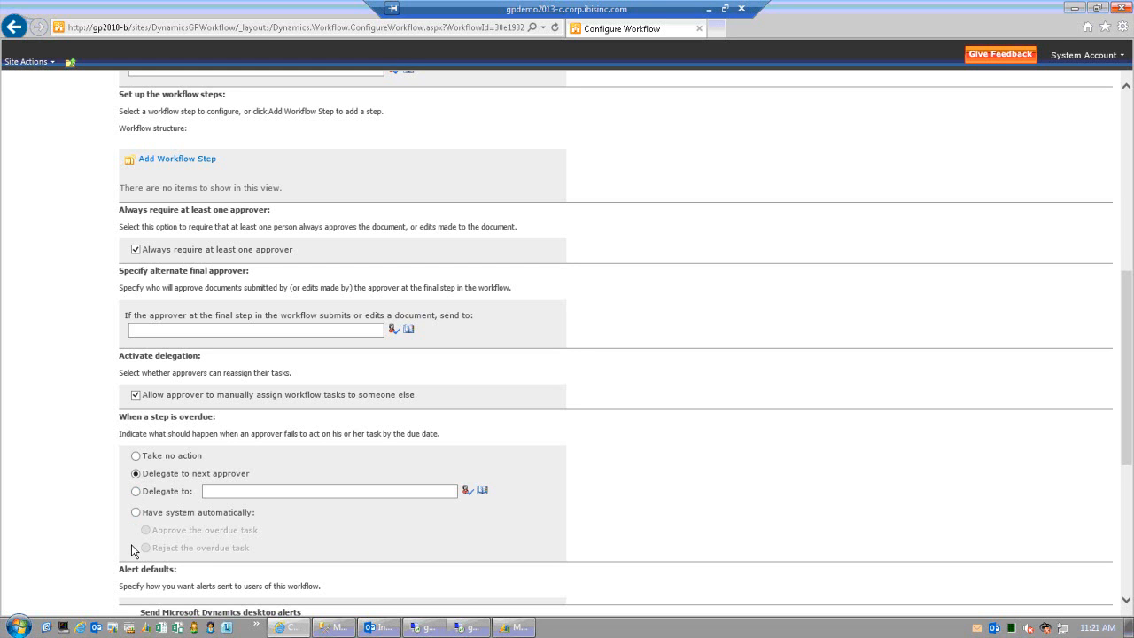
left_click(137, 513)
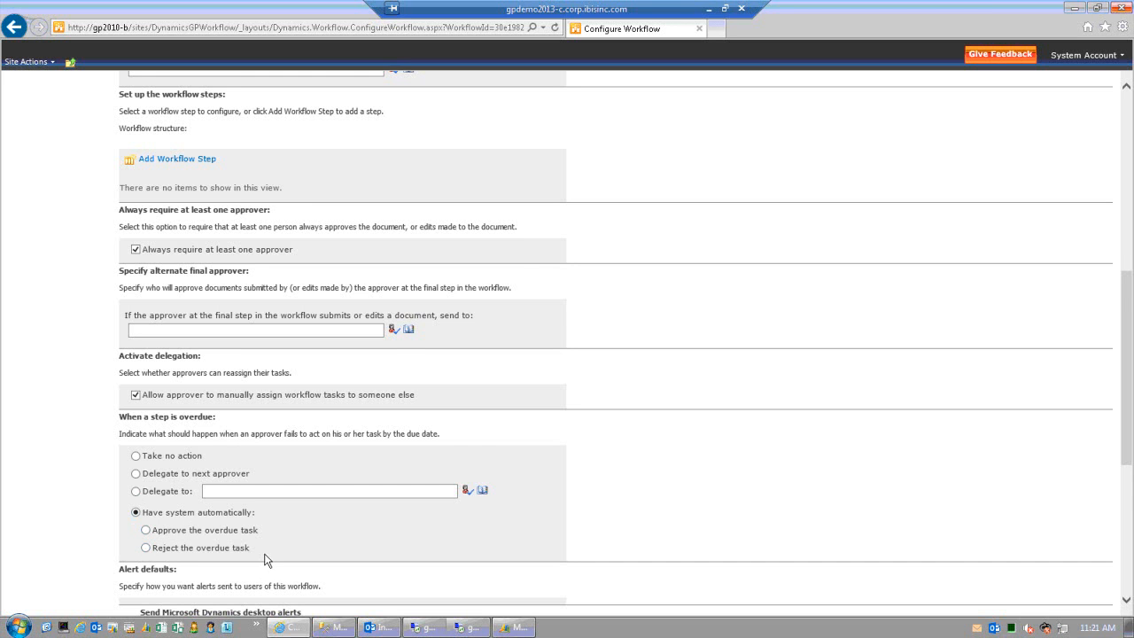
scroll(266, 556, "down", 2)
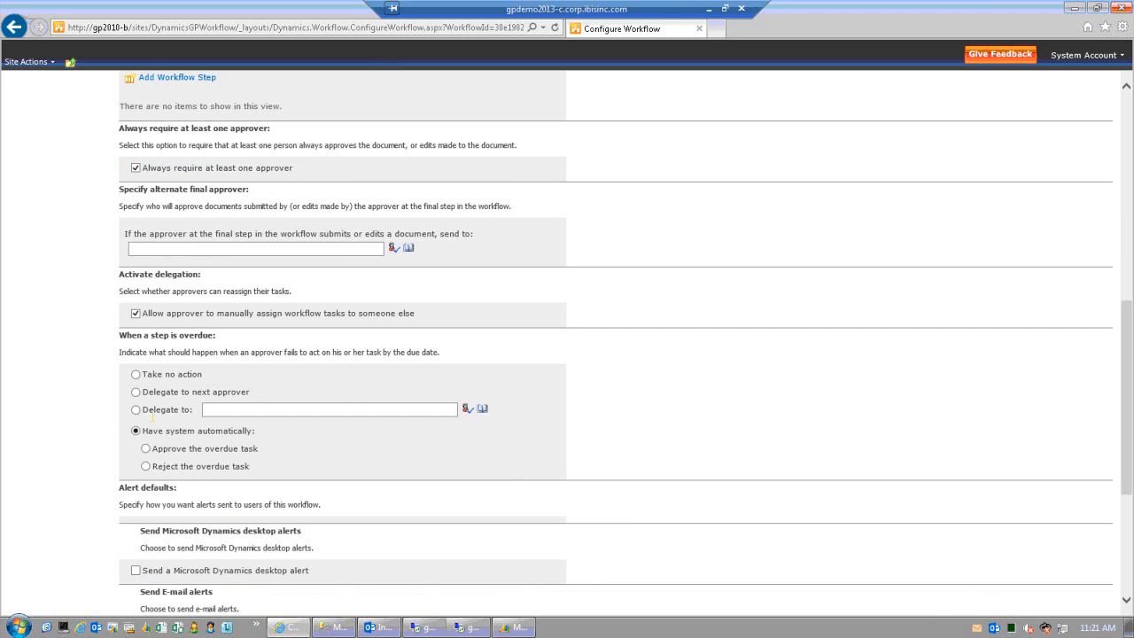
left_click(136, 409)
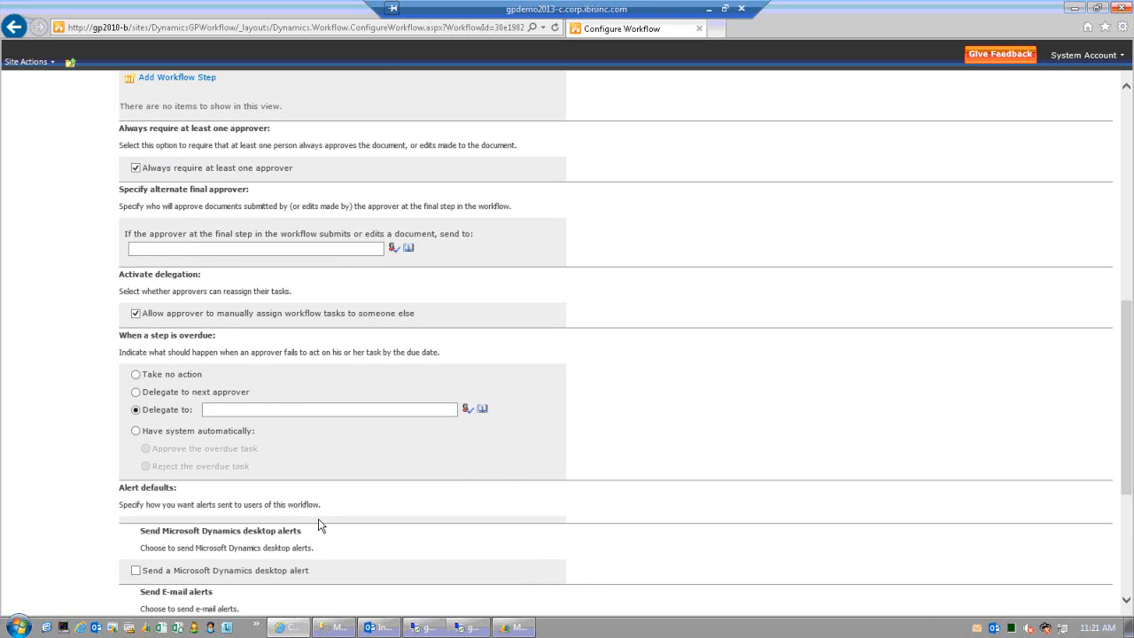
scroll(318, 519, "down", 2)
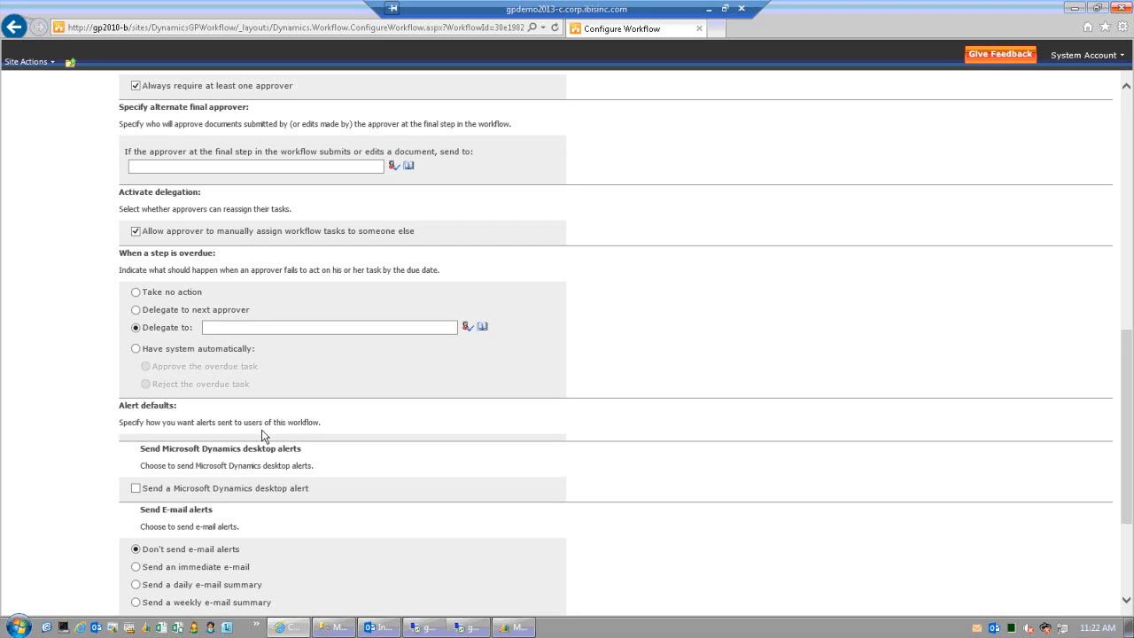
- Enable Dynamics desktop alerts and a weekly e-mail summary (Tuesday, 9:00 AM) as alert defaults
scroll(249, 436, "down", 2)
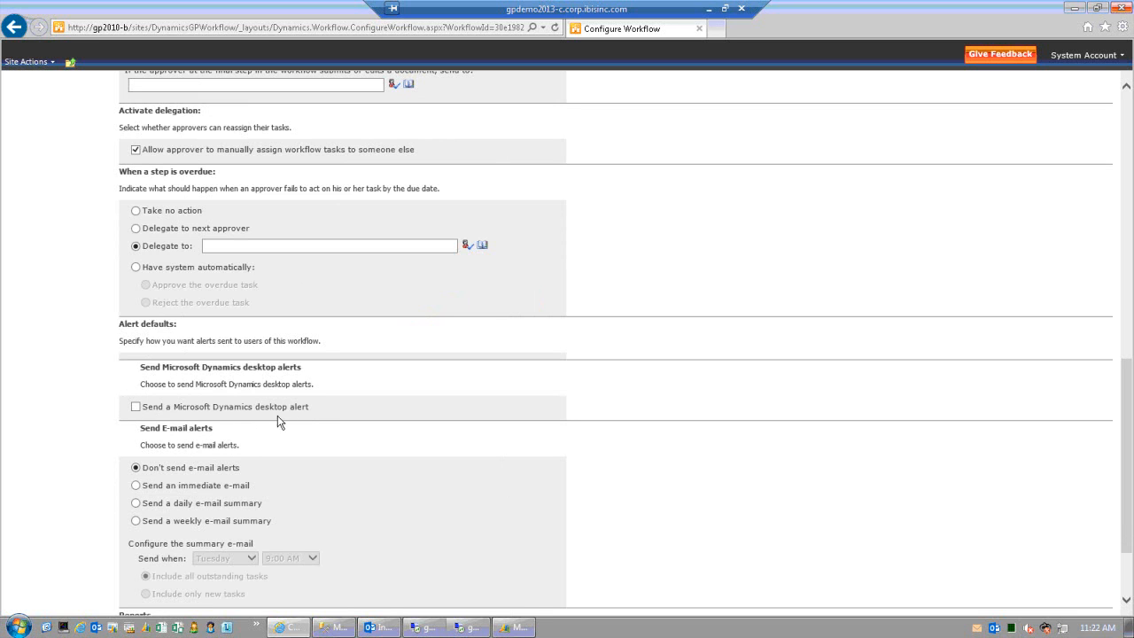
left_click(137, 408)
left_click(136, 485)
scroll(222, 505, "down", 2)
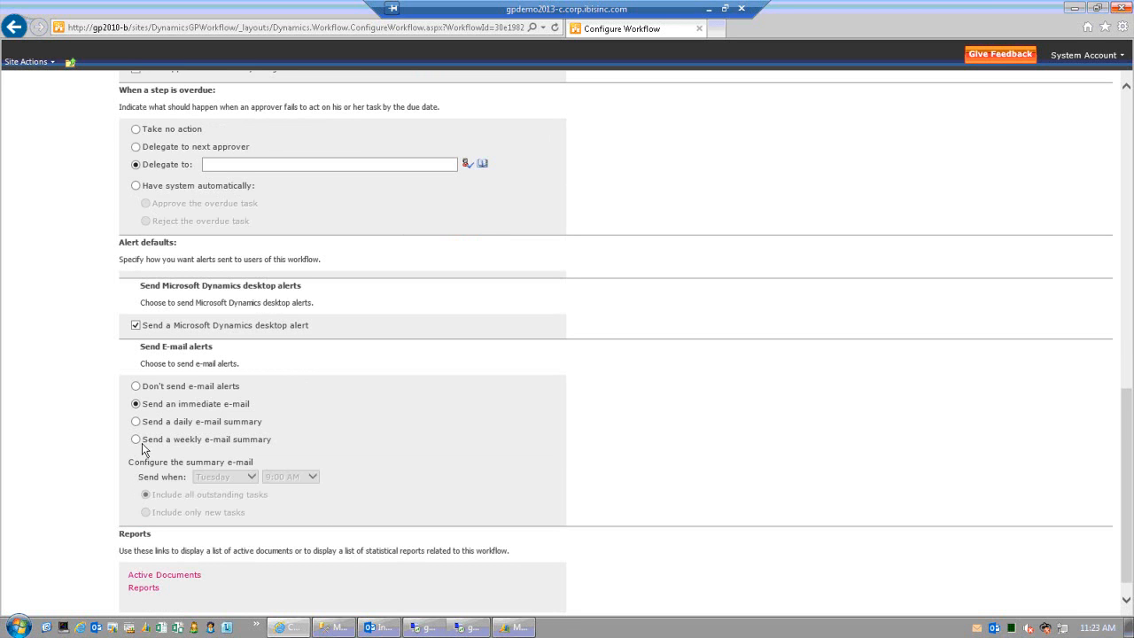
left_click(139, 441)
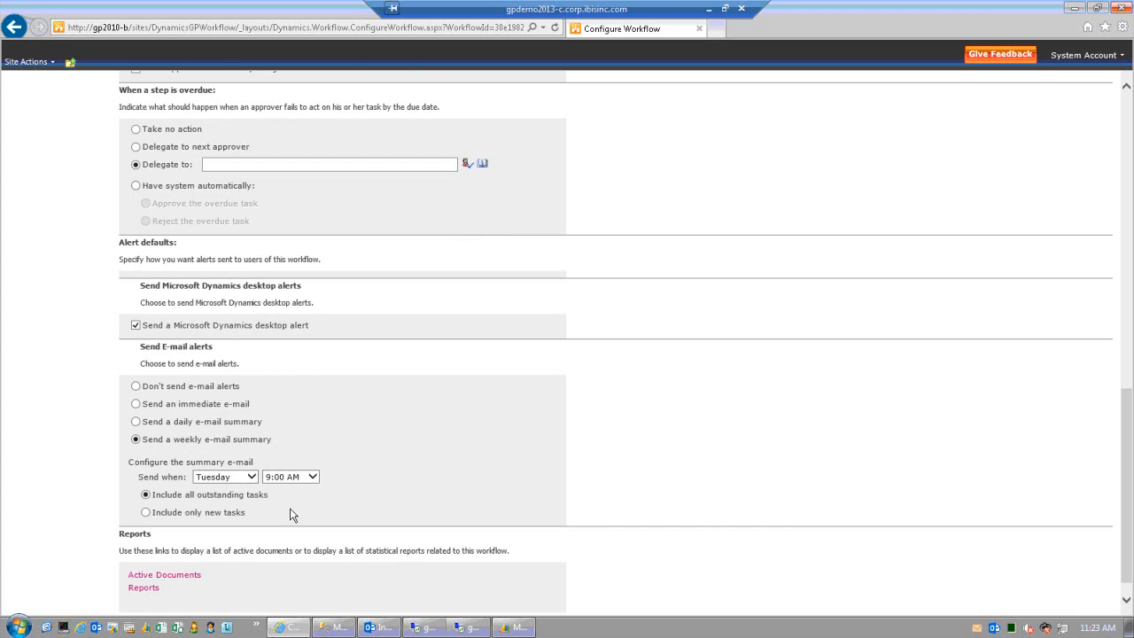
scroll(334, 485, "up", 8)
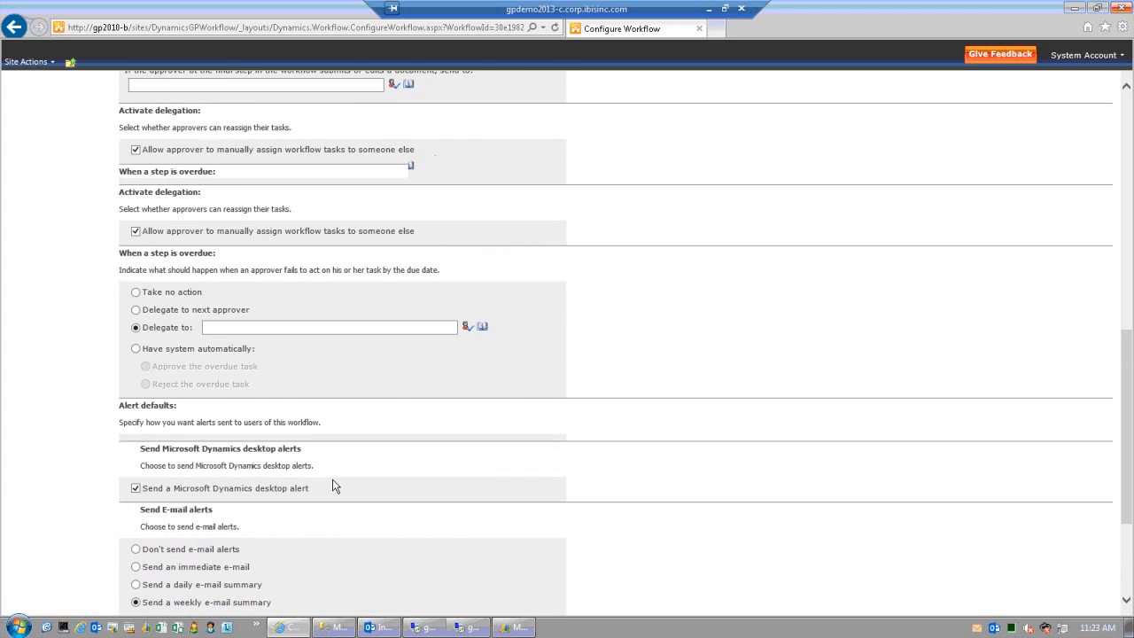
scroll(332, 483, "up", 2)
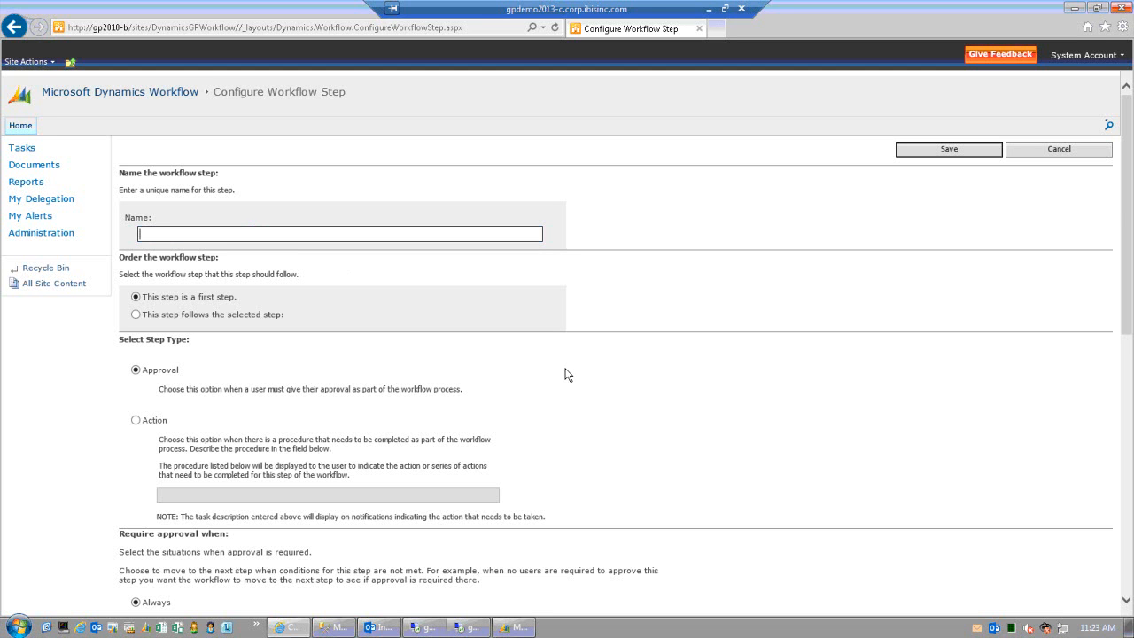
- Name the step 'Vendor Approval' and keep it set as the first step
type("Vendor Approval")
key("Tab")
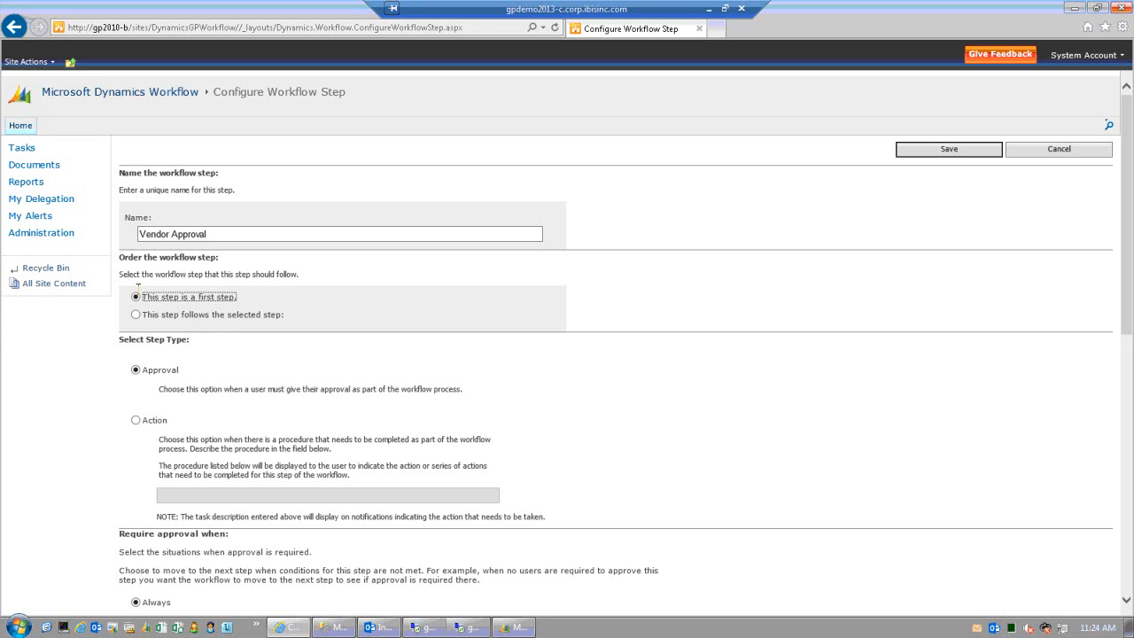
left_click(136, 315)
left_click(165, 299)
scroll(283, 379, "down", 2)
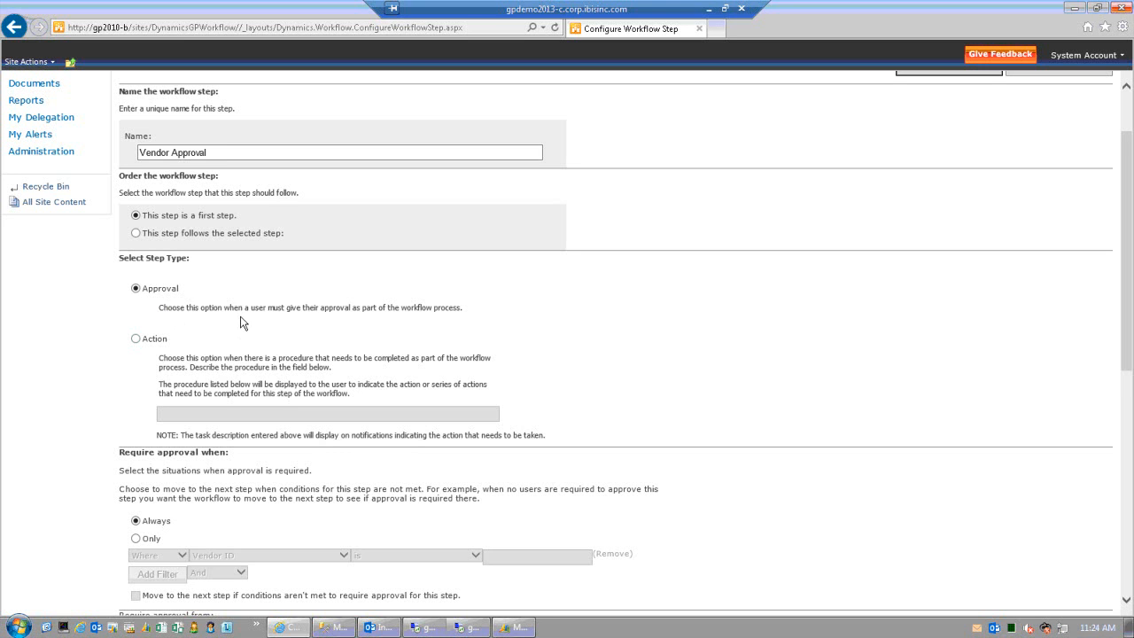
left_click(136, 339)
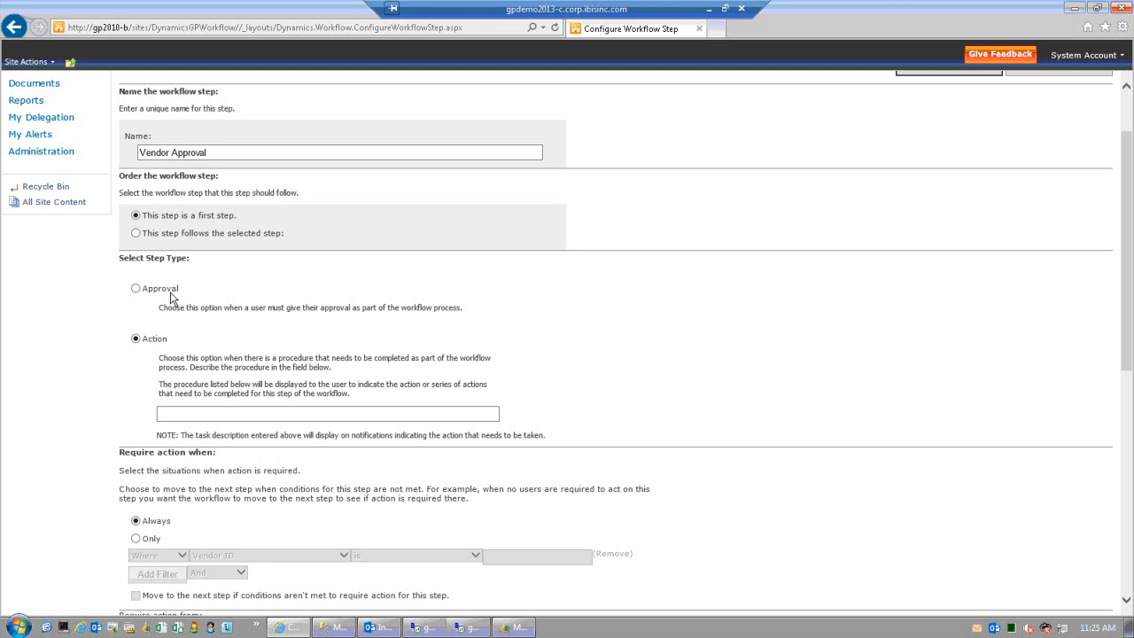
left_click(137, 289)
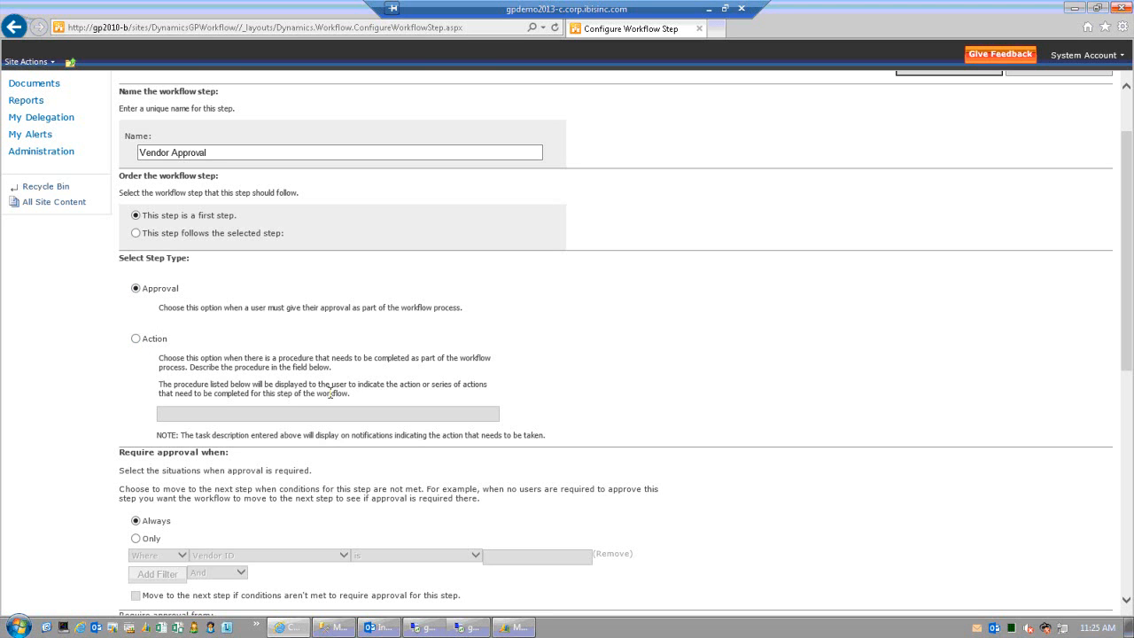
scroll(329, 391, "down", 2)
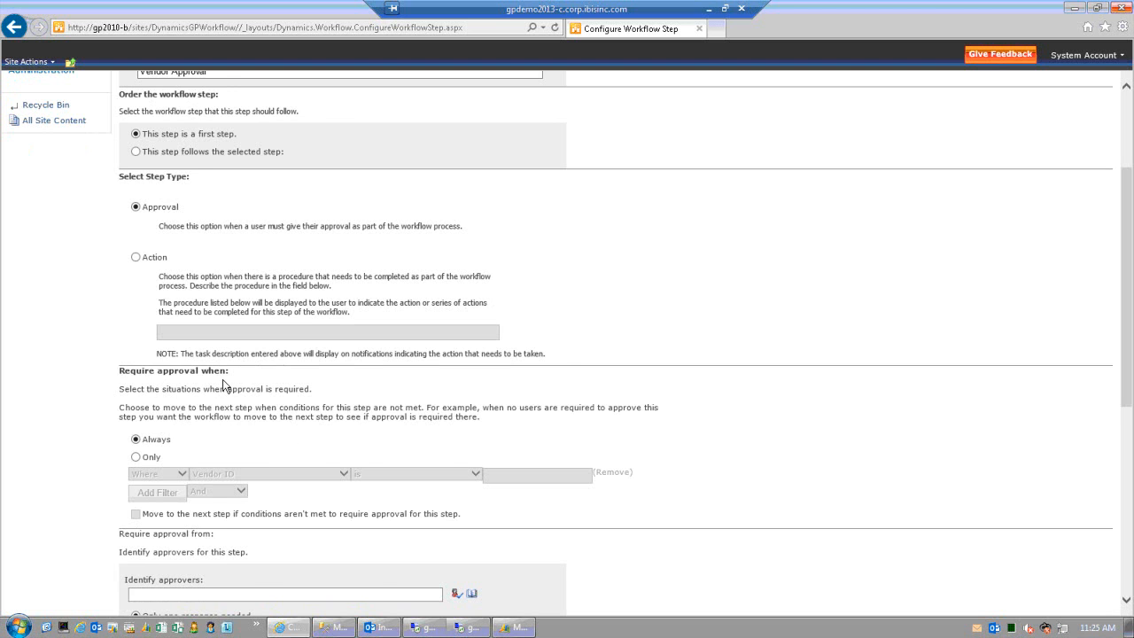
- Draft a 'Class ID is empty' condition, then switch the step back to always require approval
scroll(227, 371, "up", 3)
scroll(226, 372, "down", 3)
left_click(135, 456)
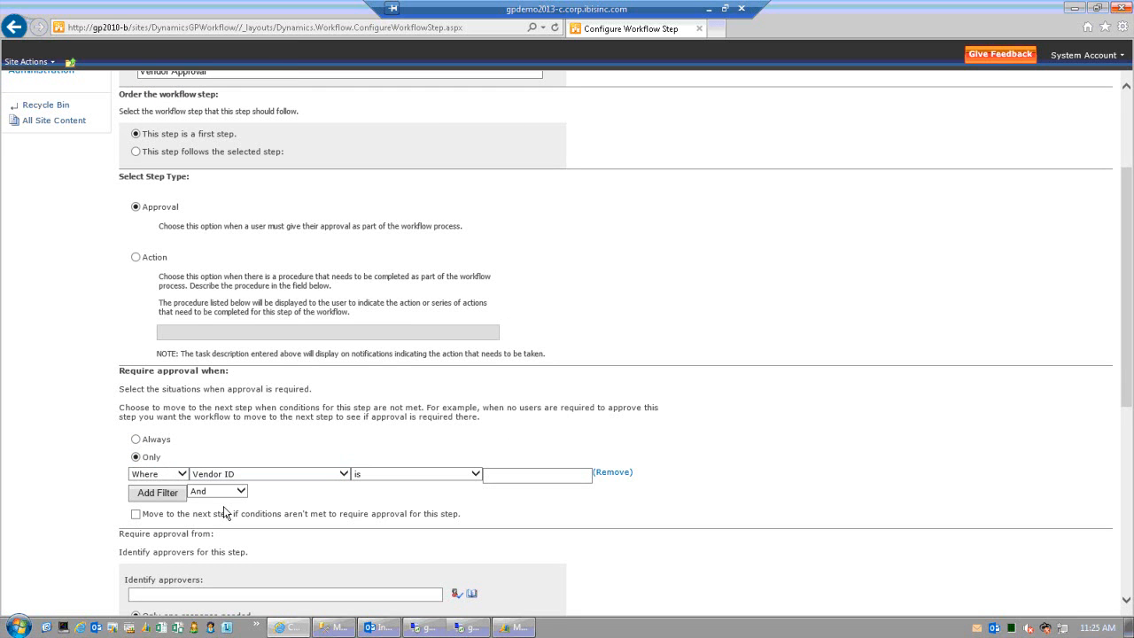
left_click(344, 474)
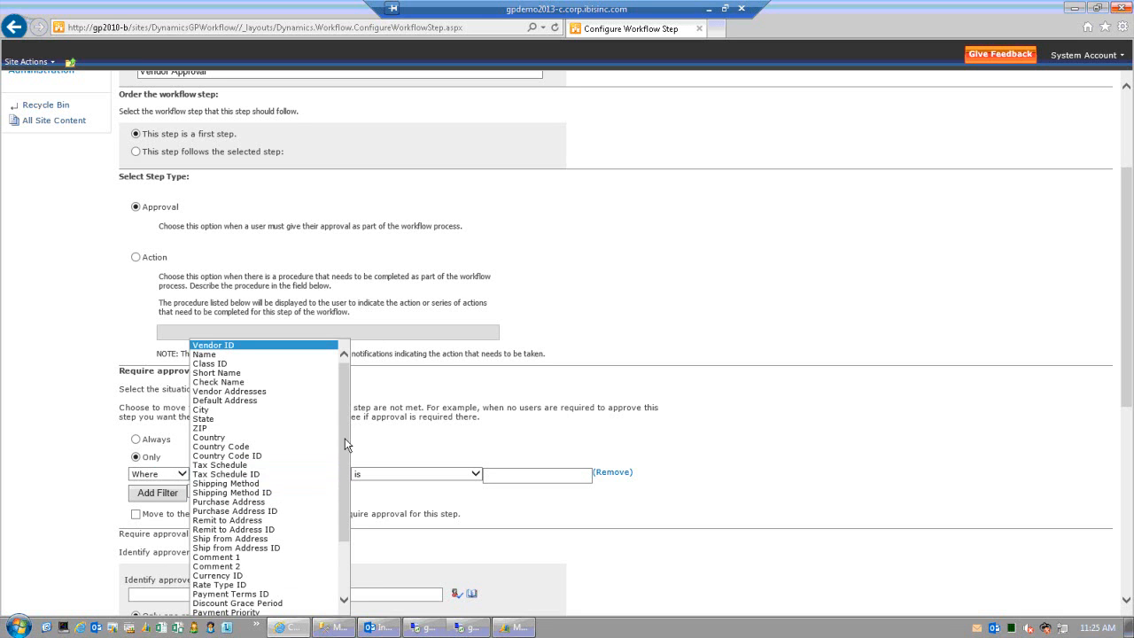
left_click_drag(343, 498, 343, 443)
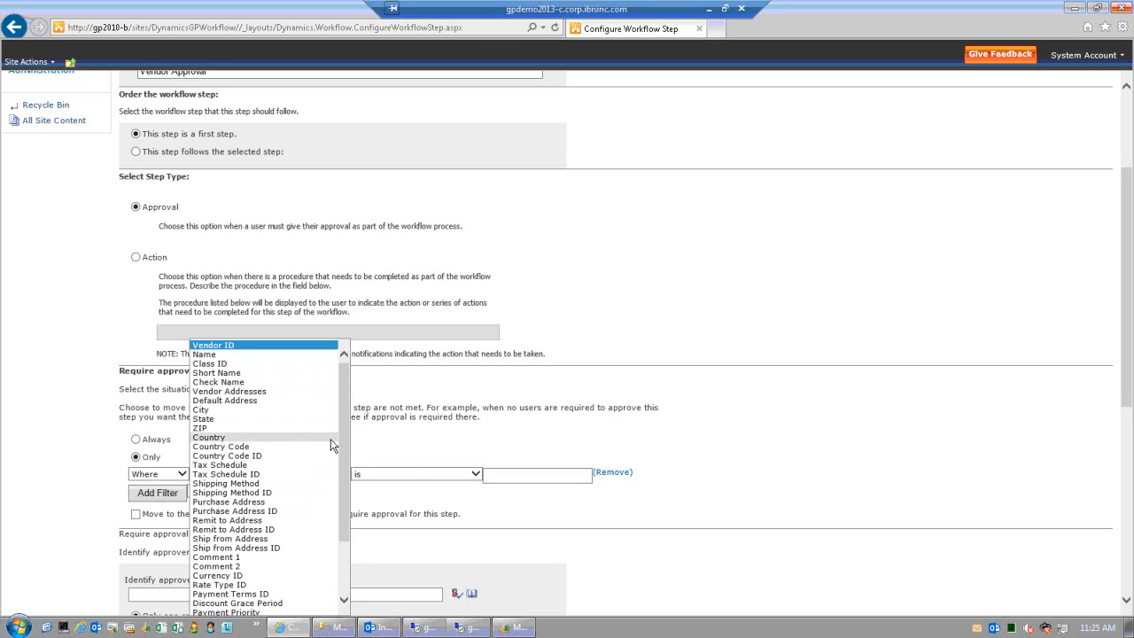
left_click_drag(340, 457, 341, 532)
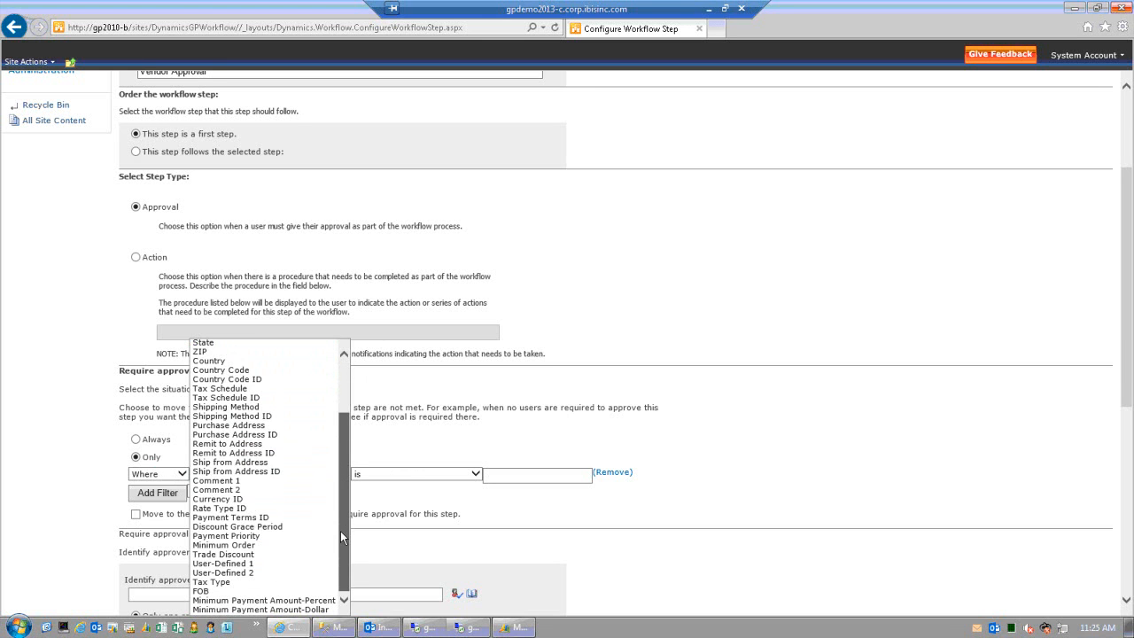
scroll(344, 437, "up", 3)
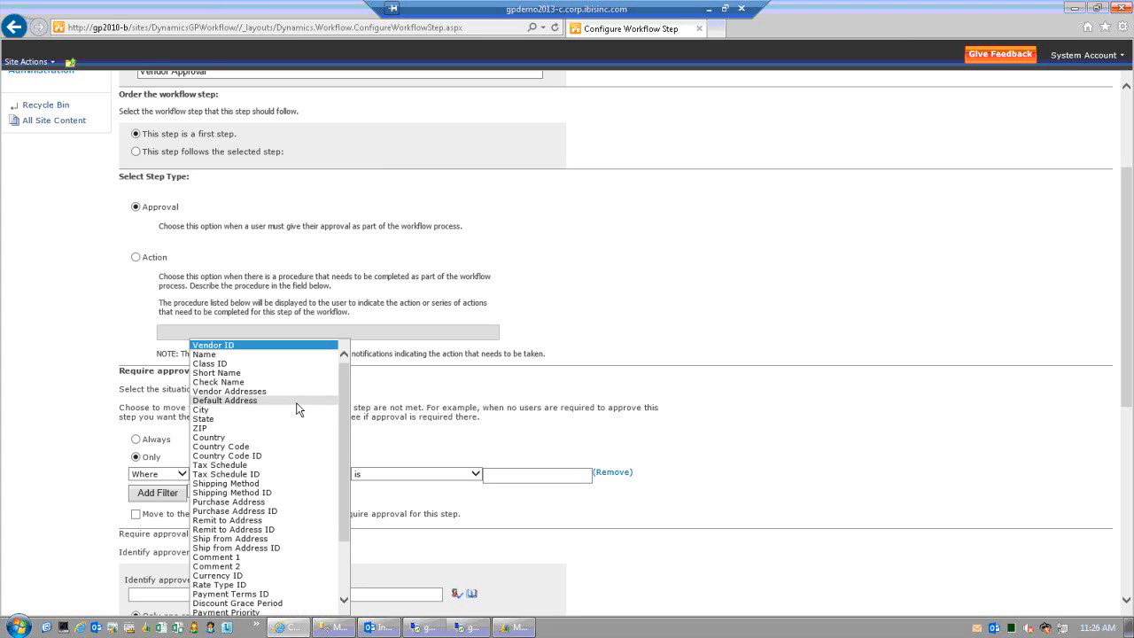
left_click(243, 365)
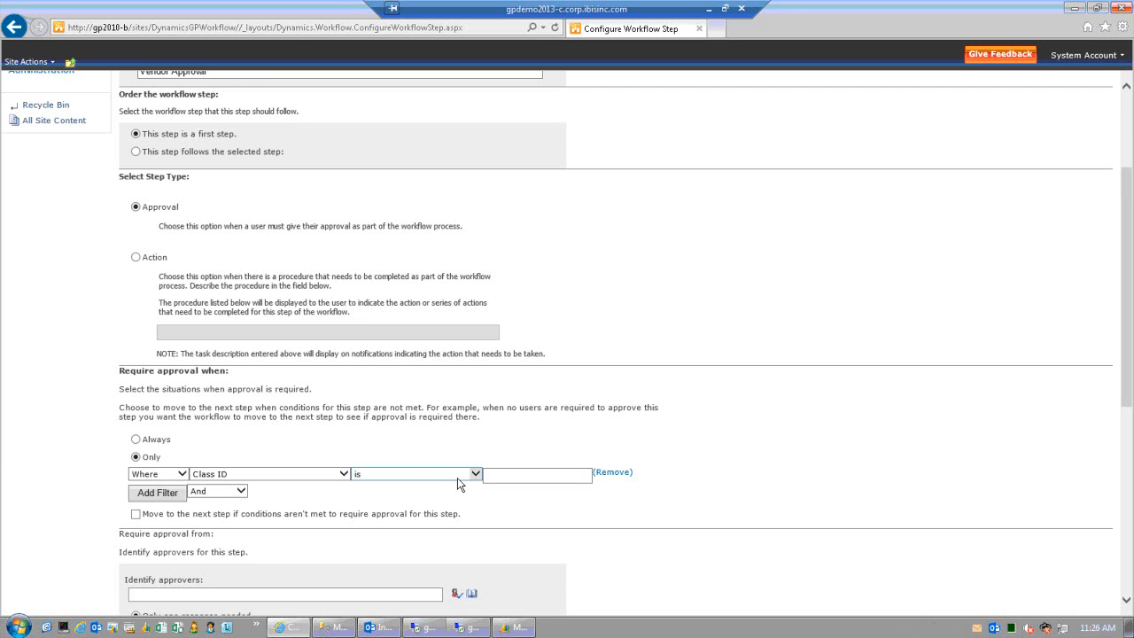
left_click(476, 474)
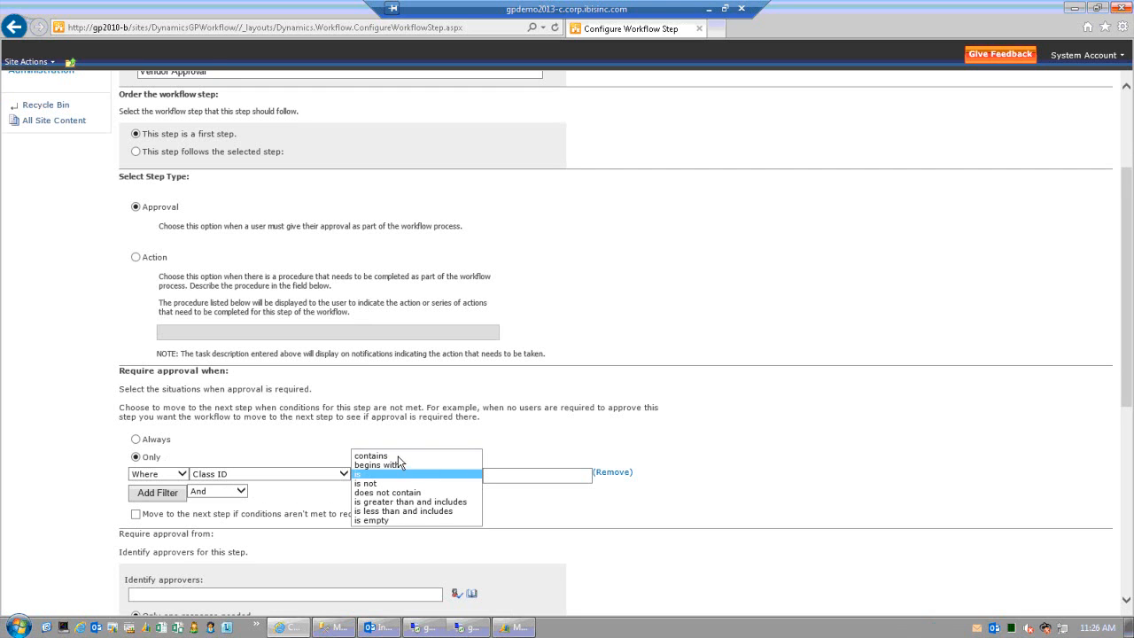
left_click(364, 521)
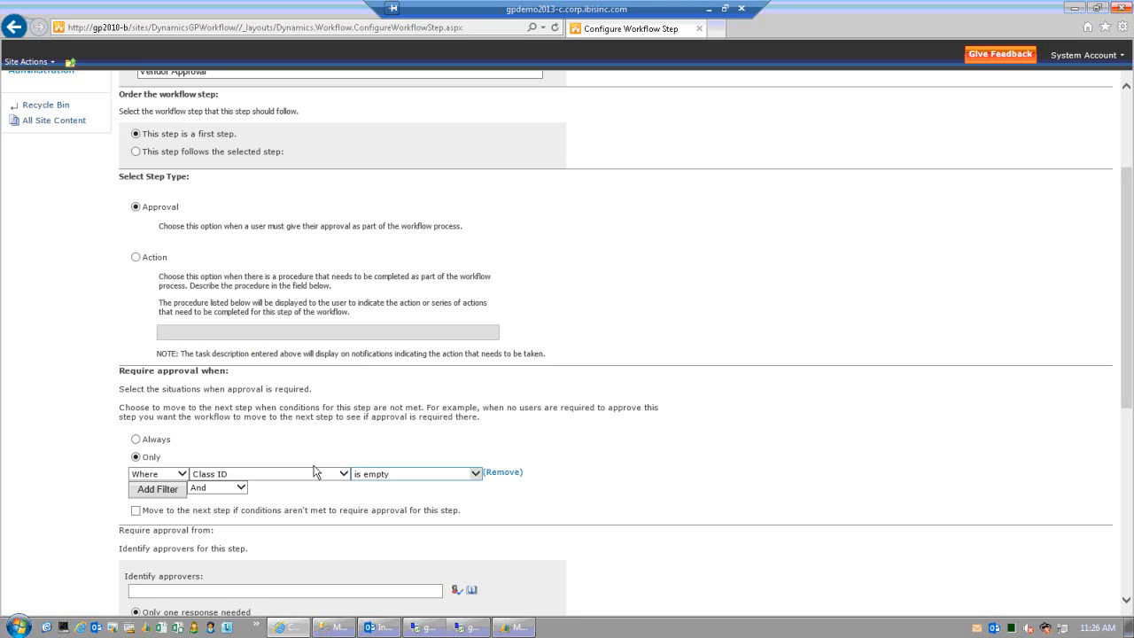
left_click(148, 439)
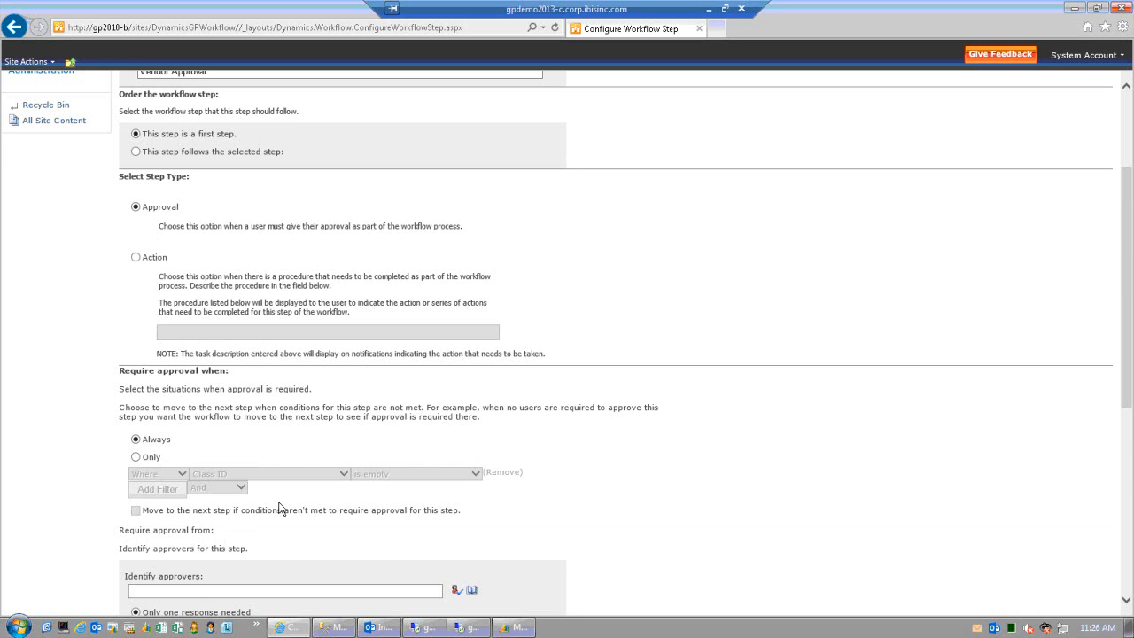
scroll(278, 508, "down", 3)
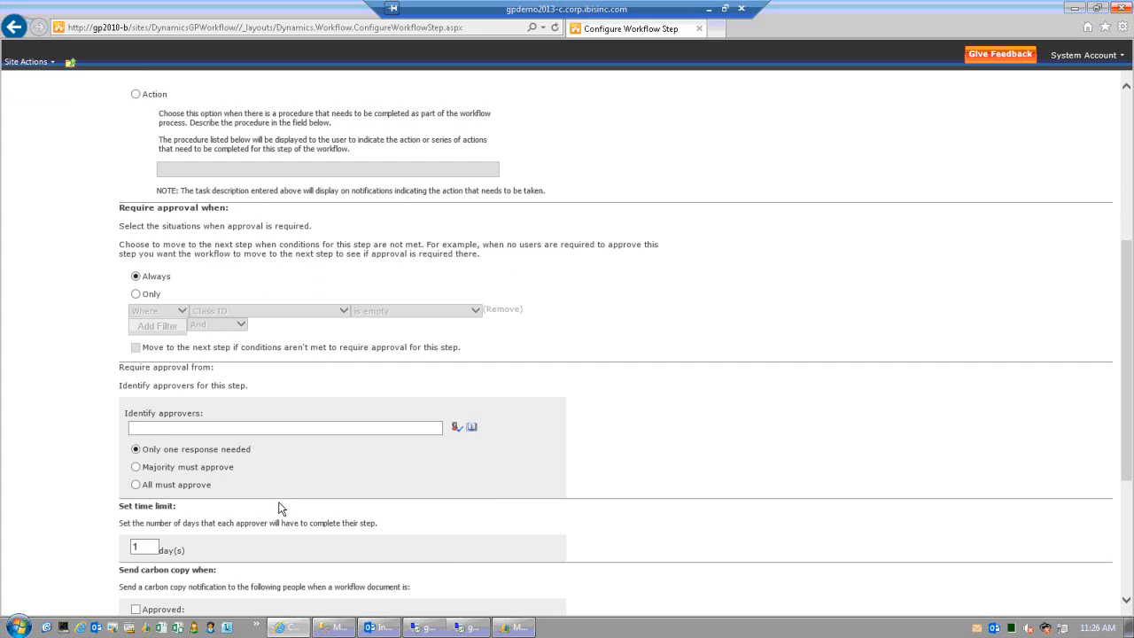
scroll(278, 506, "up", 6)
scroll(280, 503, "down", 5)
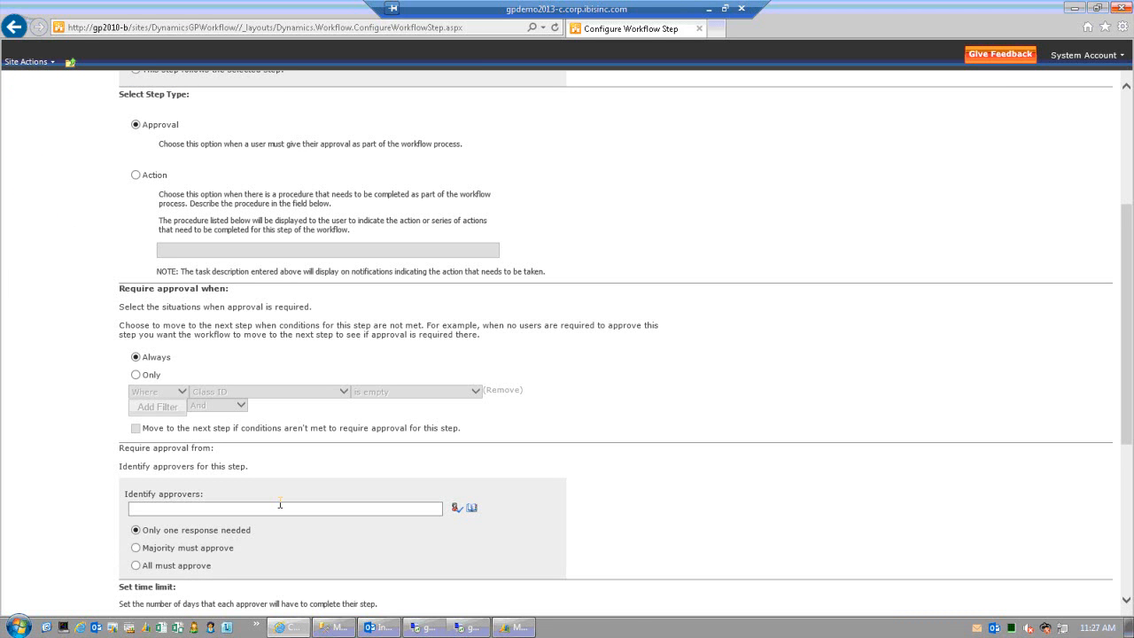
scroll(279, 506, "down", 2)
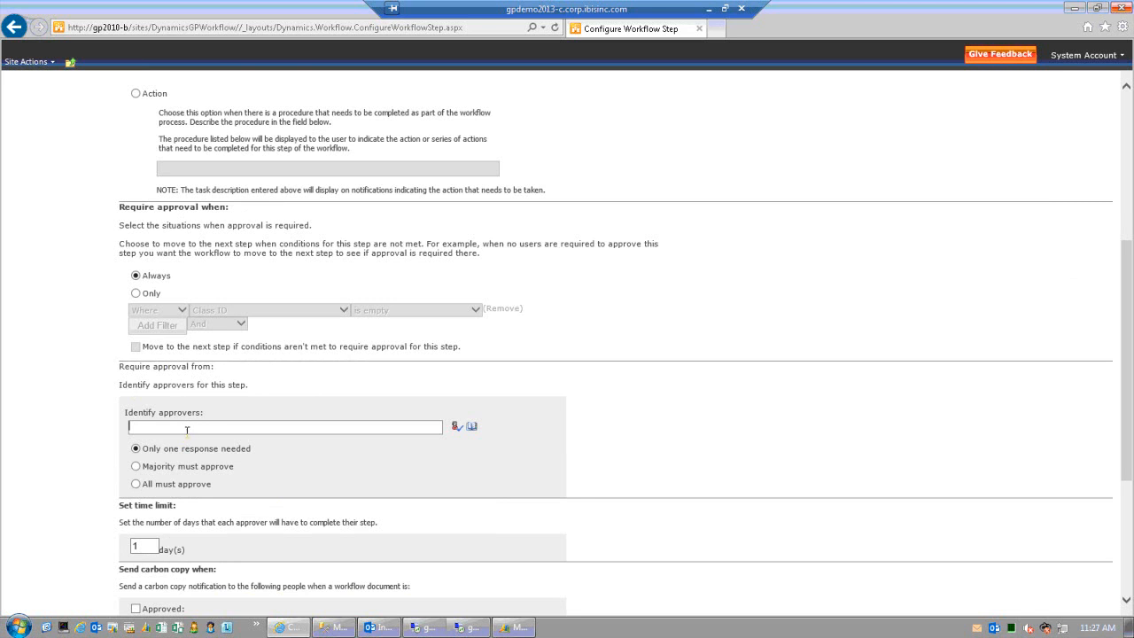
type("Phy")
key("ctrl+a")
key("BackSpace")
- Search the people directory for 'p' and add the Accounting Manager as the step's approver
left_click(473, 428)
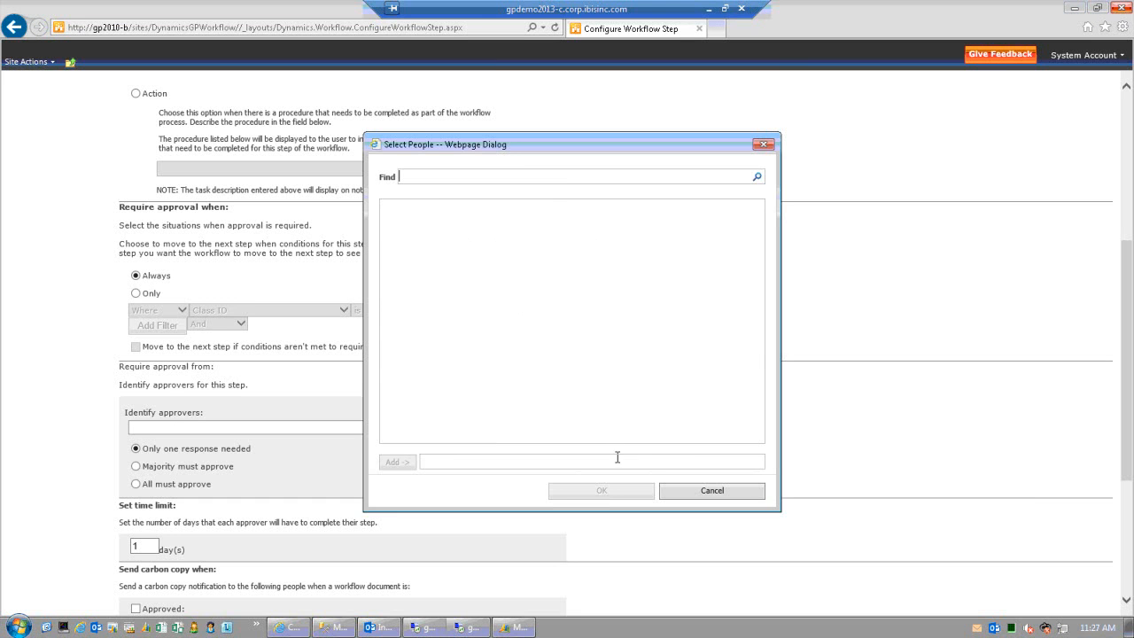
type("p")
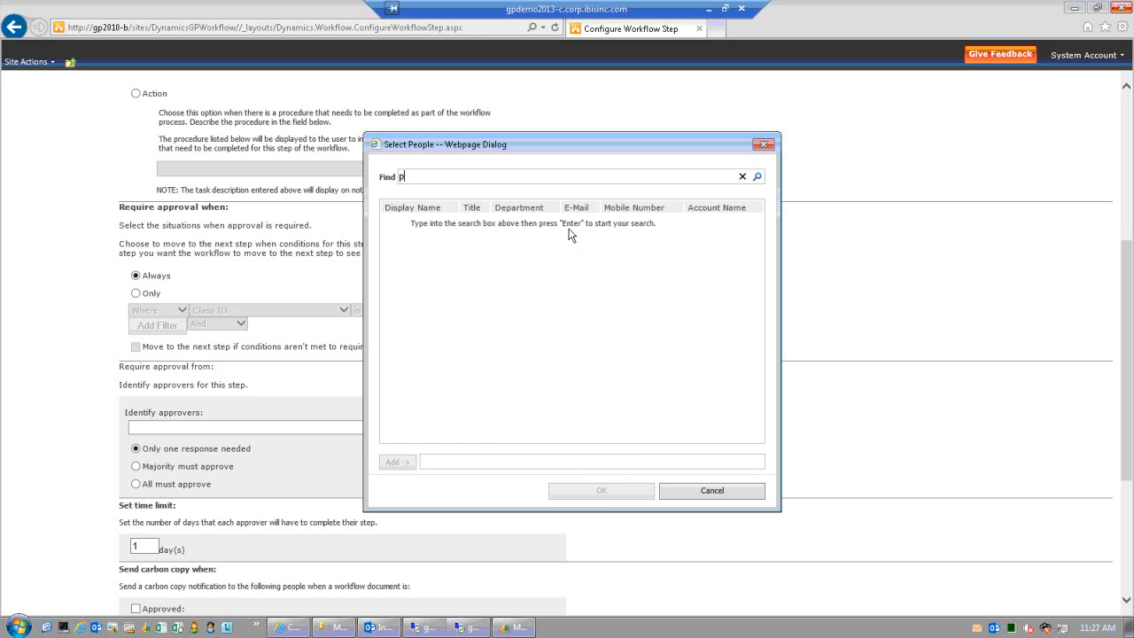
left_click(757, 178)
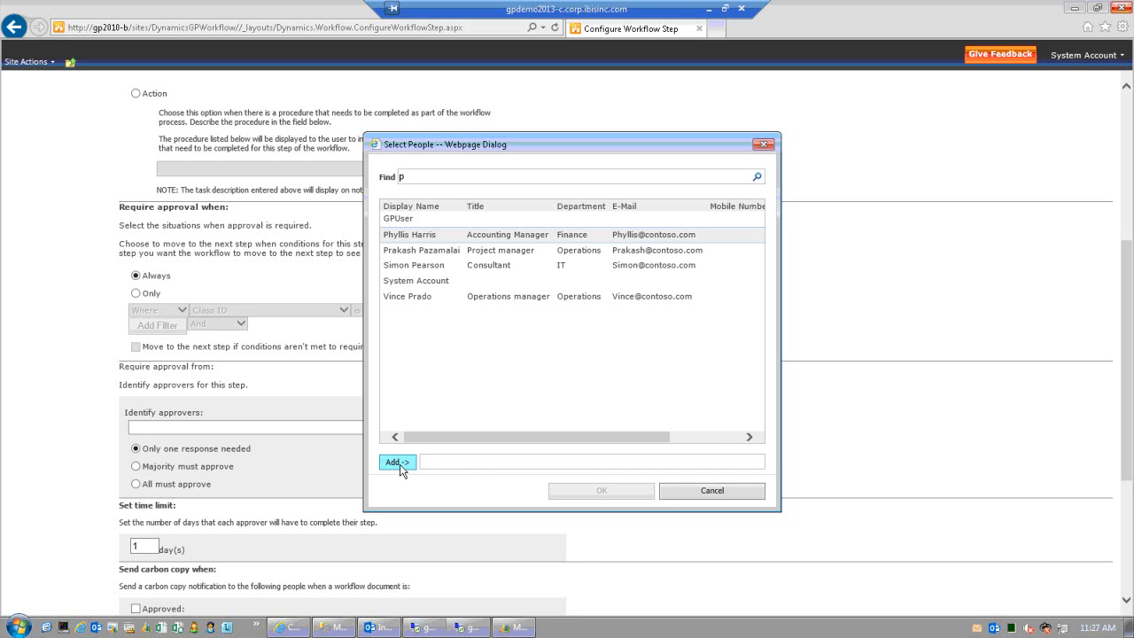
left_click(397, 462)
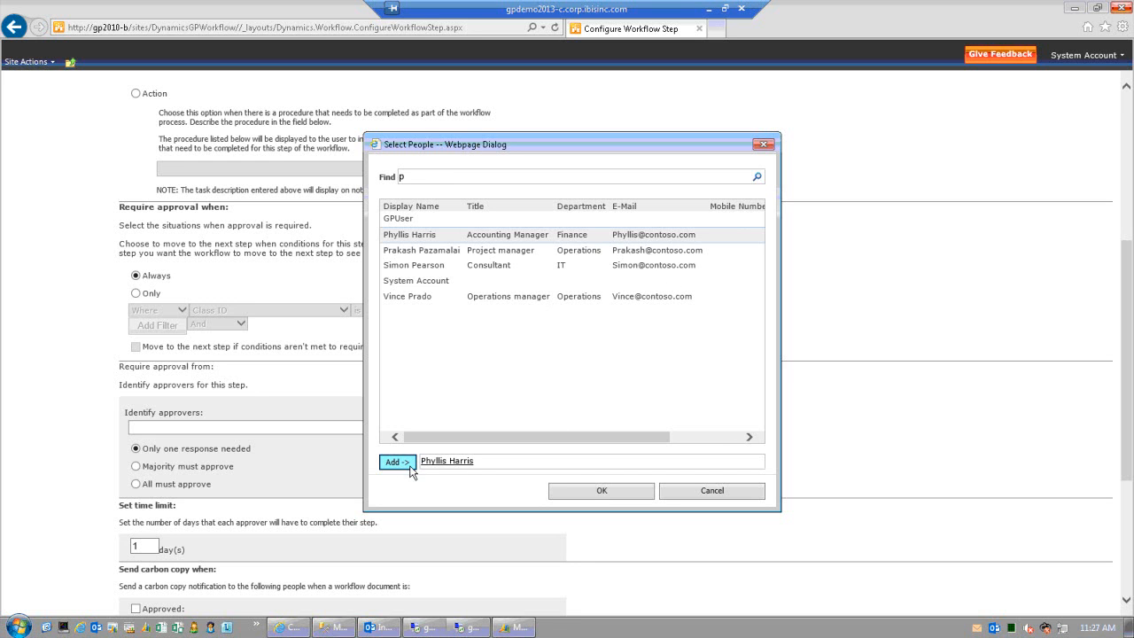
left_click(587, 496)
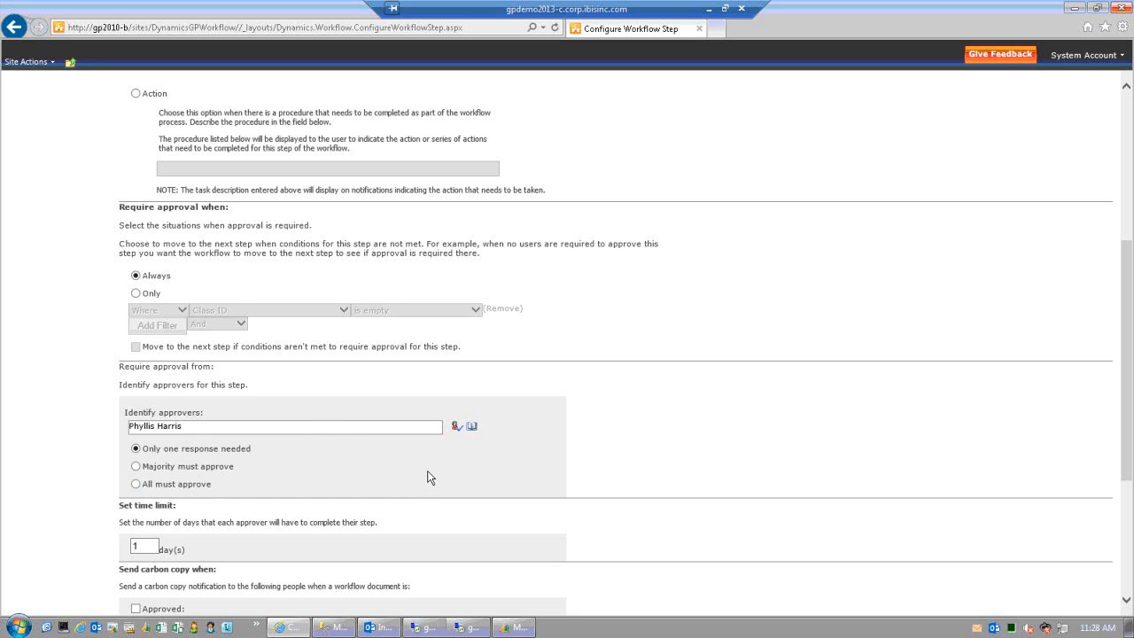
scroll(426, 477, "down", 1)
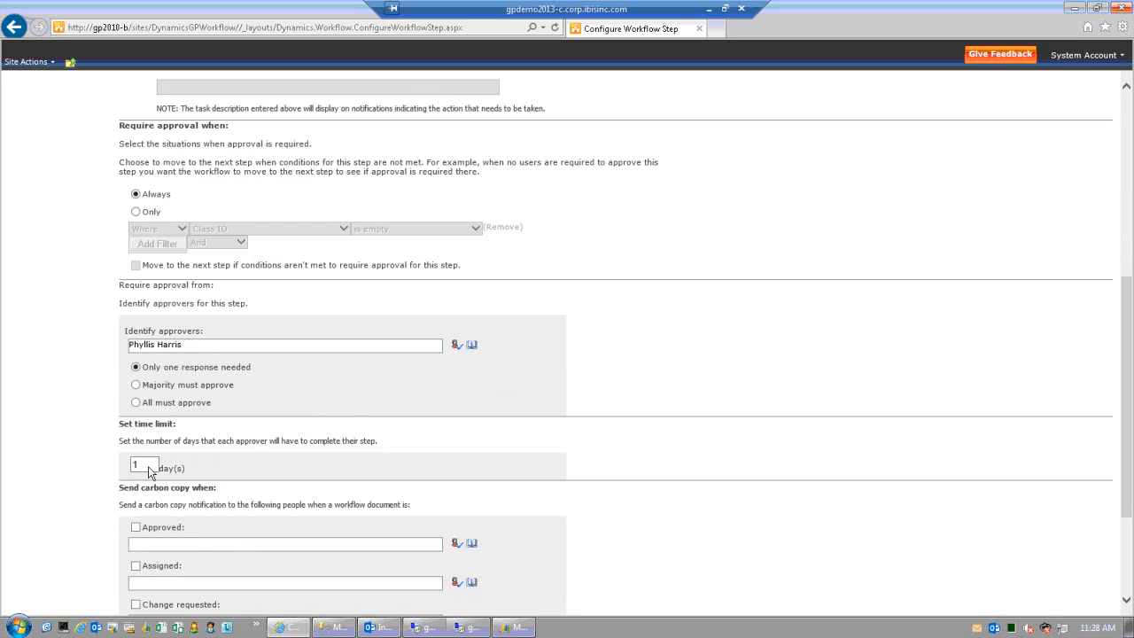
left_click(145, 465)
scroll(263, 471, "down", 2)
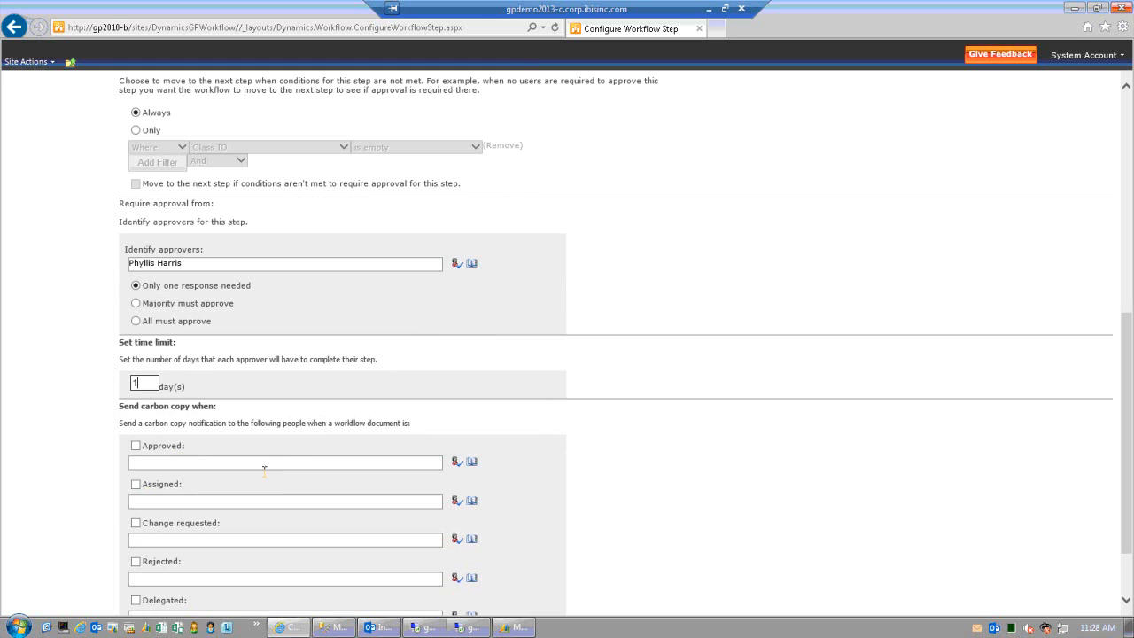
scroll(264, 471, "down", 2)
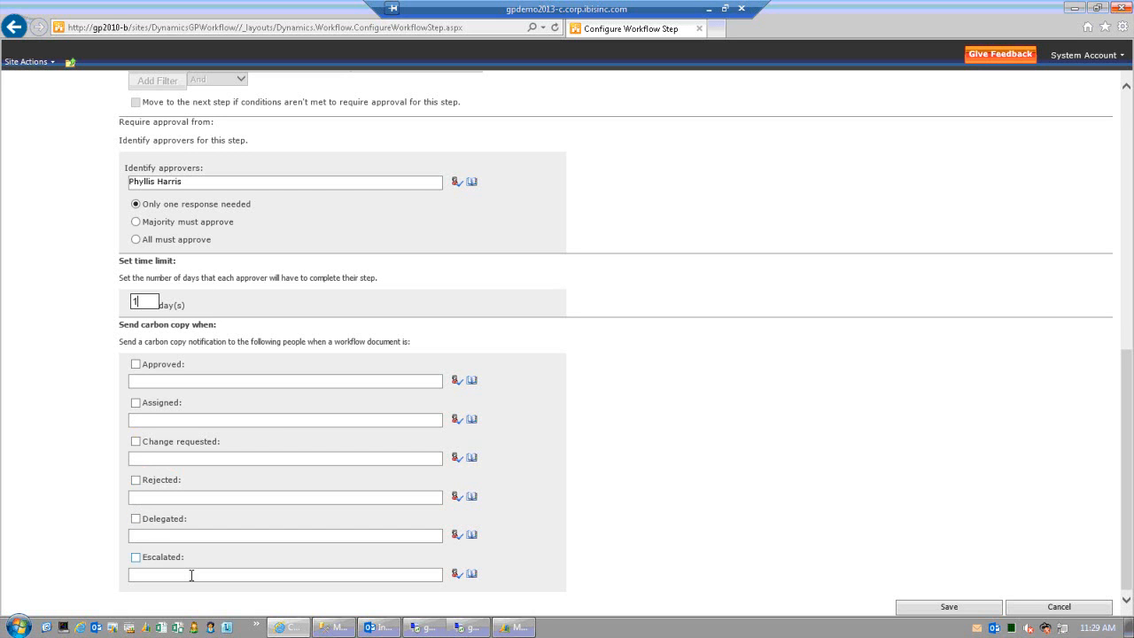
scroll(187, 573, "up", 3)
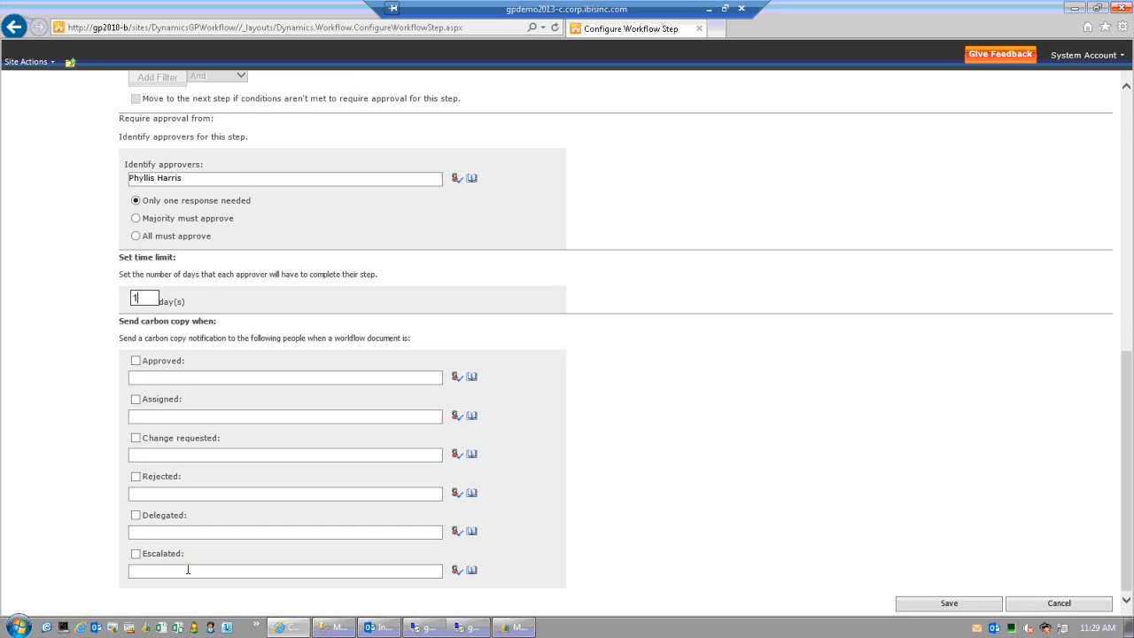
scroll(187, 570, "up", 8)
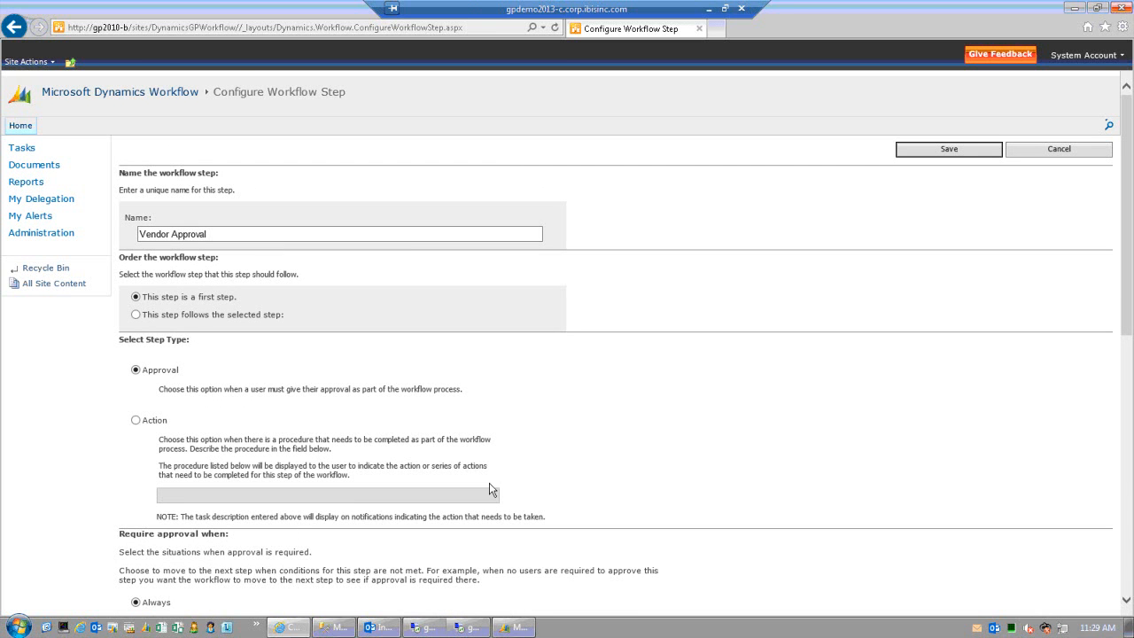
scroll(502, 474, "down", 9)
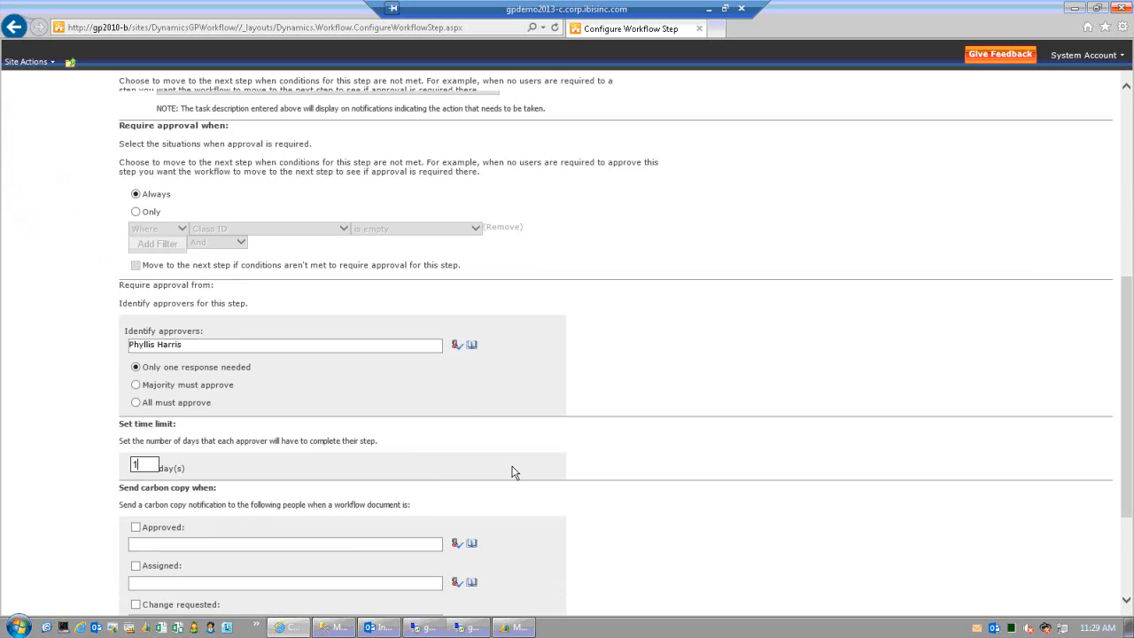
scroll(515, 473, "down", 2)
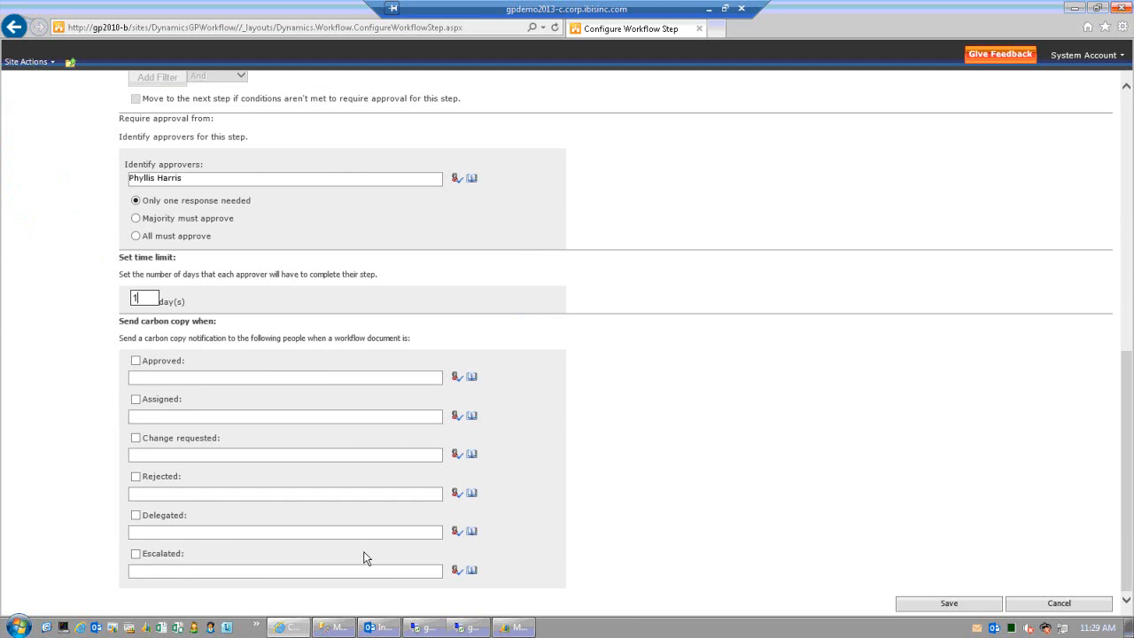
scroll(364, 557, "up", 2)
scroll(364, 558, "up", 2)
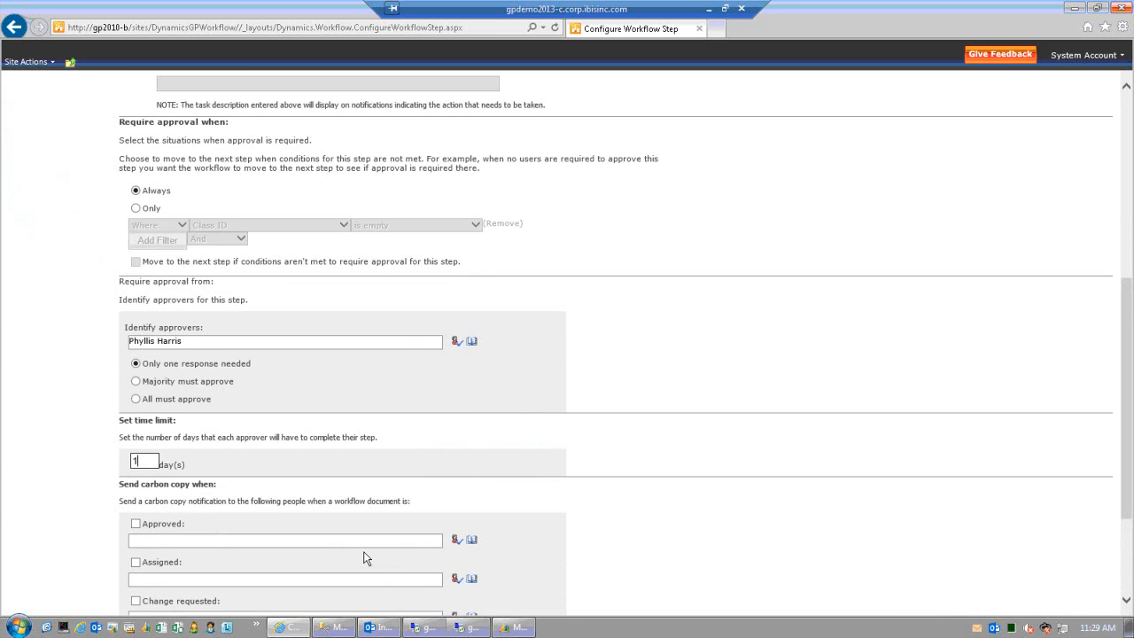
scroll(363, 558, "up", 8)
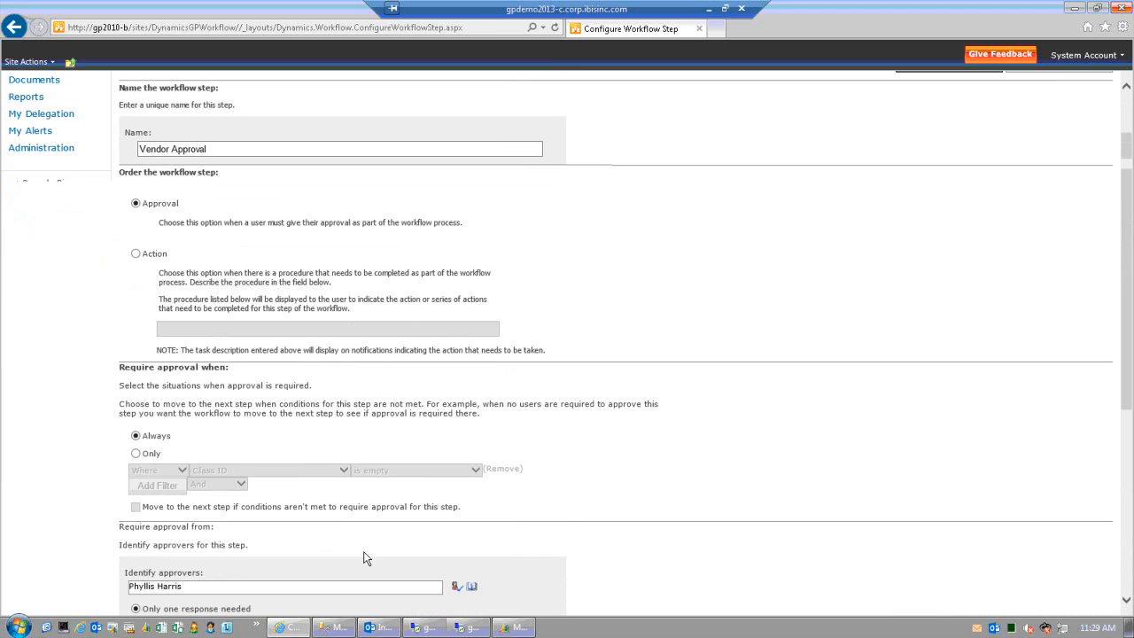
scroll(363, 557, "up", 2)
scroll(363, 557, "down", 12)
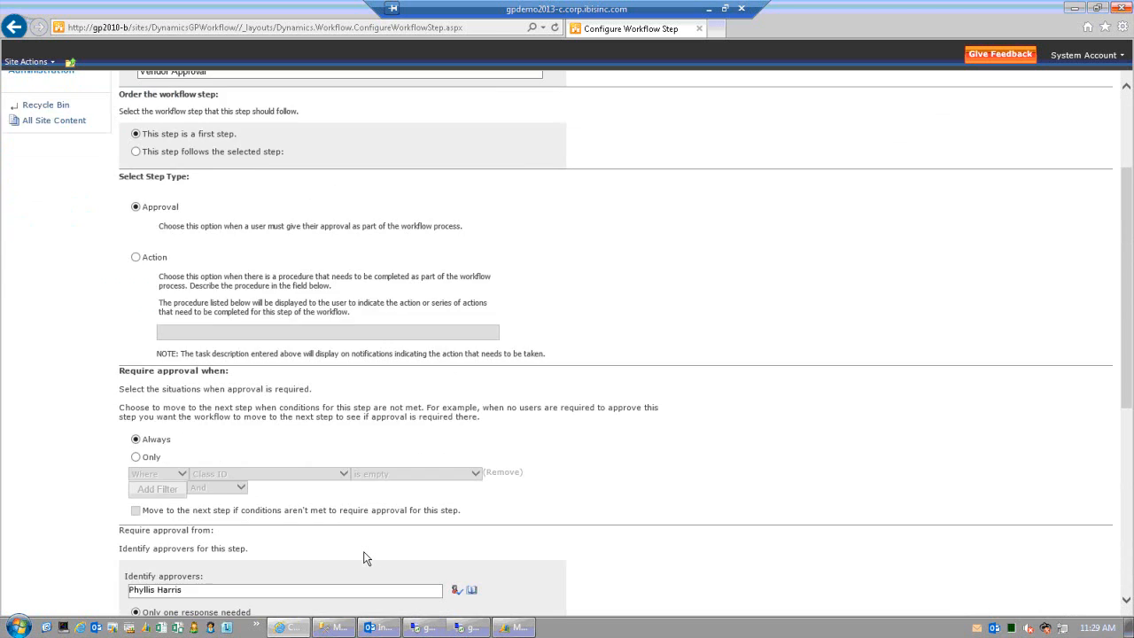
scroll(364, 557, "down", 2)
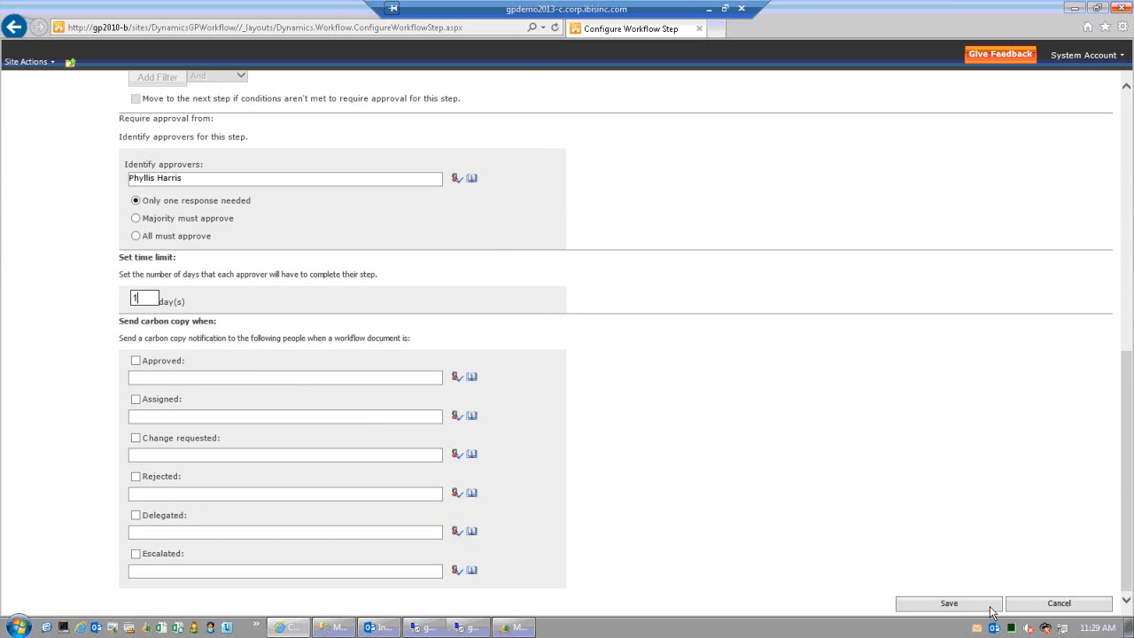
scroll(1006, 609, "up", 10)
scroll(1006, 609, "up", 4)
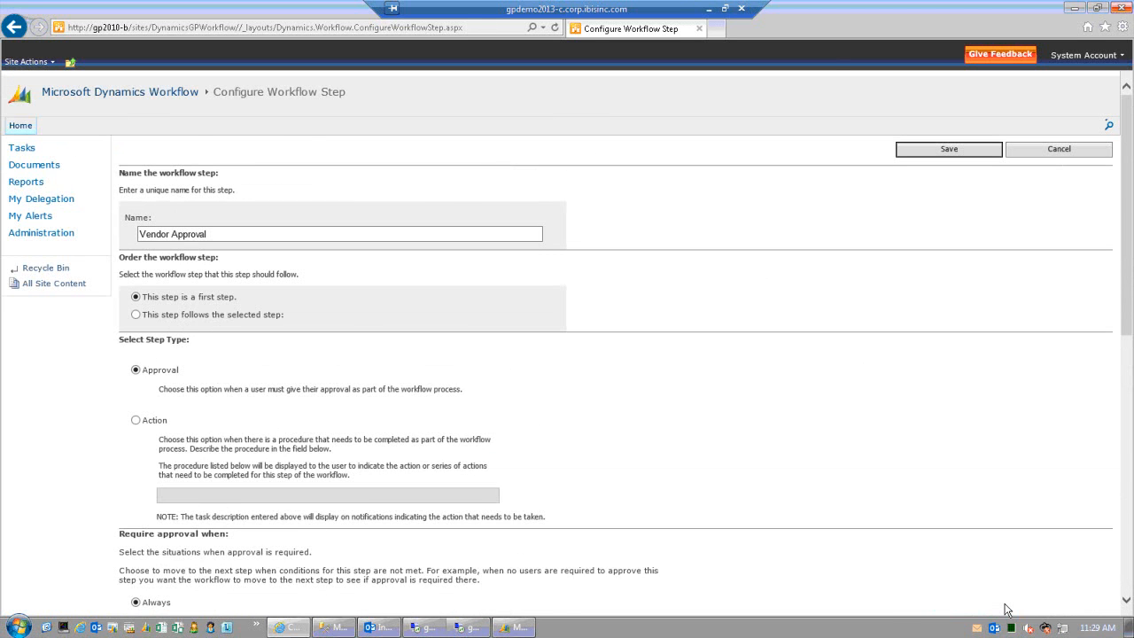
scroll(1006, 610, "down", 14)
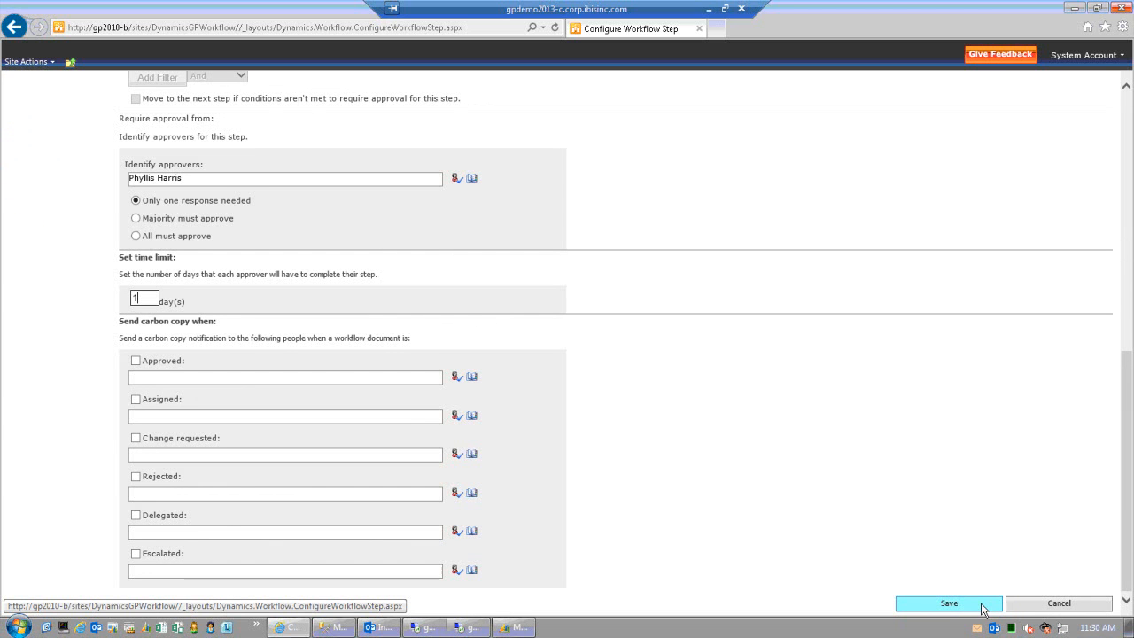
left_click_drag(1126, 552, 1120, 170)
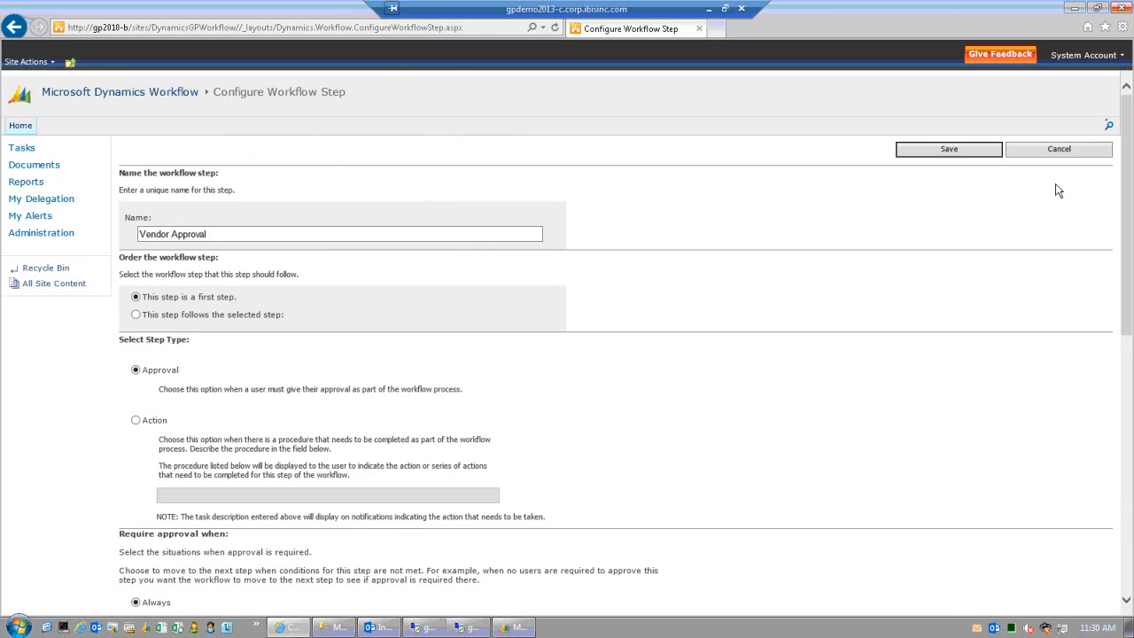
- Save the Vendor Approval step and the Demo Workflow, with overdue steps left at no action
left_click(951, 151)
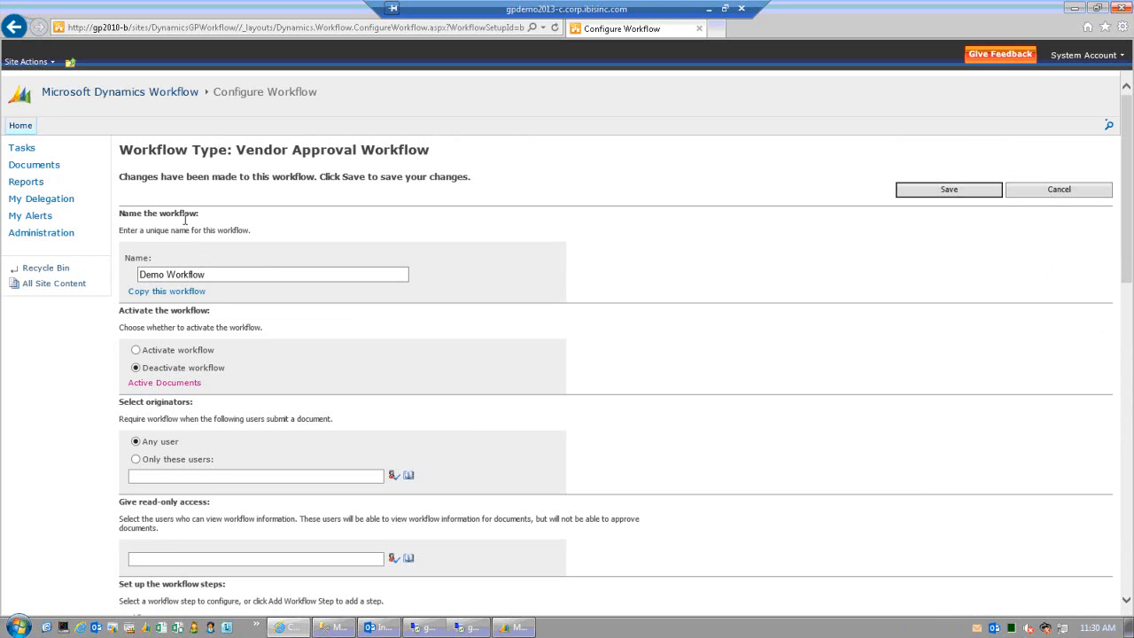
left_click(917, 192)
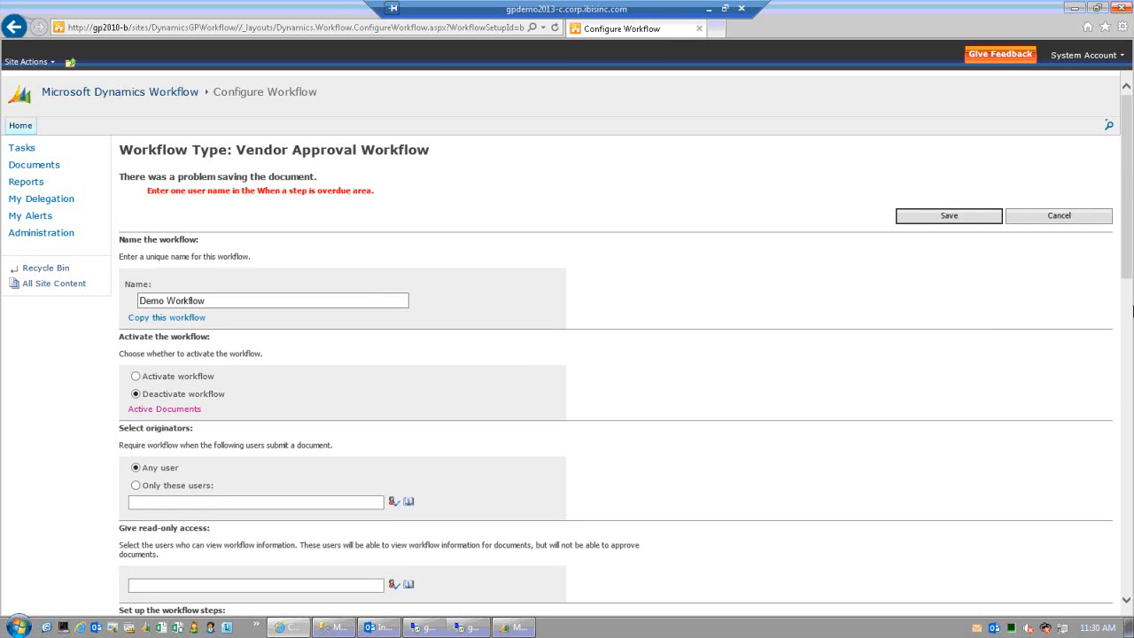
scroll(1128, 291, "down", 1)
scroll(1128, 292, "down", 4)
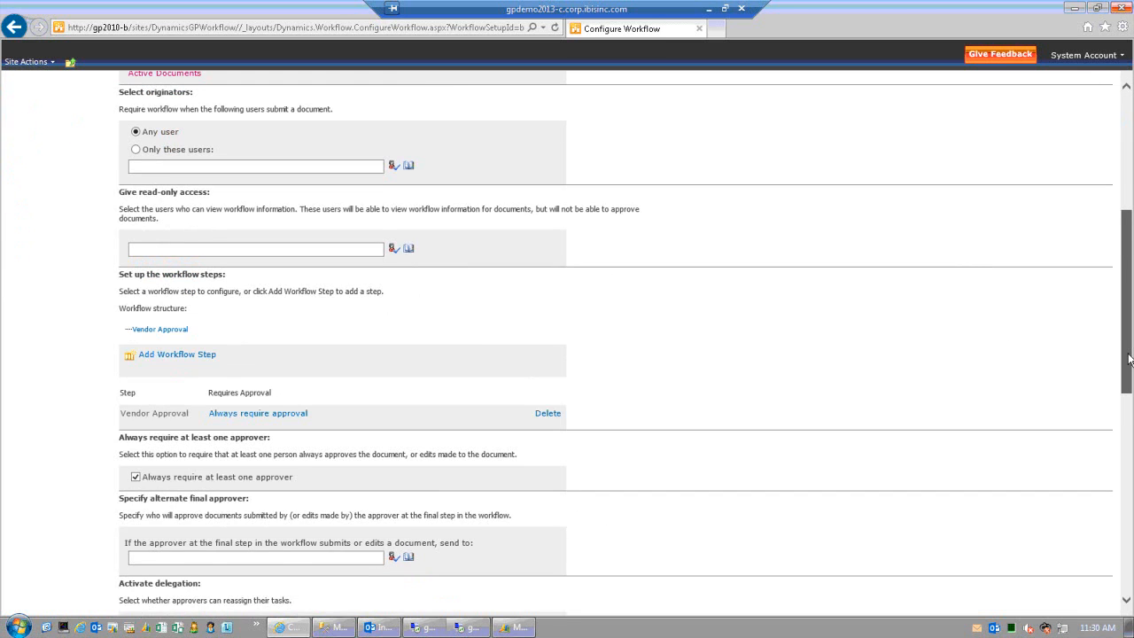
left_click_drag(1128, 366, 1128, 420)
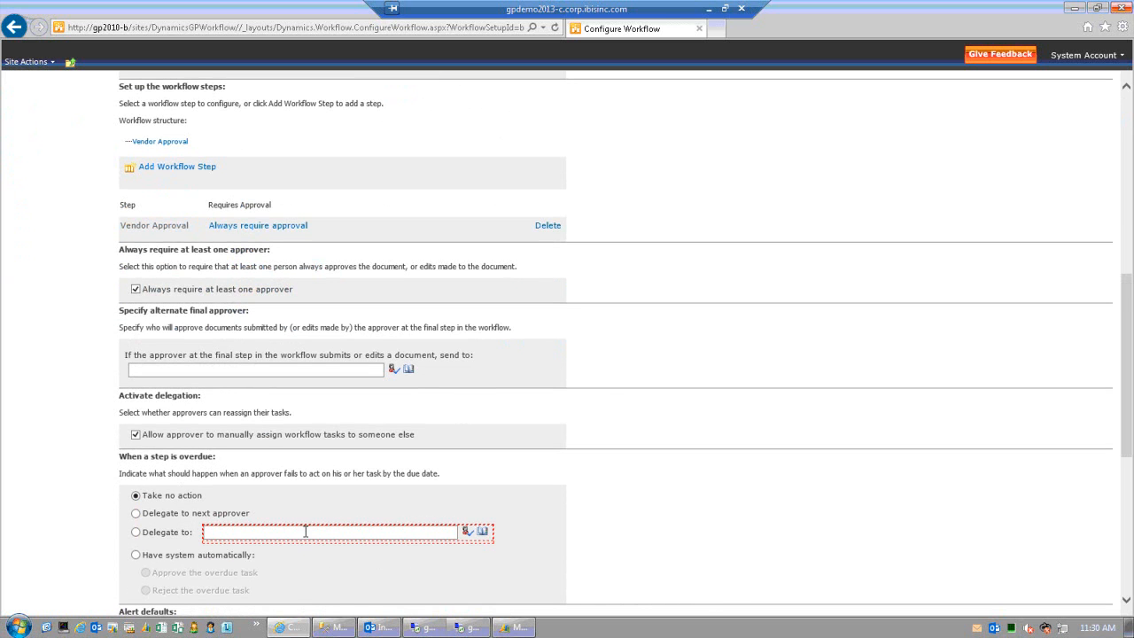
scroll(305, 533, "down", 3)
scroll(304, 534, "up", 5)
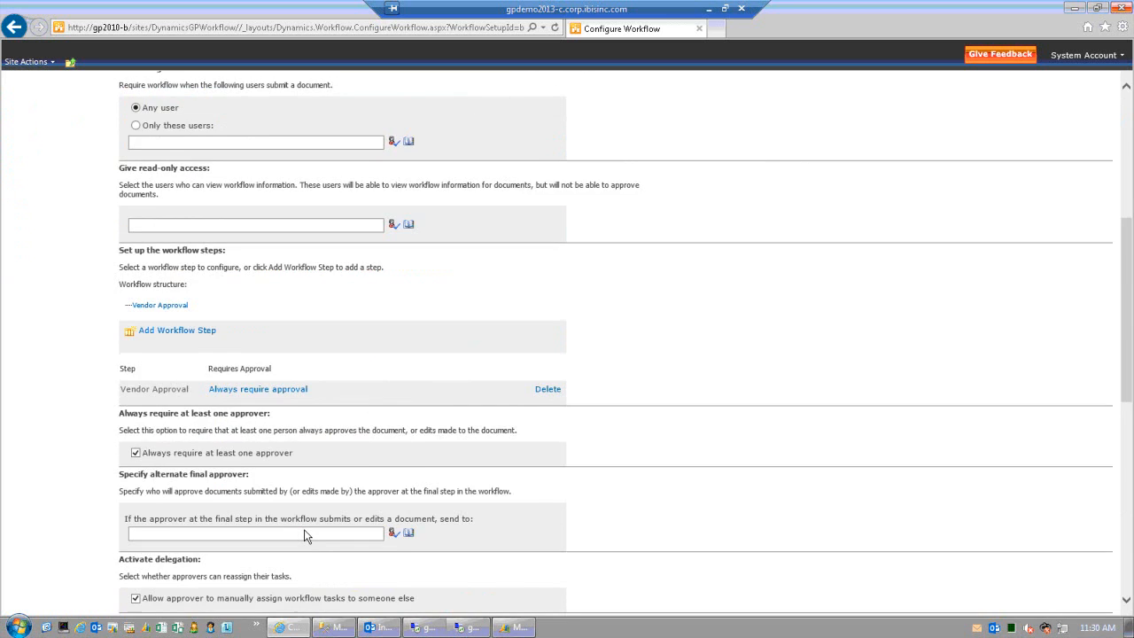
left_click(924, 211)
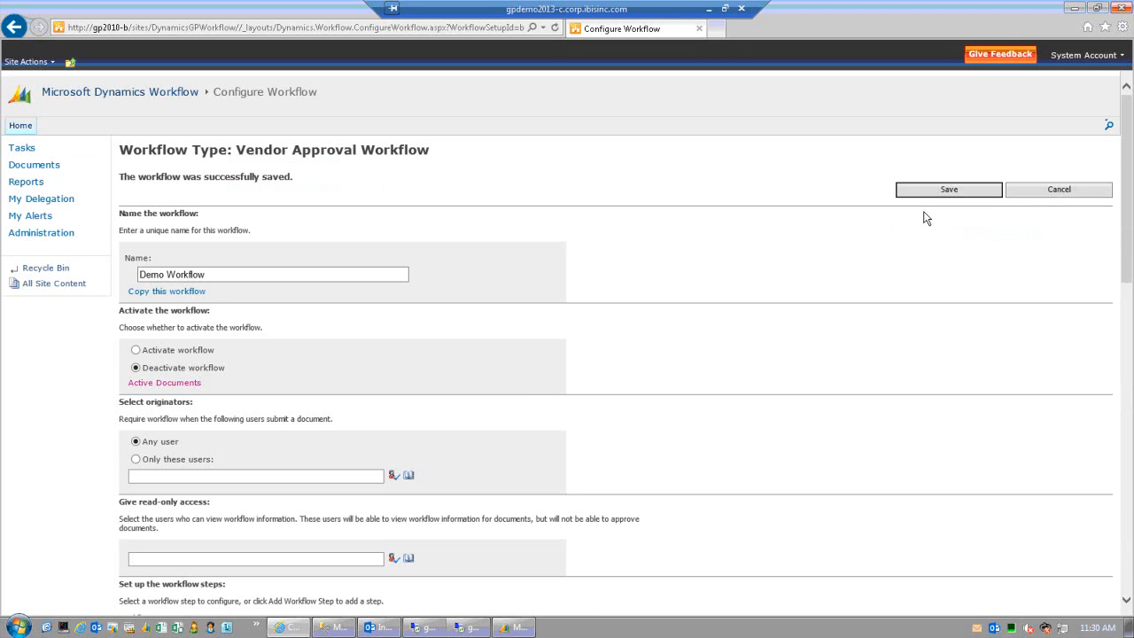
- Create a new workflow of type Purchase Order from the Administration page
left_click(51, 234)
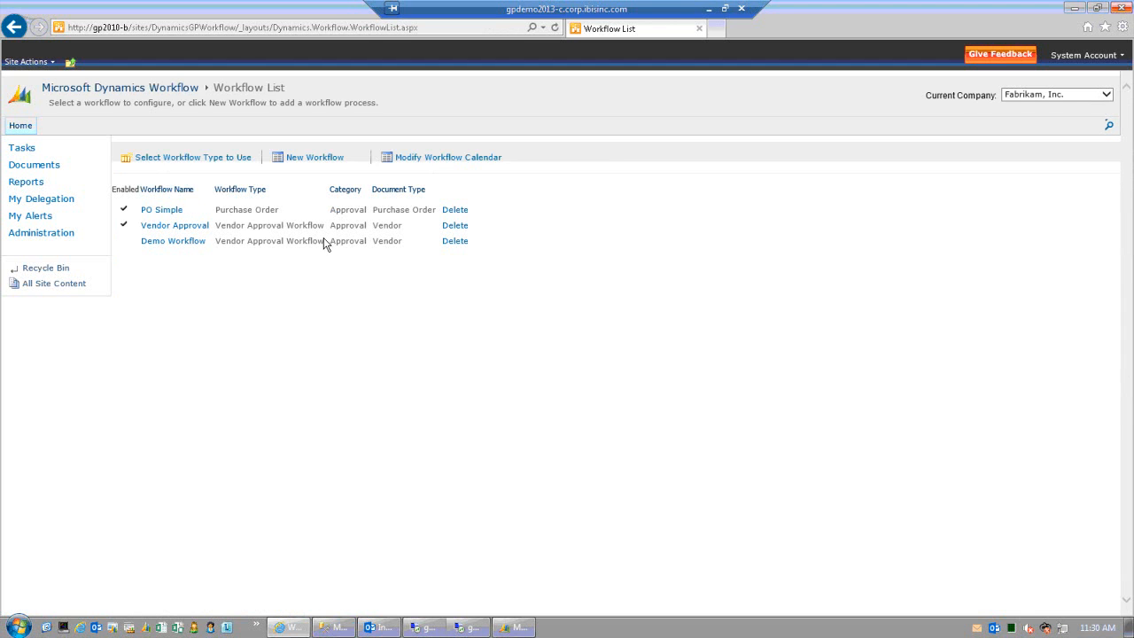
left_click(308, 160)
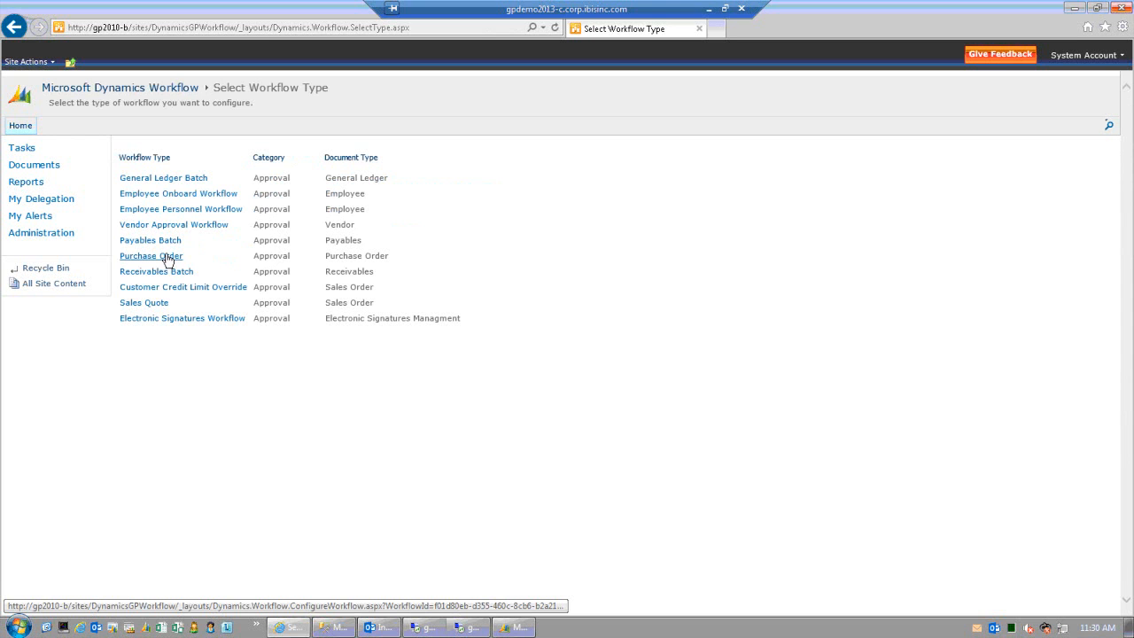
left_click(167, 257)
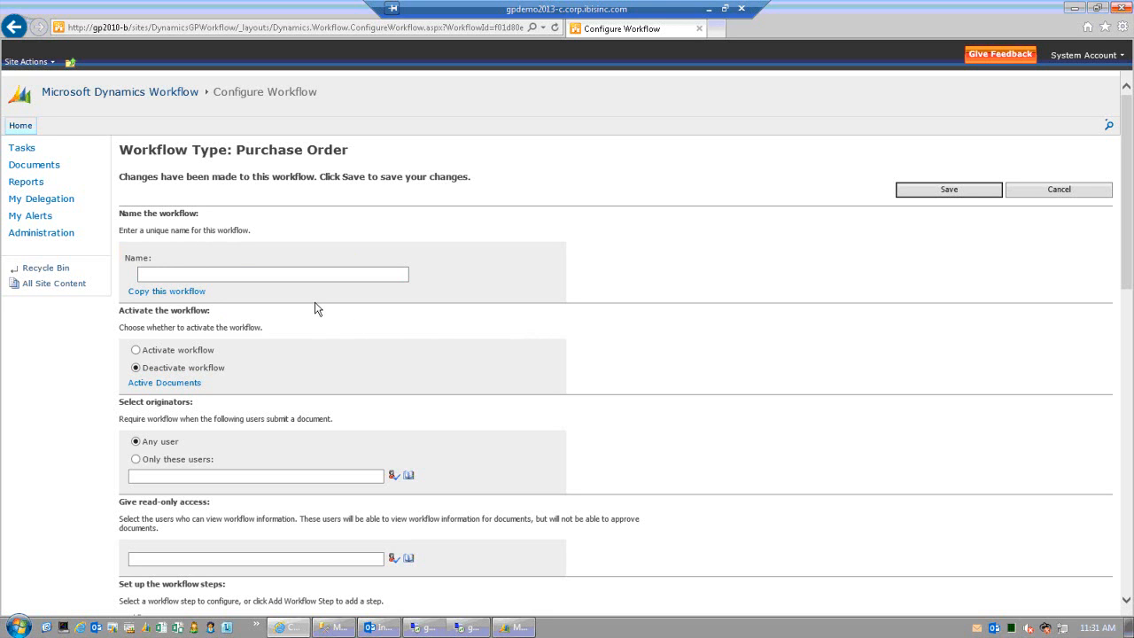
- Name the new workflow 'New PO Workflow'
left_click(193, 275)
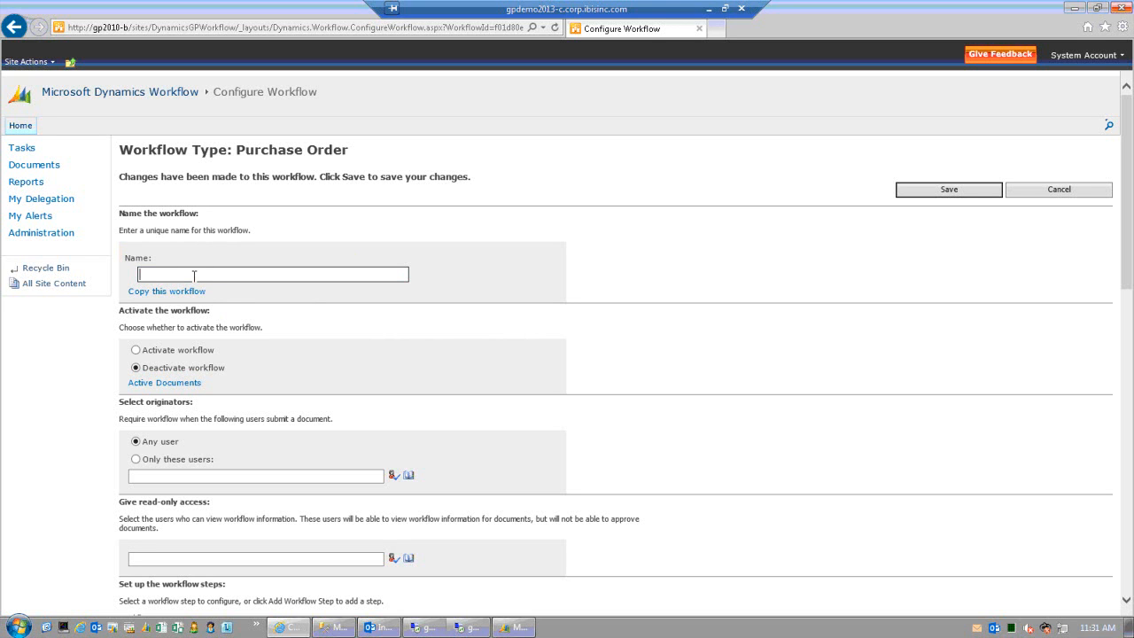
type("New PO Workflow")
key("Tab")
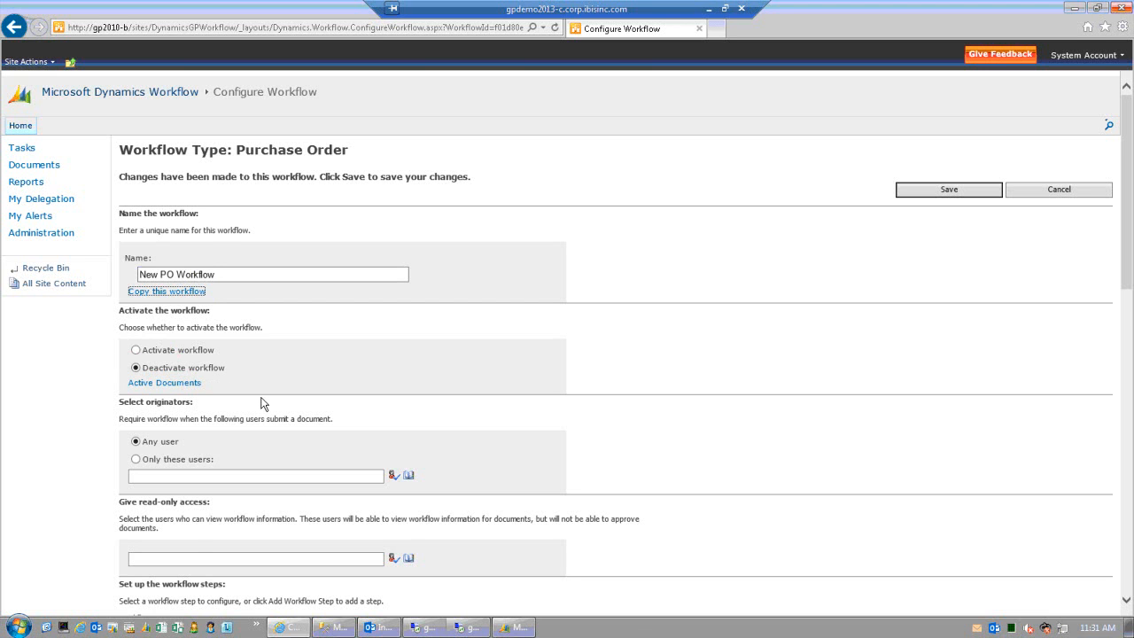
- Add the first step to the workflow's step list
scroll(262, 403, "down", 2)
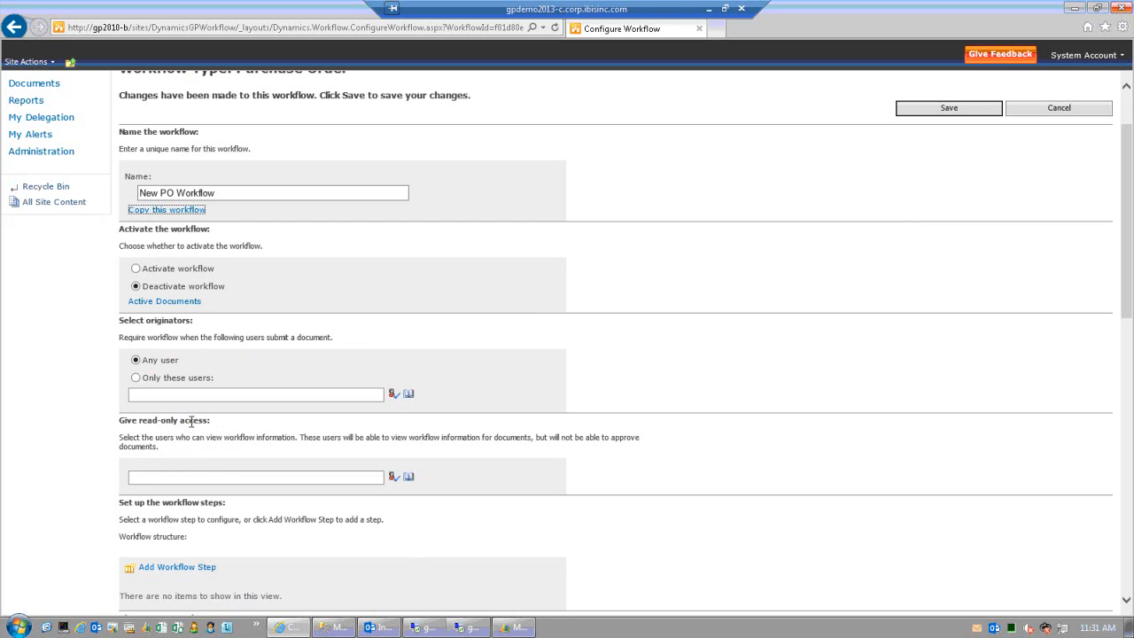
scroll(191, 421, "down", 2)
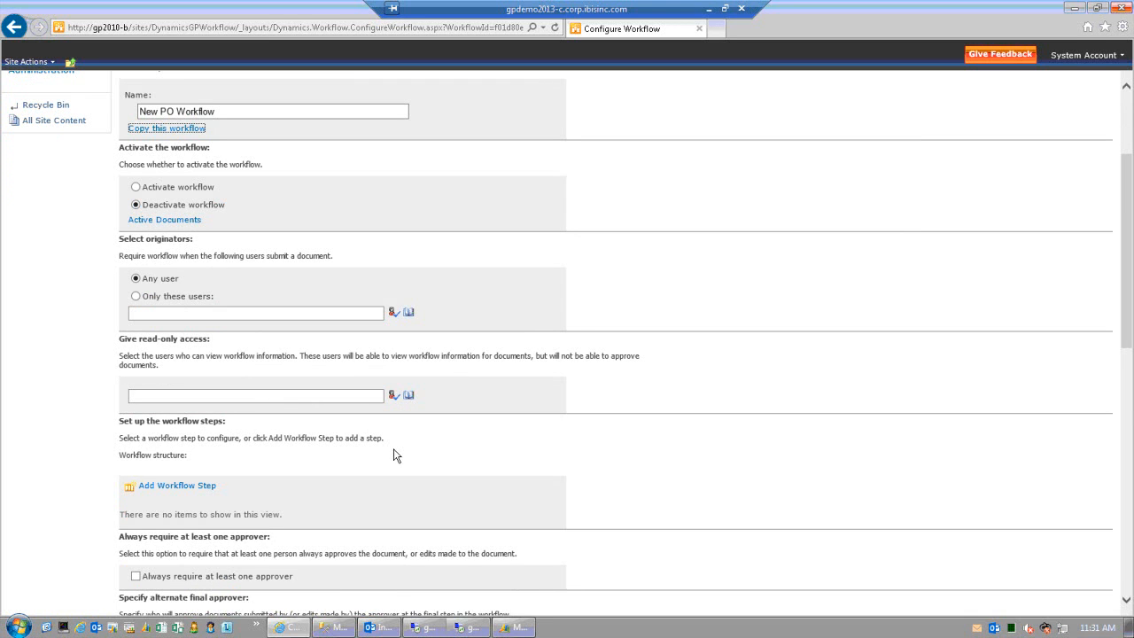
scroll(396, 456, "down", 2)
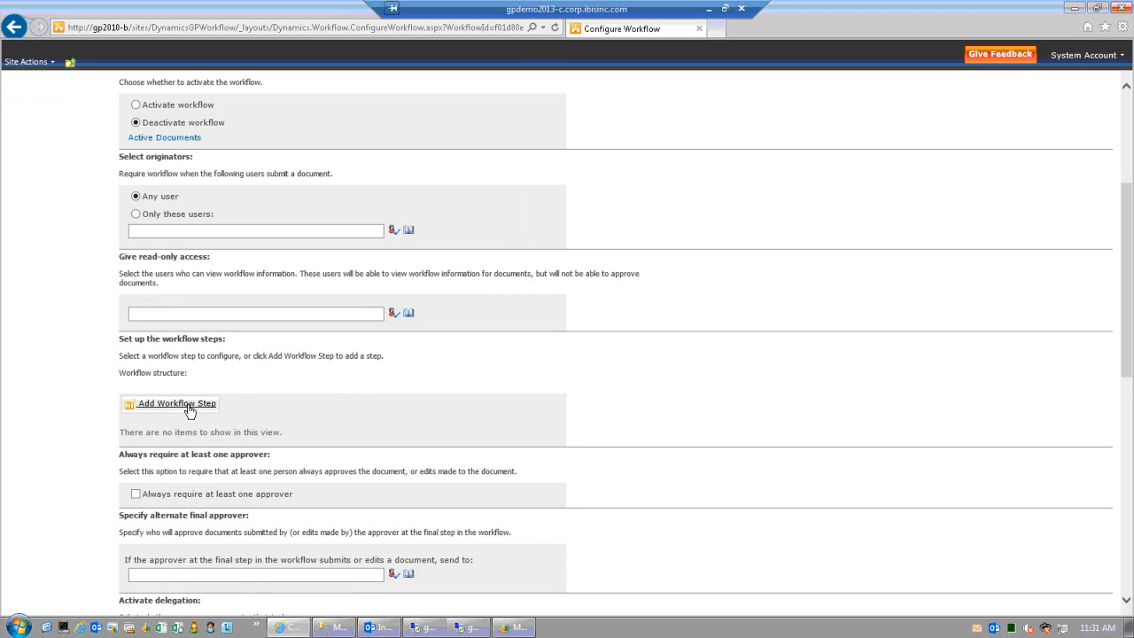
left_click(189, 407)
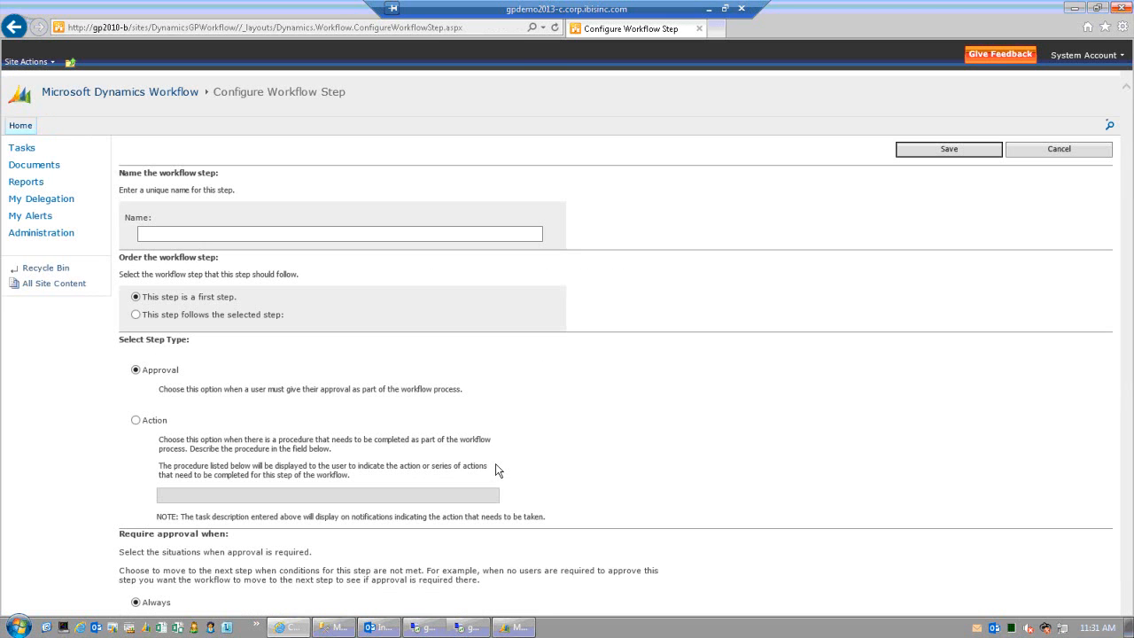
- Enter 'Buyer id = sa' as the name of the new approval step
left_click(176, 235)
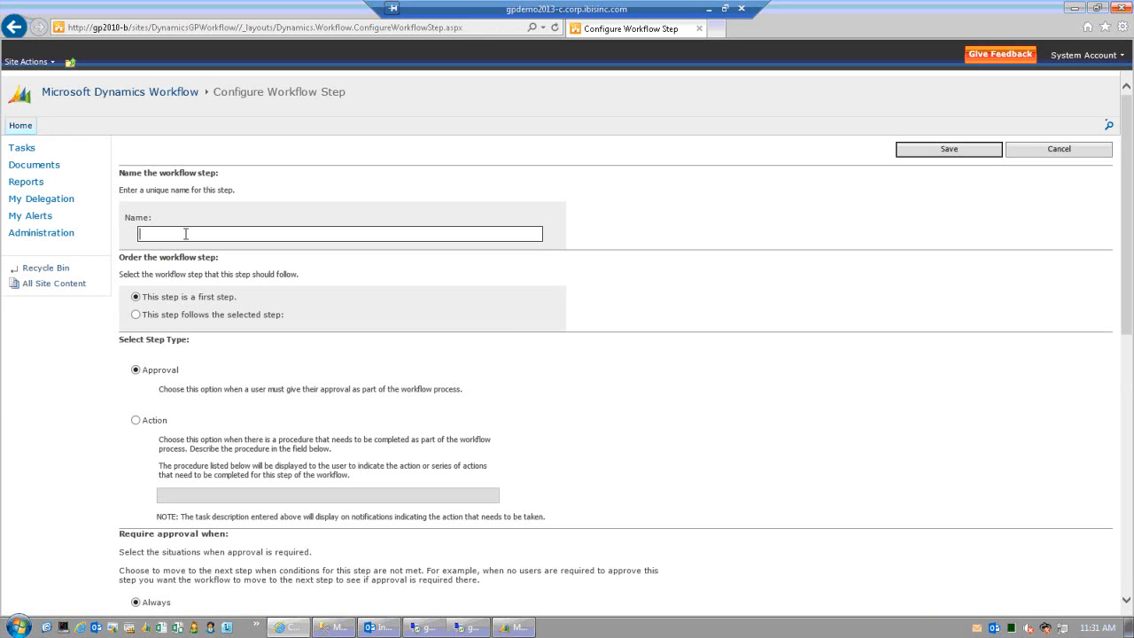
type("Buyer id = sa")
key("Tab")
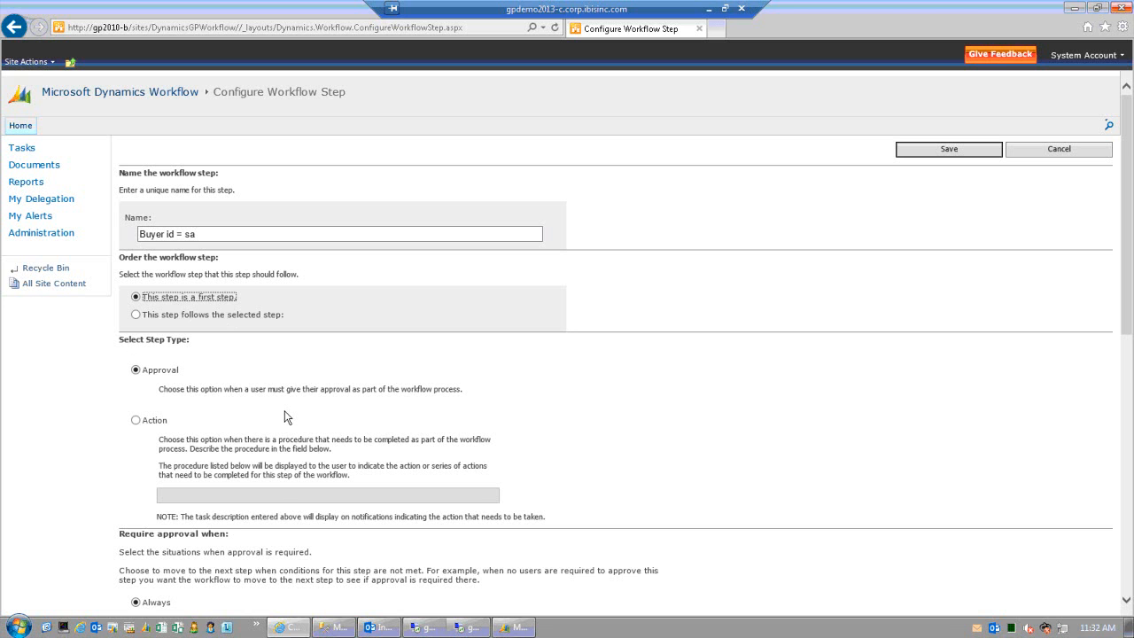
scroll(285, 412, "down", 2)
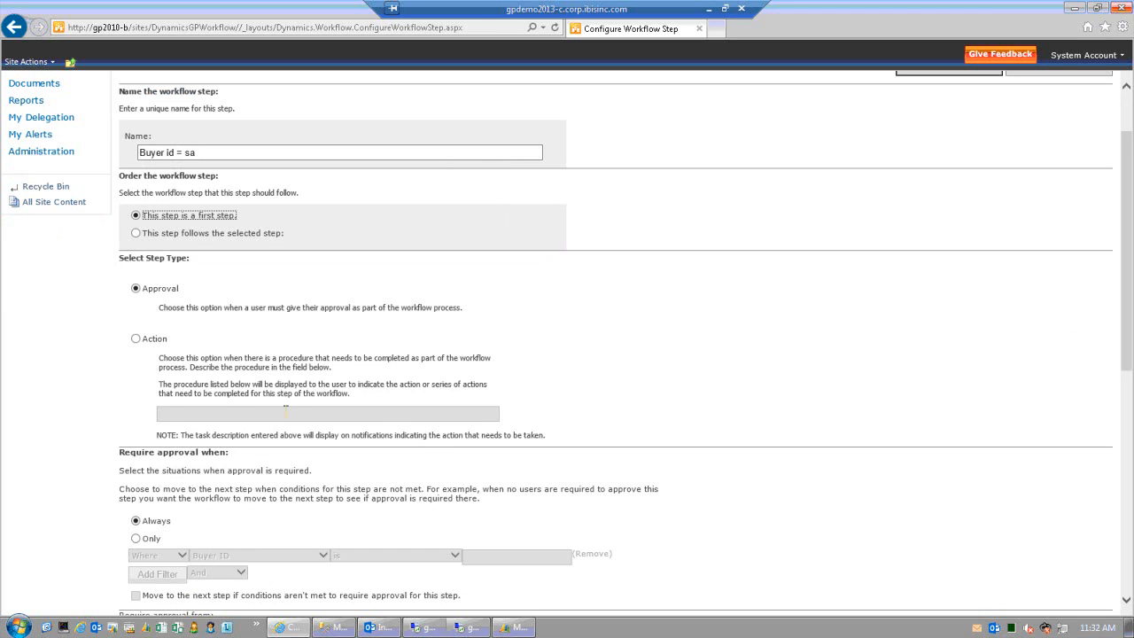
scroll(153, 378, "down", 2)
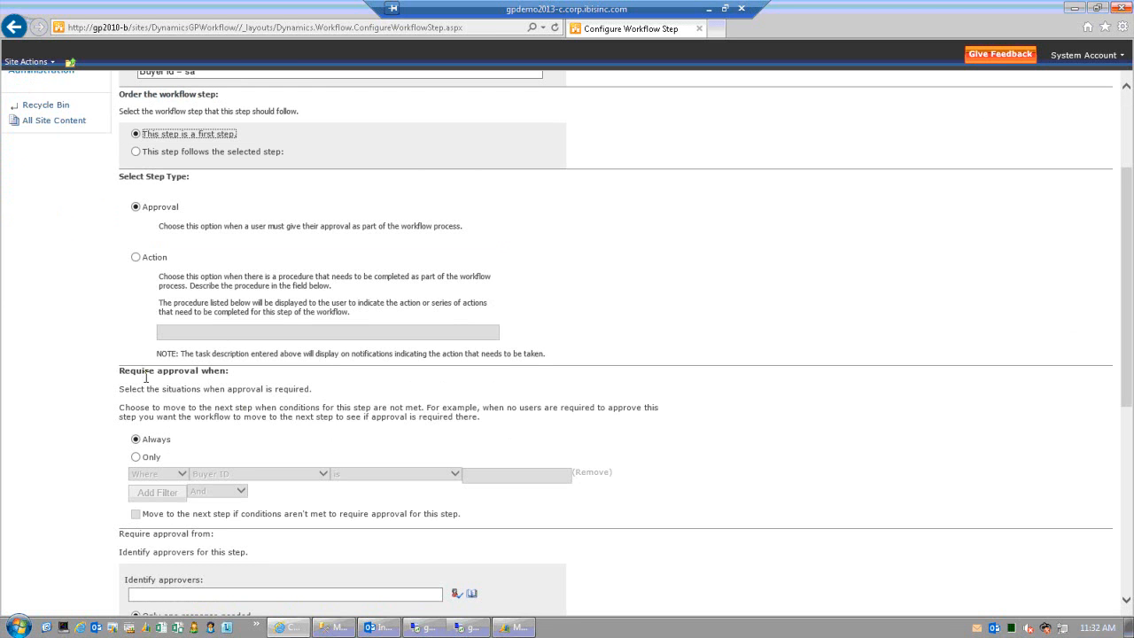
- Require approval only when Buyer ID is 'sa'
left_click(139, 460)
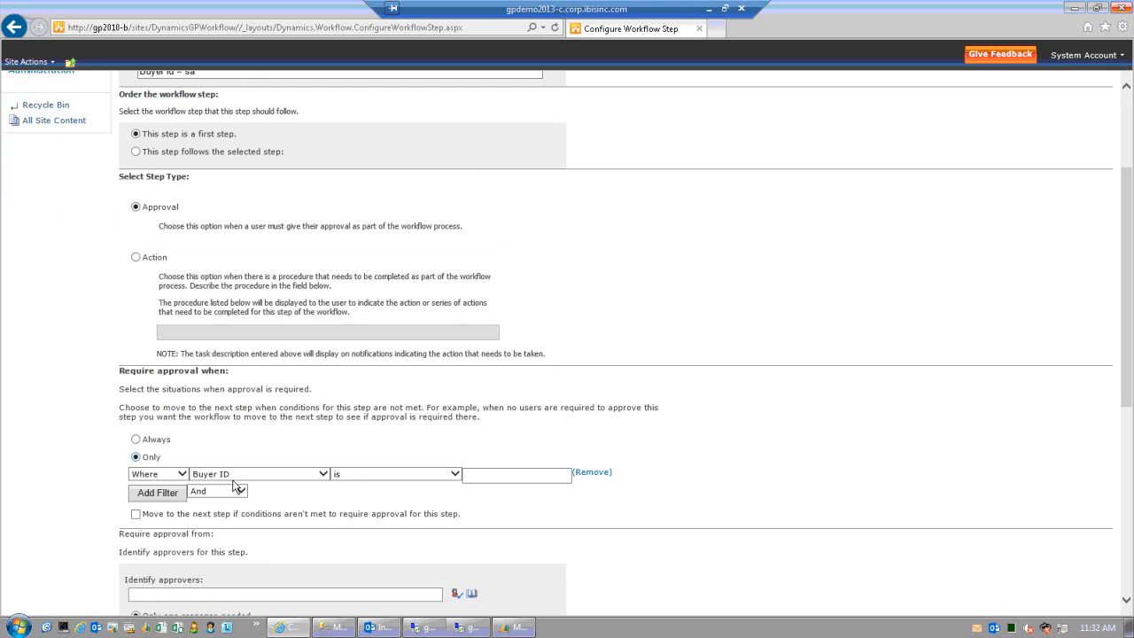
left_click(323, 474)
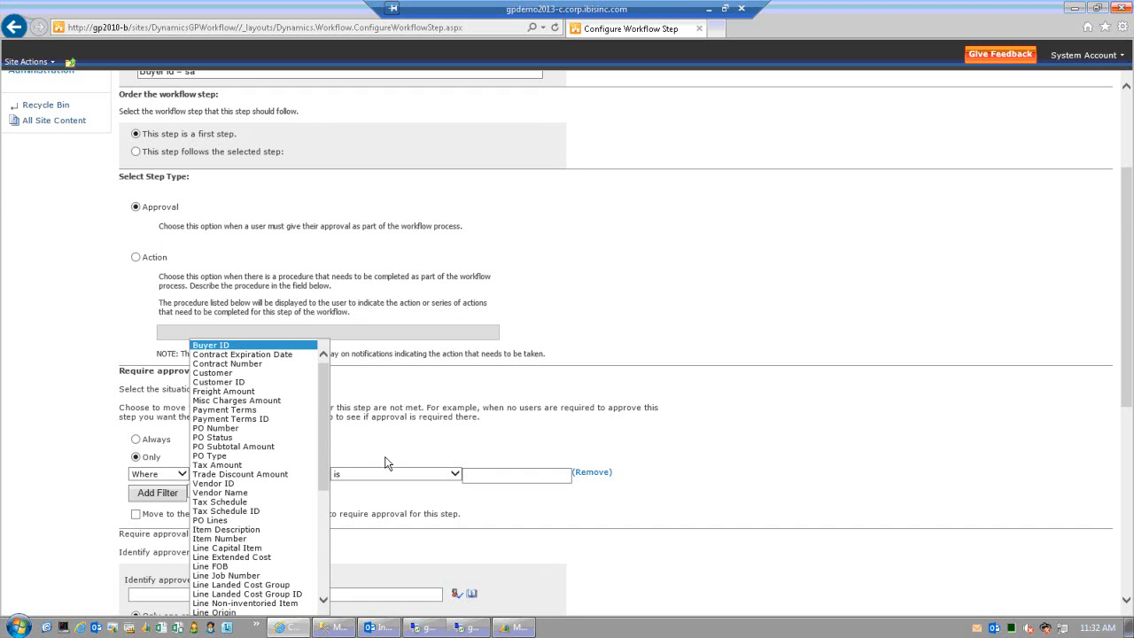
left_click(459, 478)
left_click(507, 476)
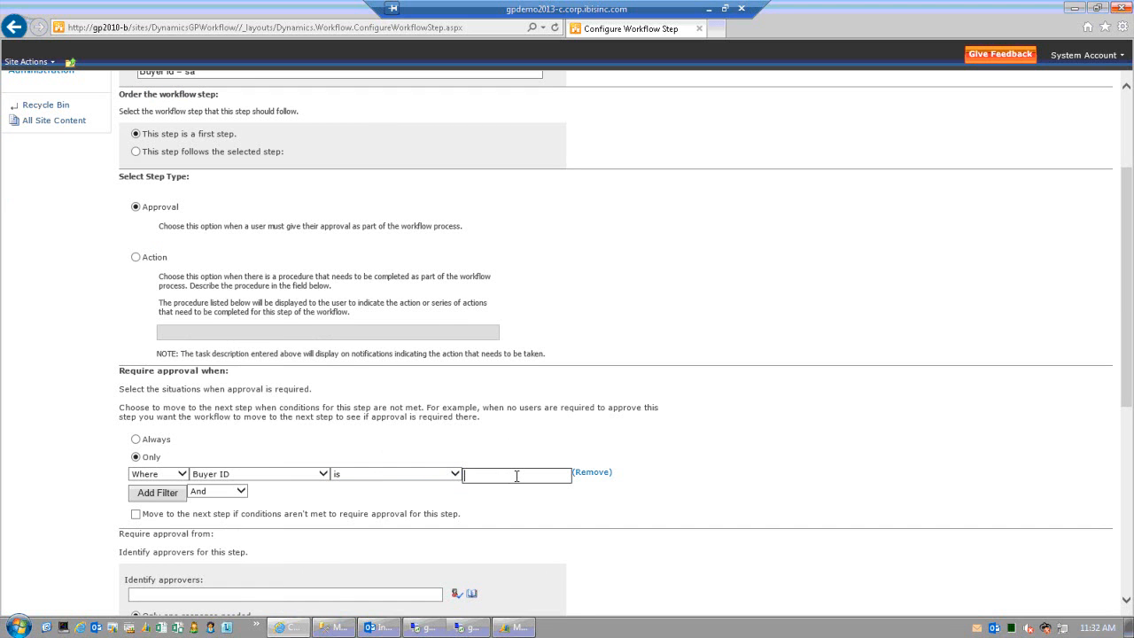
type("sa")
key("Tab")
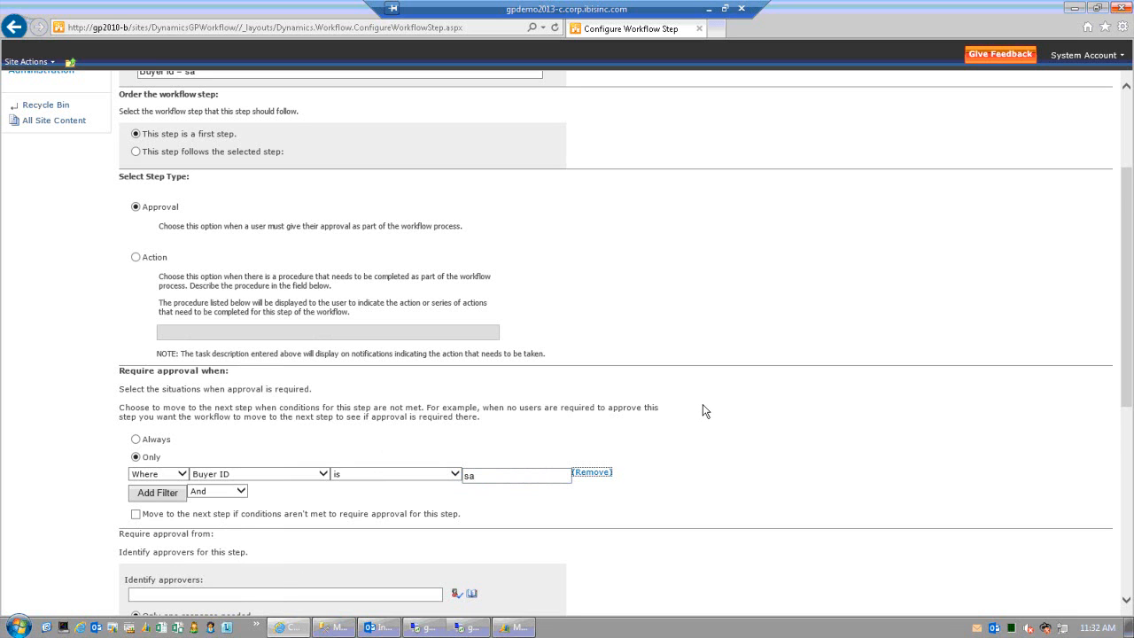
scroll(704, 410, "down", 2)
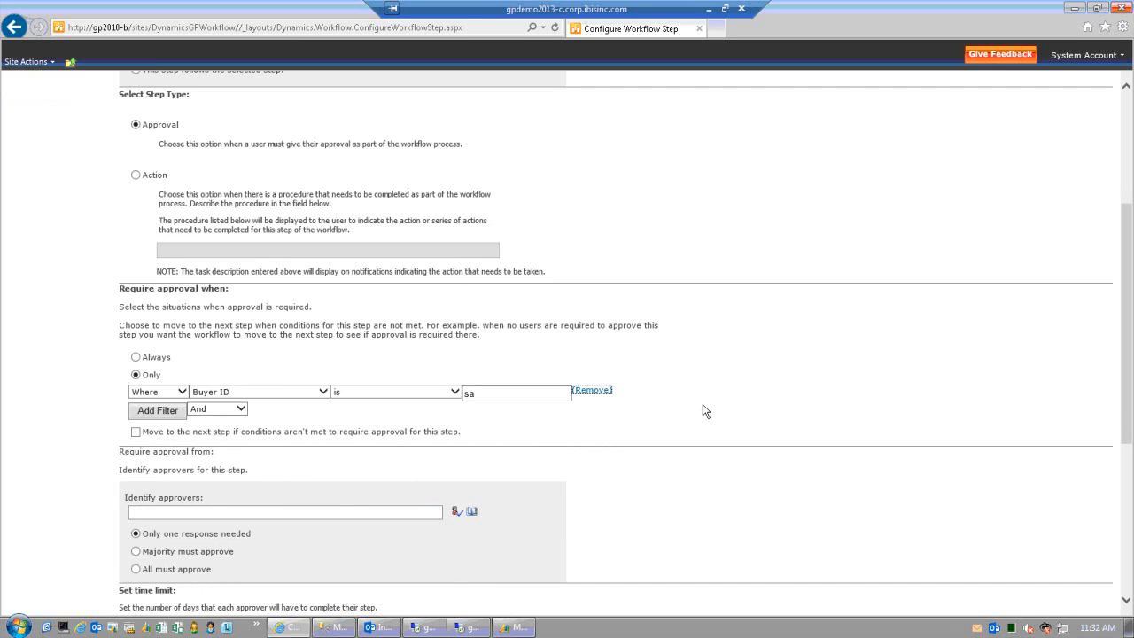
- Add the Accounting Manager as approver from the address book and delete the misspelled entry
left_click(230, 514)
type("phyliss harris")
left_click(455, 512)
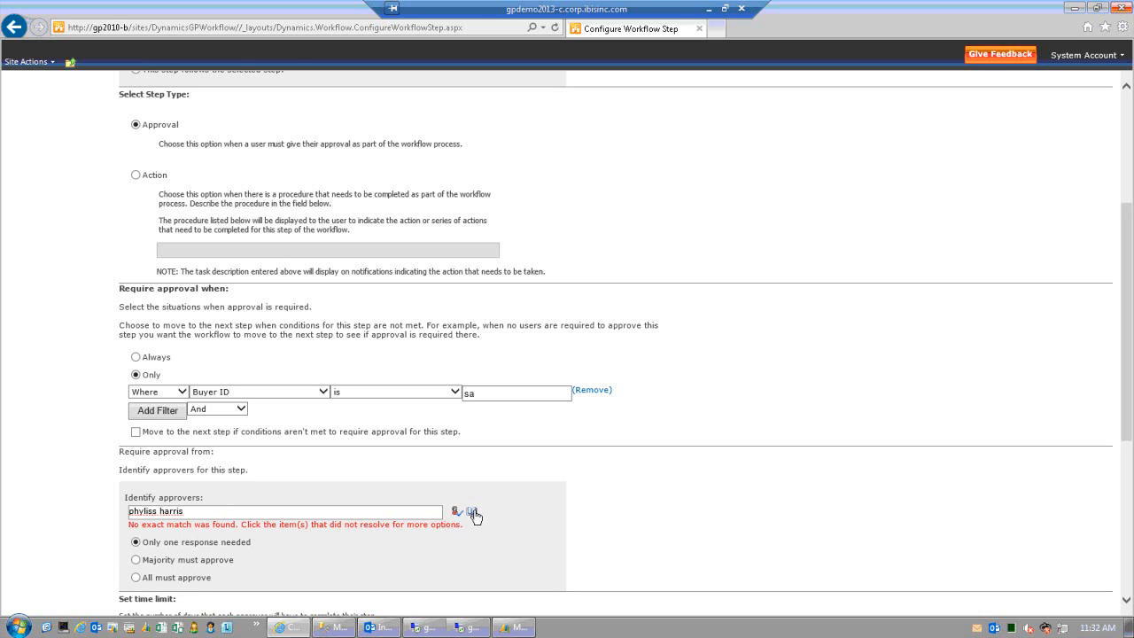
type("ph")
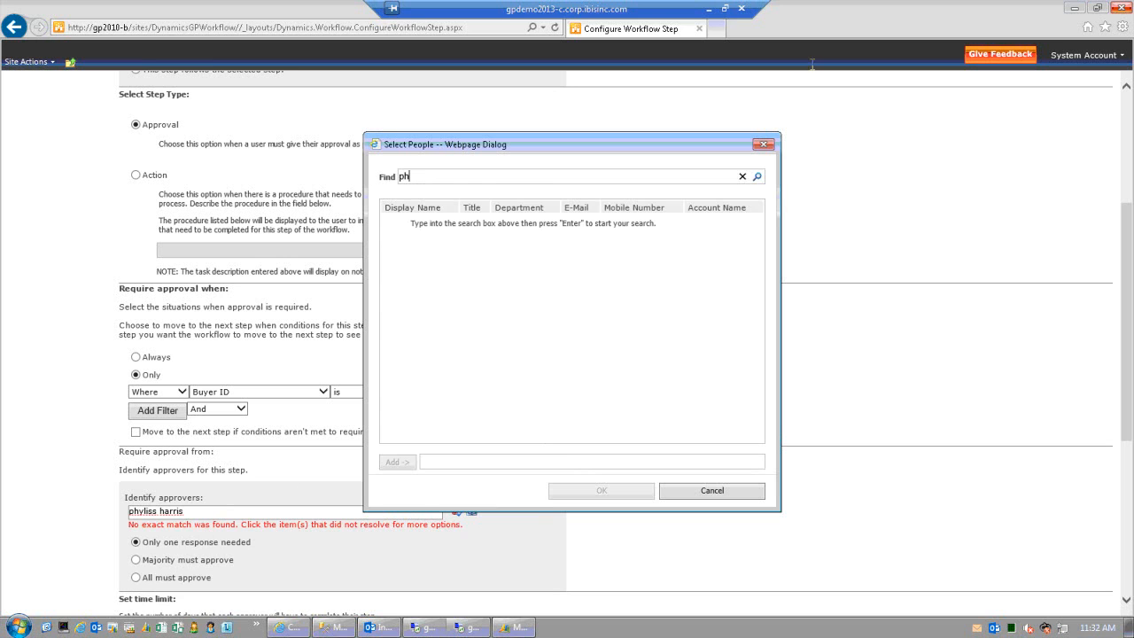
left_click(757, 177)
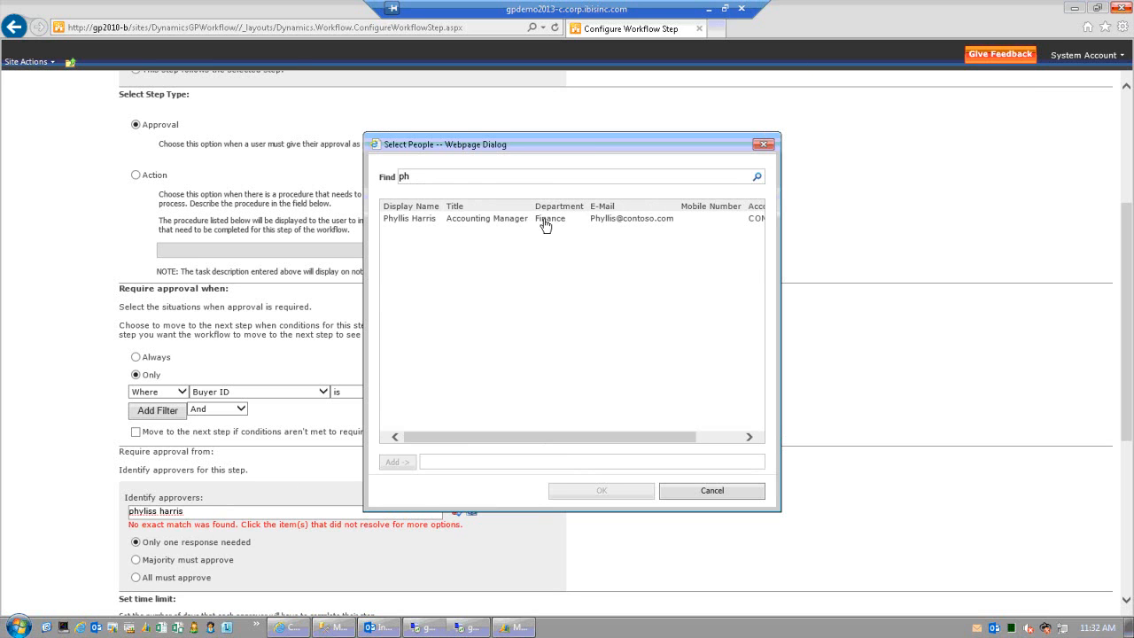
left_click(481, 226)
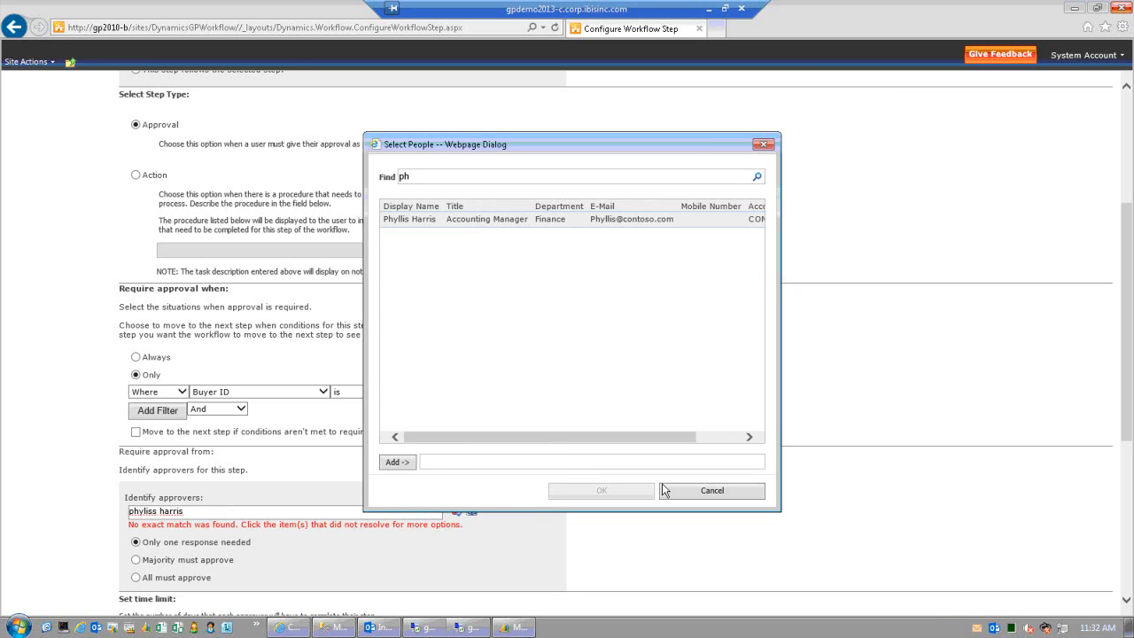
left_click(396, 461)
left_click(632, 489)
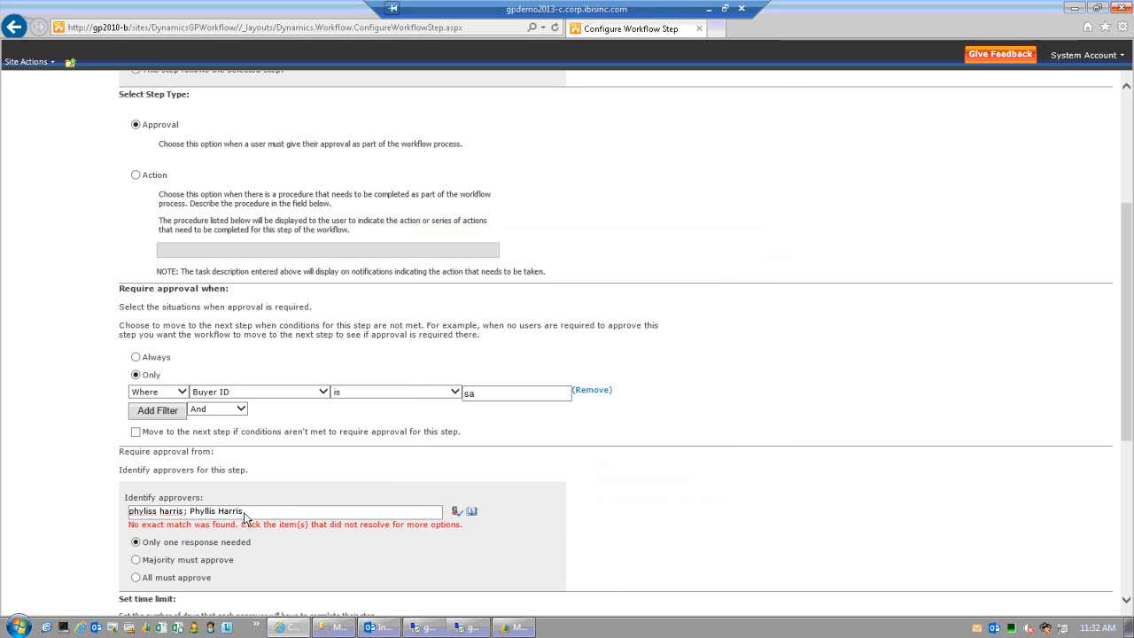
left_click_drag(167, 512, 118, 520)
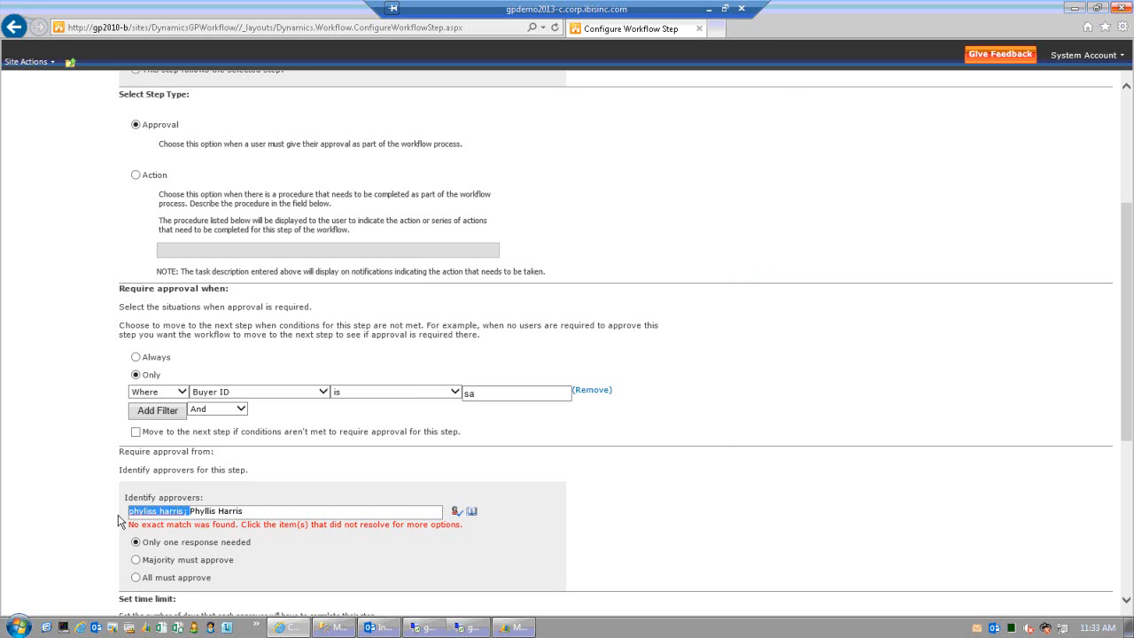
key("Delete")
- Save the Buyer id = sa step and the New PO Workflow
scroll(525, 463, "down", 1)
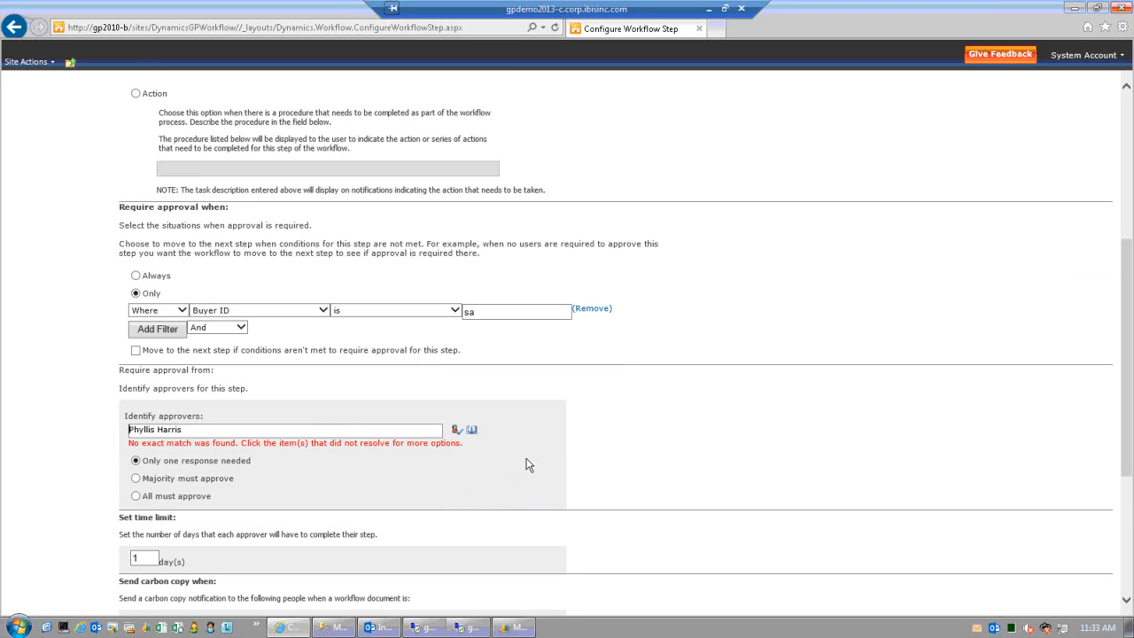
scroll(525, 463, "down", 1)
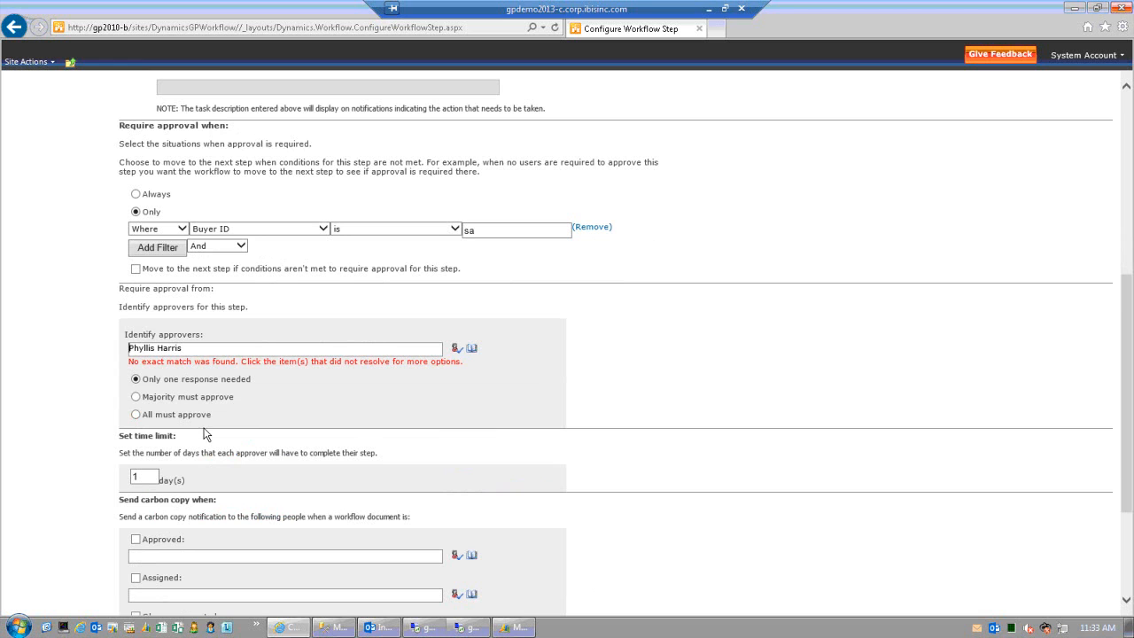
scroll(204, 435, "down", 1)
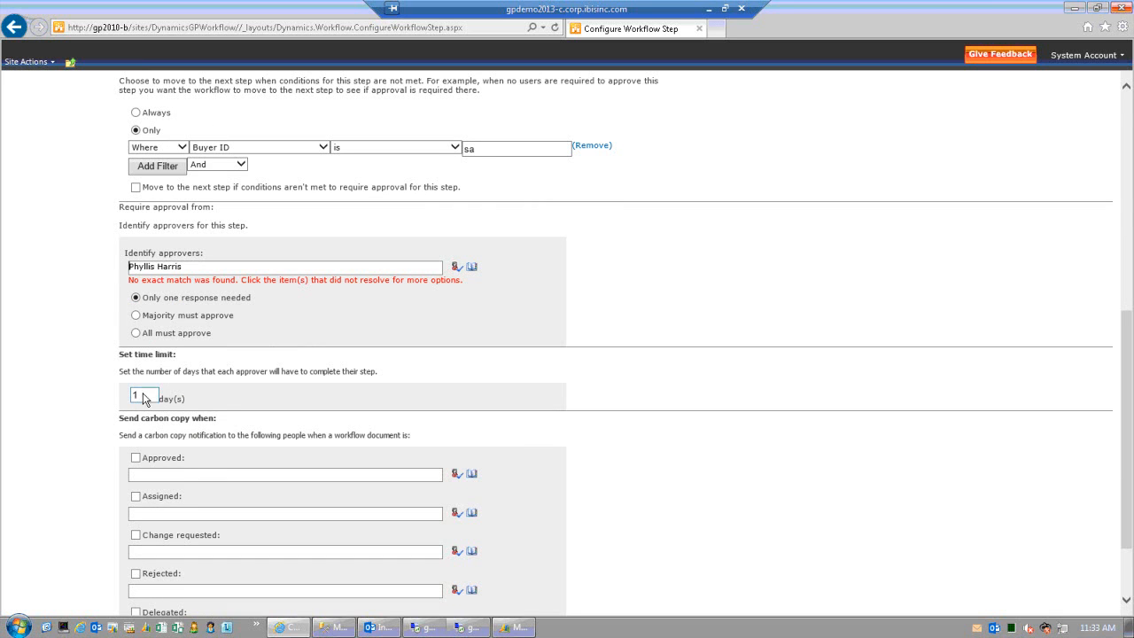
scroll(219, 409, "down", 2)
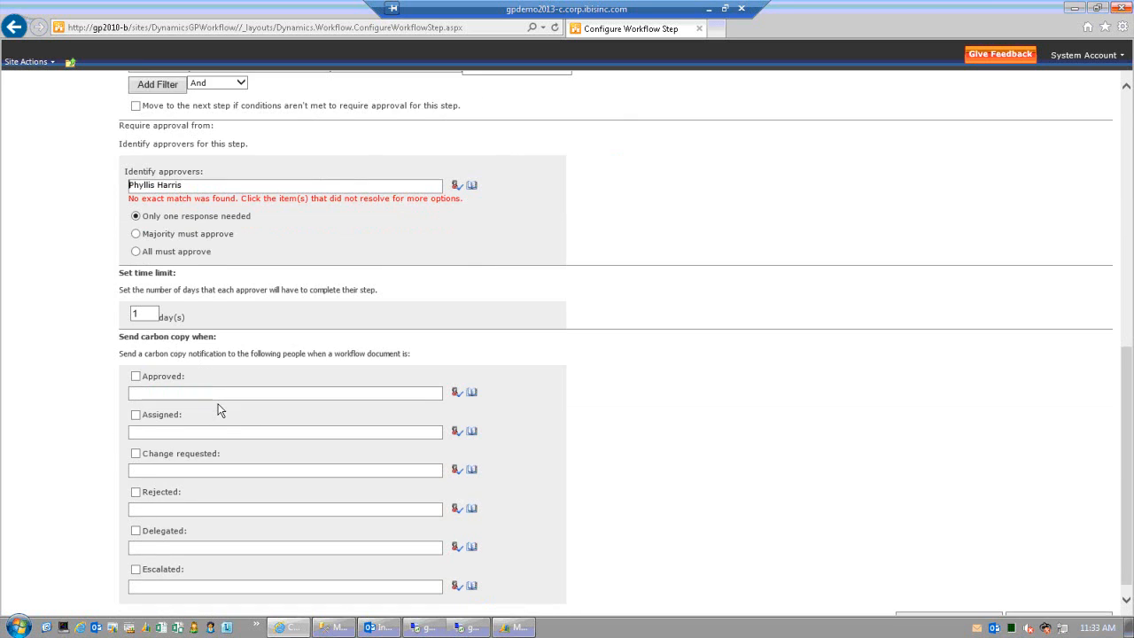
scroll(218, 410, "up", 4)
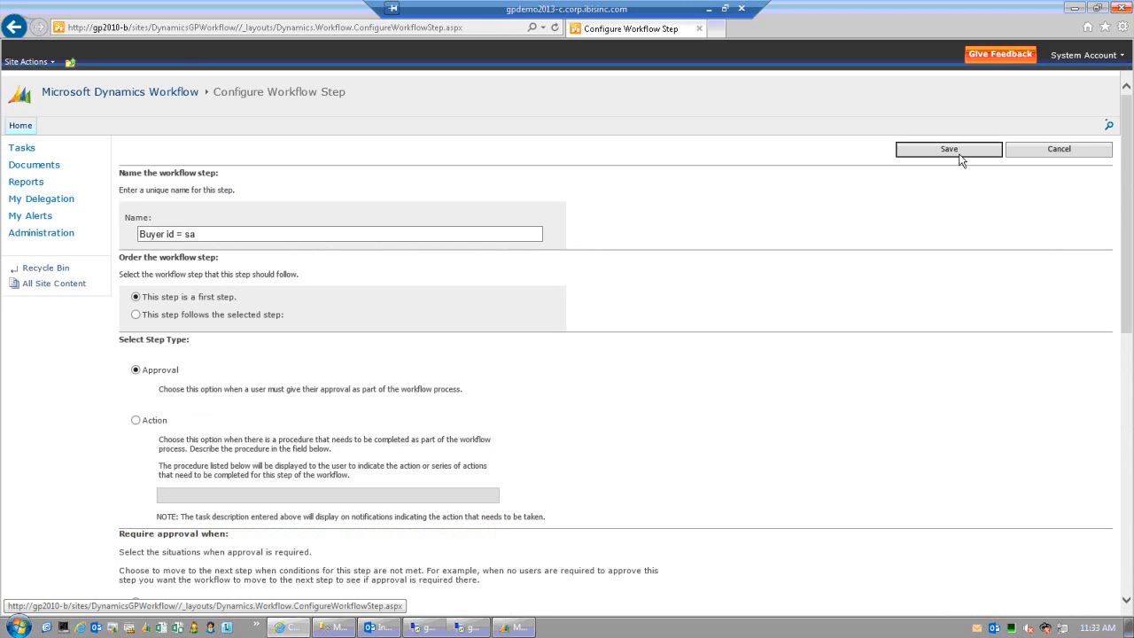
left_click(948, 149)
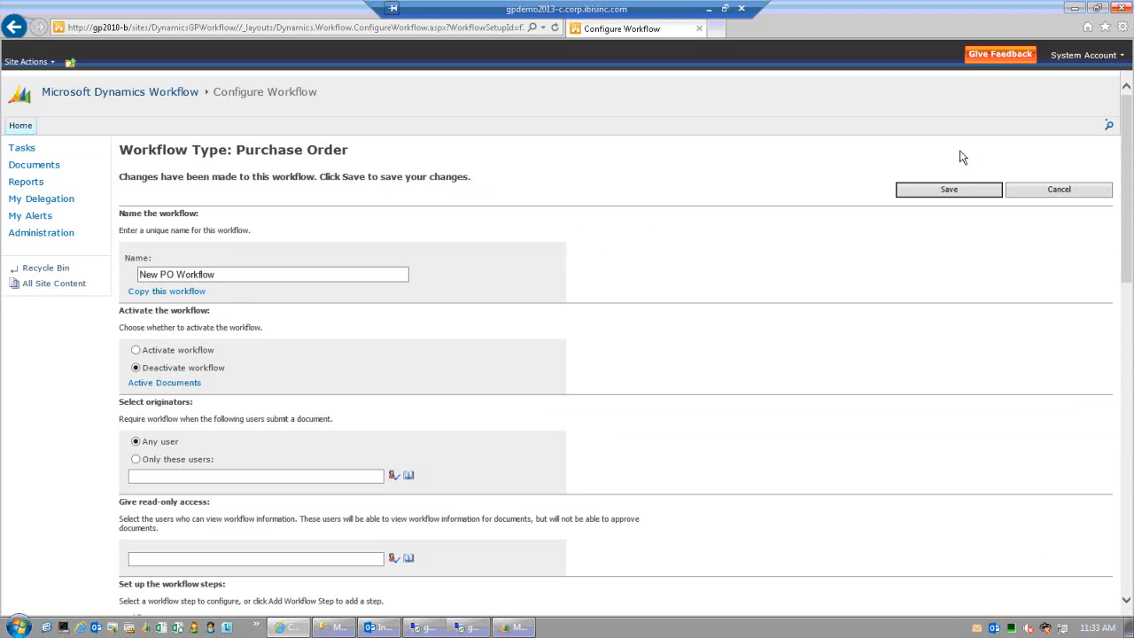
left_click(955, 194)
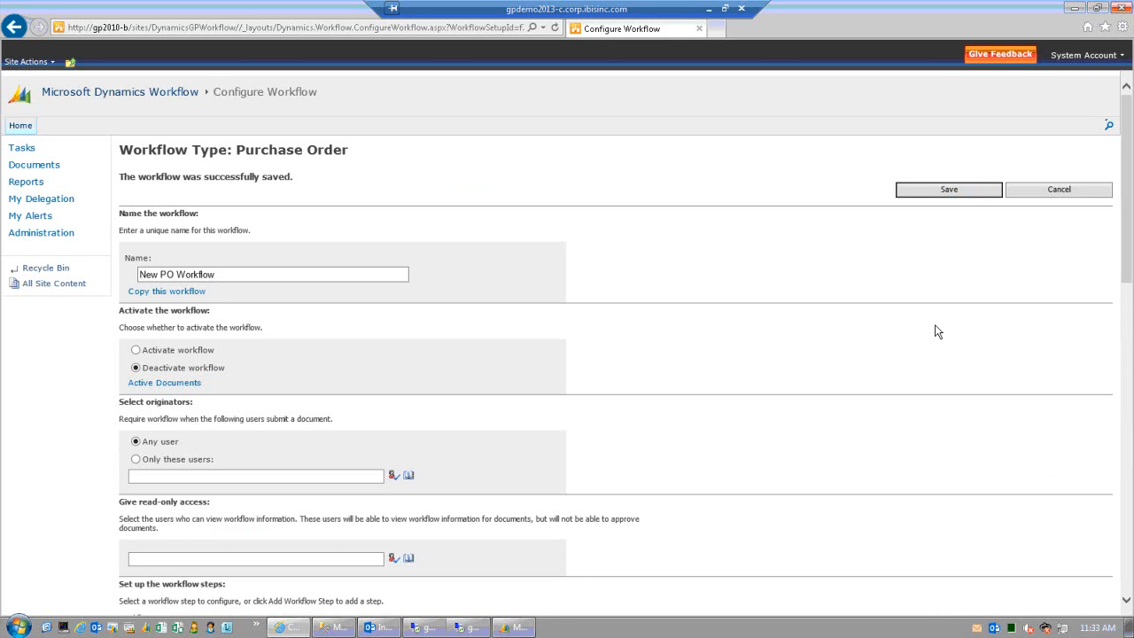
- Add another step to the New PO Workflow
scroll(936, 329, "down", 3)
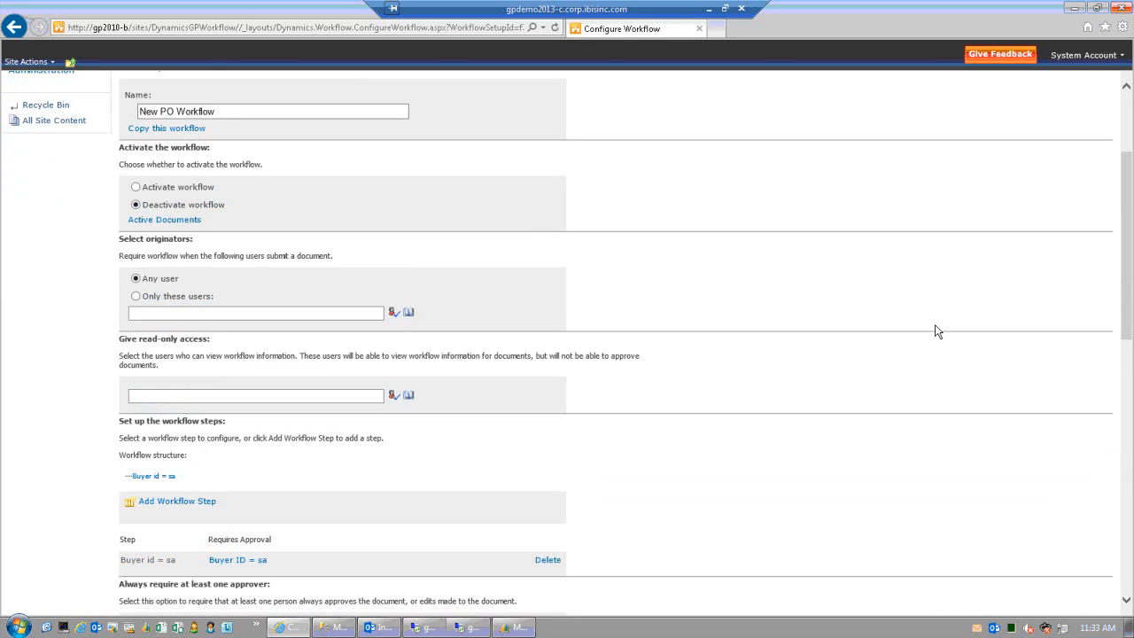
scroll(937, 331, "down", 2)
left_click(181, 420)
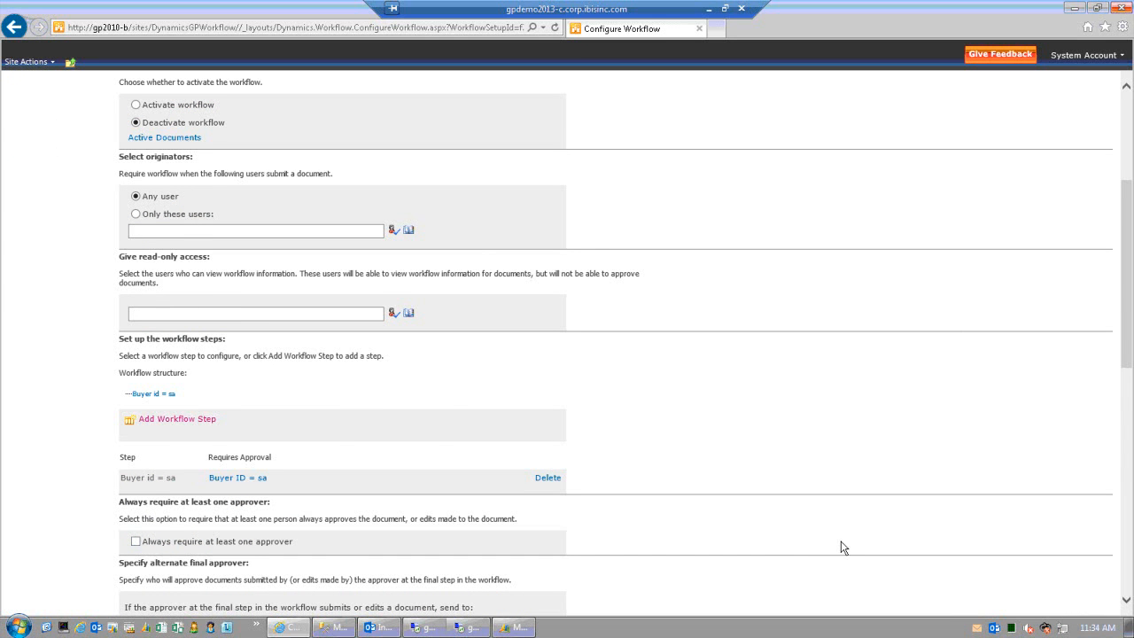
- Enter 'Buyer id = DYNSA' as the new step's name
left_click(180, 232)
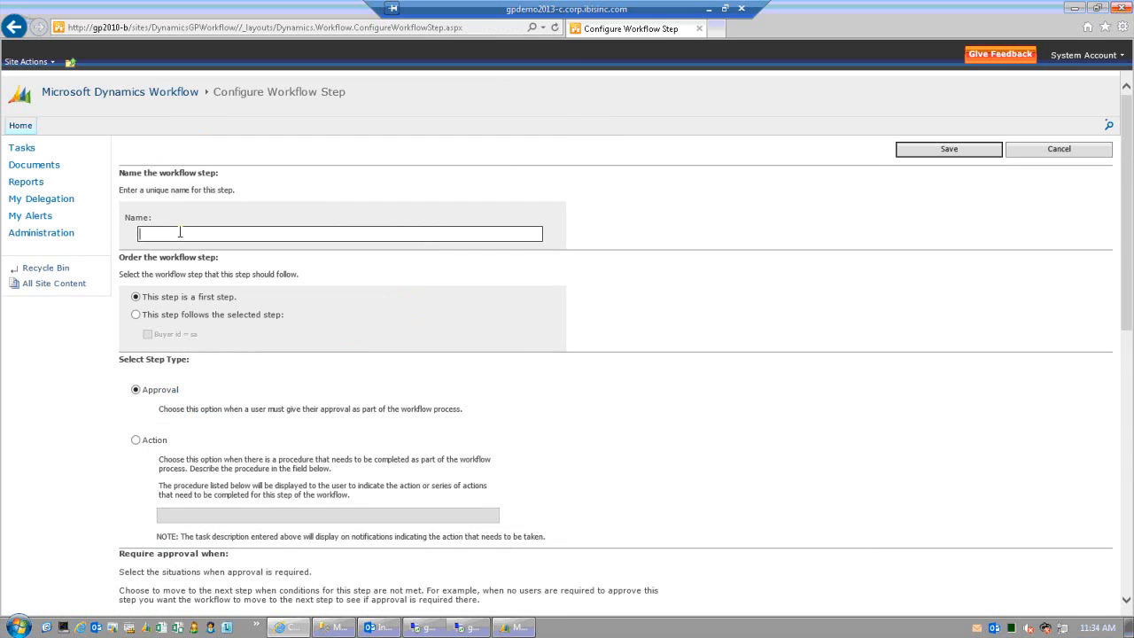
type("Buyer id")
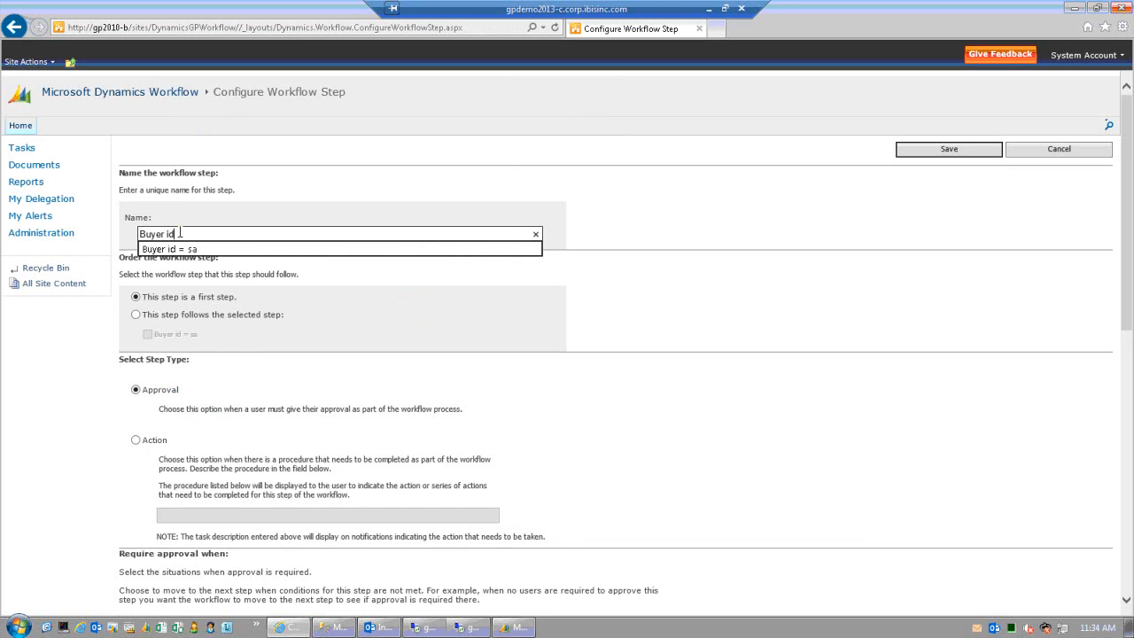
type(" = DYNSA")
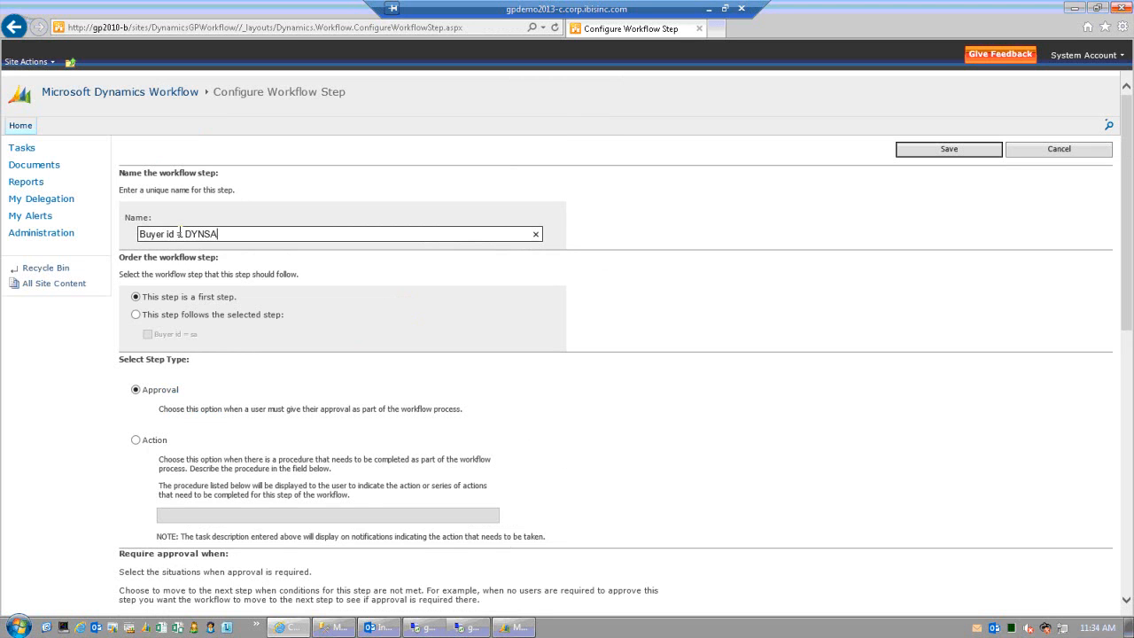
key("Tab")
scroll(281, 348, "down", 2)
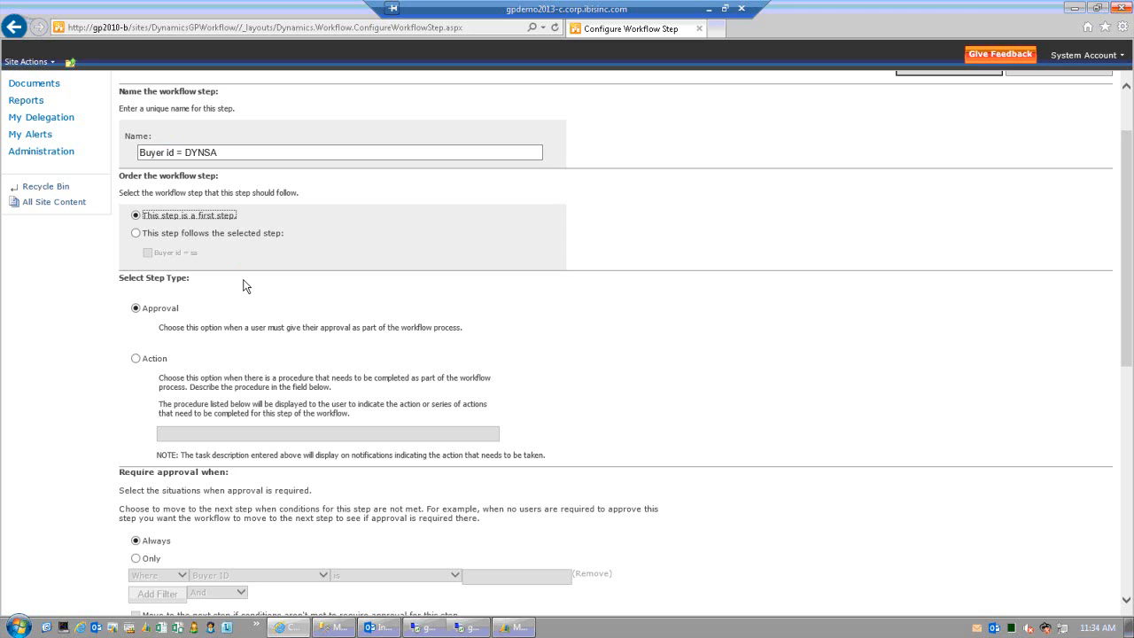
- Set the step to require approval only when Buyer ID is DYNSA
scroll(245, 285, "down", 2)
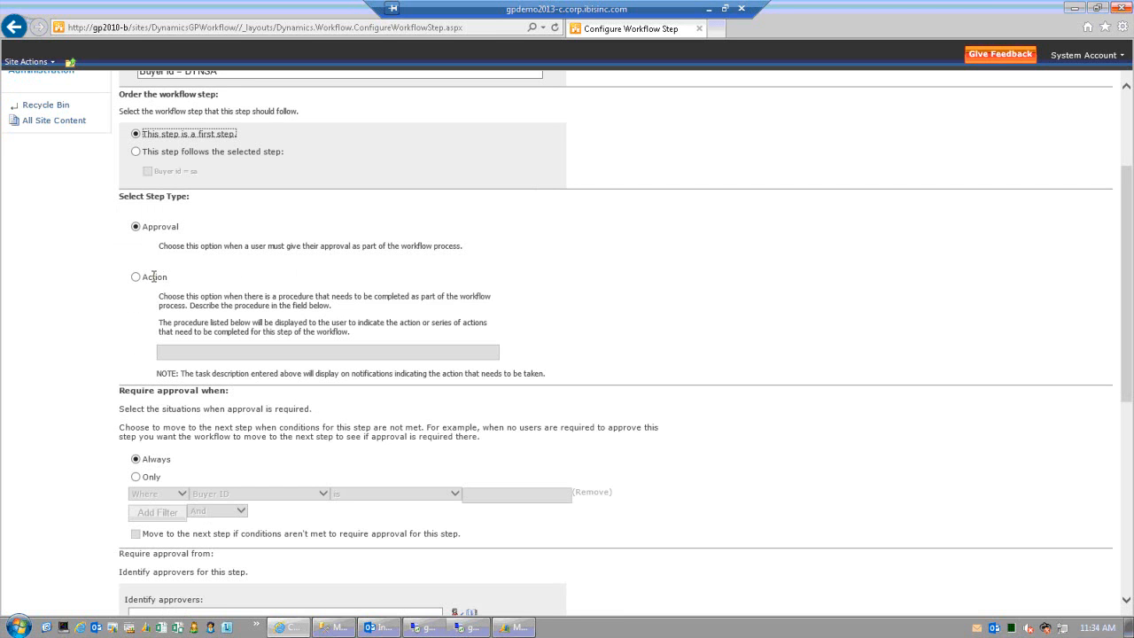
left_click(136, 476)
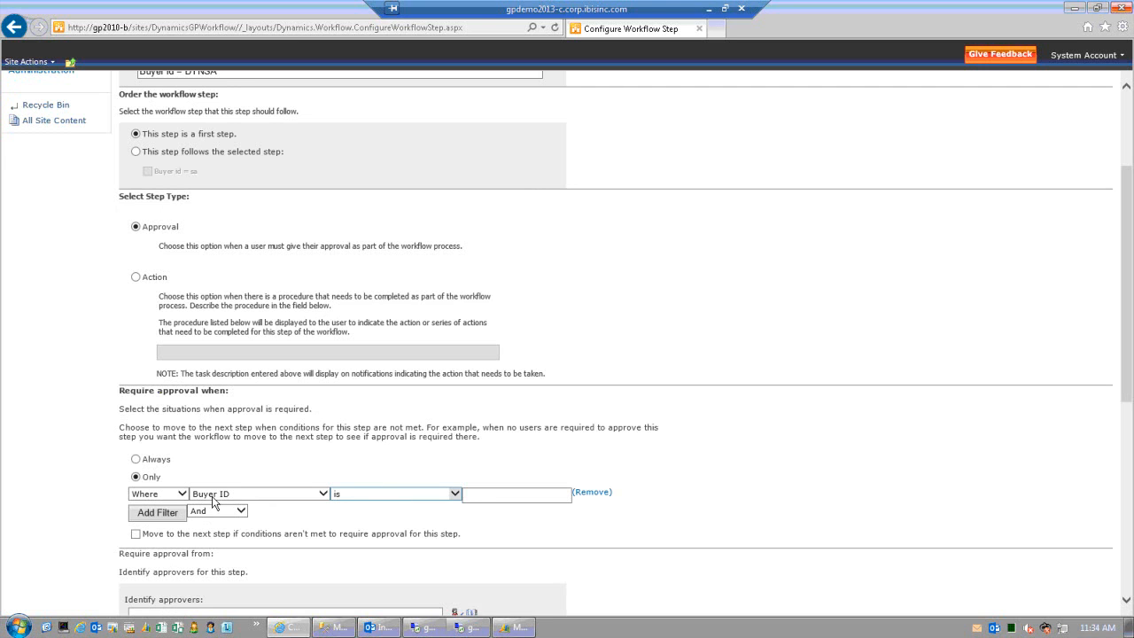
left_click(487, 496)
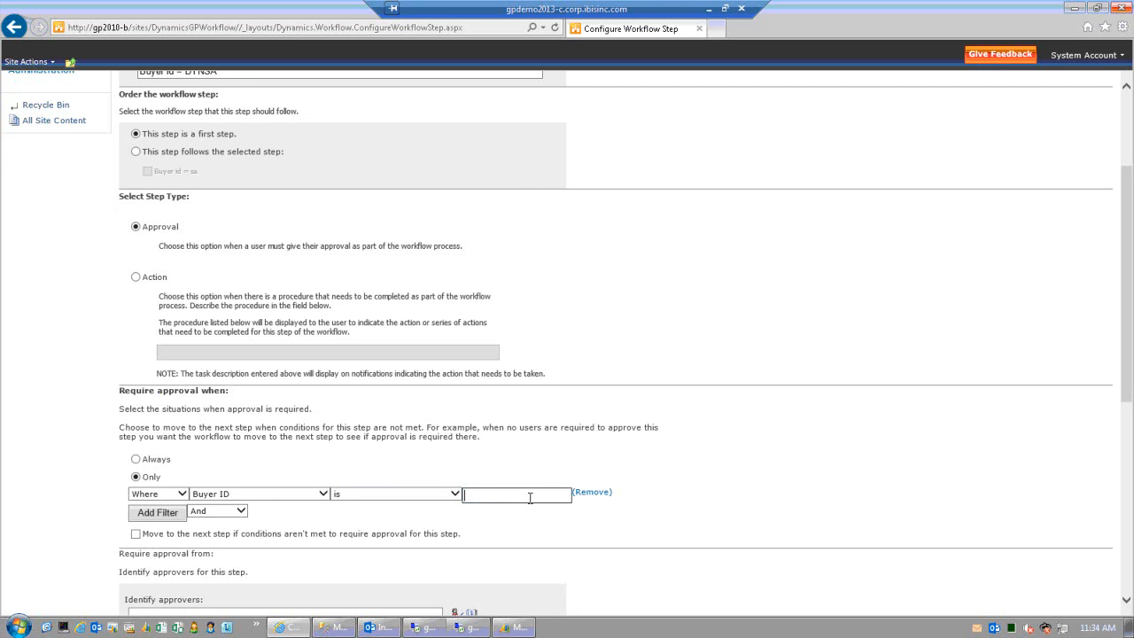
type("yn")
key("BackSpace")
type("DYNBA")
key("Tab")
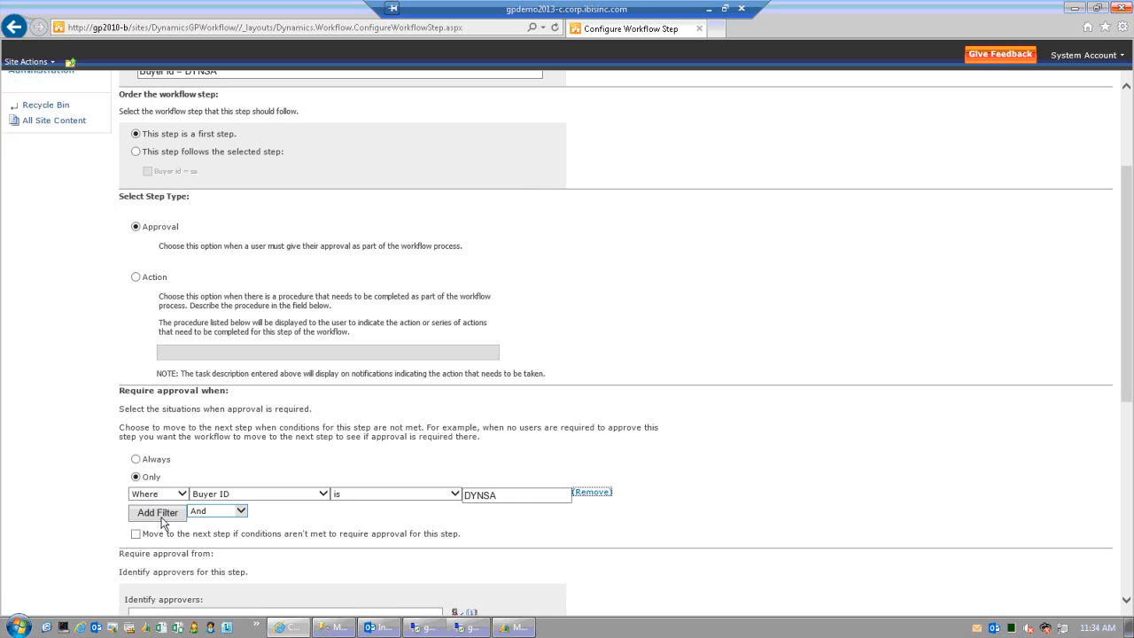
- Add a second condition 'And Line Site ID is', leaving its value blank
left_click(238, 510)
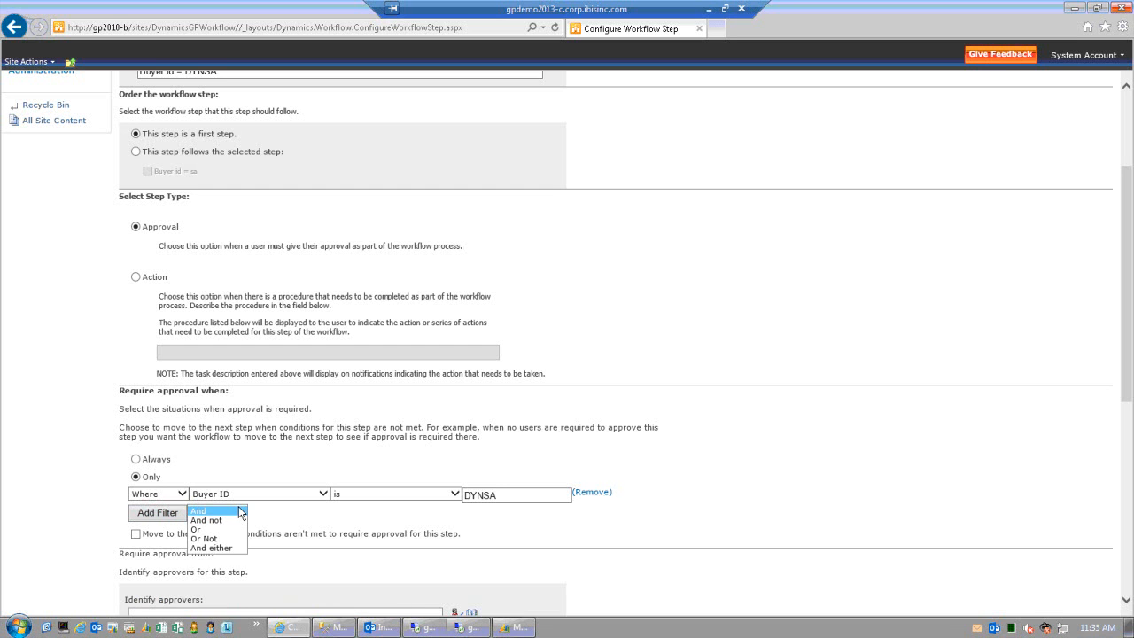
left_click(171, 516)
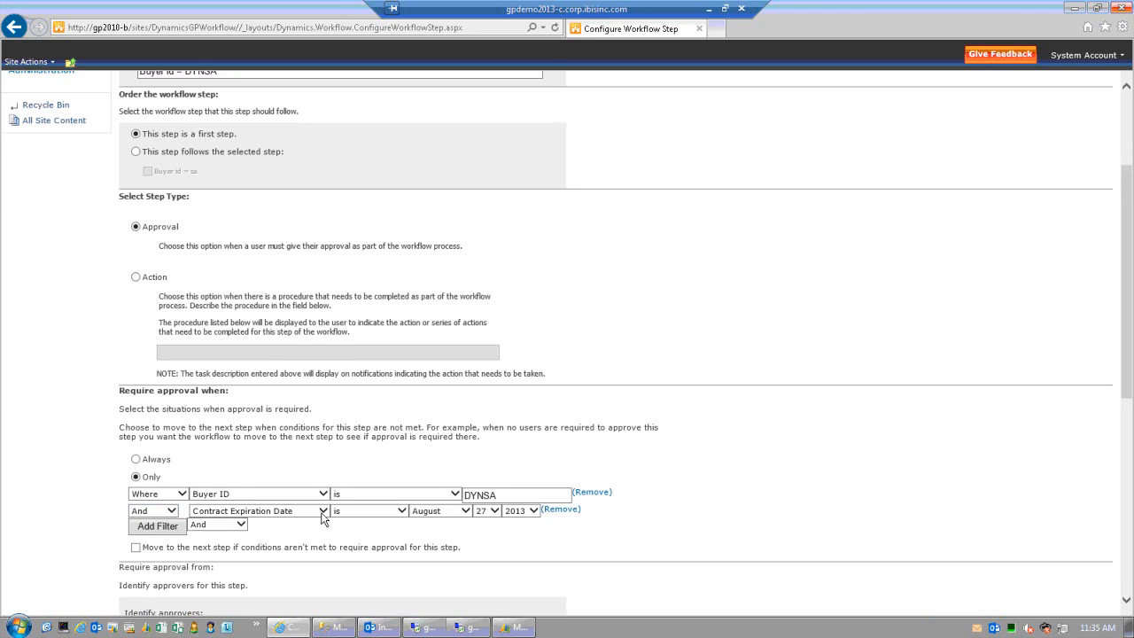
left_click(323, 512)
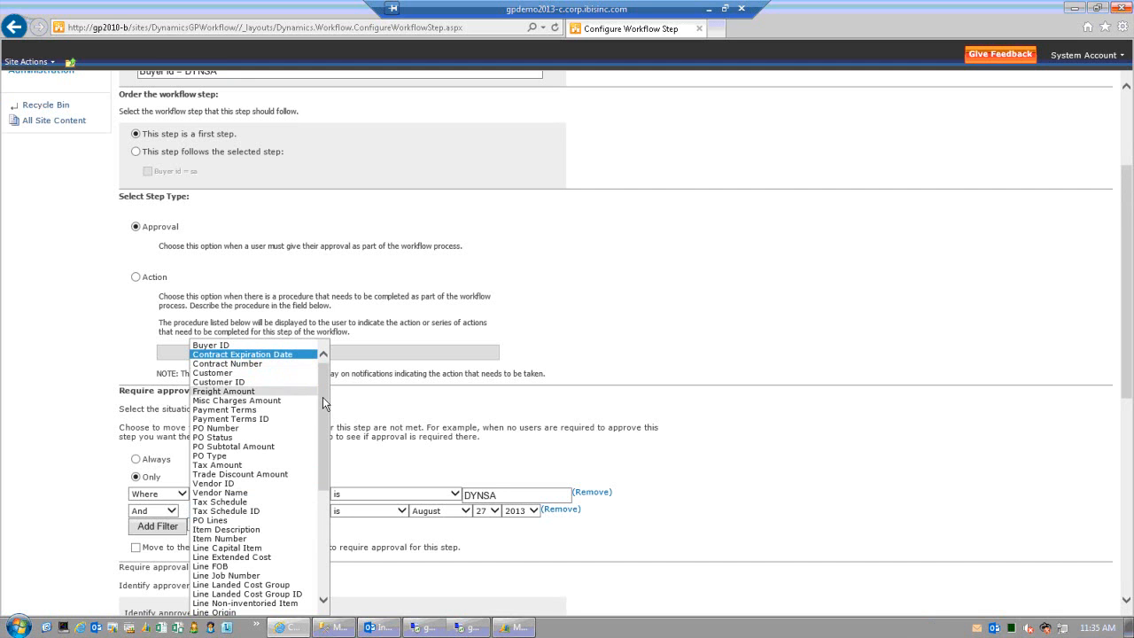
left_click_drag(322, 397, 320, 428)
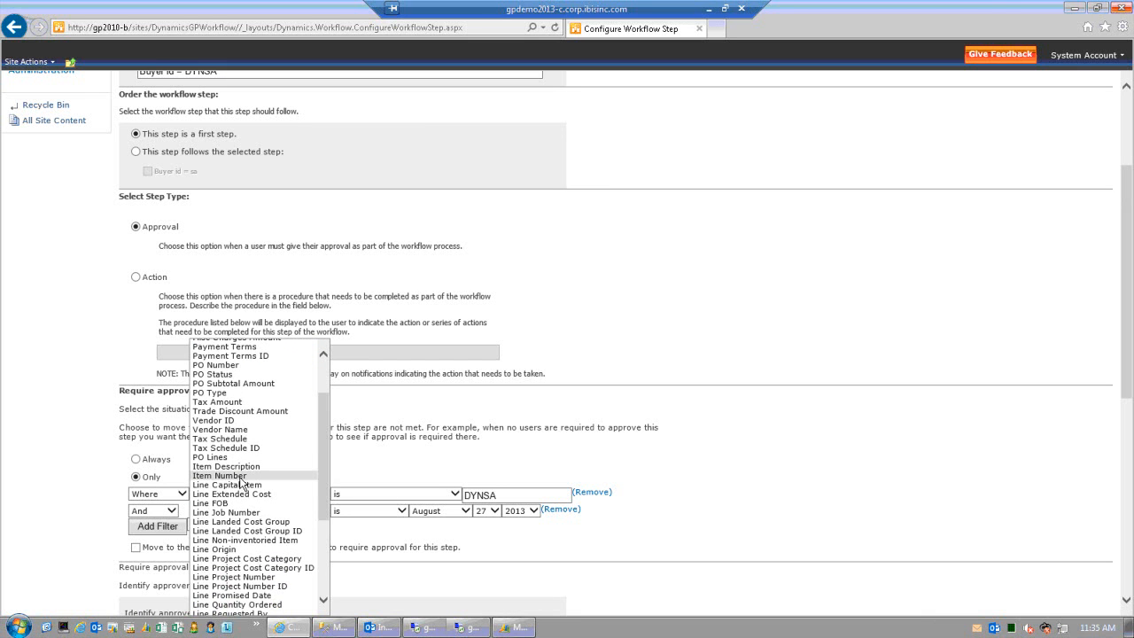
left_click_drag(321, 487, 316, 536)
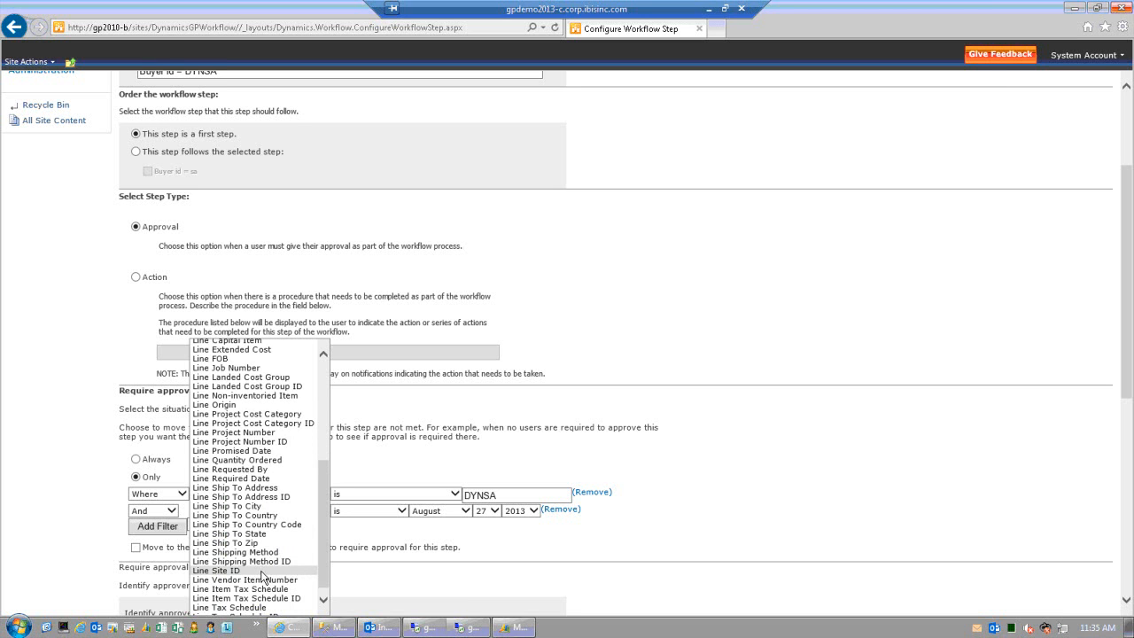
left_click(261, 571)
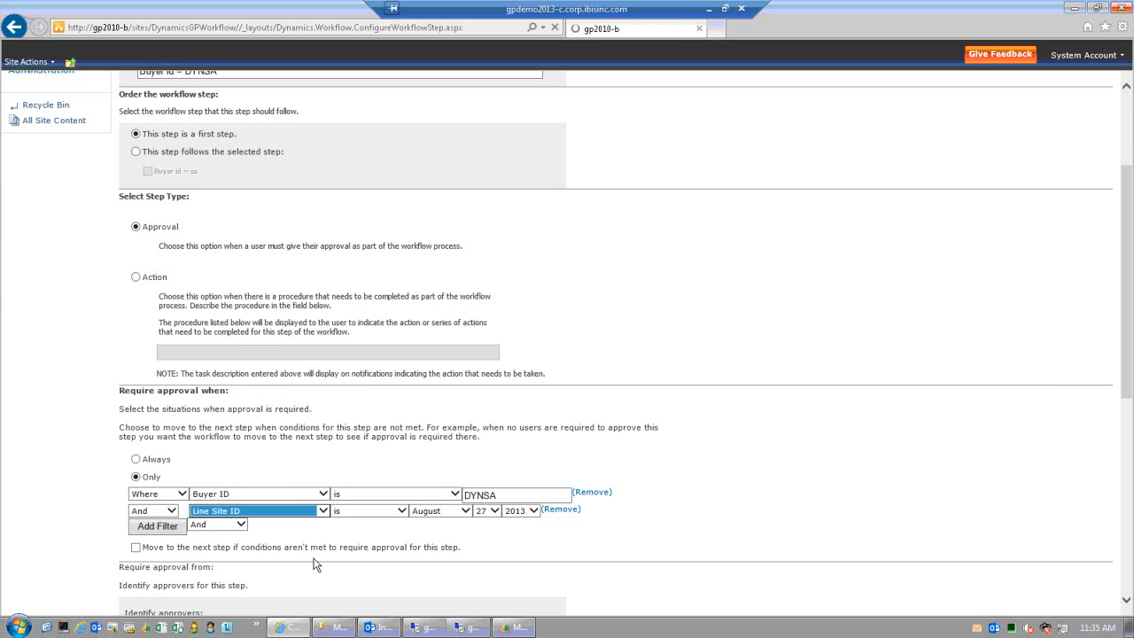
scroll(362, 543, "down", 3)
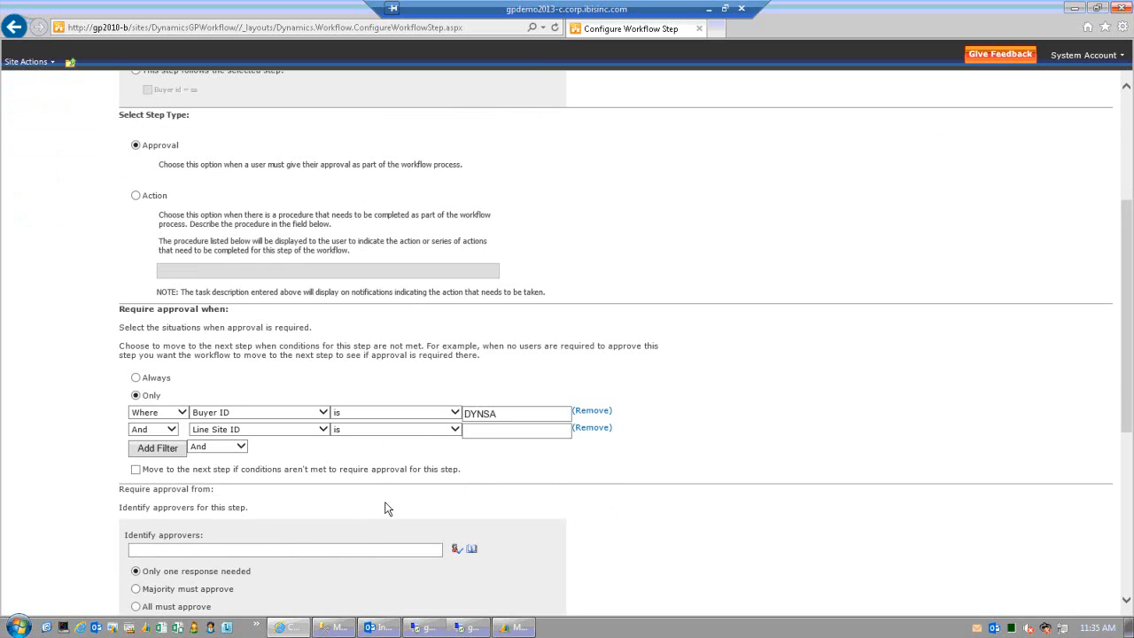
left_click(172, 430)
left_click(317, 464)
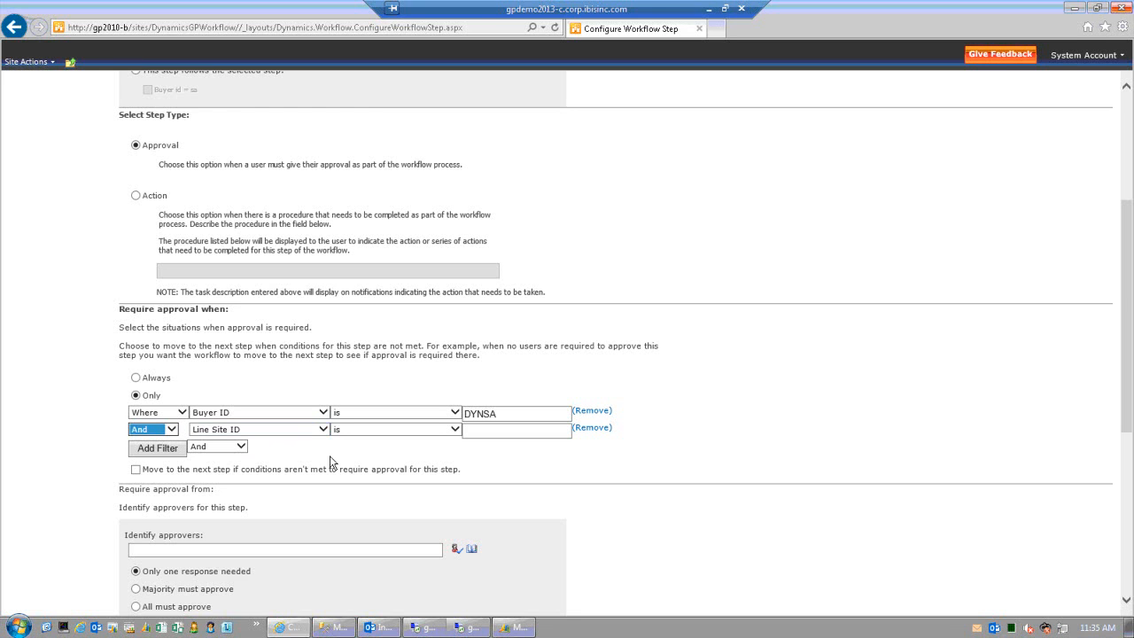
left_click(172, 431)
- Keep the And join and replace the misspelled approver with the Accounting Manager
left_click(103, 420)
scroll(395, 451, "down", 1)
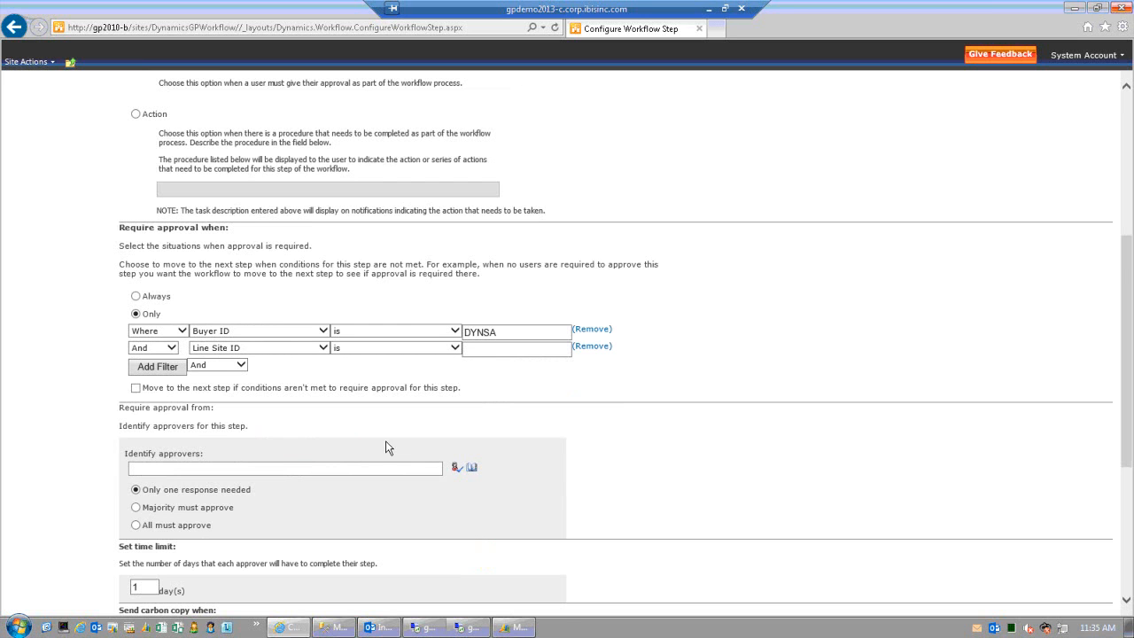
scroll(266, 434, "down", 1)
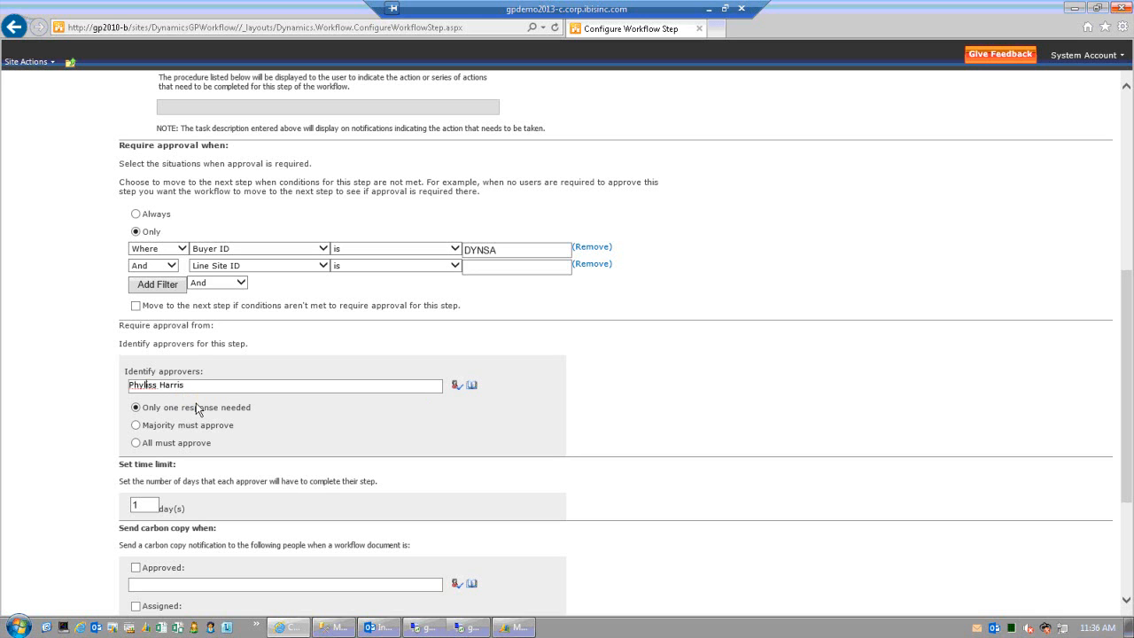
type("l")
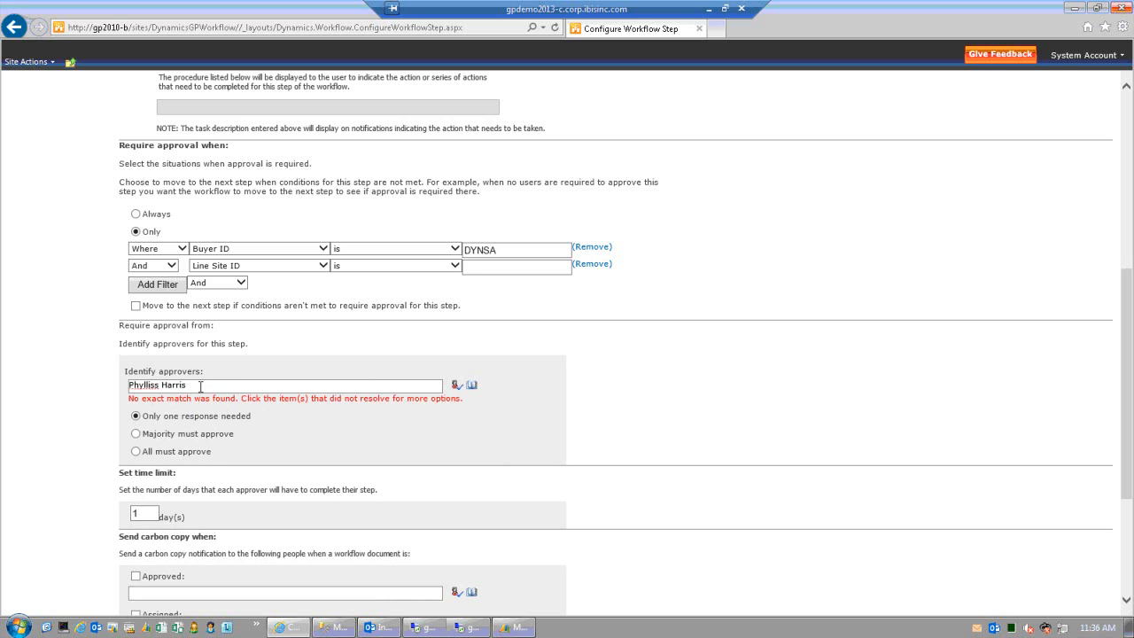
left_click_drag(130, 385, 535, 404)
key("Delete")
left_click(471, 385)
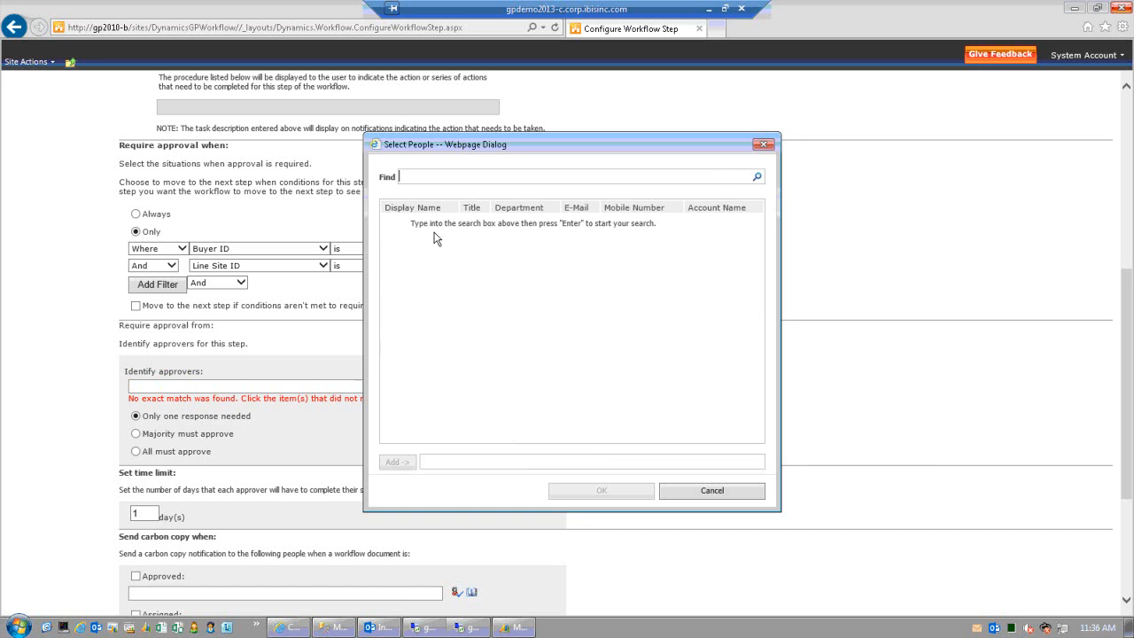
type("p")
left_click(757, 176)
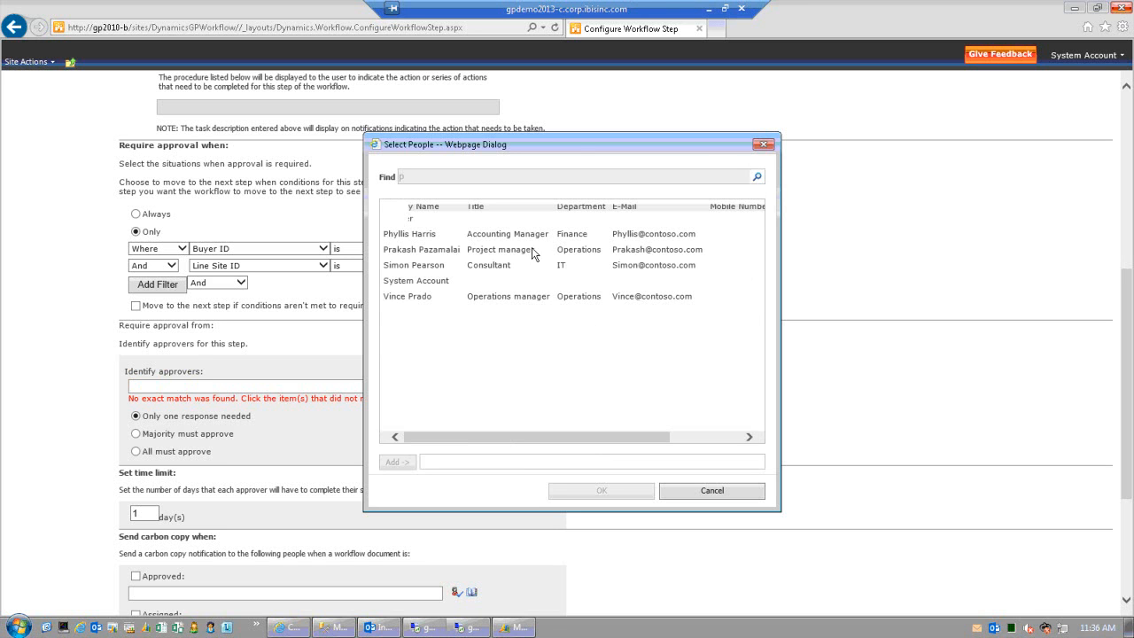
left_click(442, 243)
left_click(409, 462)
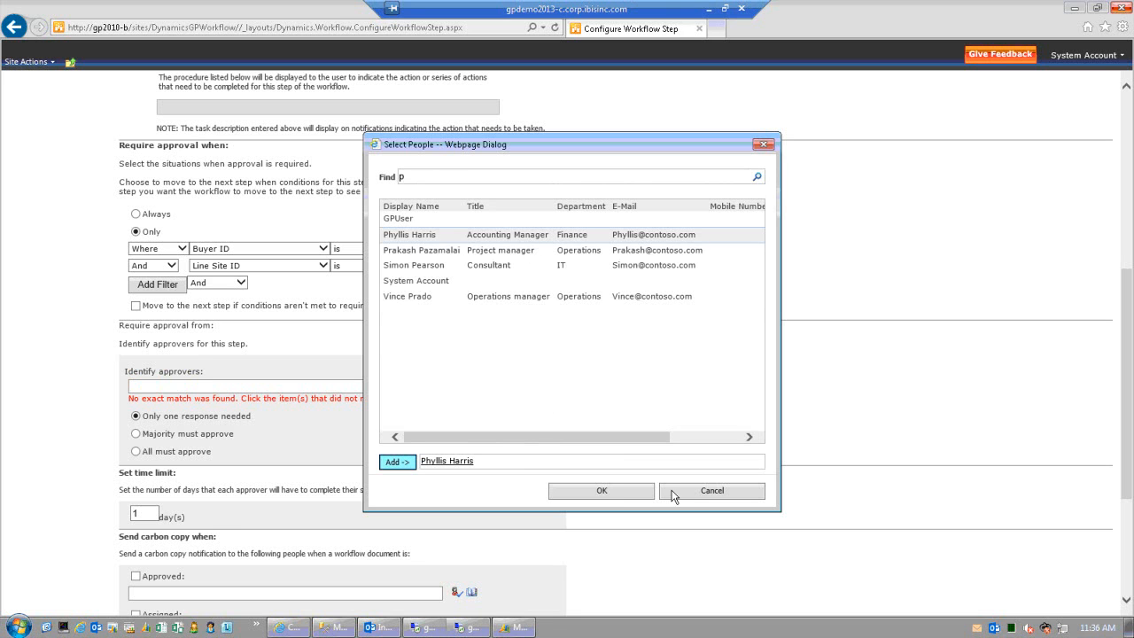
left_click(620, 492)
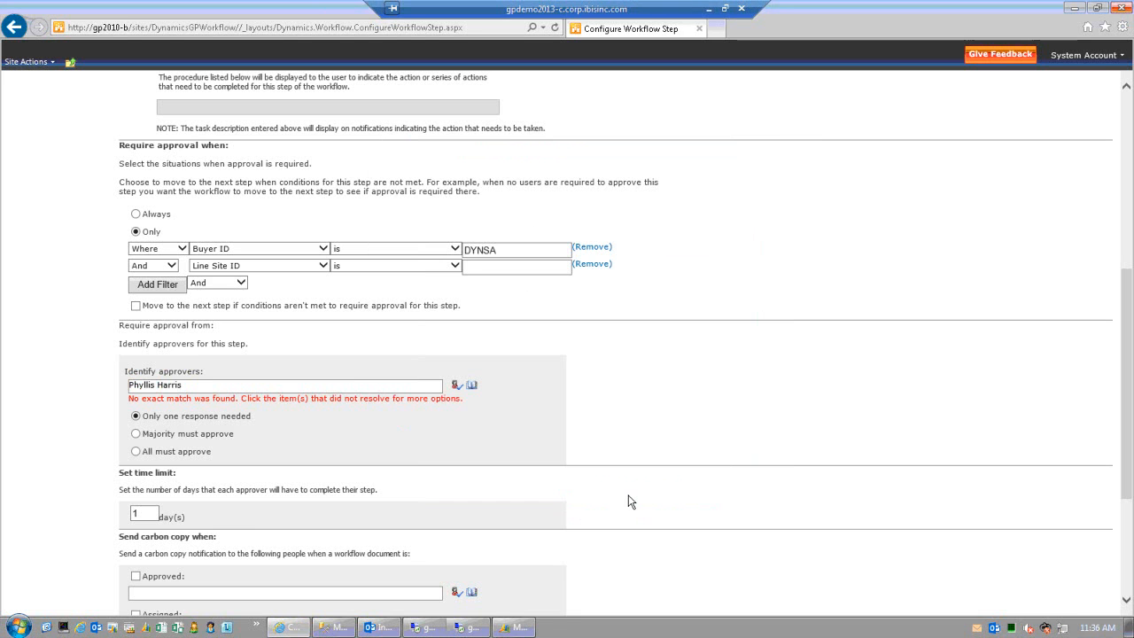
- Save the DYNSA step and the New PO Workflow, then switch to Dynamics GP
scroll(620, 496, "down", 2)
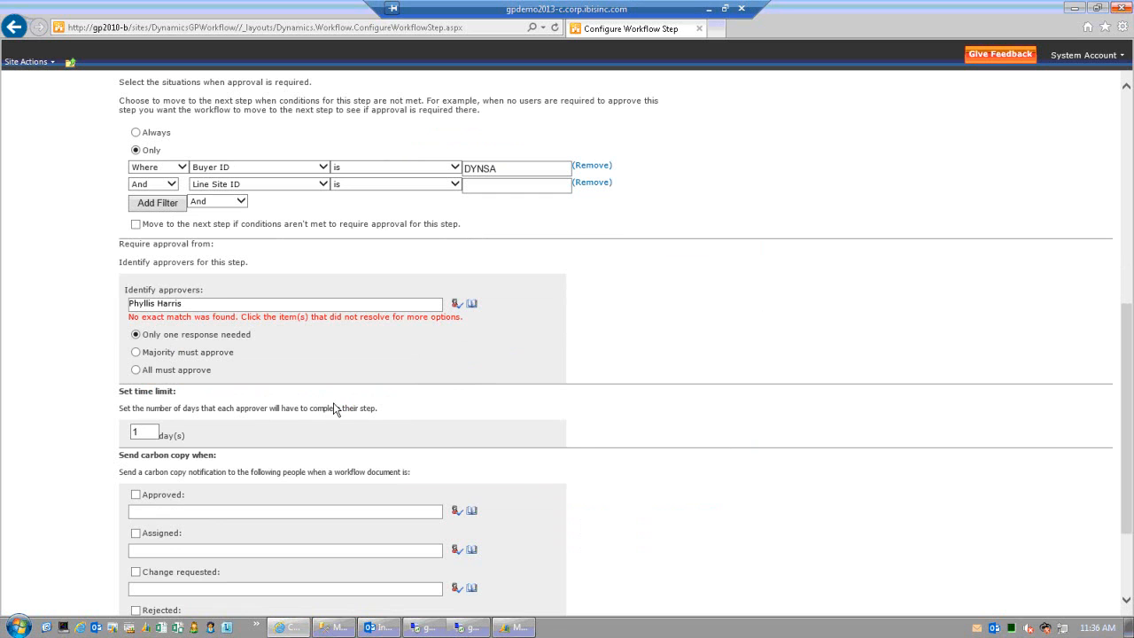
scroll(290, 406, "down", 3)
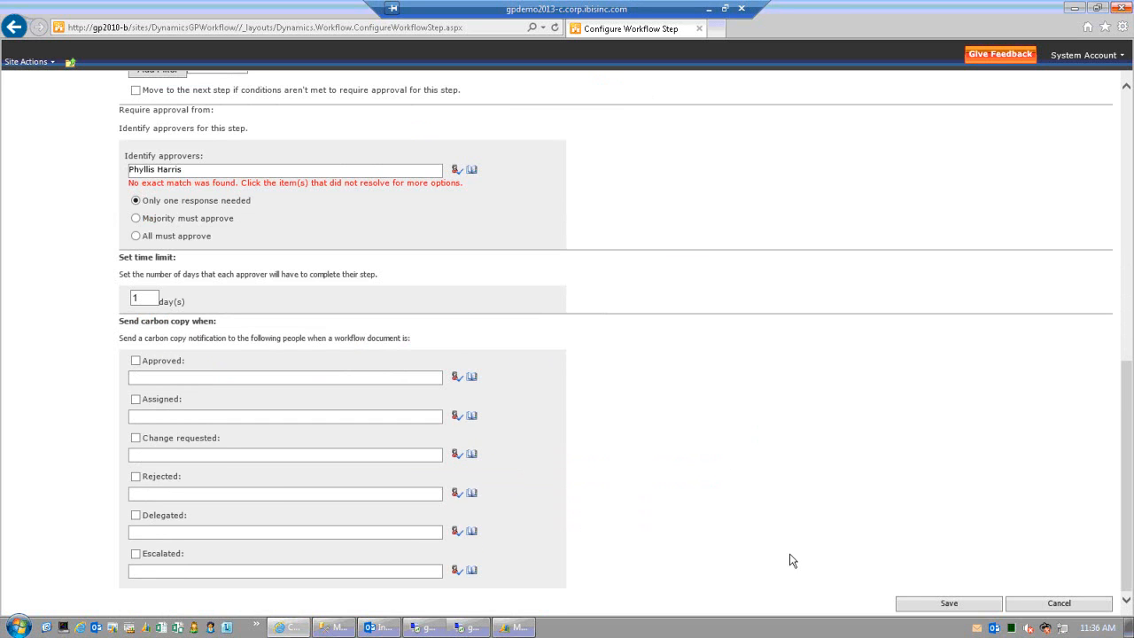
left_click(924, 607)
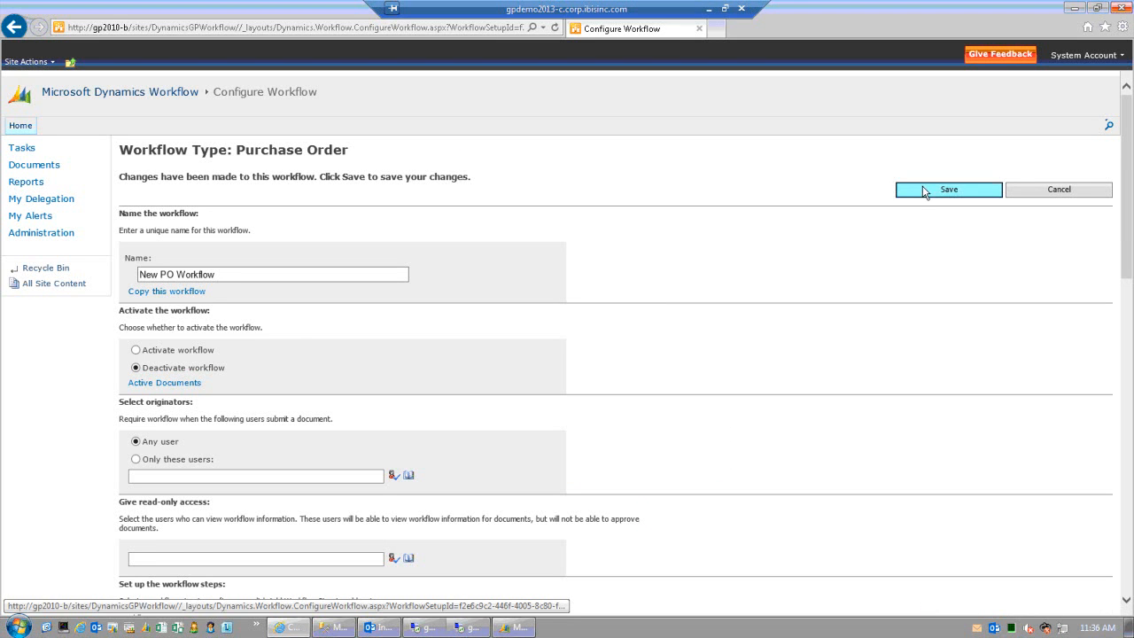
left_click(923, 195)
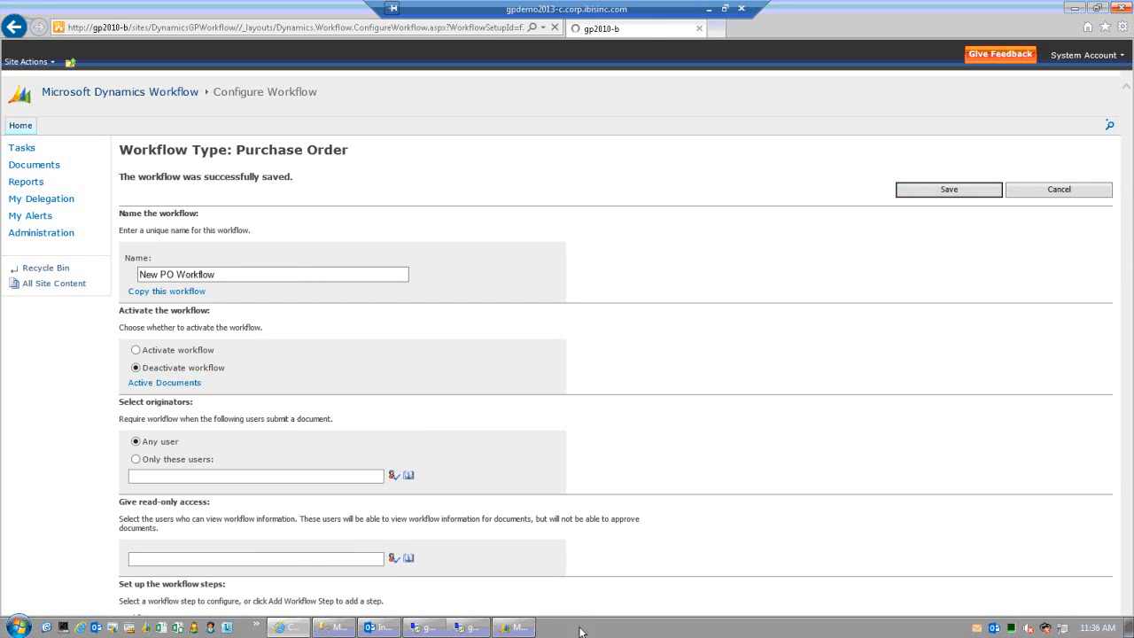
left_click(518, 627)
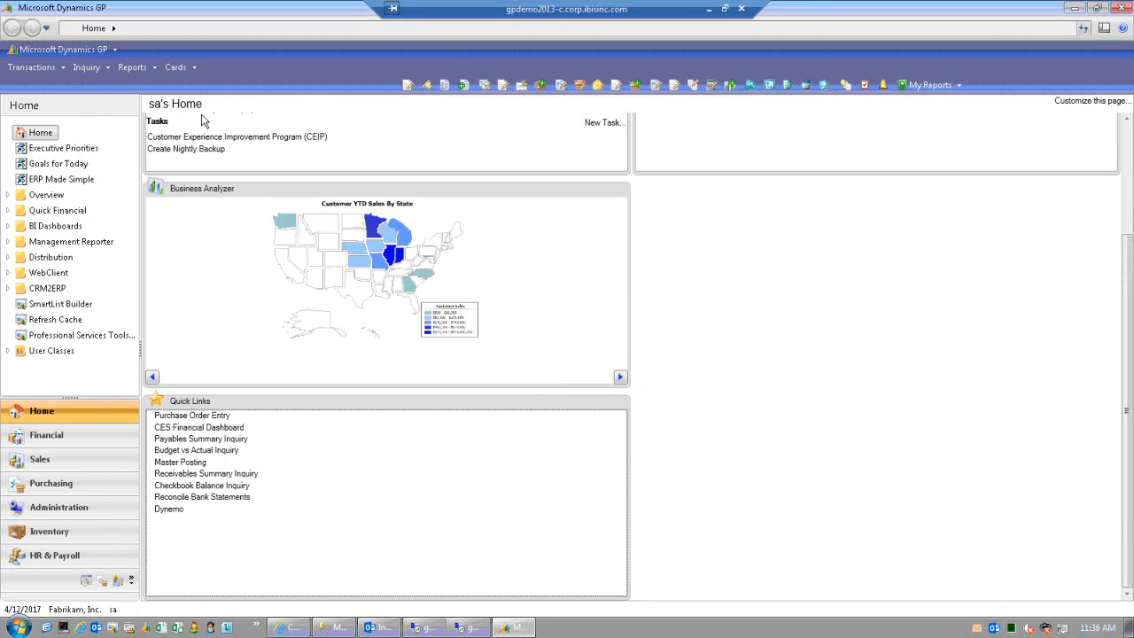
- Open Workflow Setup for Fabrikam, Inc. via Microsoft Dynamics GP > Tools > Setup
left_click(85, 53)
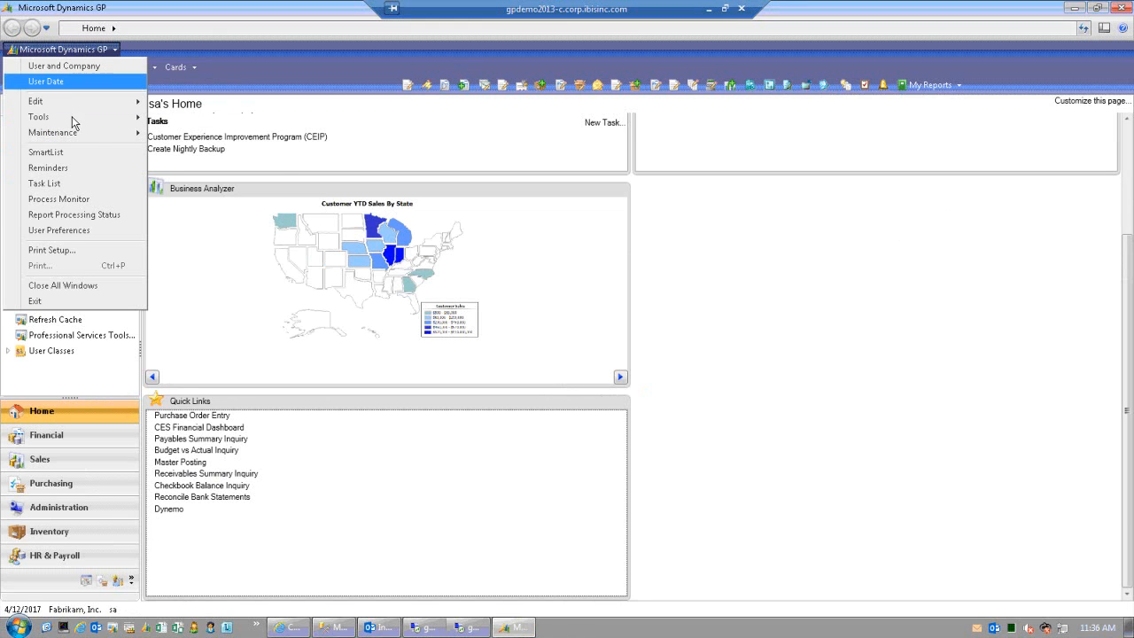
mouse_move(73, 122)
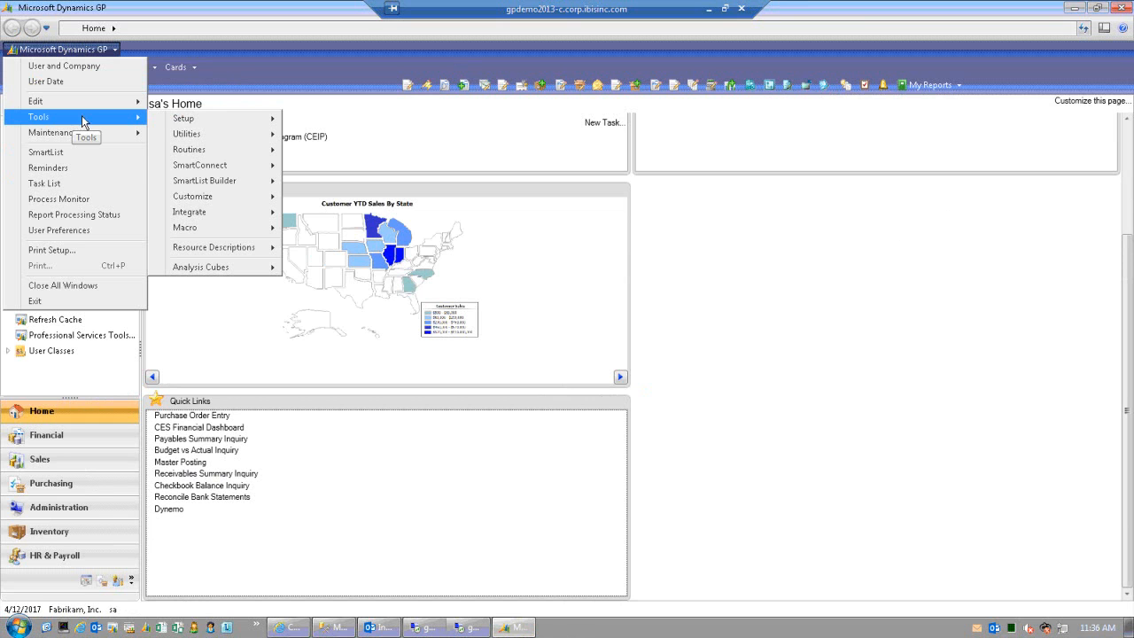
mouse_move(110, 130)
mouse_move(186, 126)
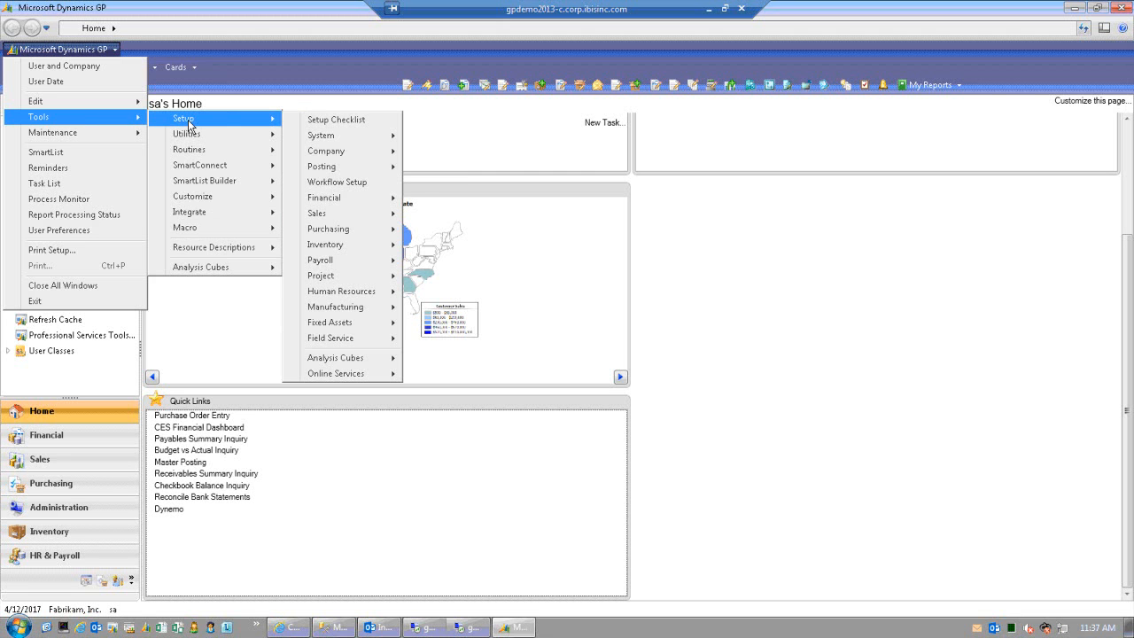
left_click(358, 186)
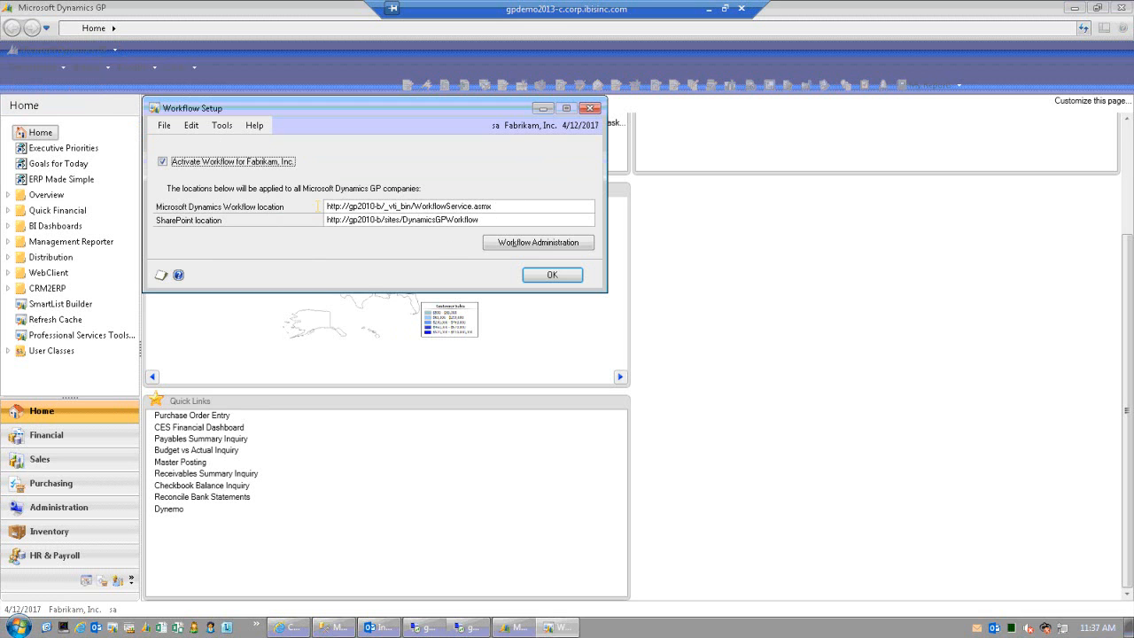
- Review the workflow service and SharePoint location URLs, then close Workflow Setup with OK
left_click(502, 209)
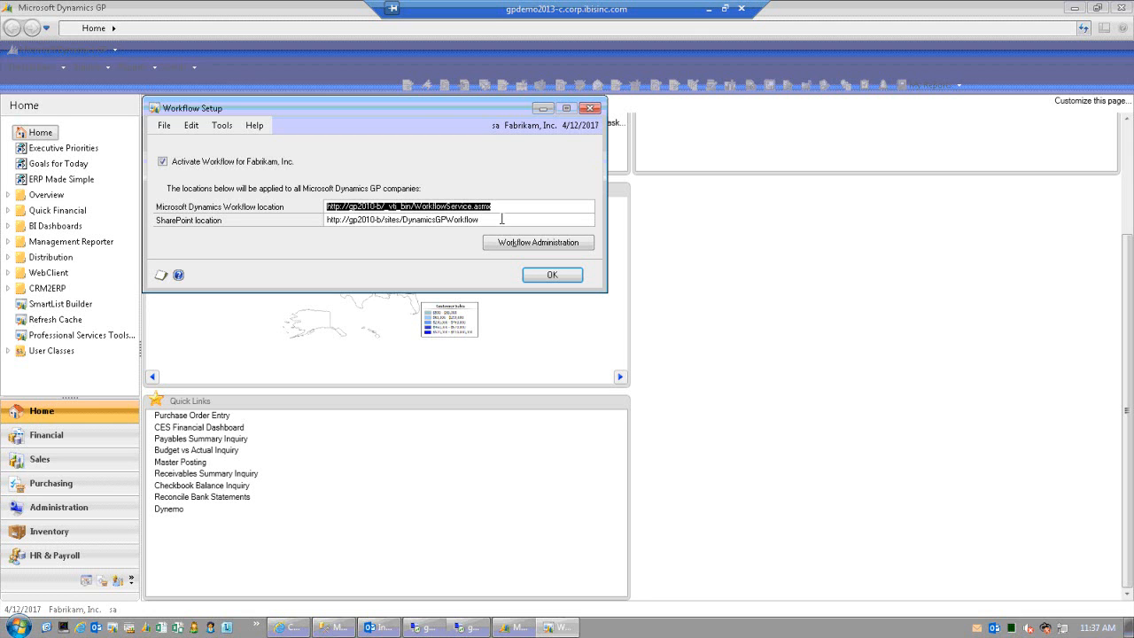
left_click(501, 219)
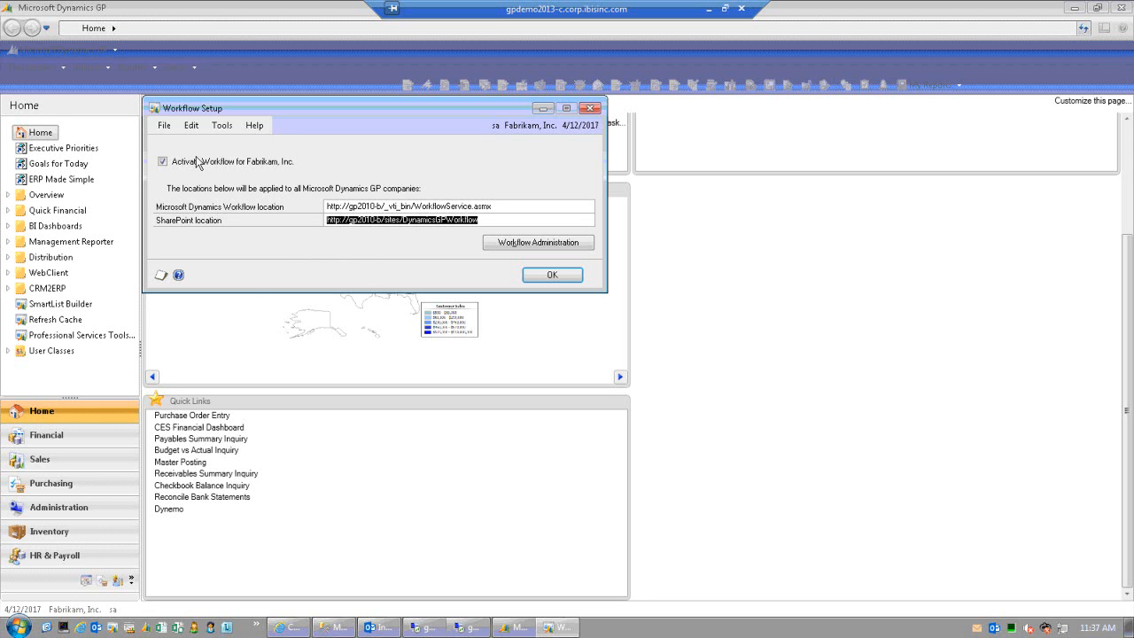
left_click(552, 275)
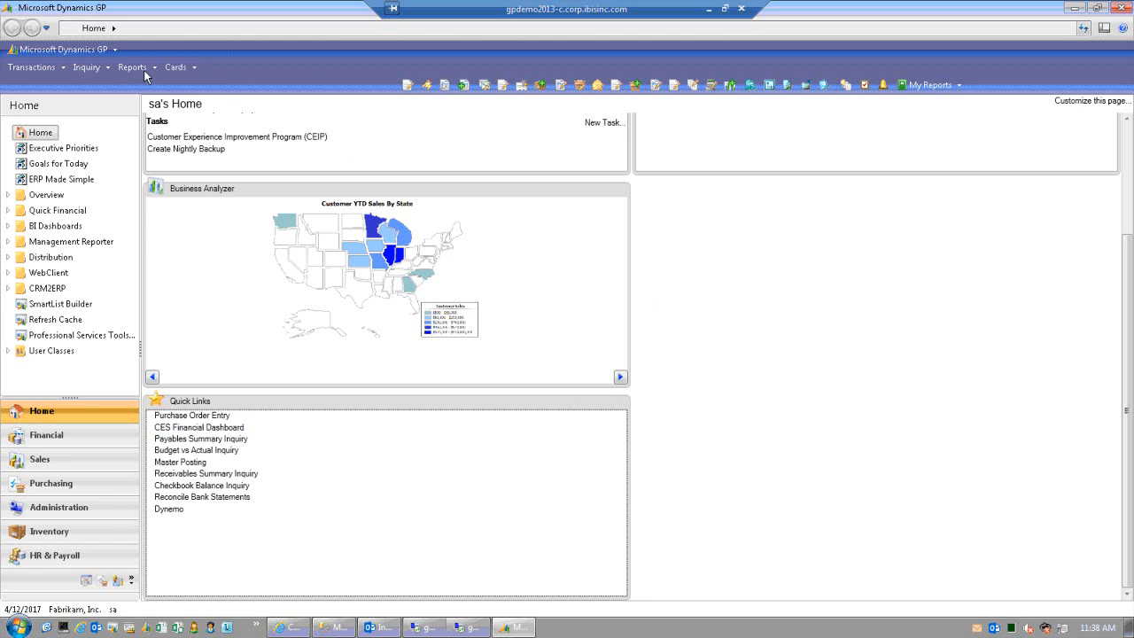
- Cancel the accidental Excel launch and bring up Cards > Purchasing again
left_click(177, 69)
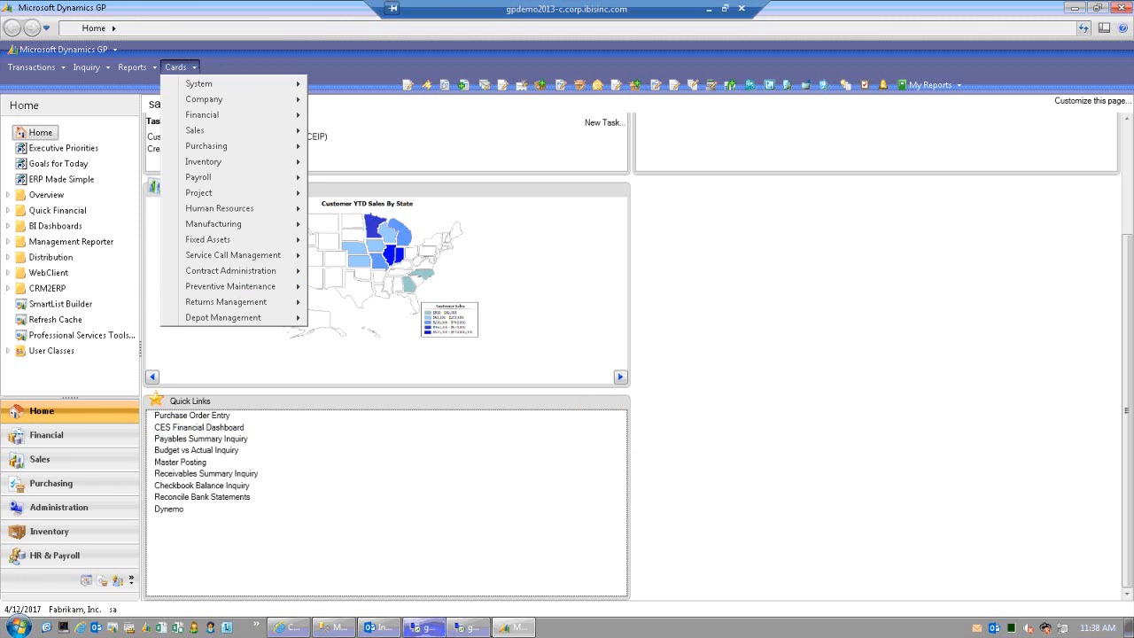
mouse_move(470, 627)
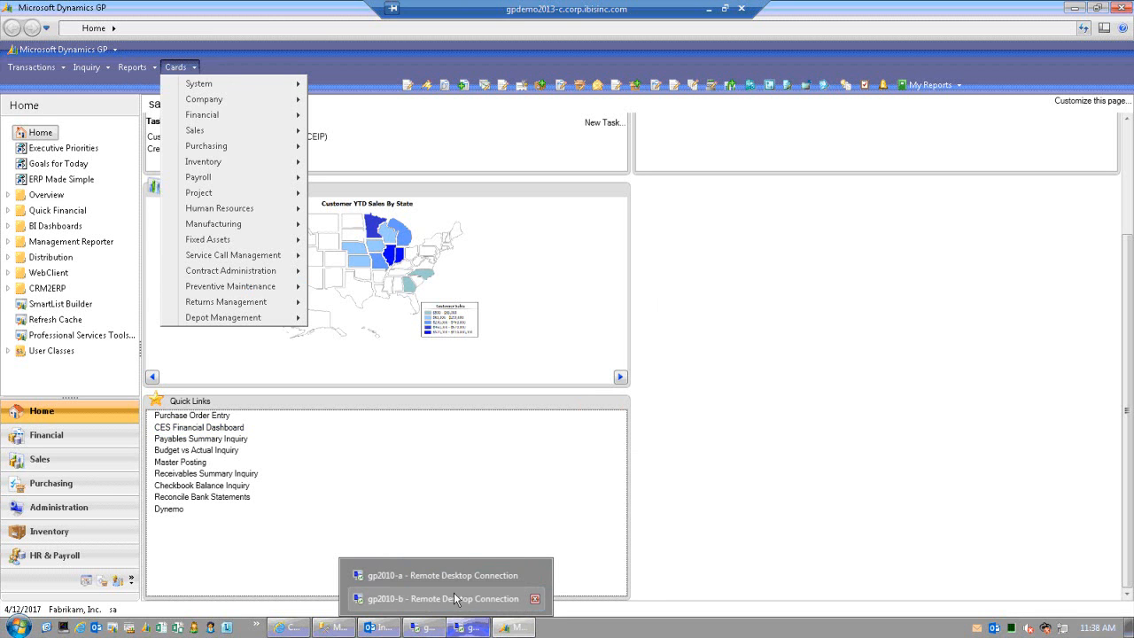
left_click(444, 436)
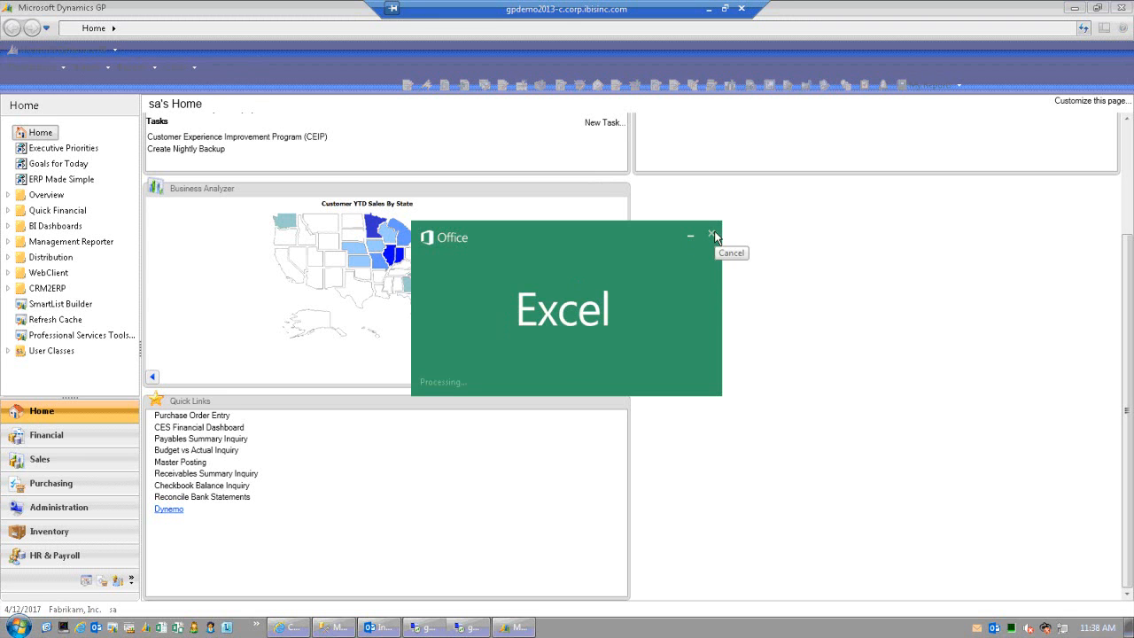
left_click(715, 235)
left_click(176, 67)
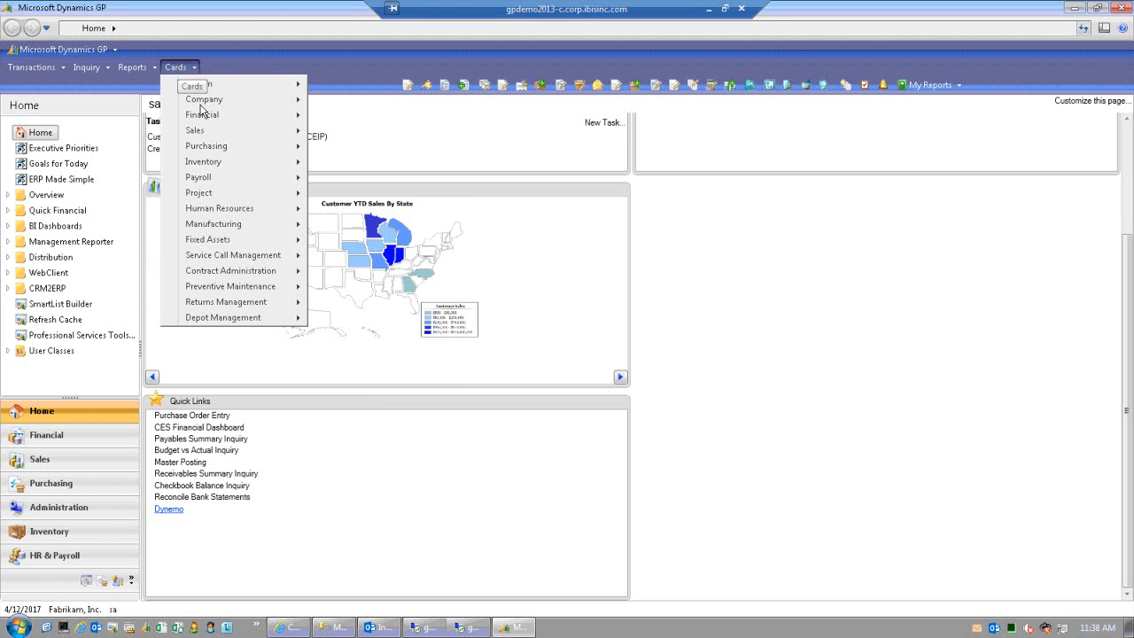
mouse_move(272, 147)
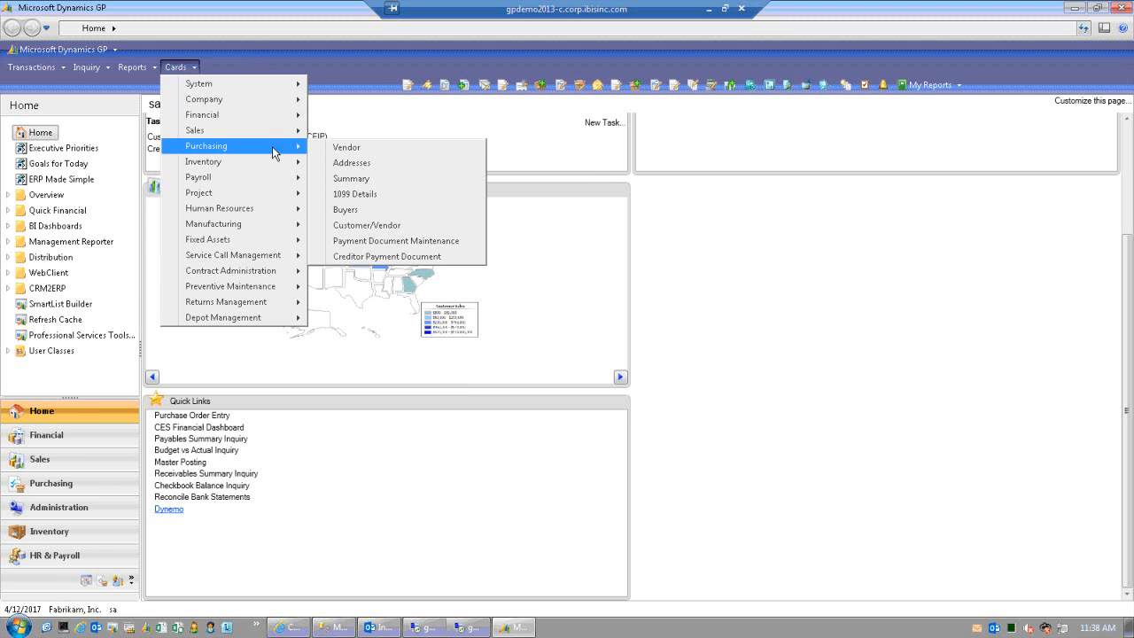
- Start vendor JOESPLUMBING named Joe's Plumbing in Vendor Maintenance
left_click(386, 151)
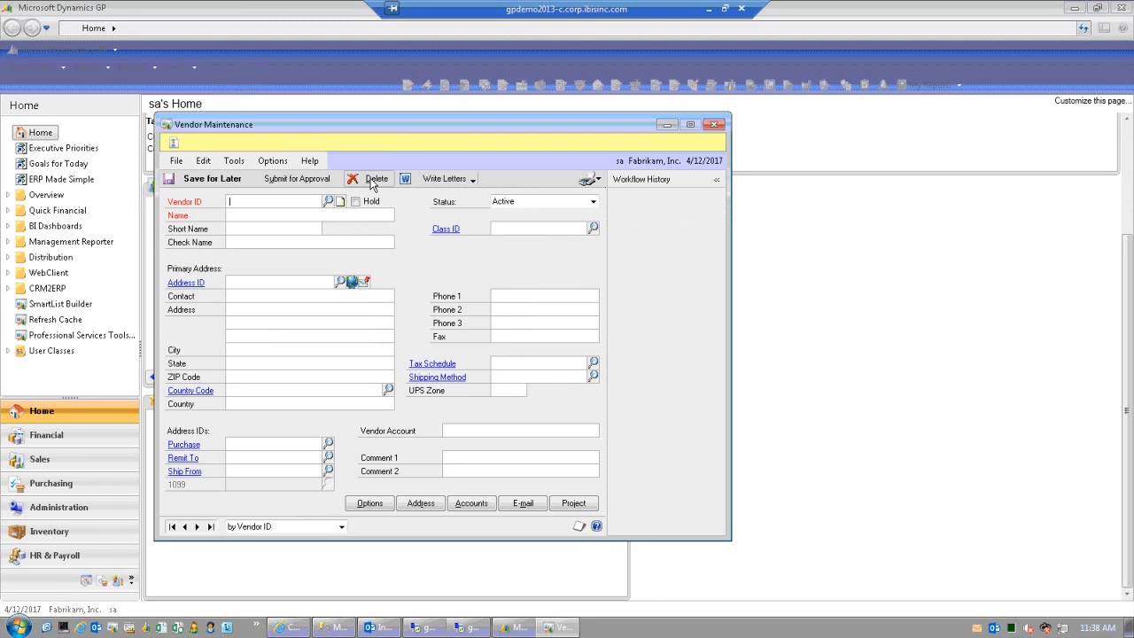
type("JOESPLUMBING")
key("Tab")
type("Joe")
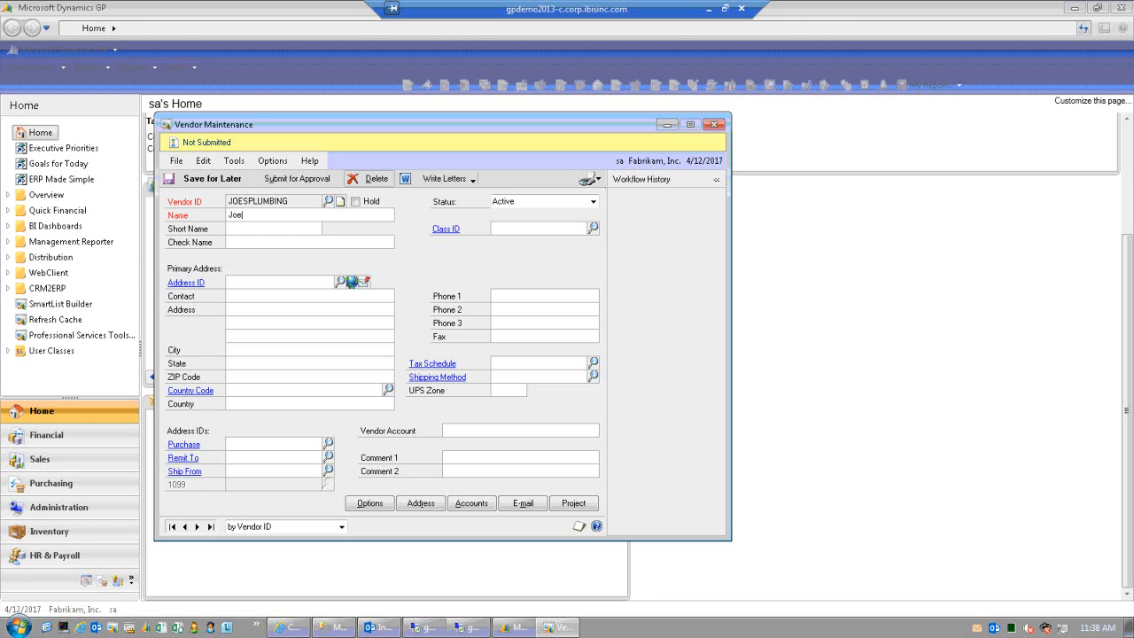
type("'s Plumbing")
key("Tab")
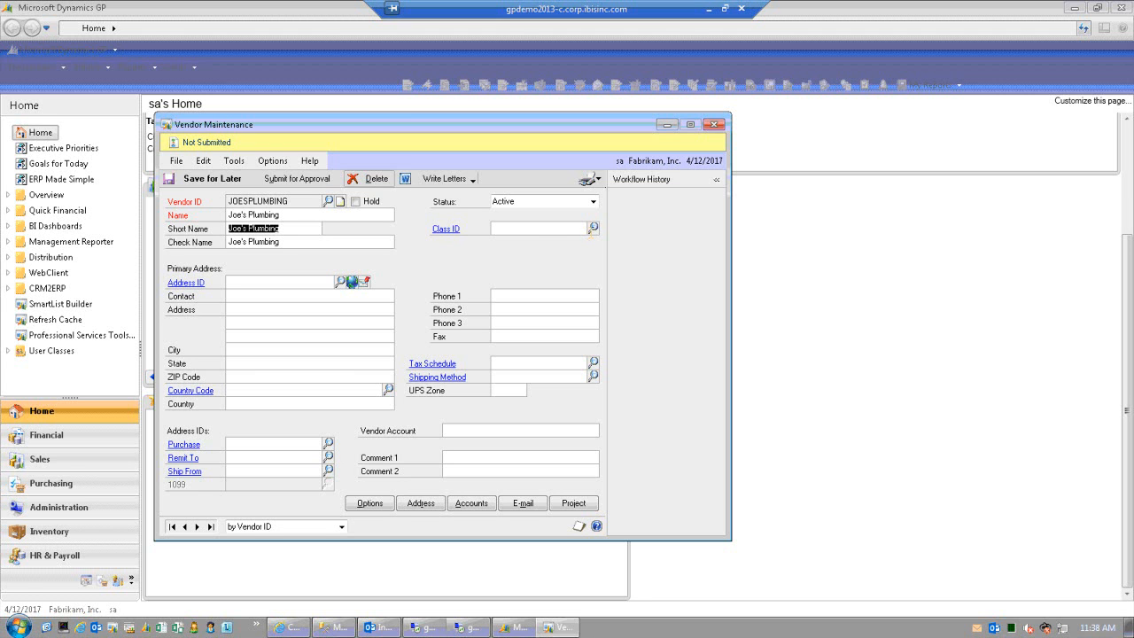
- Assign class ID USA-US-I and address ID PRIMARY to the new vendor
left_click(592, 229)
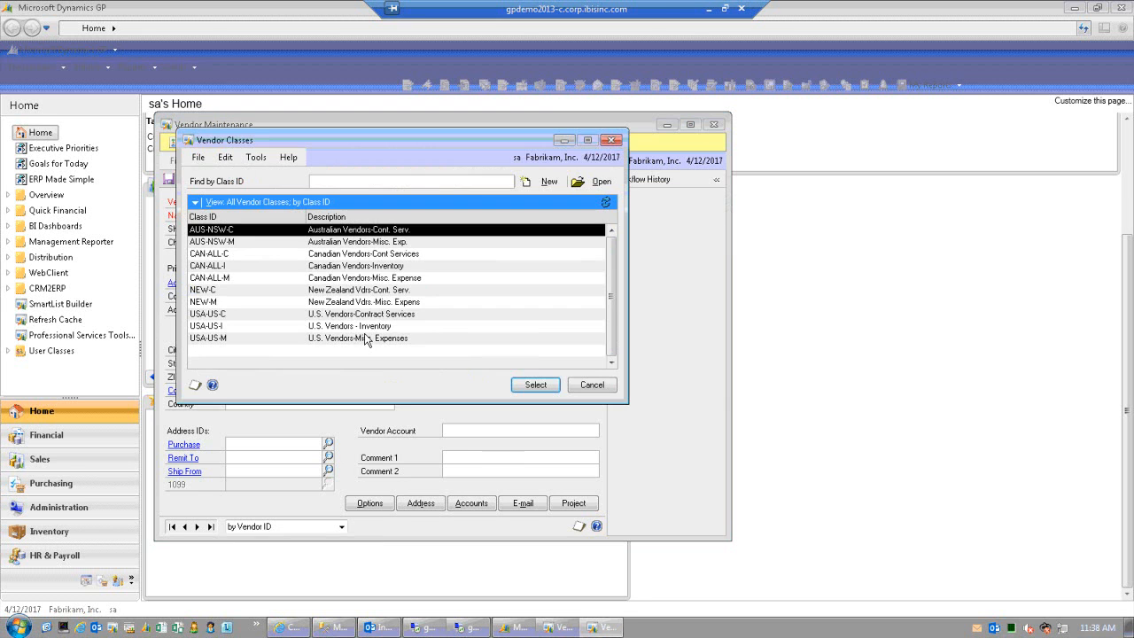
left_click(368, 328)
double_click(369, 327)
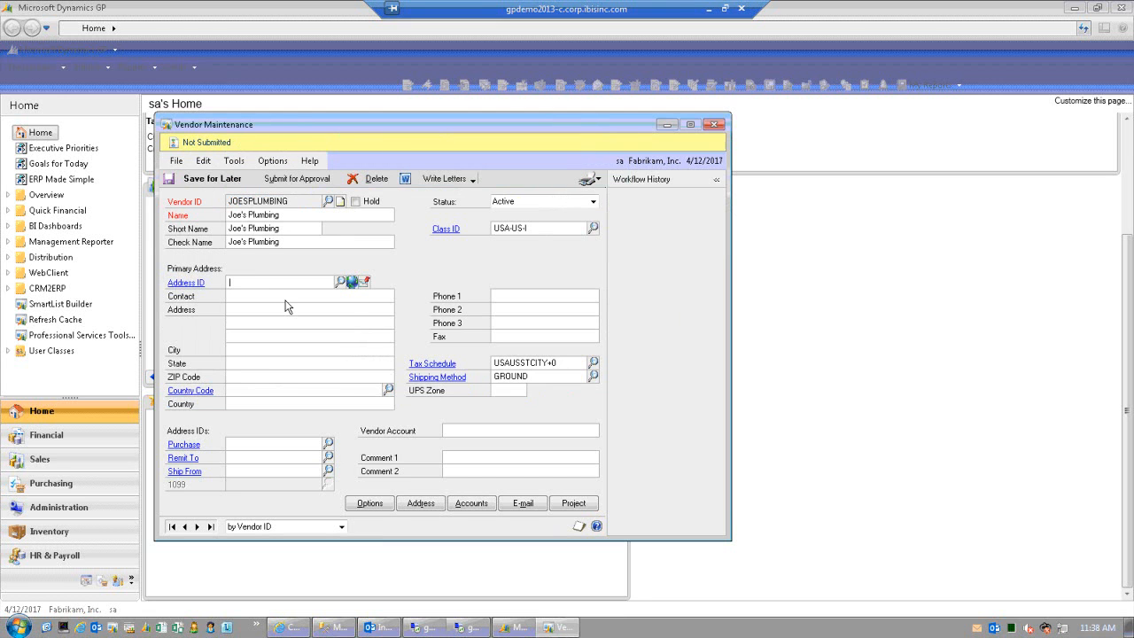
type("PRIMARY")
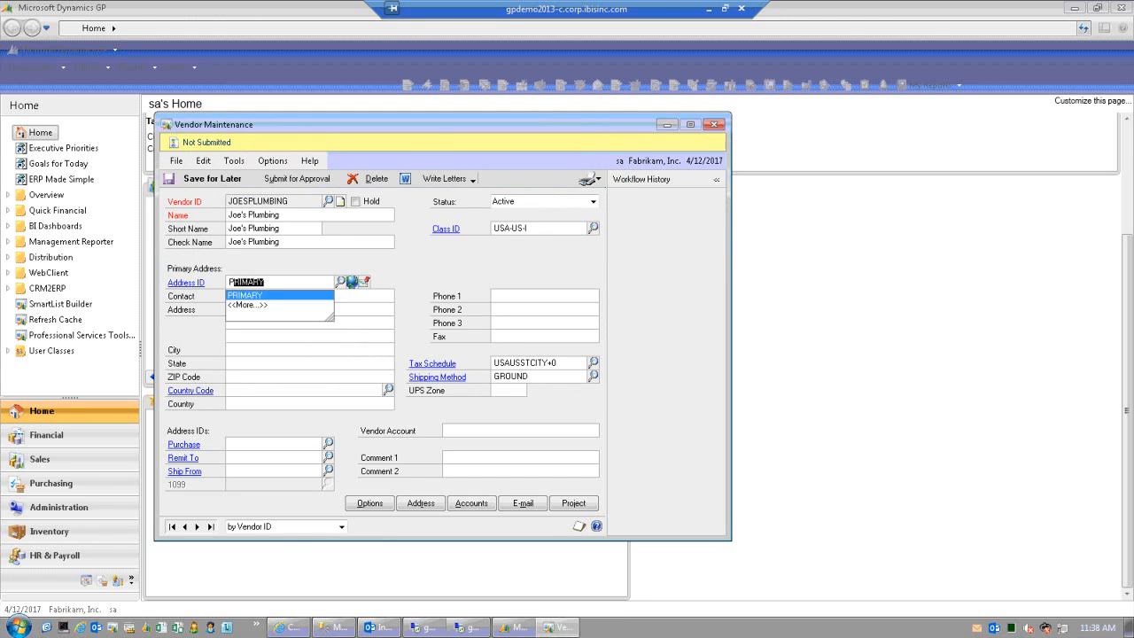
left_click(286, 296)
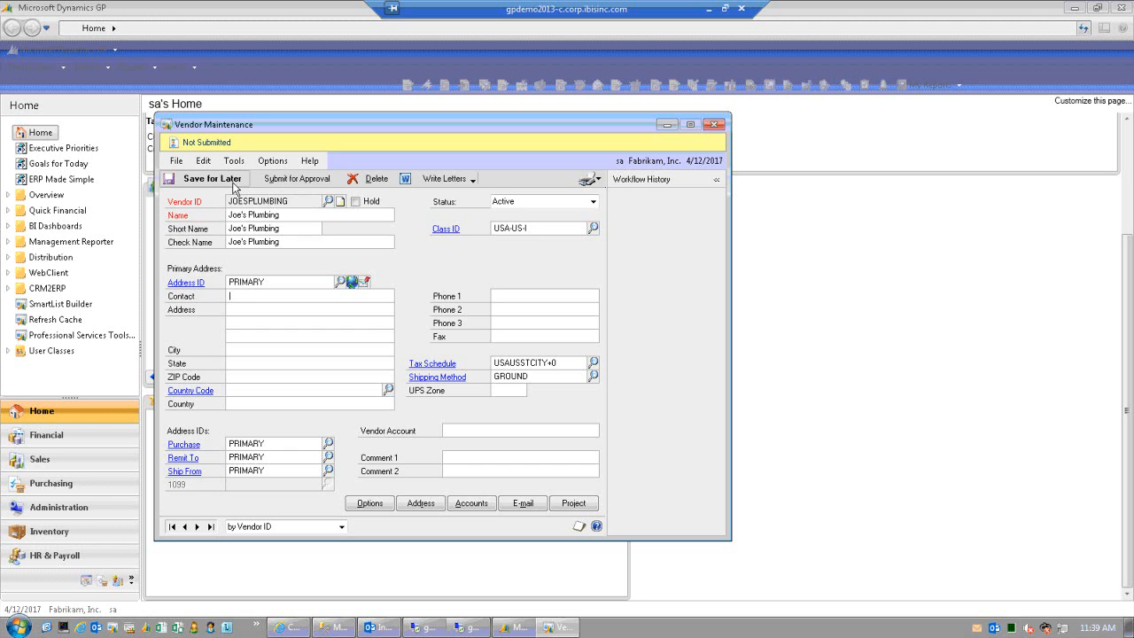
- Submit vendor JOESPLUMBING for approval with a comment asking Joe to fix plumbing right away
left_click(287, 177)
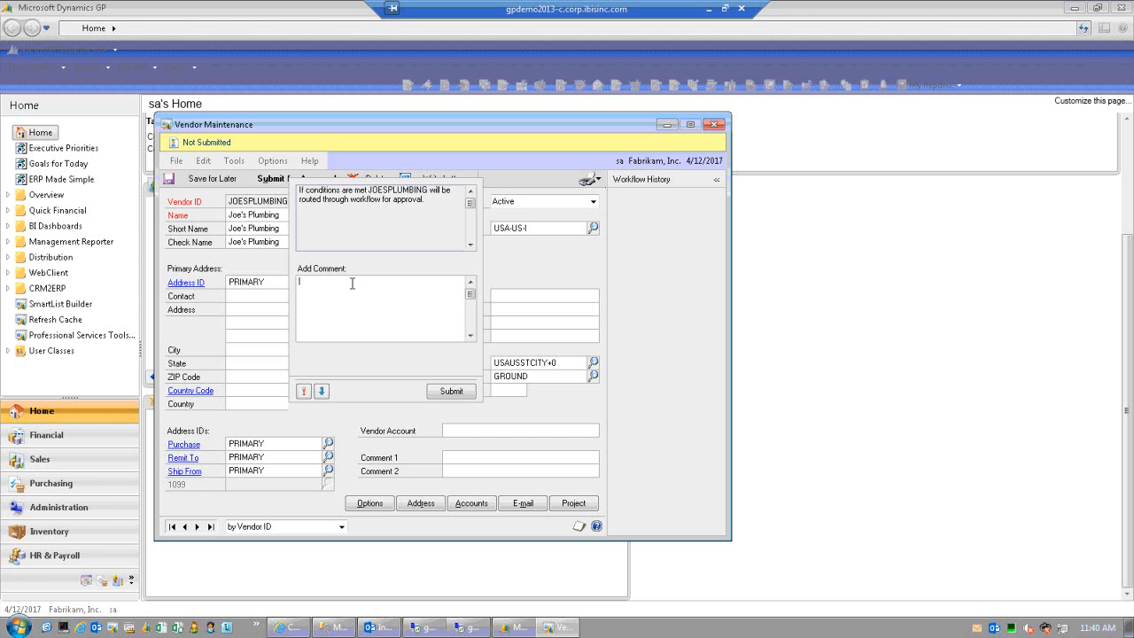
type("Need jo")
key("BackSpace")
key("BackSpace")
type("Joe to fix plumbing right away")
left_click(454, 393)
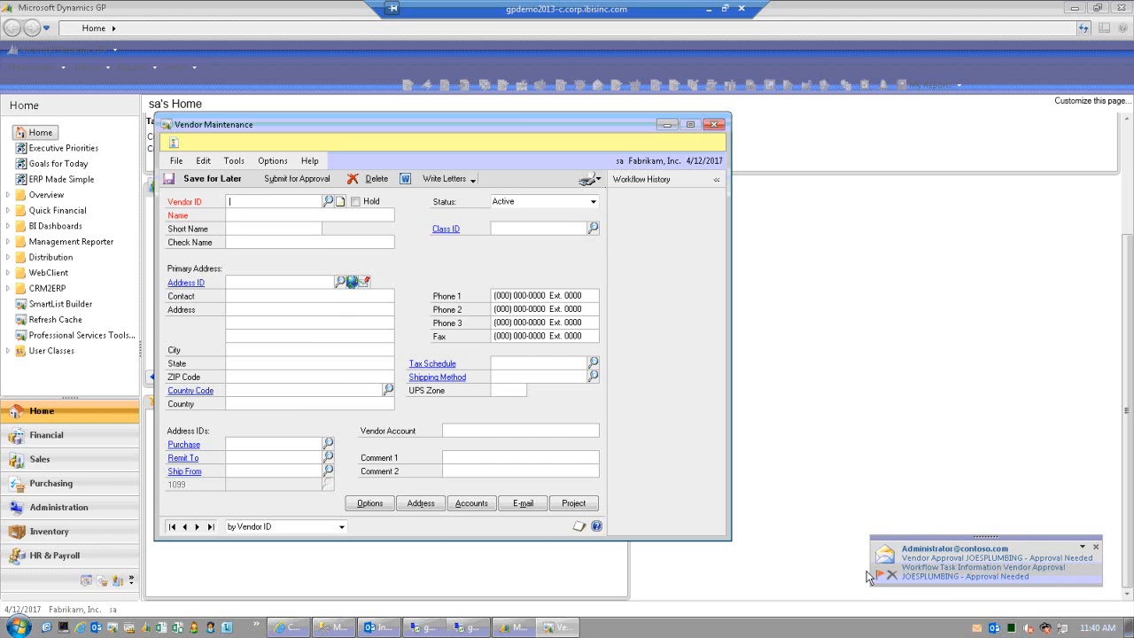
- Bring the second remote desktop session forward and make its window taller
left_click(379, 627)
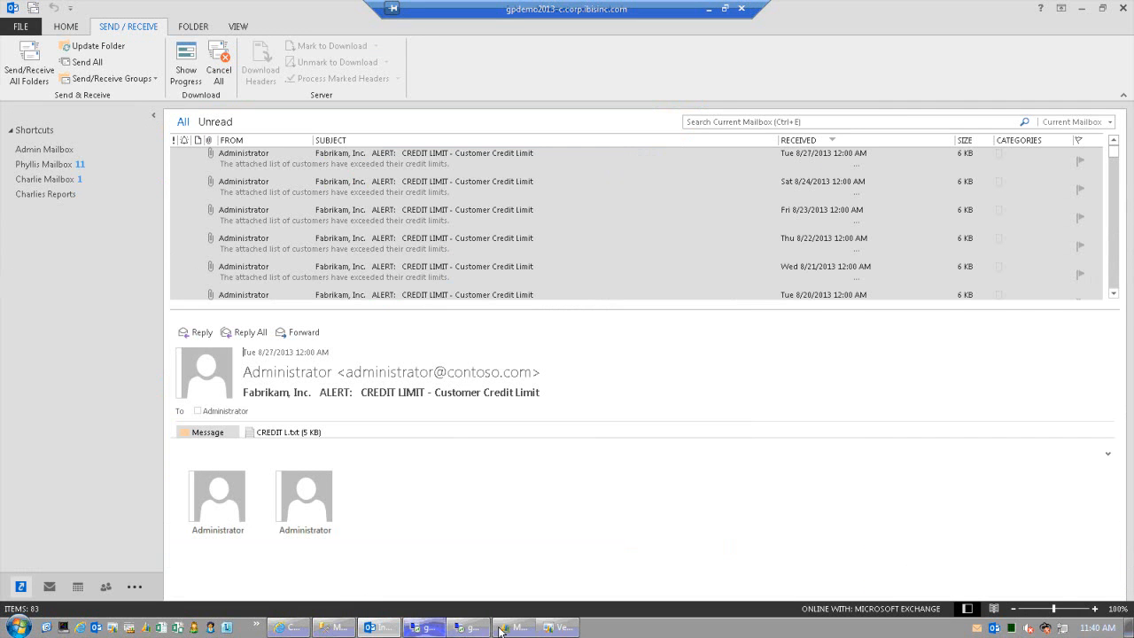
left_click(430, 628)
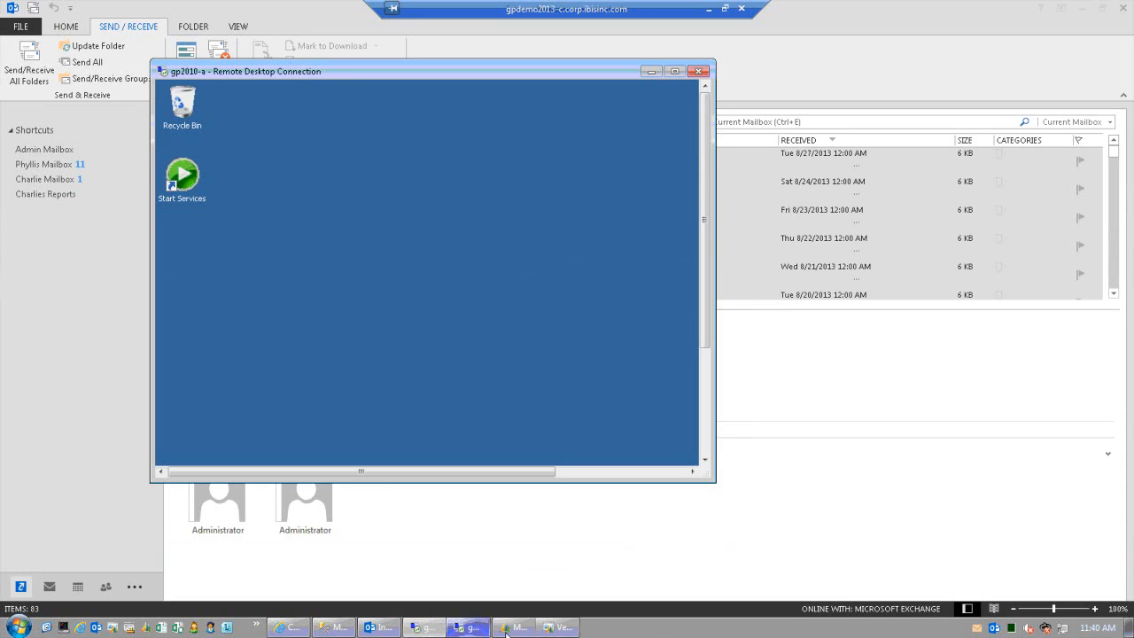
left_click(554, 628)
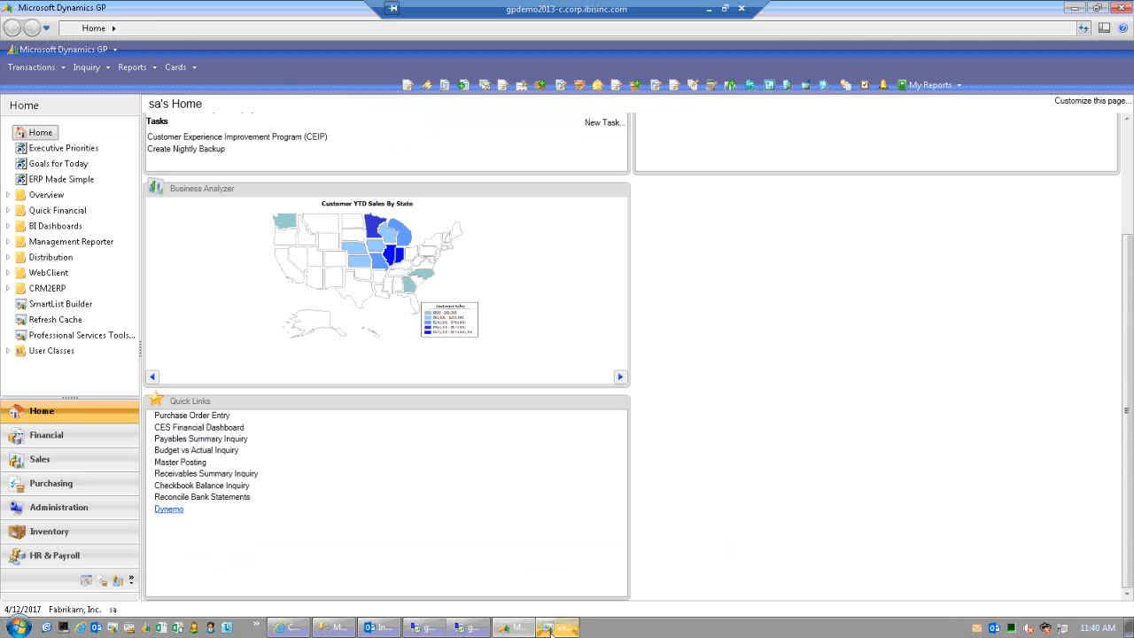
left_click(462, 631)
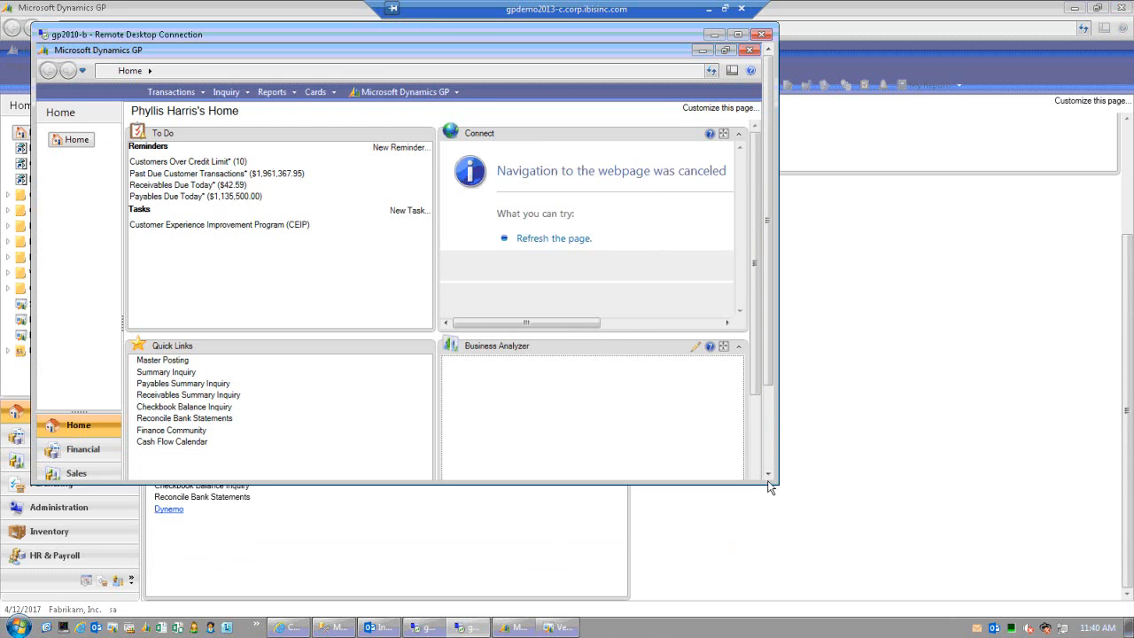
left_click_drag(812, 515, 836, 539)
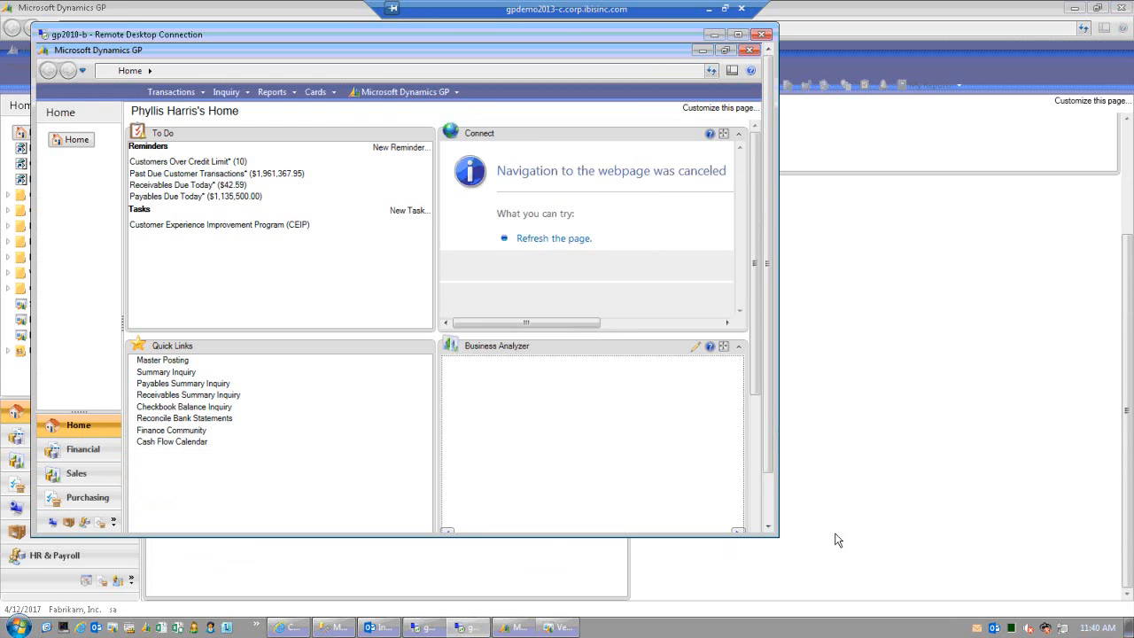
left_click_drag(776, 461, 773, 509)
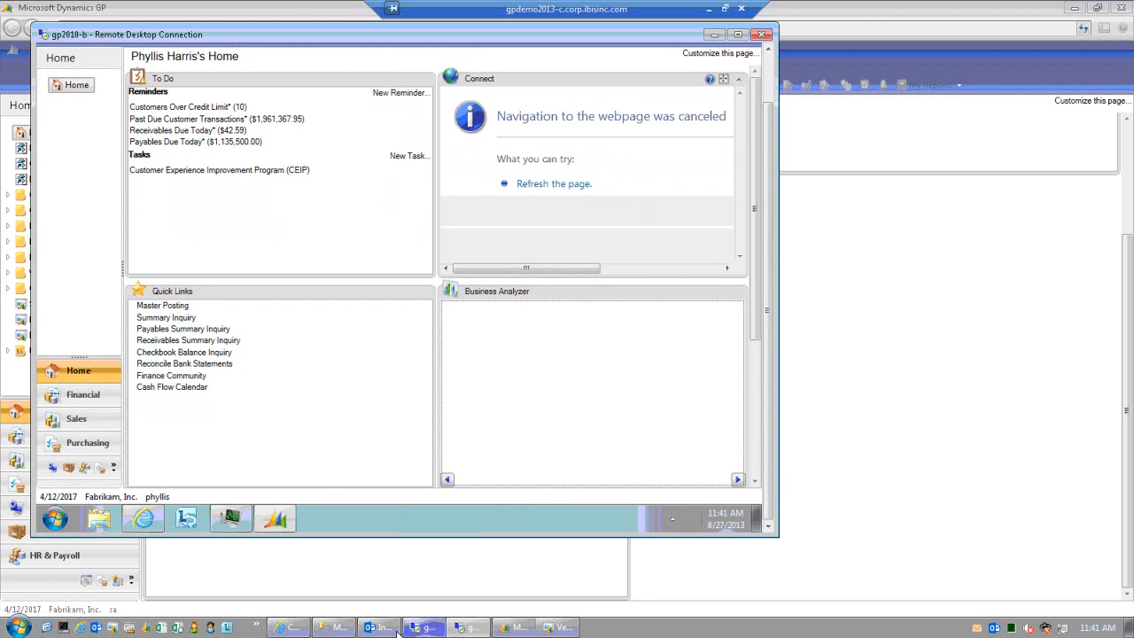
- In Outlook's approver mailbox, select the 'Vendor Approval JOESPLUMBING - Approval Needed' message
mouse_move(385, 631)
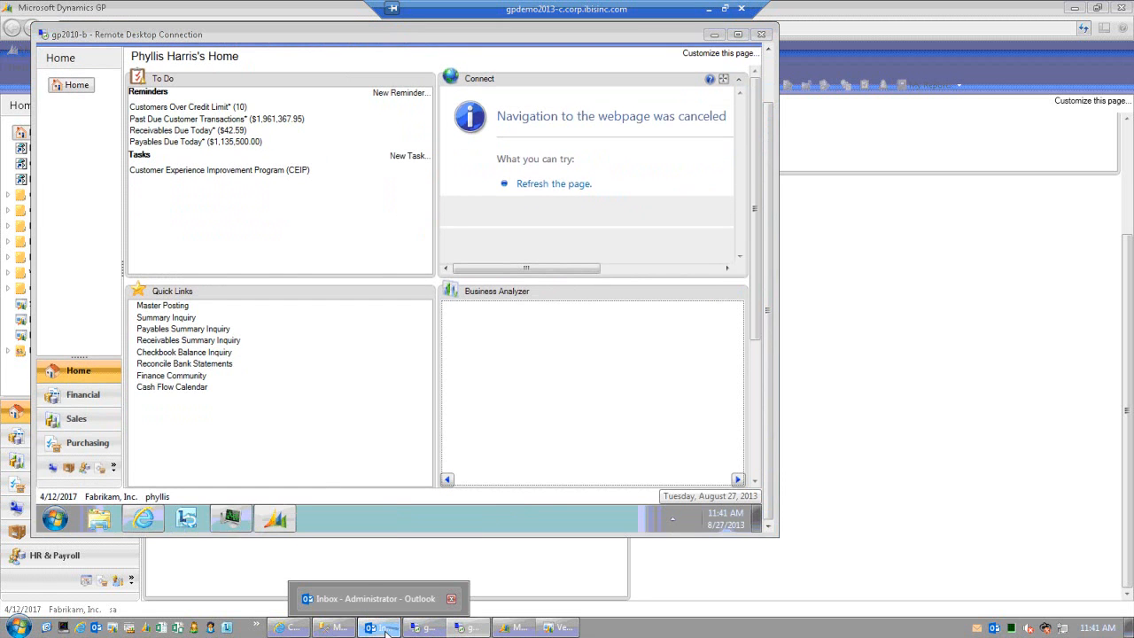
left_click(384, 630)
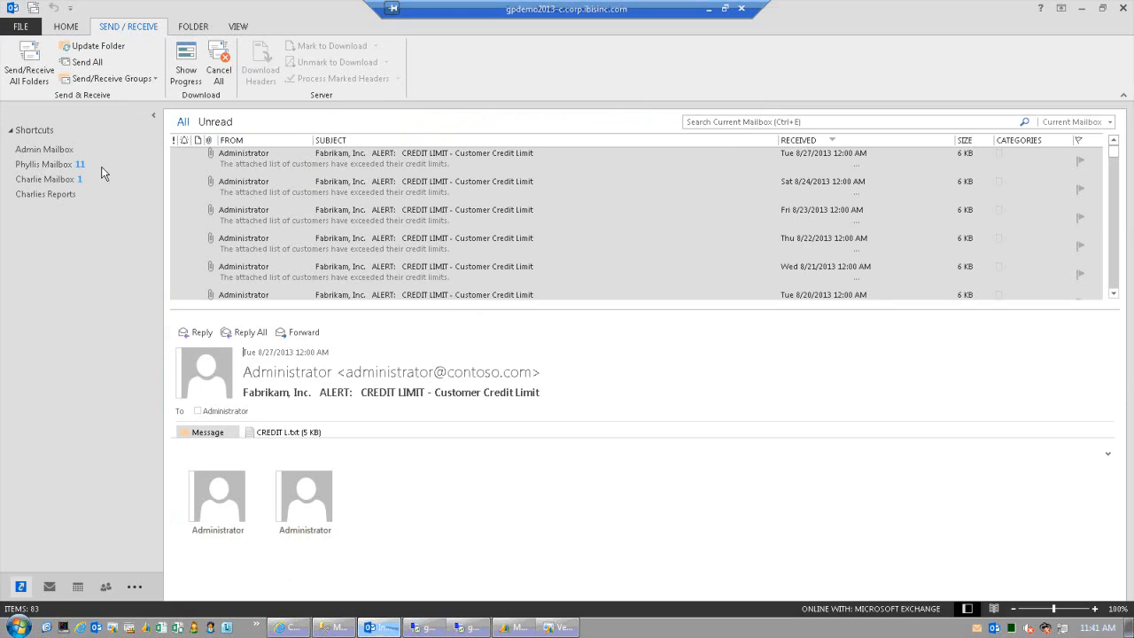
left_click(44, 164)
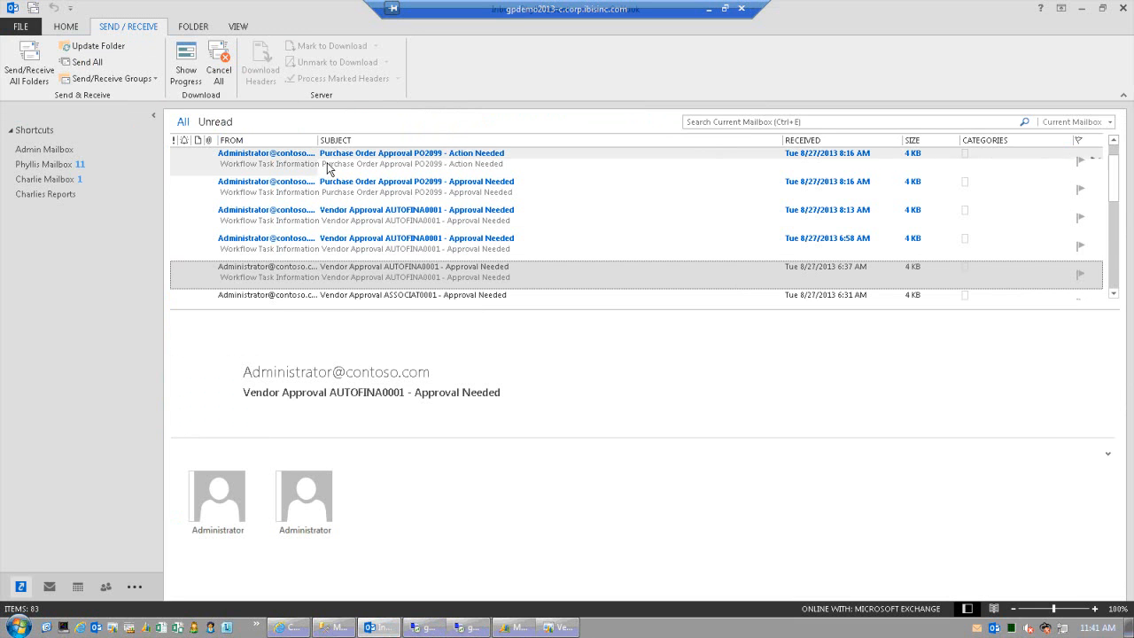
scroll(1082, 182, "up", 1)
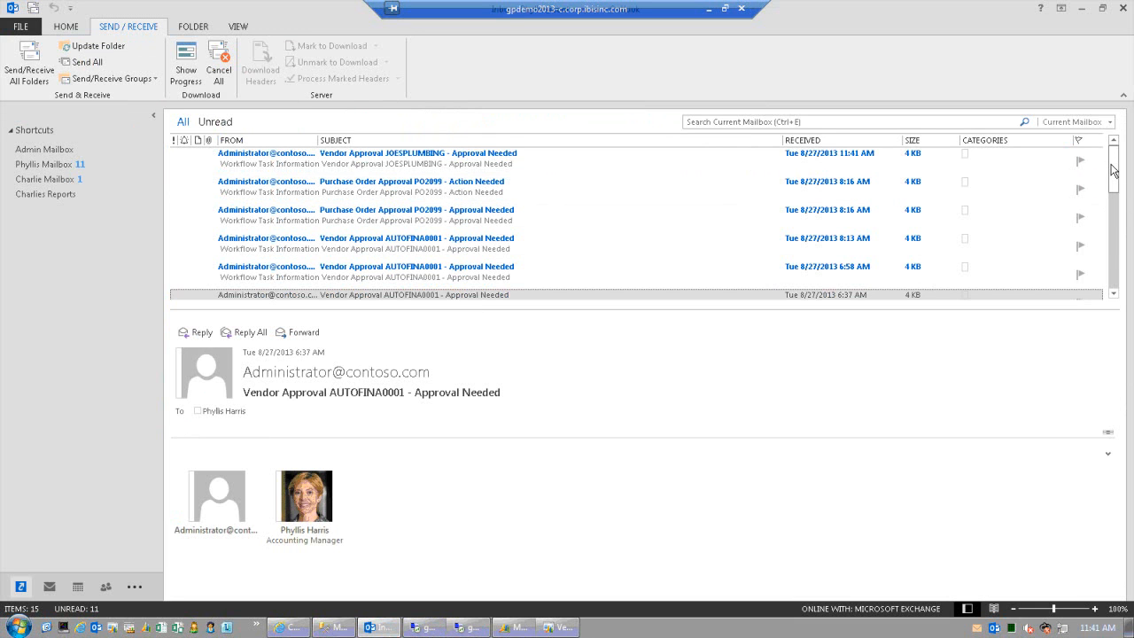
left_click(523, 160)
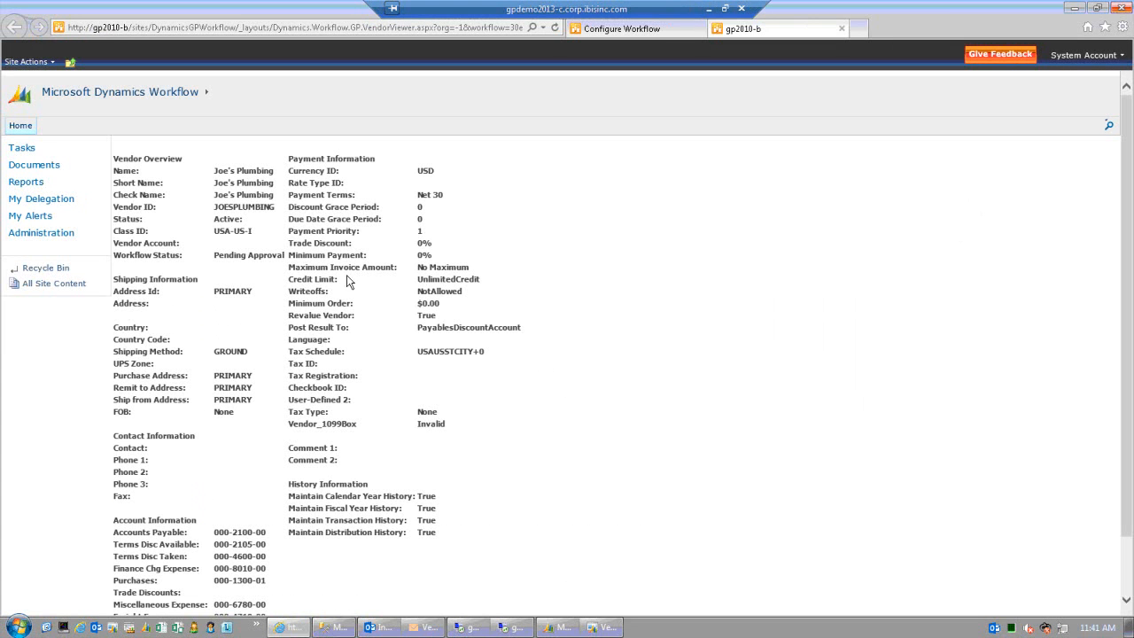
- Scroll through the JOESPLUMBING vendor details, close that page, and return to the remote GP session
scroll(334, 320, "down", 2)
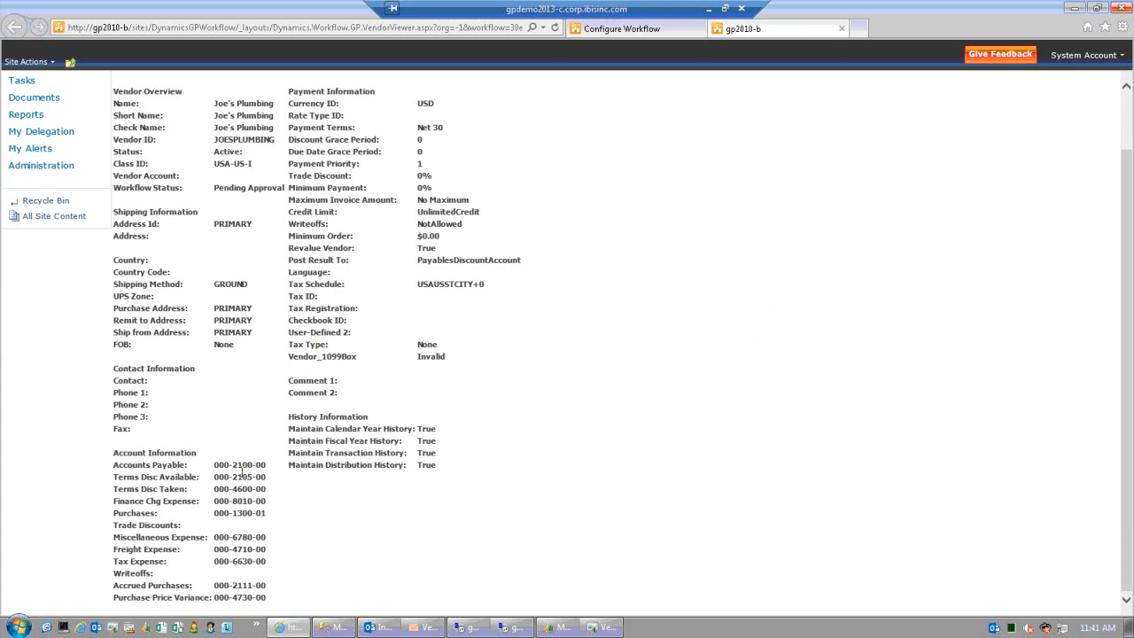
scroll(255, 479, "up", 2)
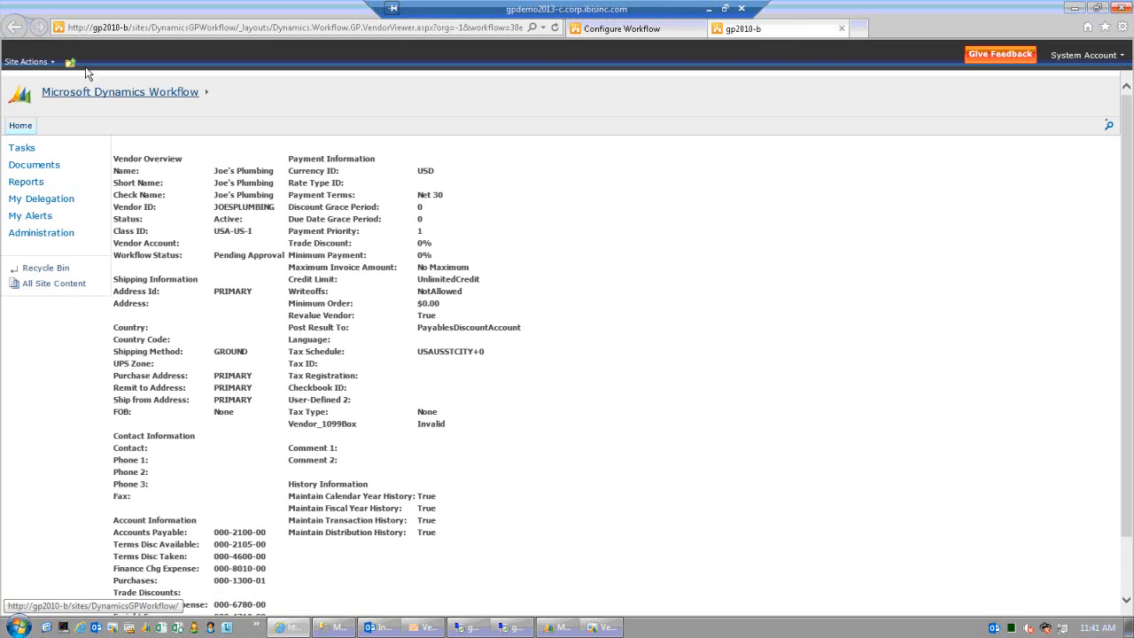
left_click(843, 31)
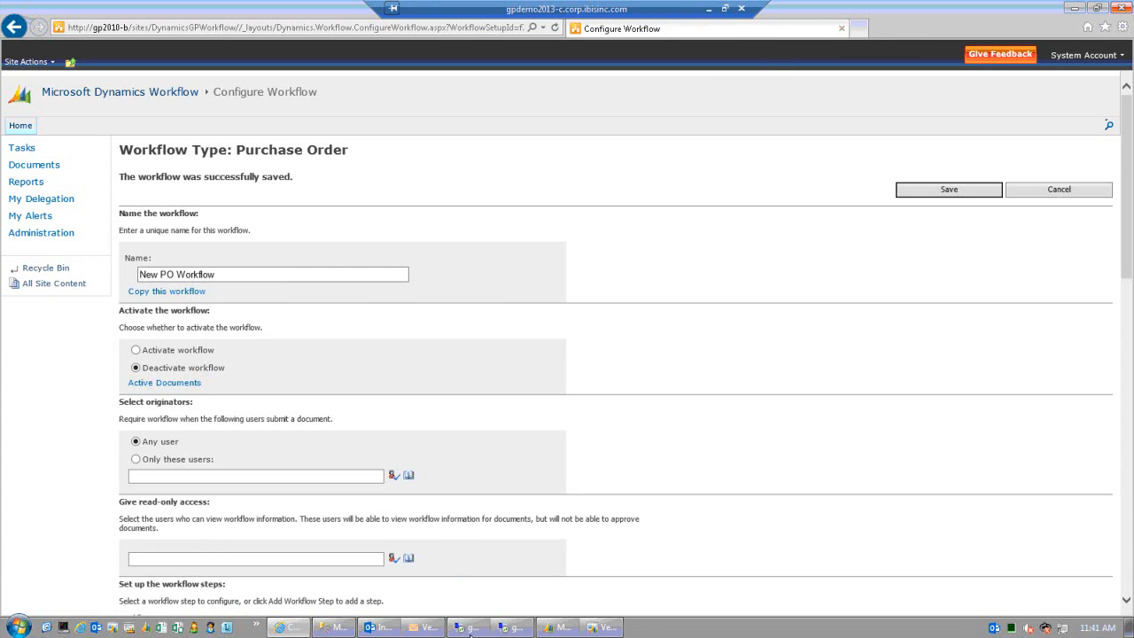
left_click(515, 629)
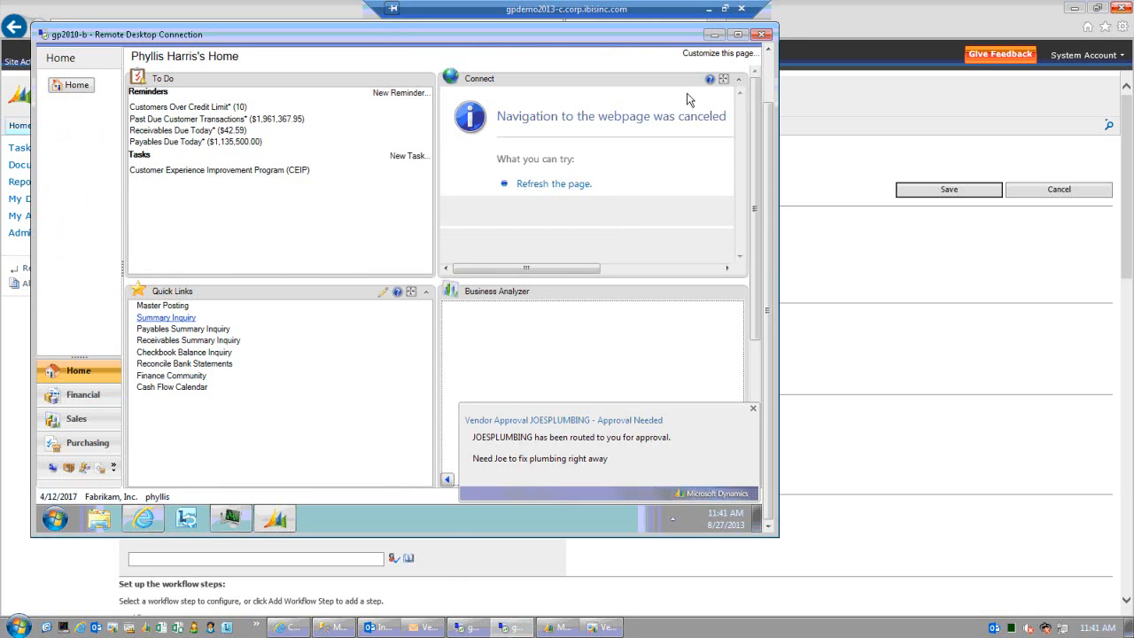
- Open Vendor Maintenance on the approver's session and load JOESPLUMBING from the vendor lookup
left_click(768, 68)
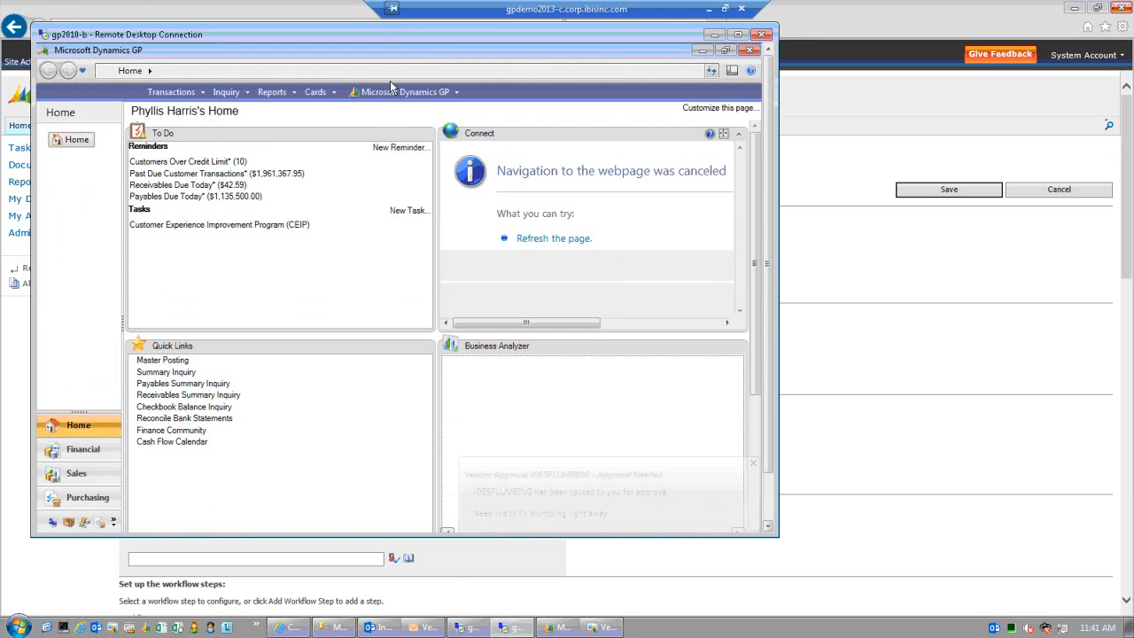
left_click(314, 96)
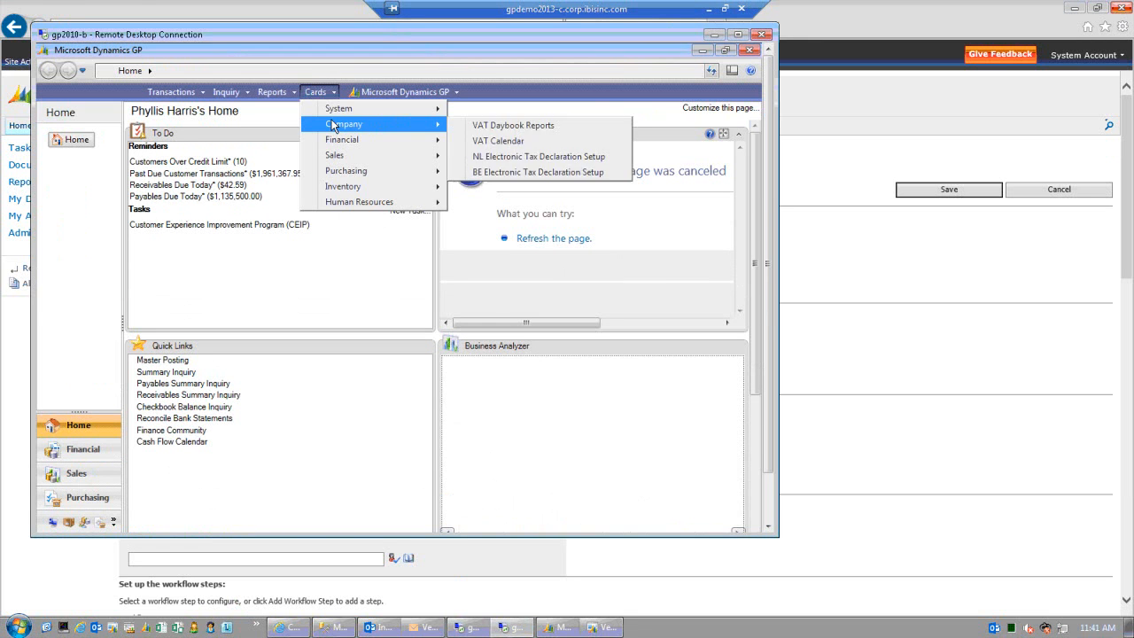
mouse_move(344, 172)
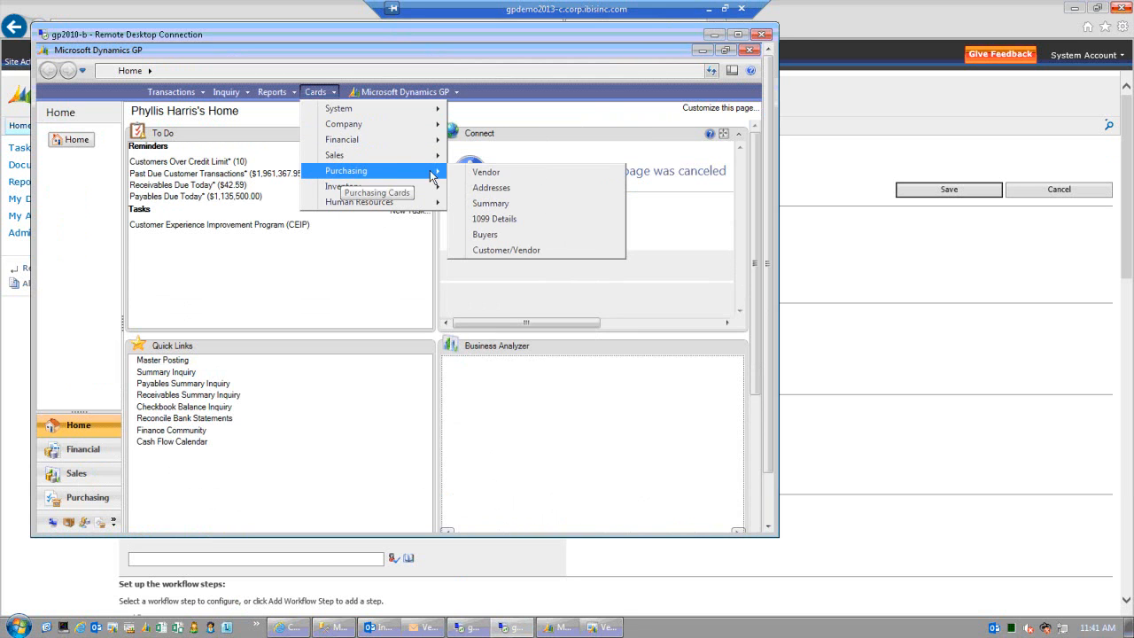
left_click(493, 174)
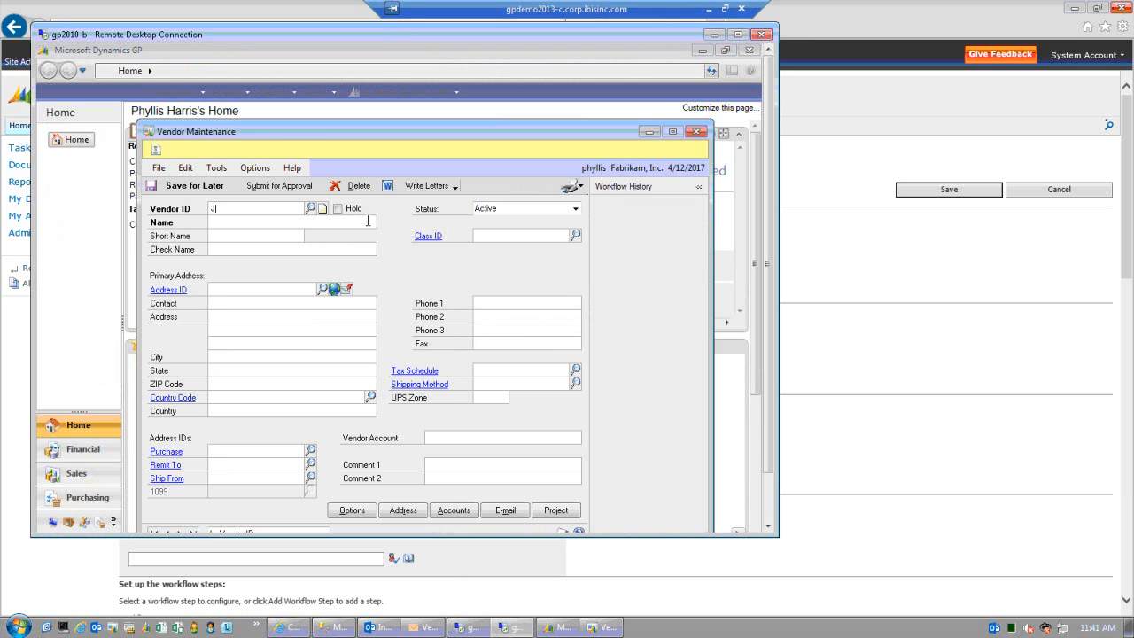
left_click(315, 209)
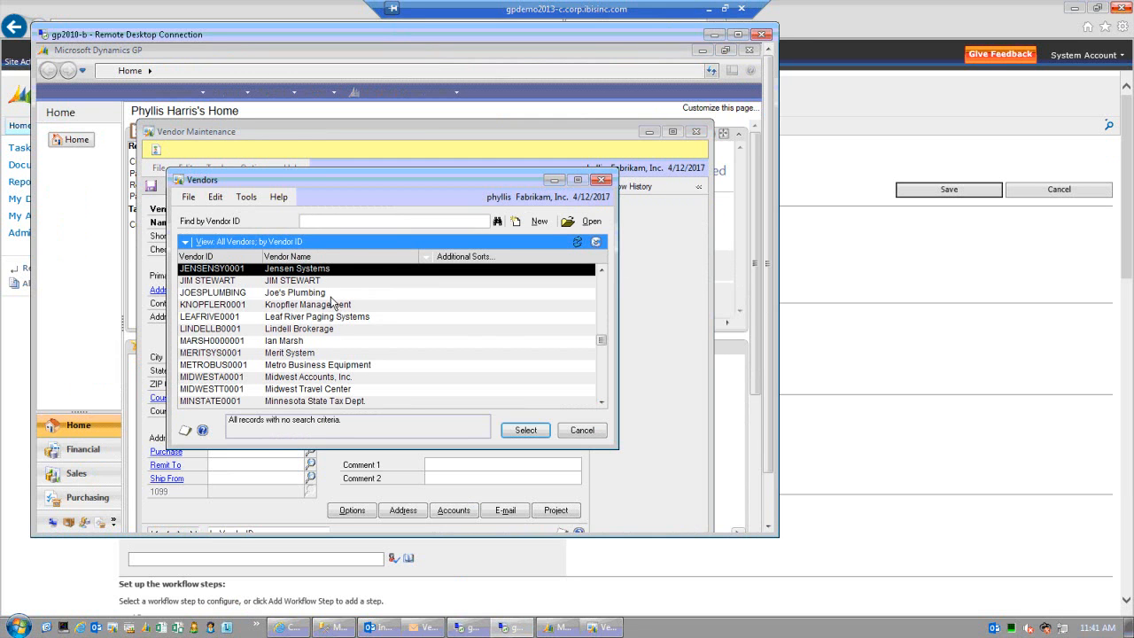
double_click(330, 296)
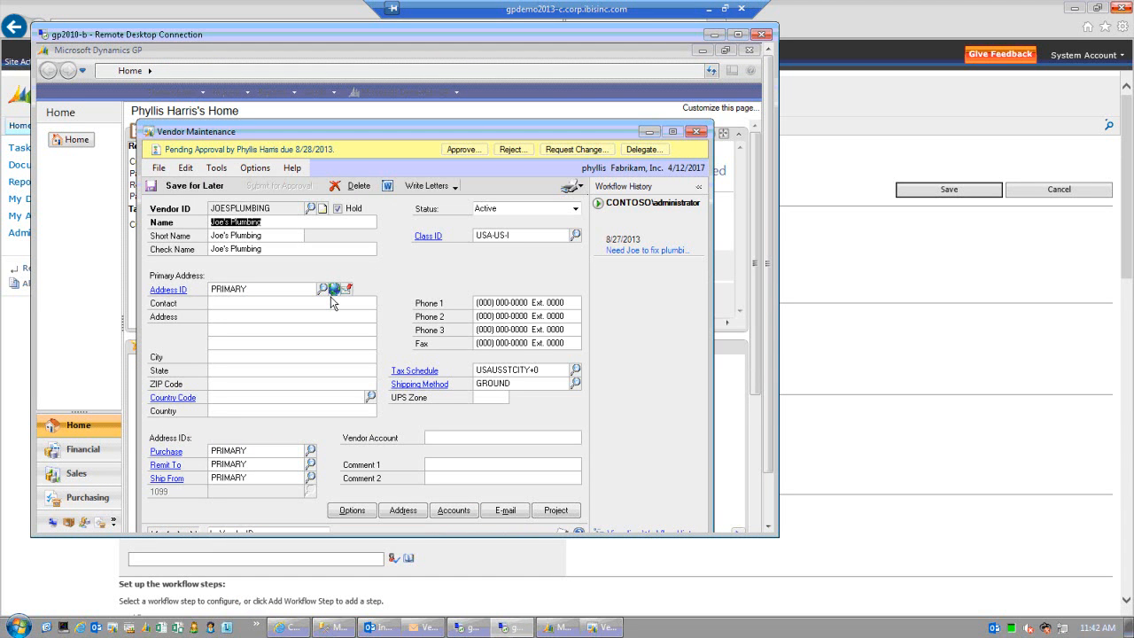
left_click_drag(500, 130, 500, 130)
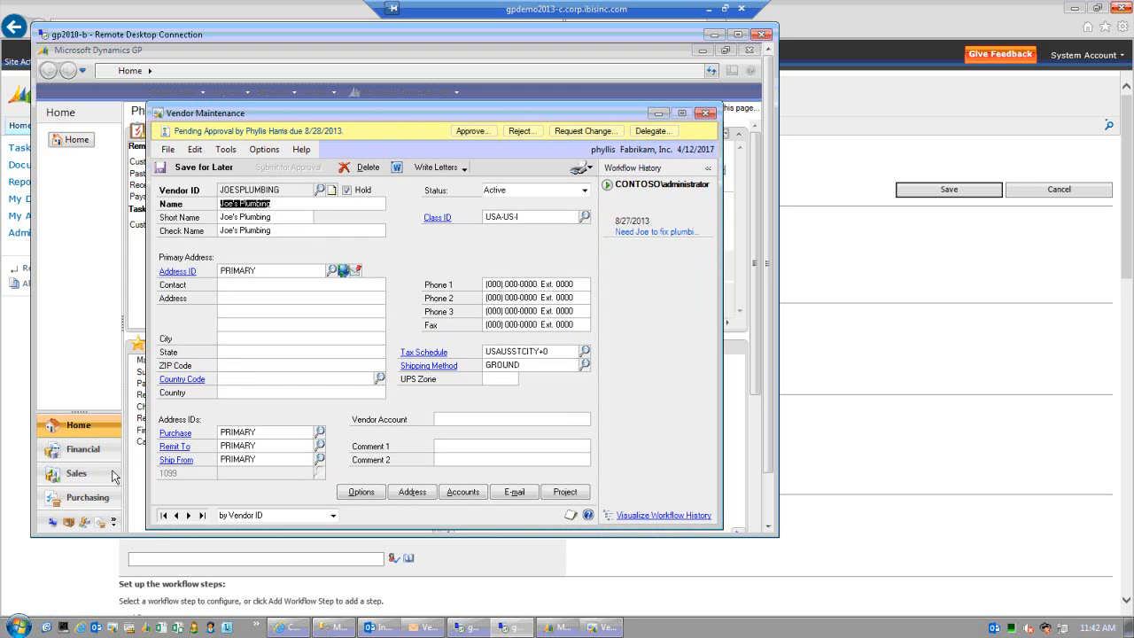
- Open the JOESPLUMBING approval email and follow its link to the Task Approval page
left_click(387, 625)
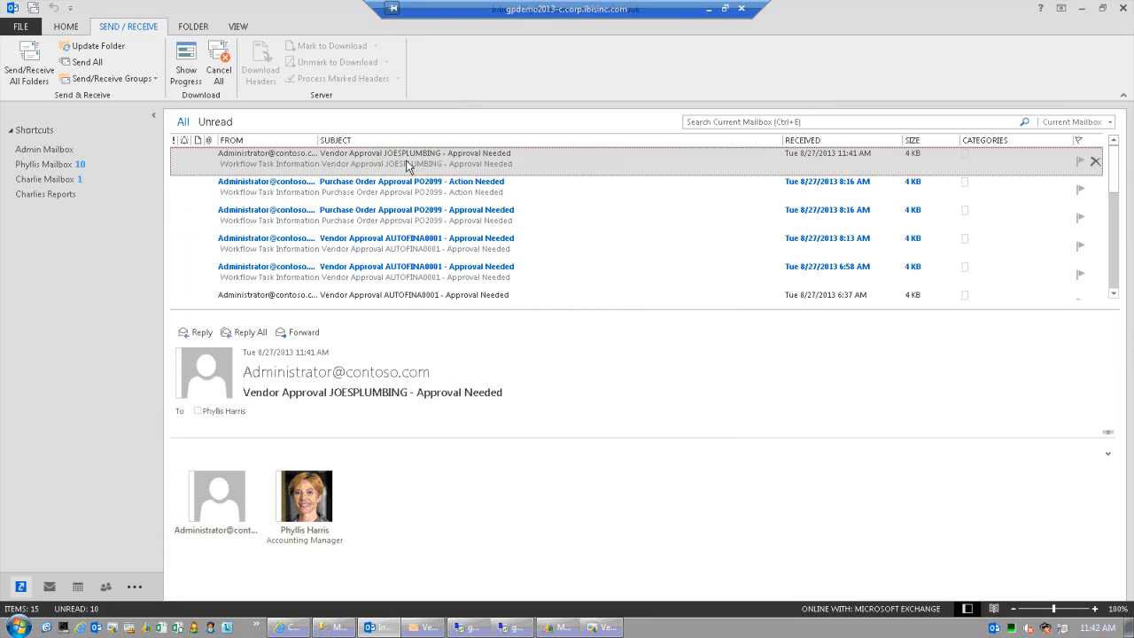
double_click(404, 158)
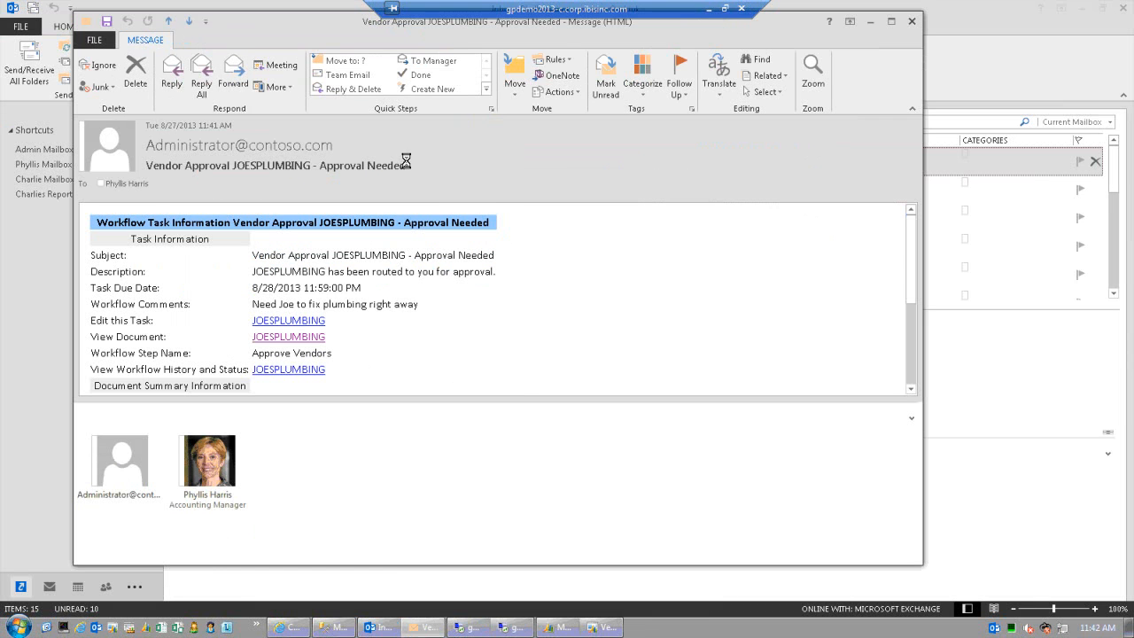
left_click(298, 325)
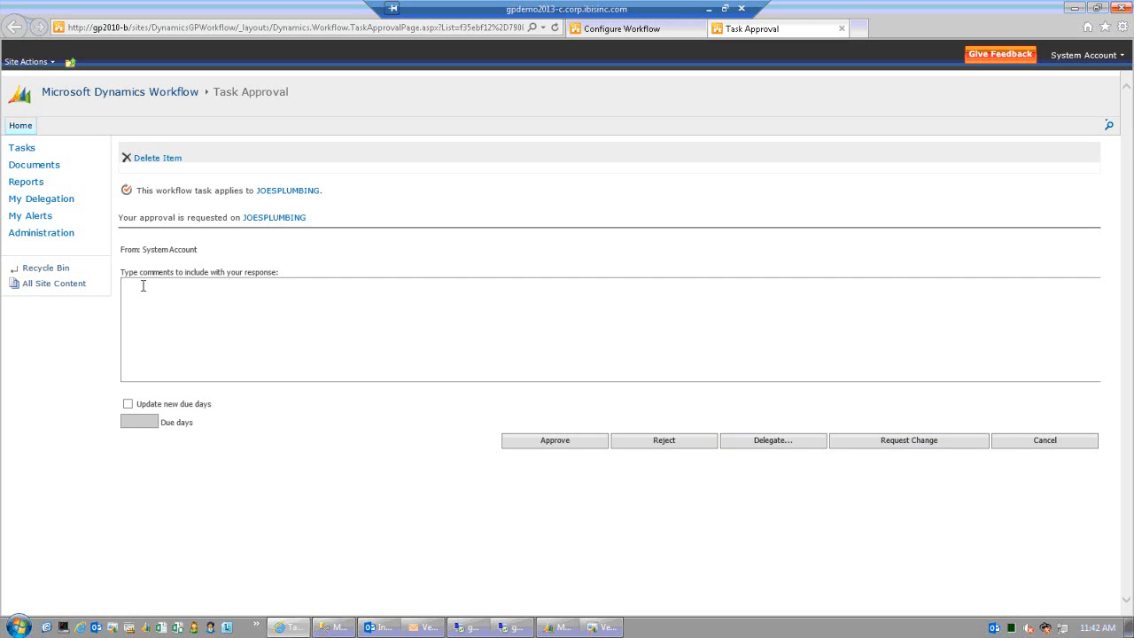
- Close the vendor Task Approval page and the approver's vendor window, then enlarge the remote desktop
left_click(842, 29)
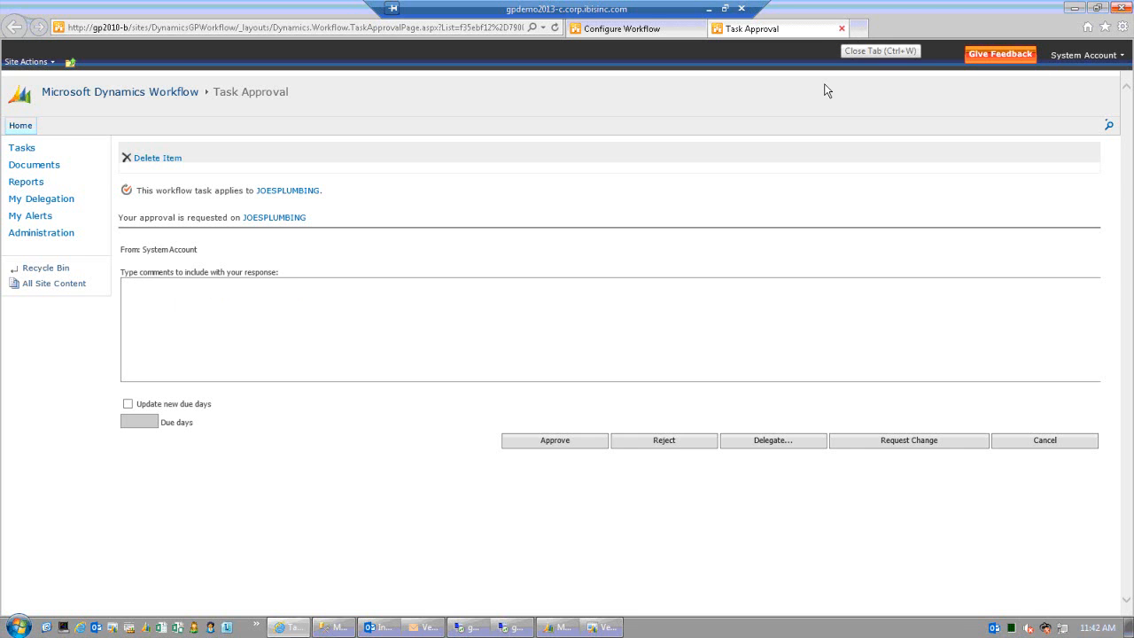
left_click(479, 629)
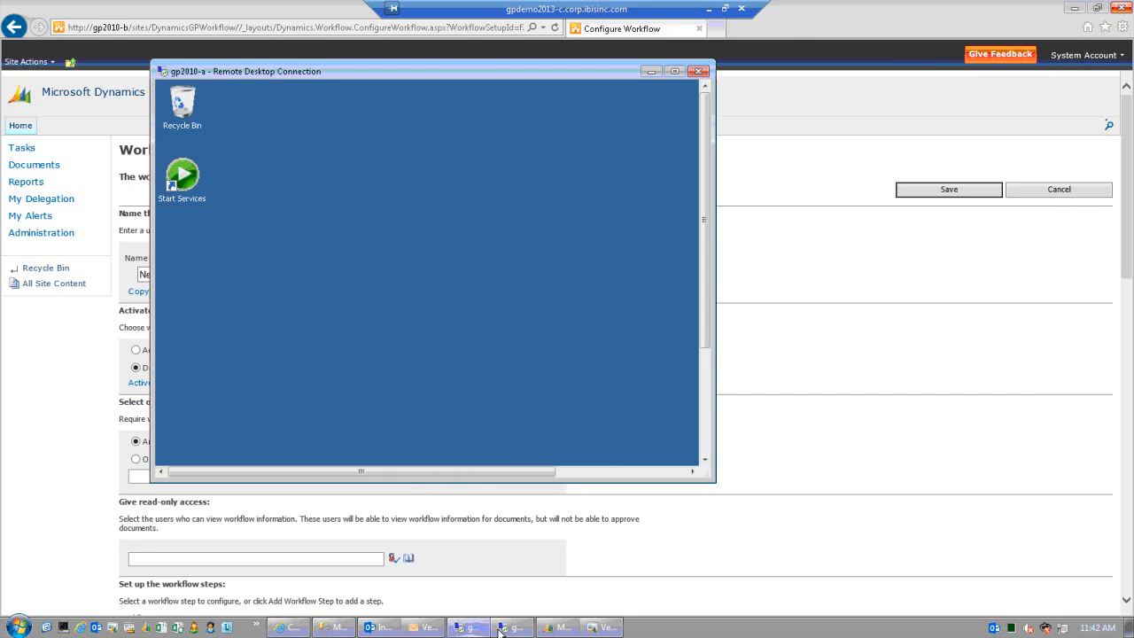
left_click(513, 629)
left_click(706, 115)
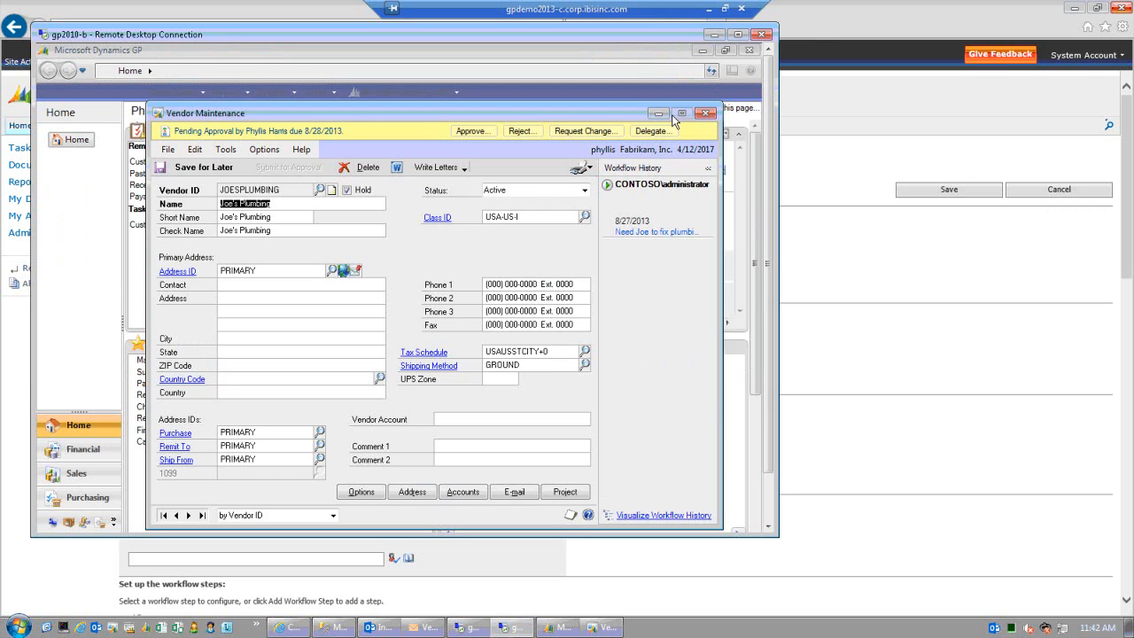
left_click(737, 35)
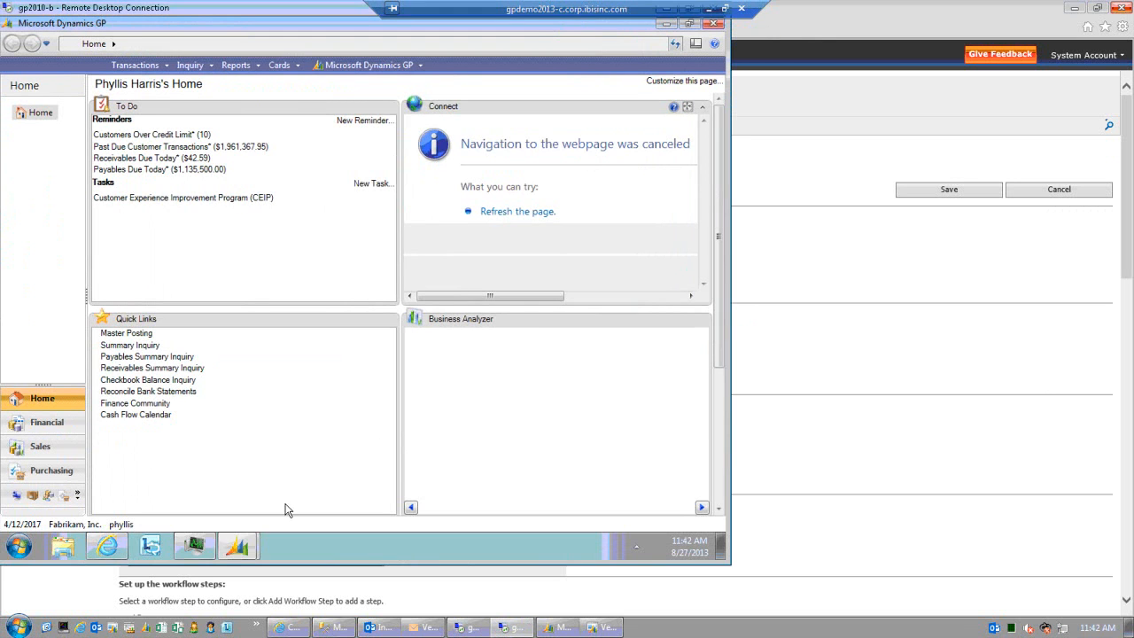
- Check the Purchase Order Approval Tasks list for PO2087, then minimize the browser
left_click(107, 546)
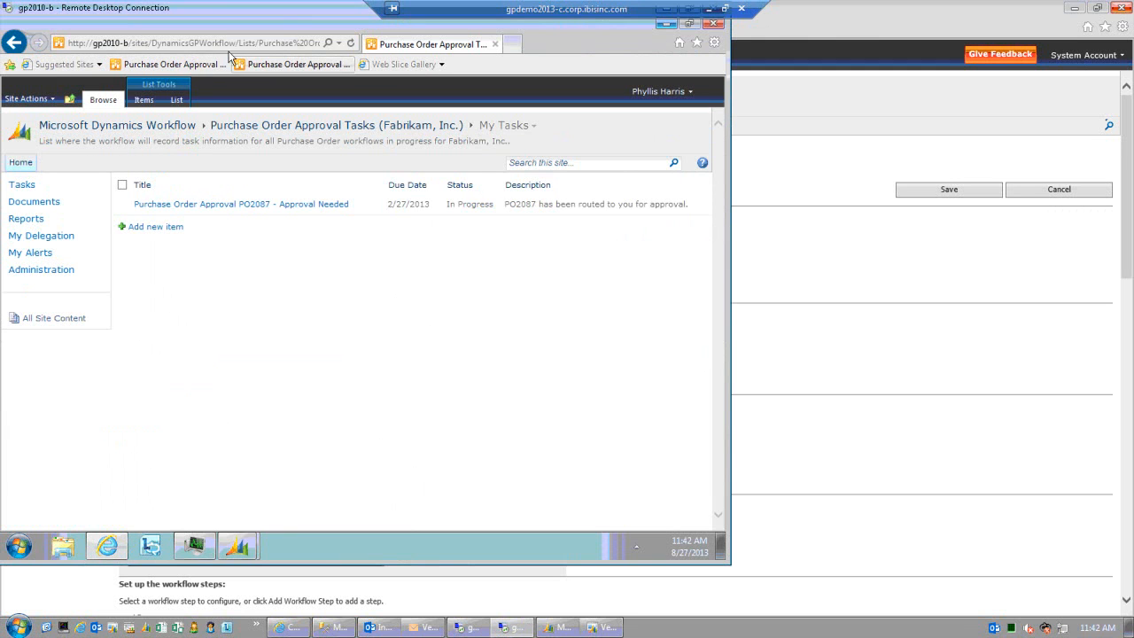
left_click(350, 46)
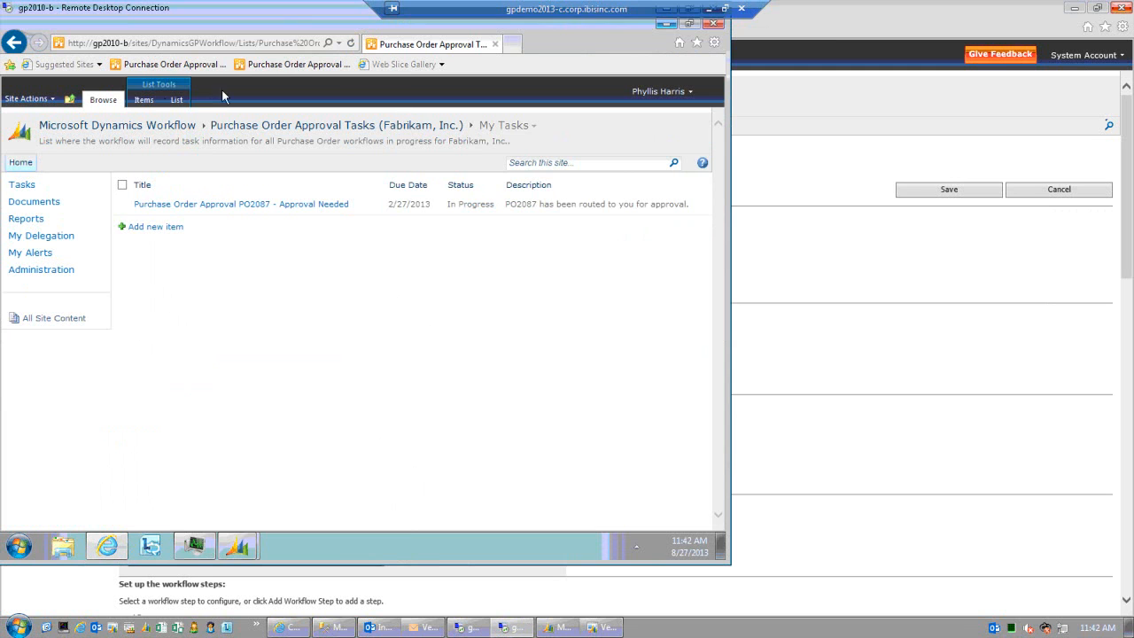
left_click(314, 70)
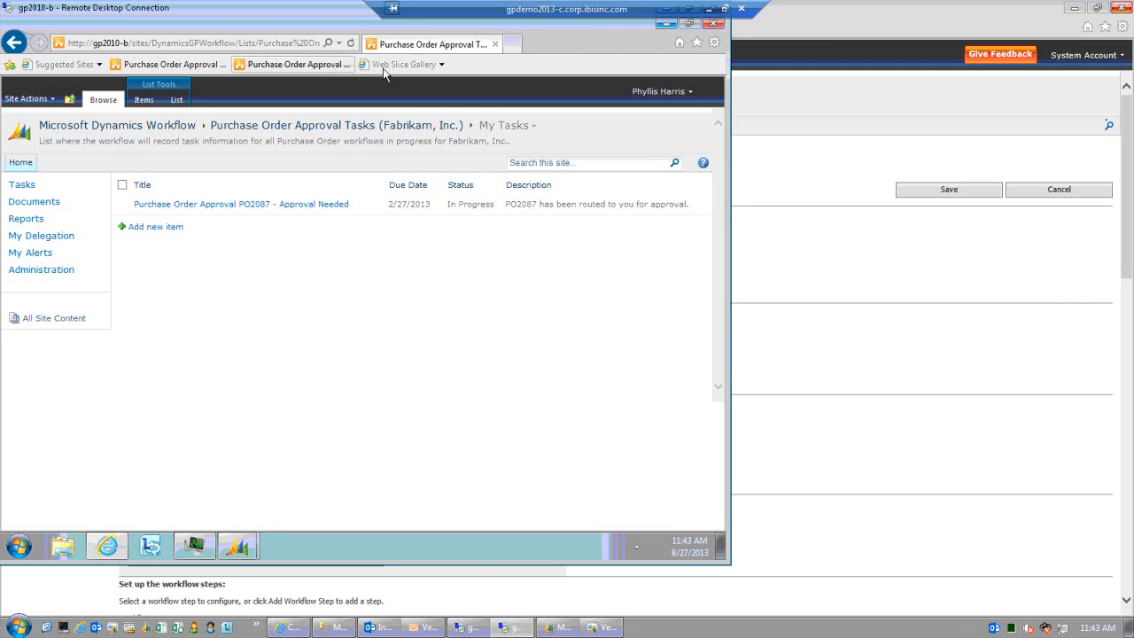
left_click(429, 65)
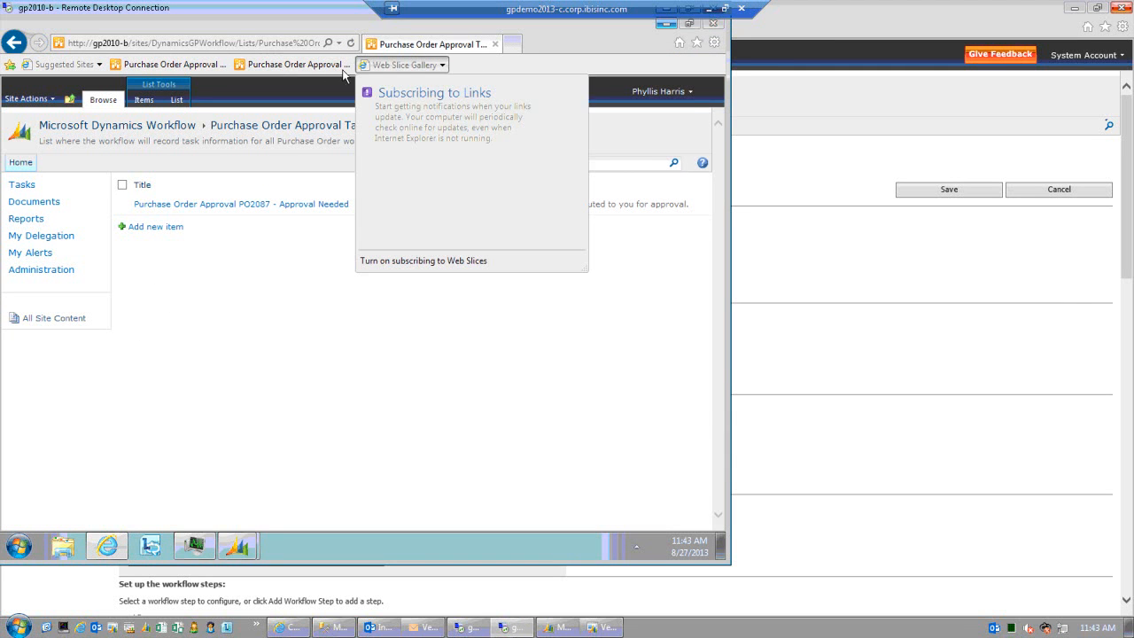
left_click(667, 25)
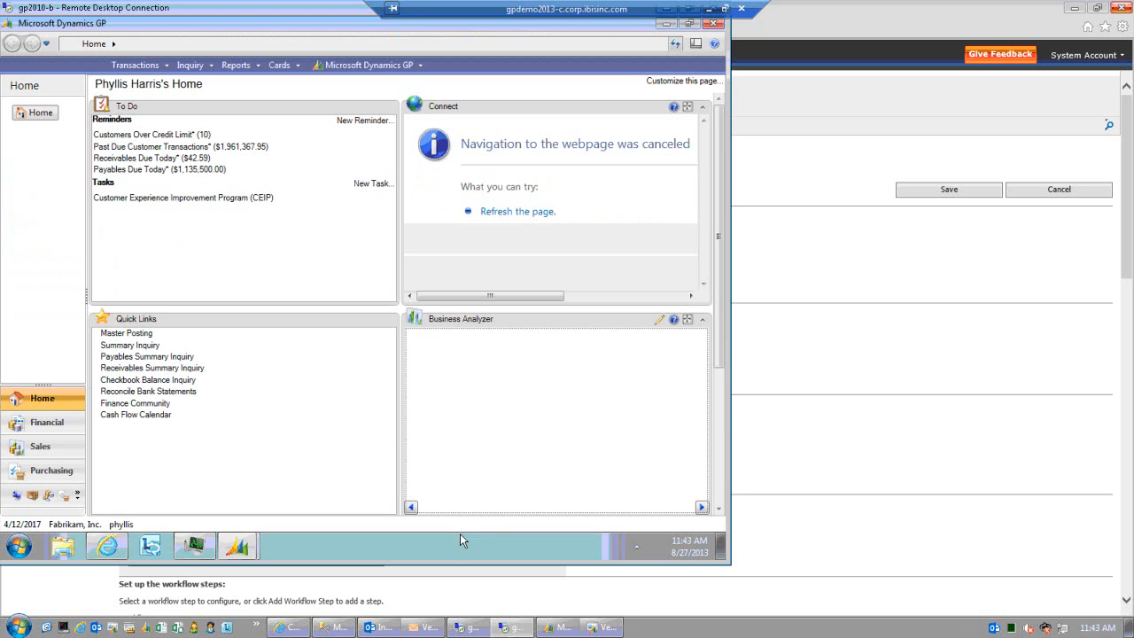
- Request a change on JOESPLUMBING with the comment 'Class ID does not look right'
left_click(283, 70)
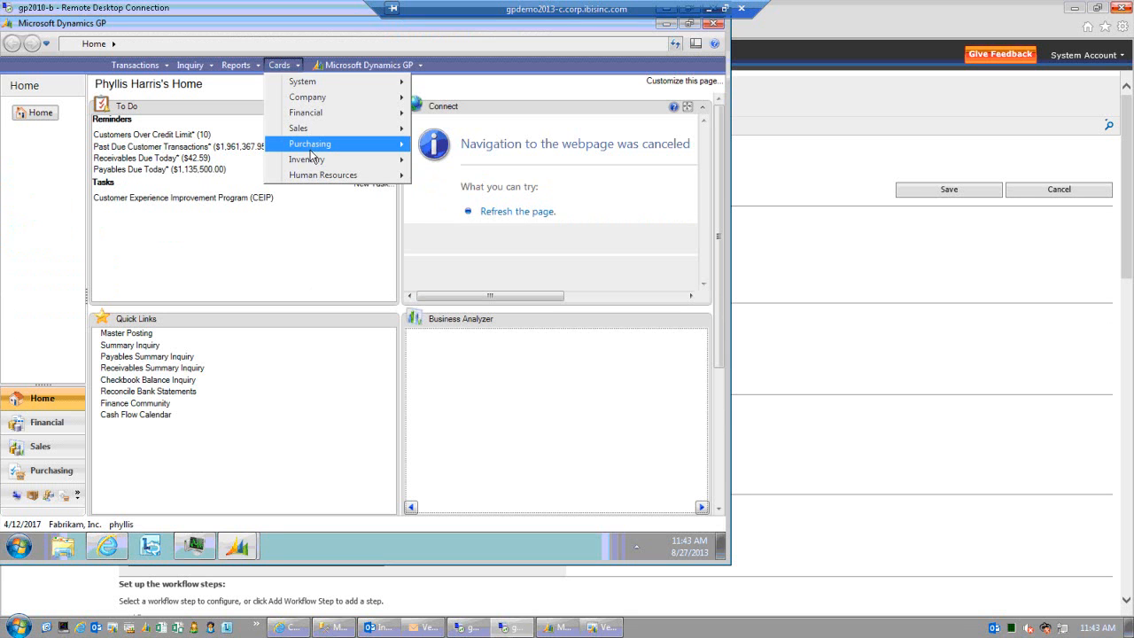
left_click(247, 539)
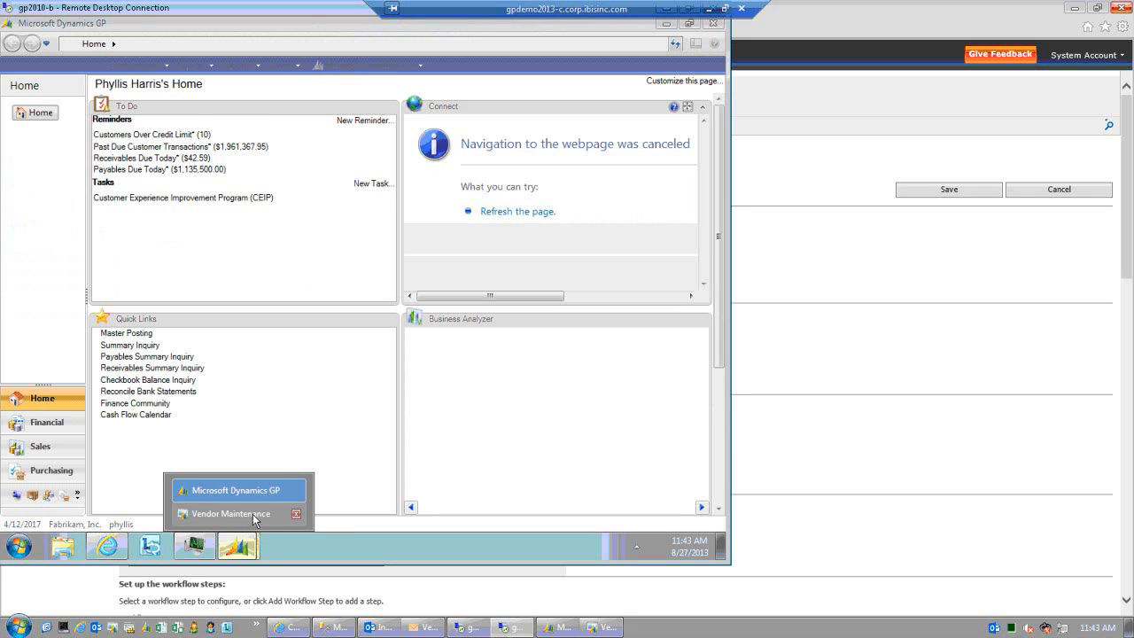
left_click(232, 514)
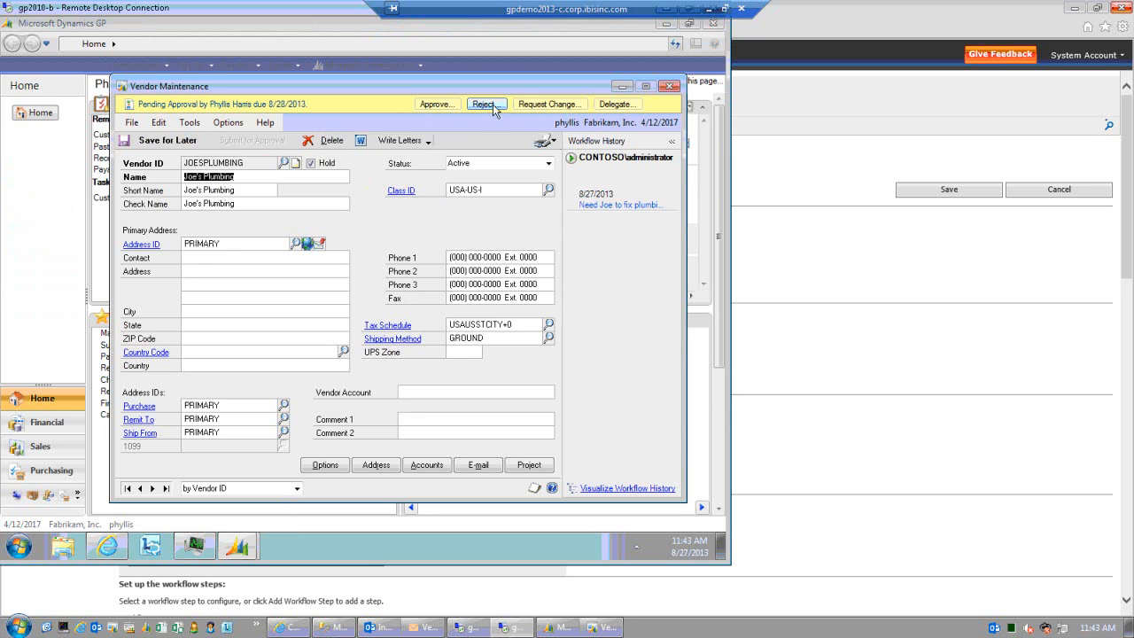
left_click(538, 108)
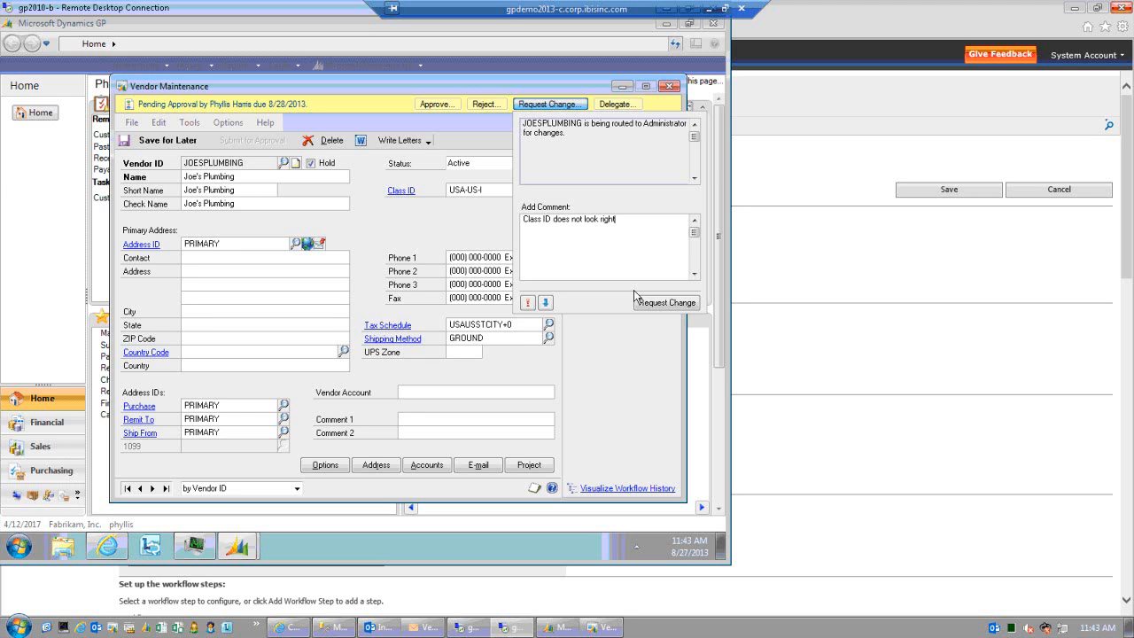
left_click(666, 303)
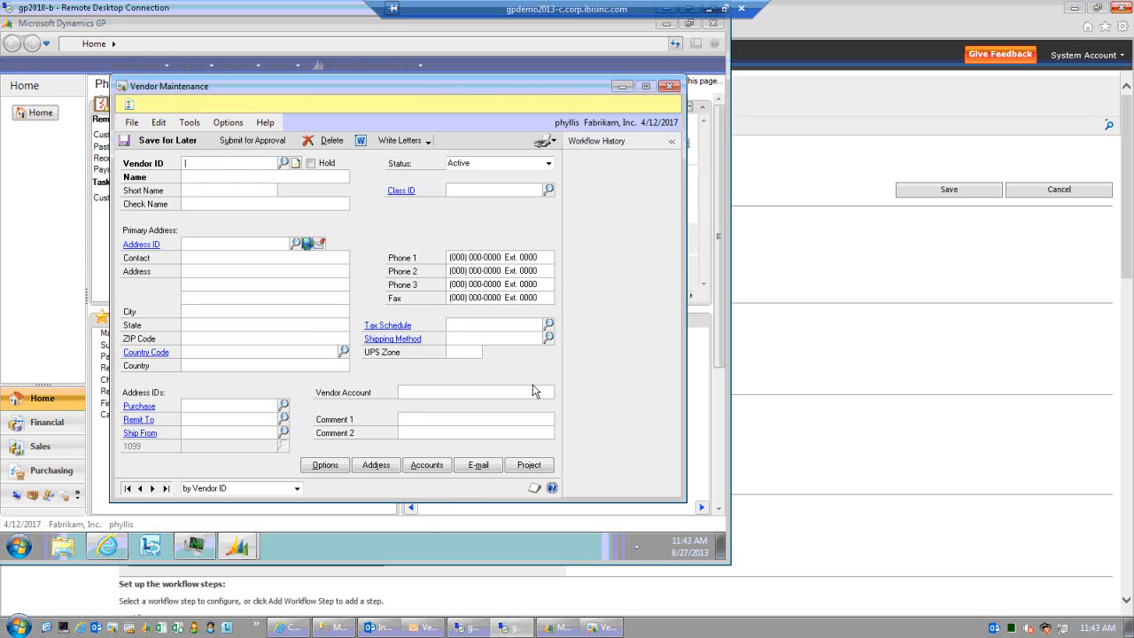
left_click(474, 631)
left_click(510, 629)
- Reload JOESPLUMBING as administrator and resubmit it with the comment 'Class ID is correct'
left_click(589, 628)
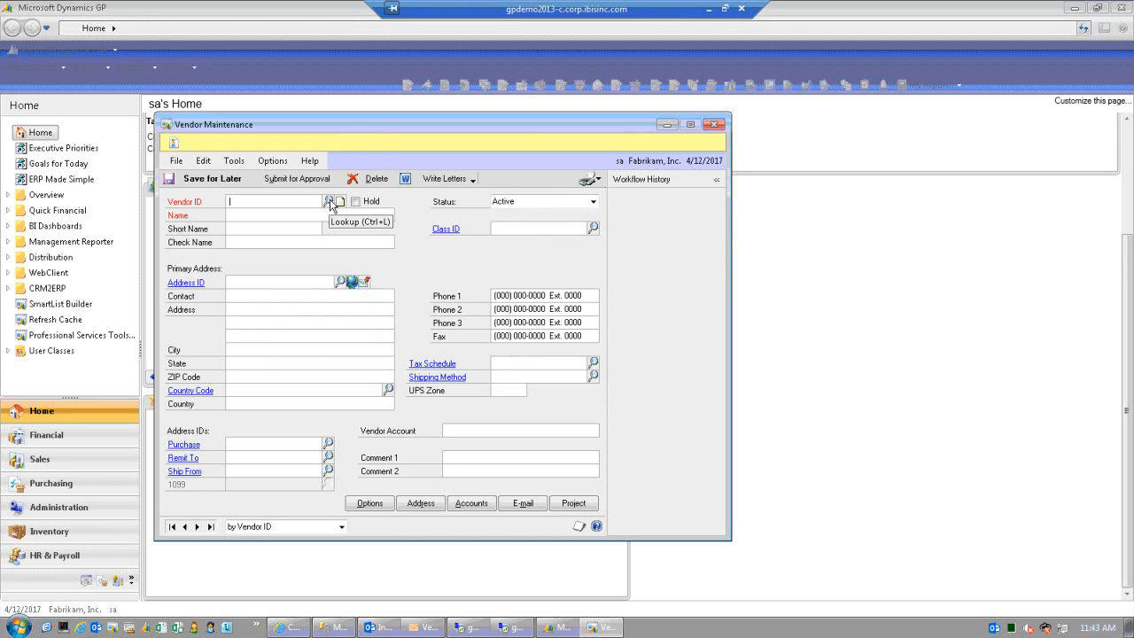
type("J")
key("Tab")
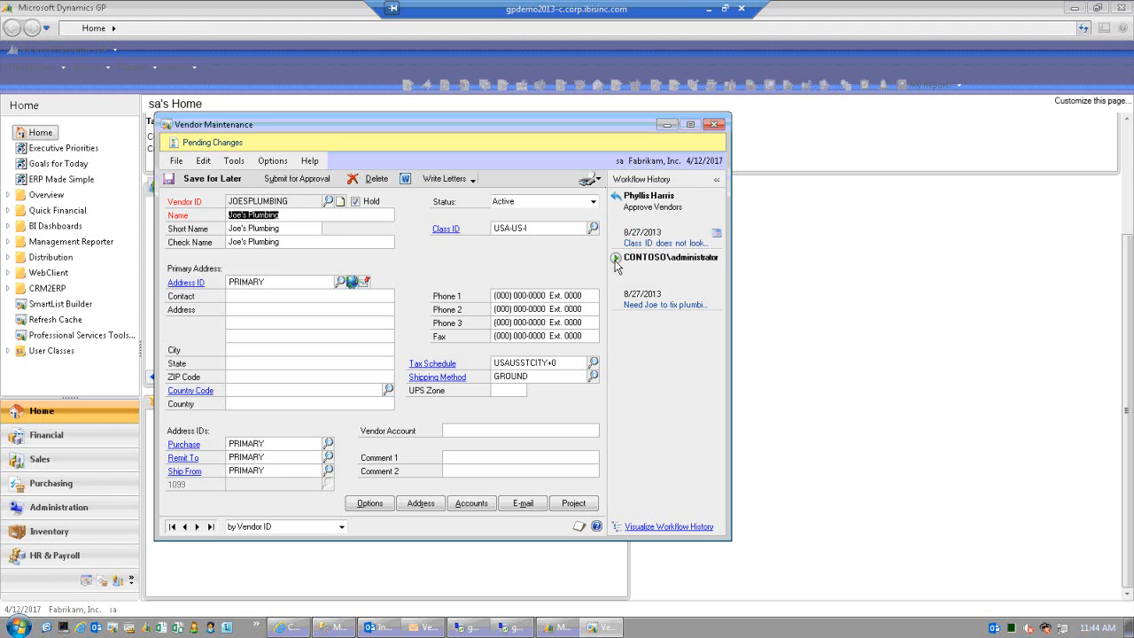
left_click(297, 181)
type("Class ID is correct")
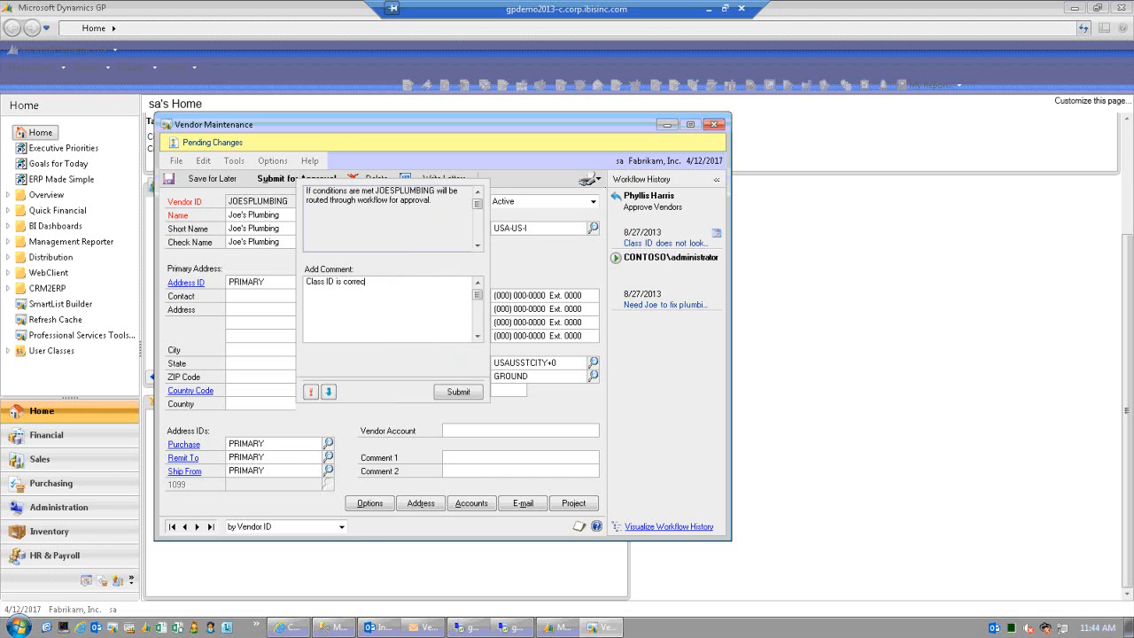
left_click(462, 391)
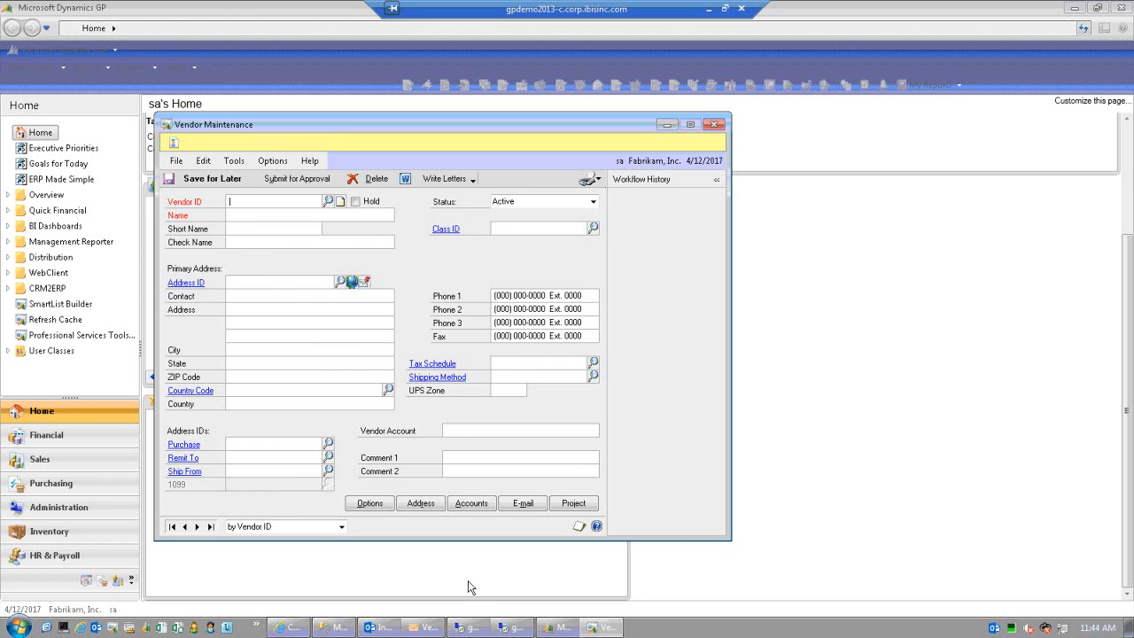
- On the approver's session, load JOESPLUMBING and approve it with the comment 'Looks good'
left_click(476, 629)
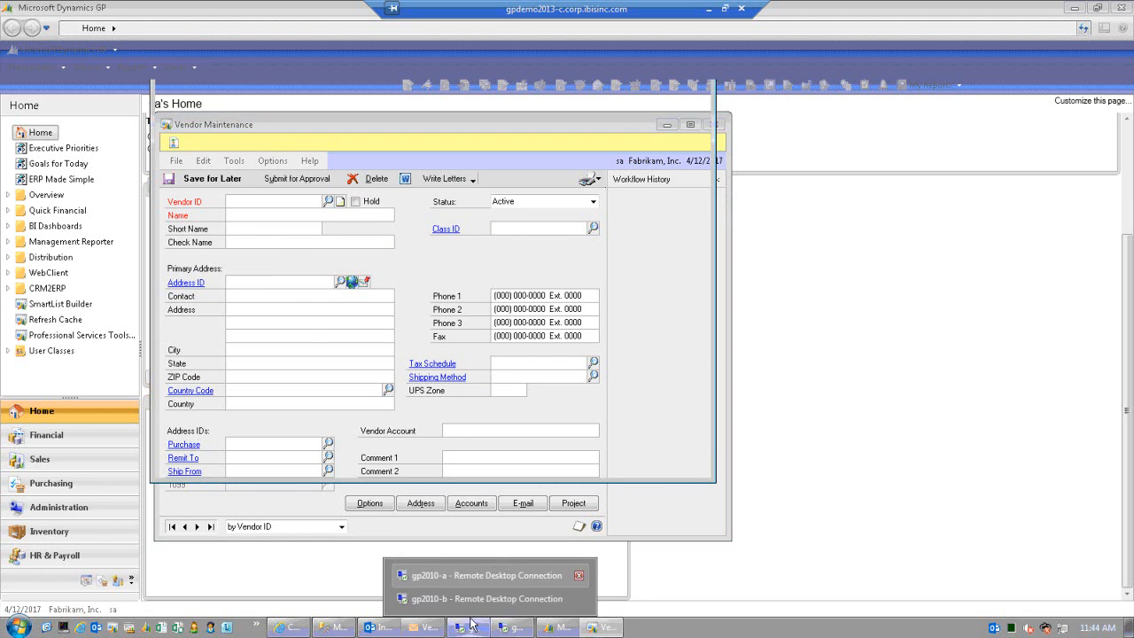
left_click(509, 630)
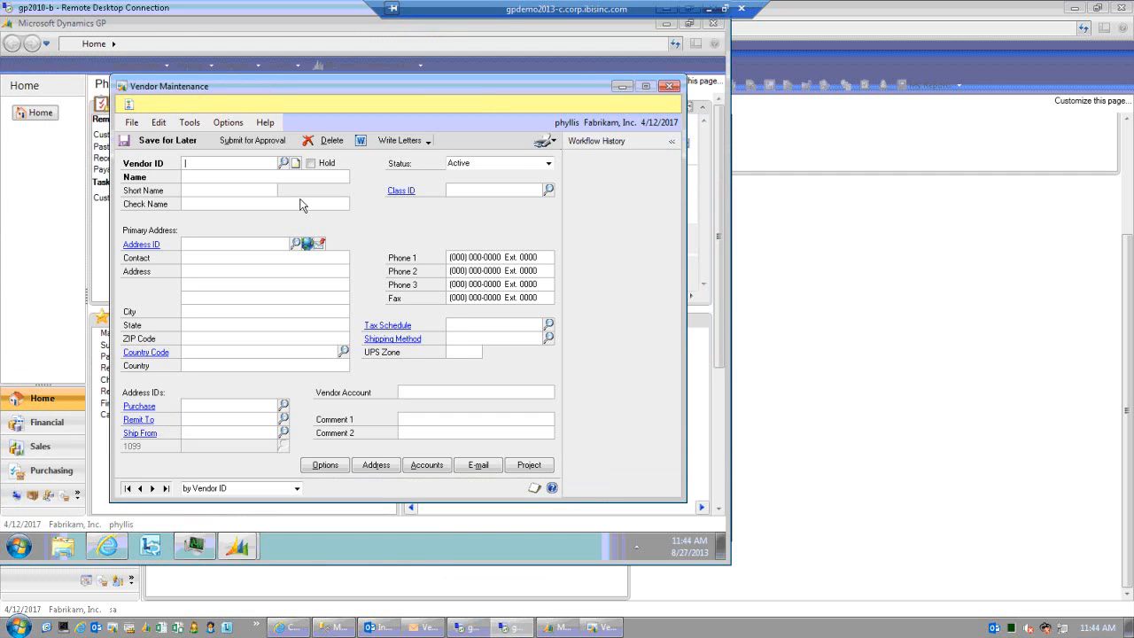
type("JOESPLUMBING")
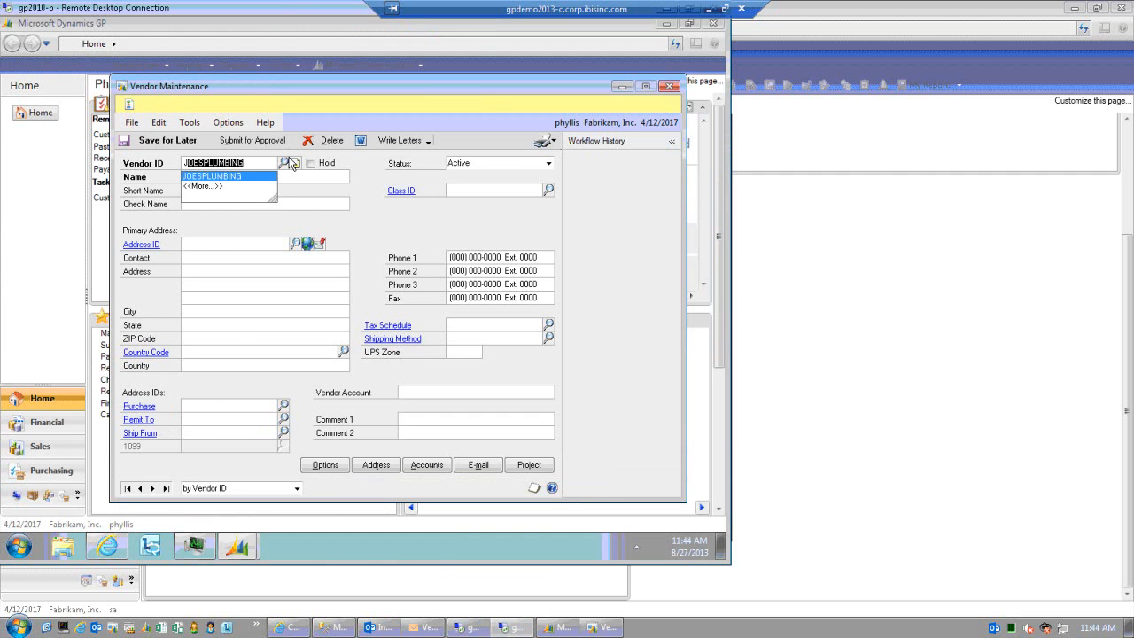
key("Tab")
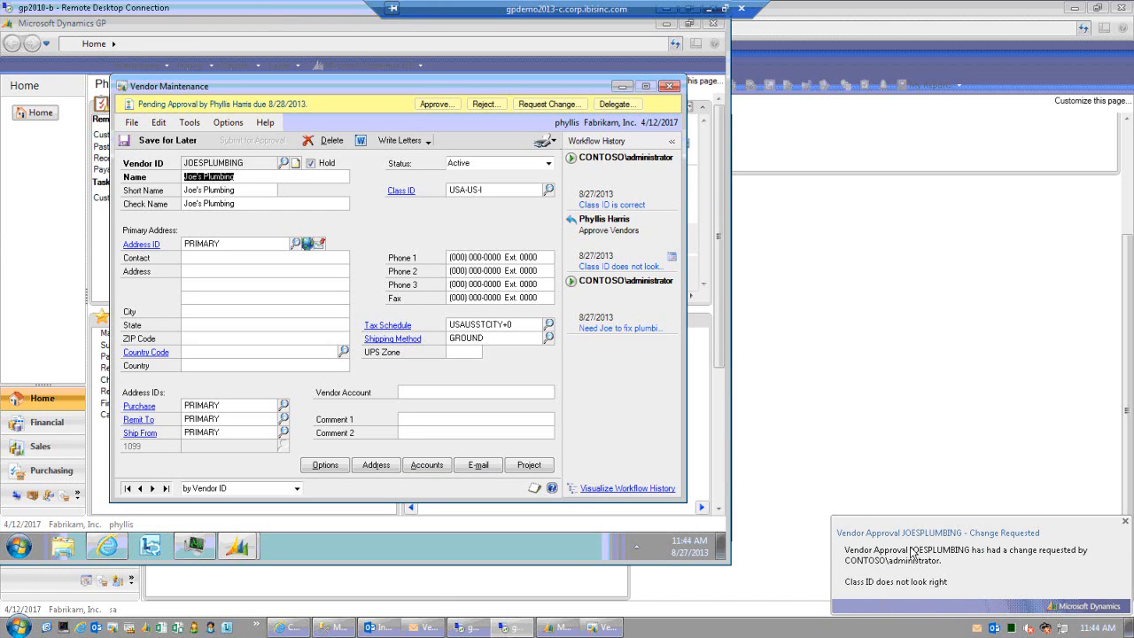
left_click(442, 106)
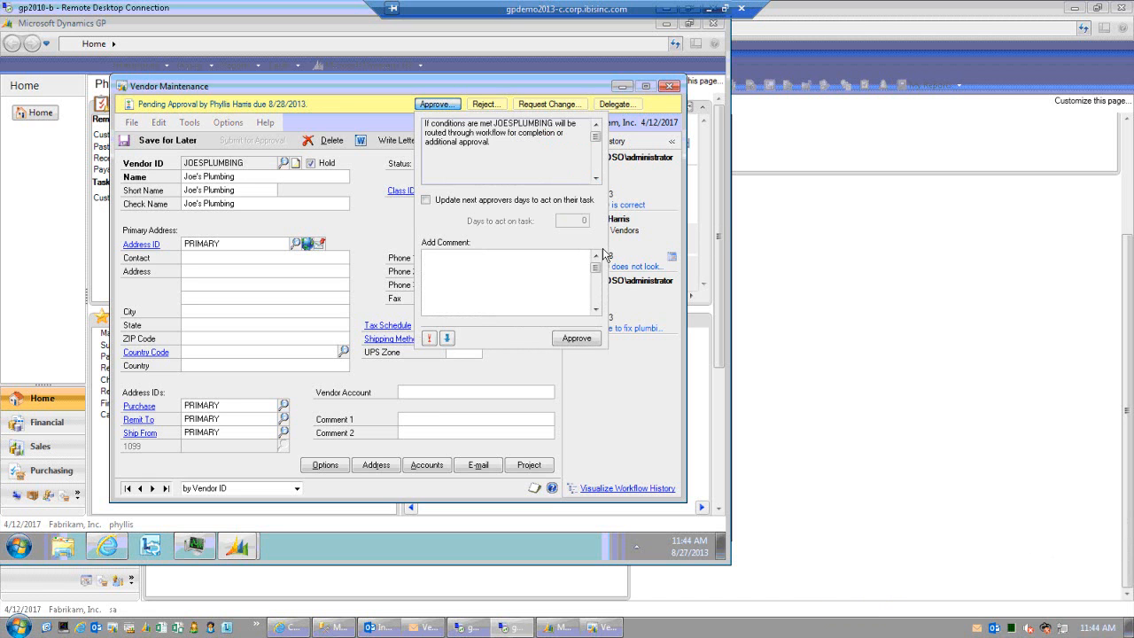
left_click(497, 262)
type("Looks good")
left_click(571, 342)
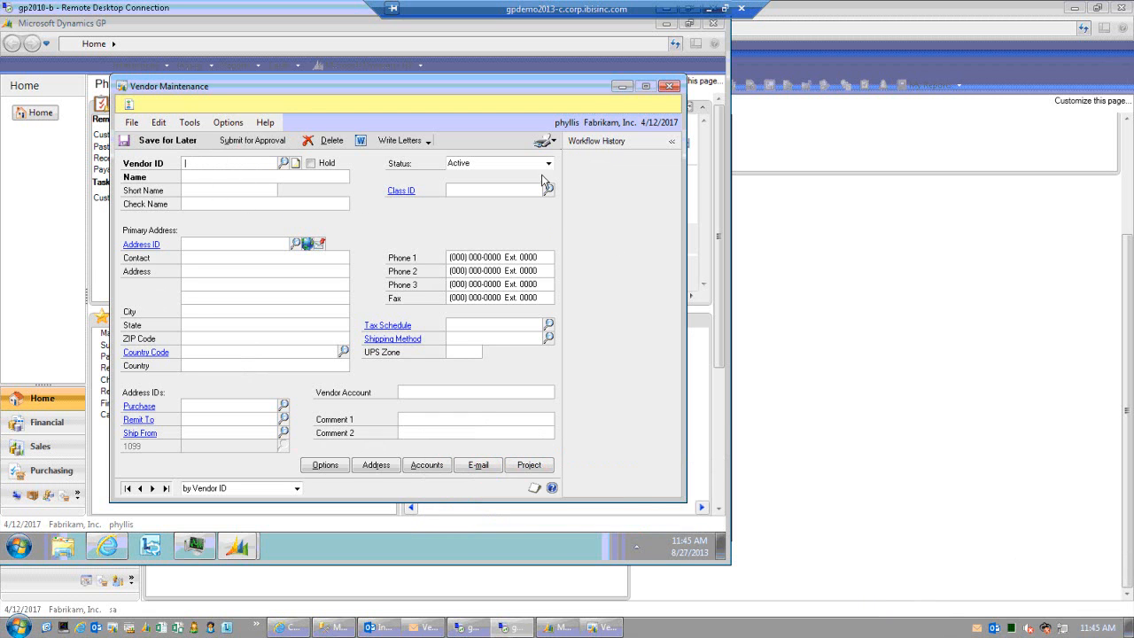
- Close the approver's vendor window and start a new purchase order, PO2100, in Purchase Order Entry
left_click(671, 87)
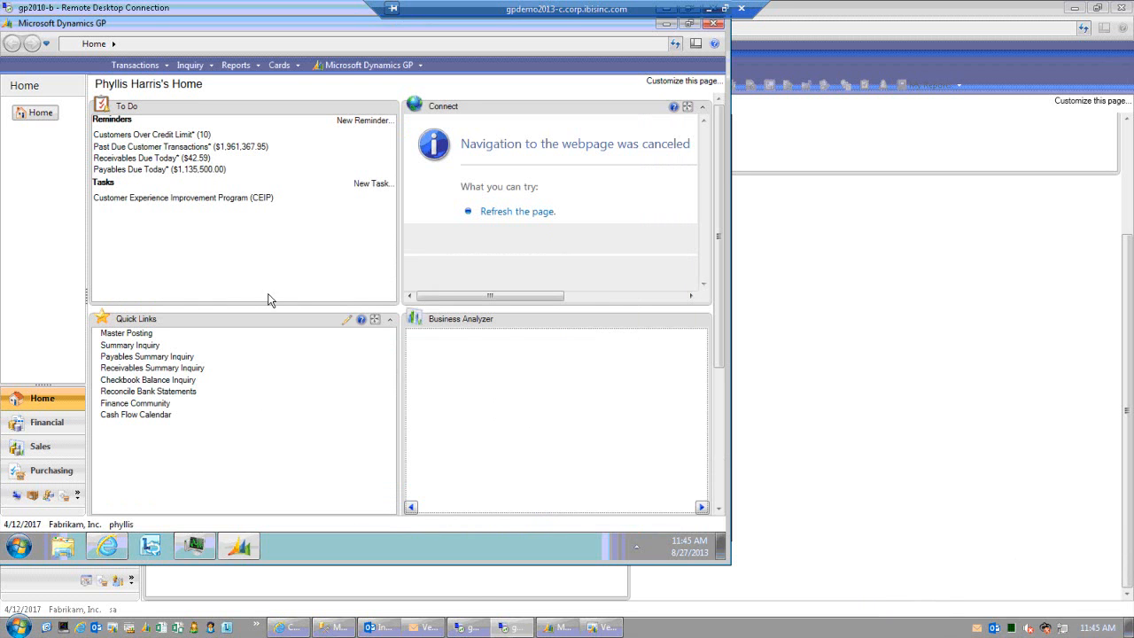
left_click(489, 588)
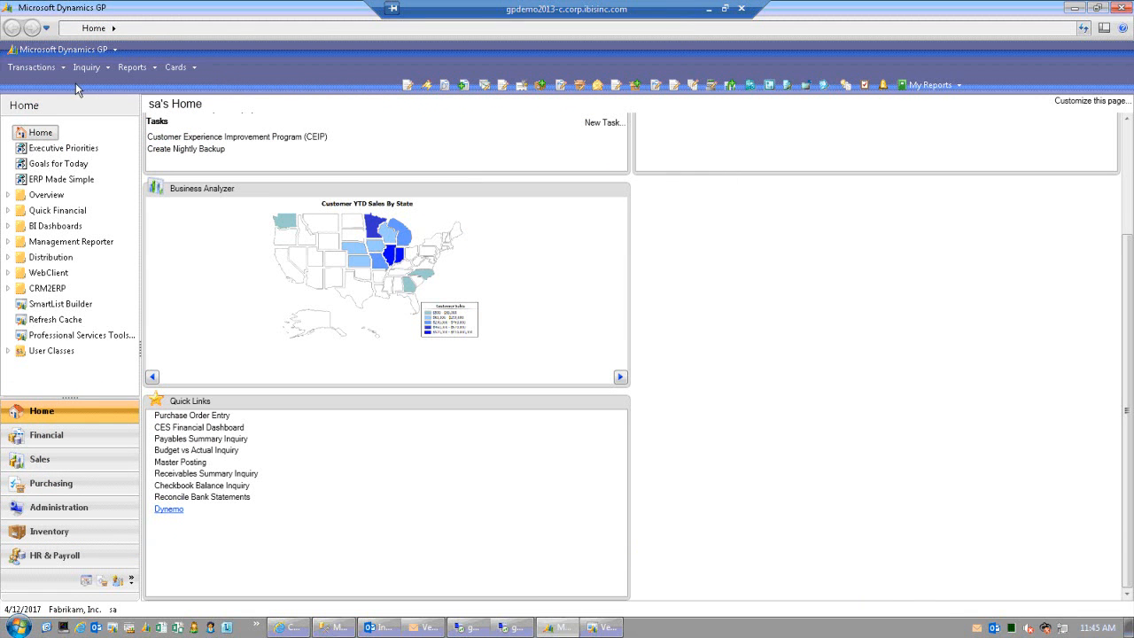
left_click(43, 71)
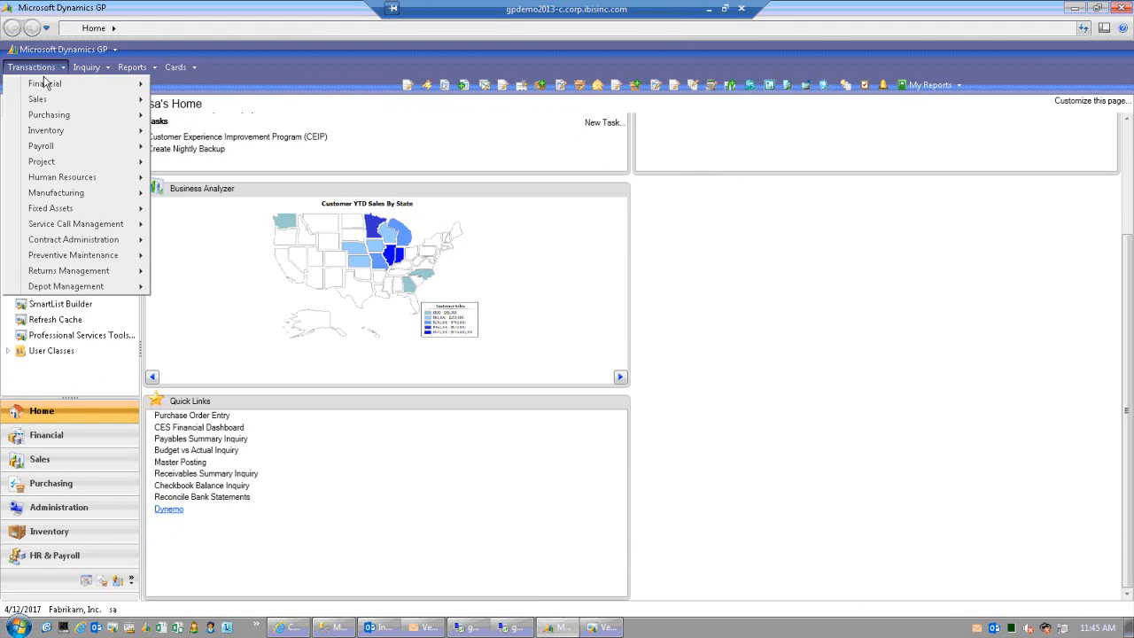
mouse_move(63, 120)
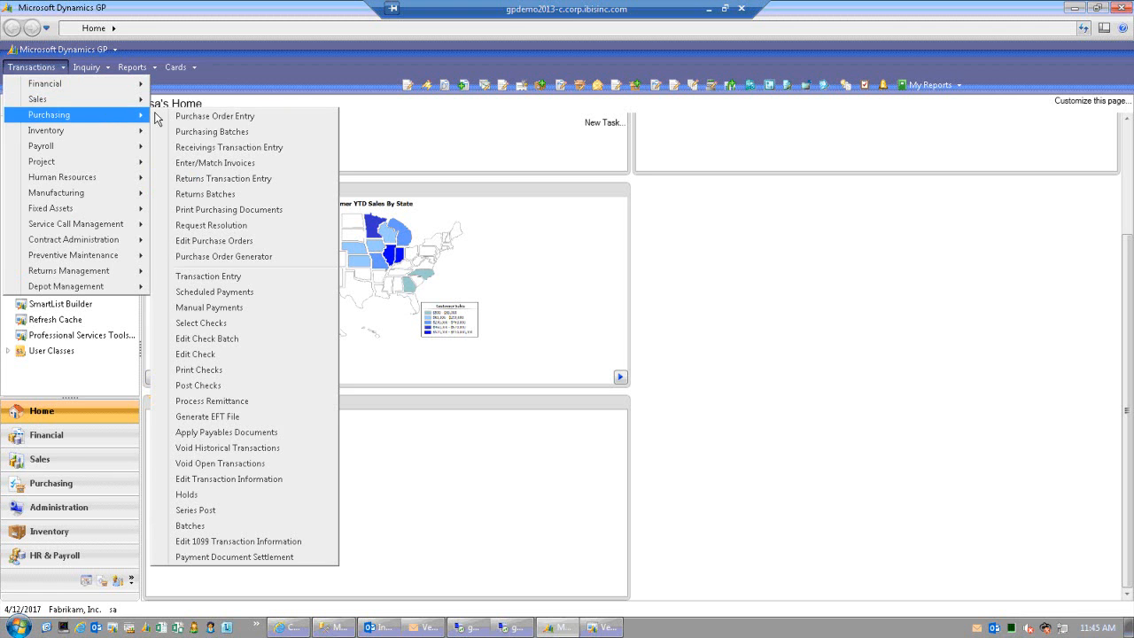
left_click(219, 117)
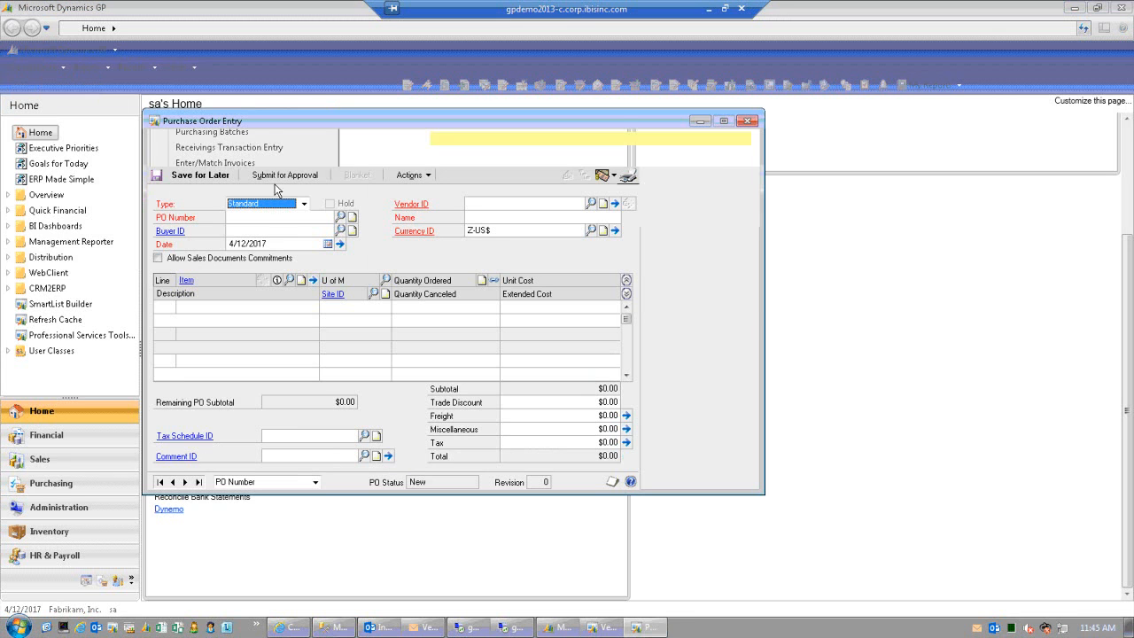
left_click(284, 218)
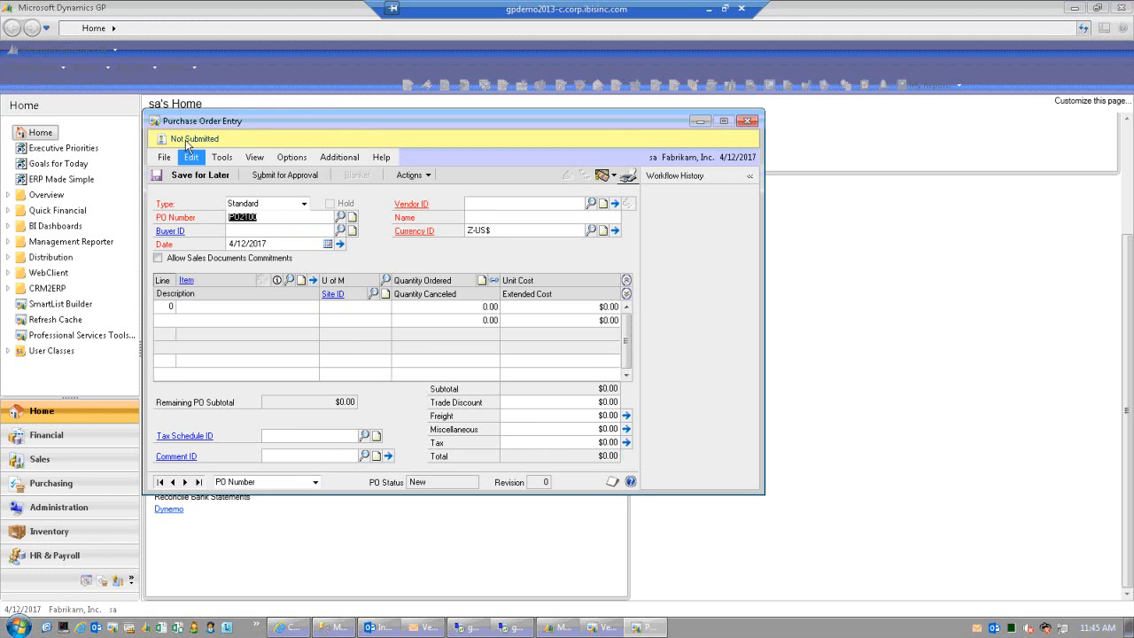
left_click(259, 231)
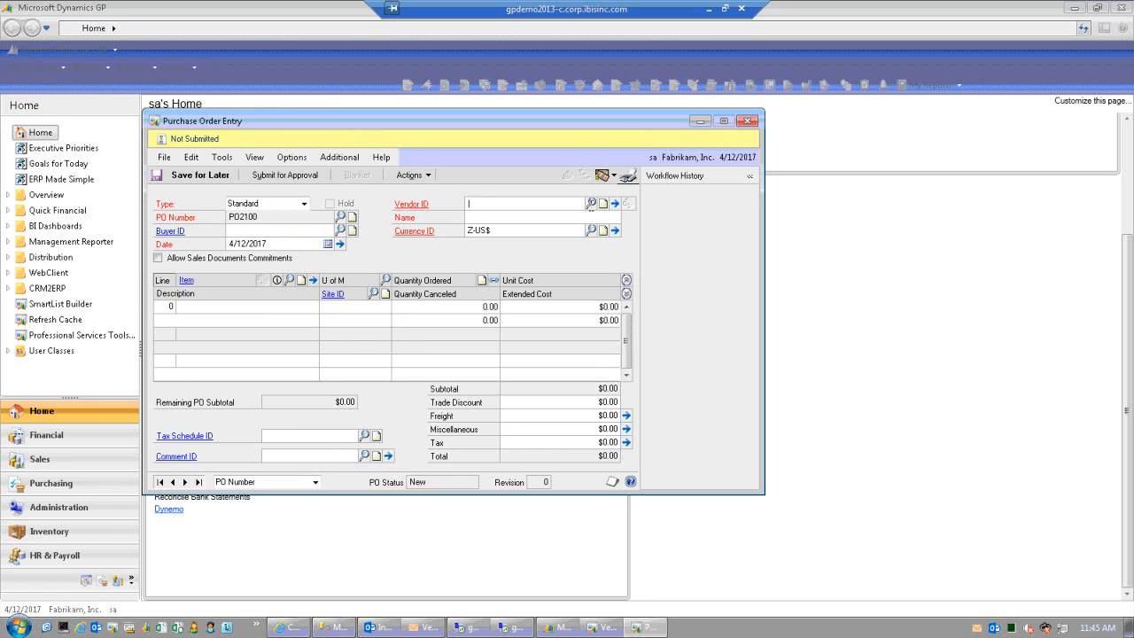
- Set vendor Advanced Office Systems and add item 1-A3261A with unit of measure Each
left_click(590, 204)
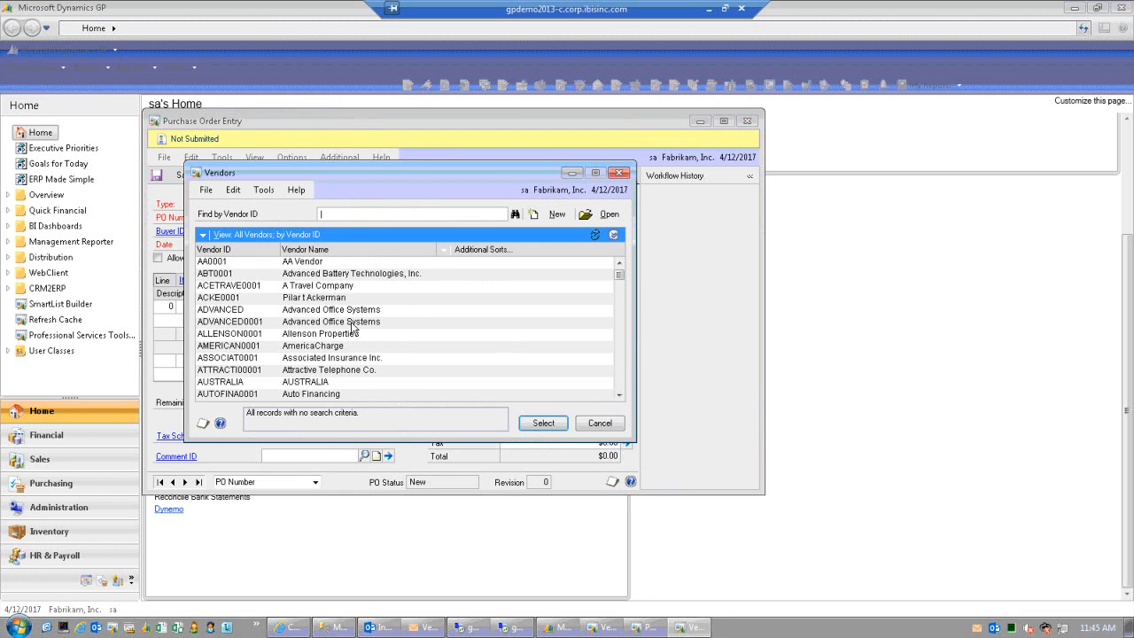
double_click(353, 324)
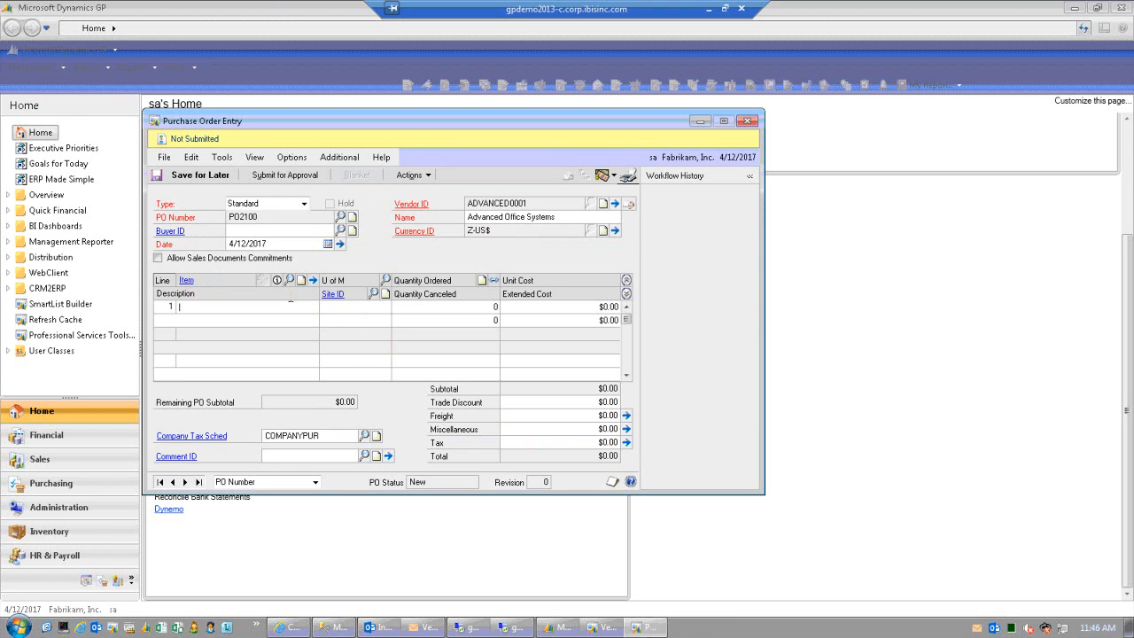
left_click(289, 280)
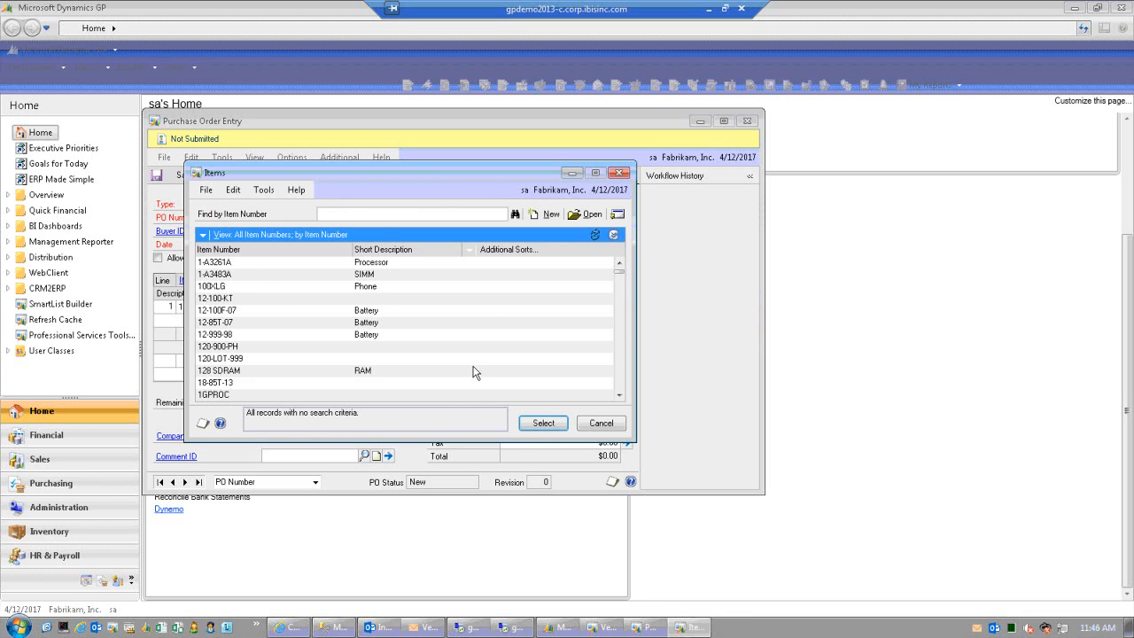
left_click(381, 280)
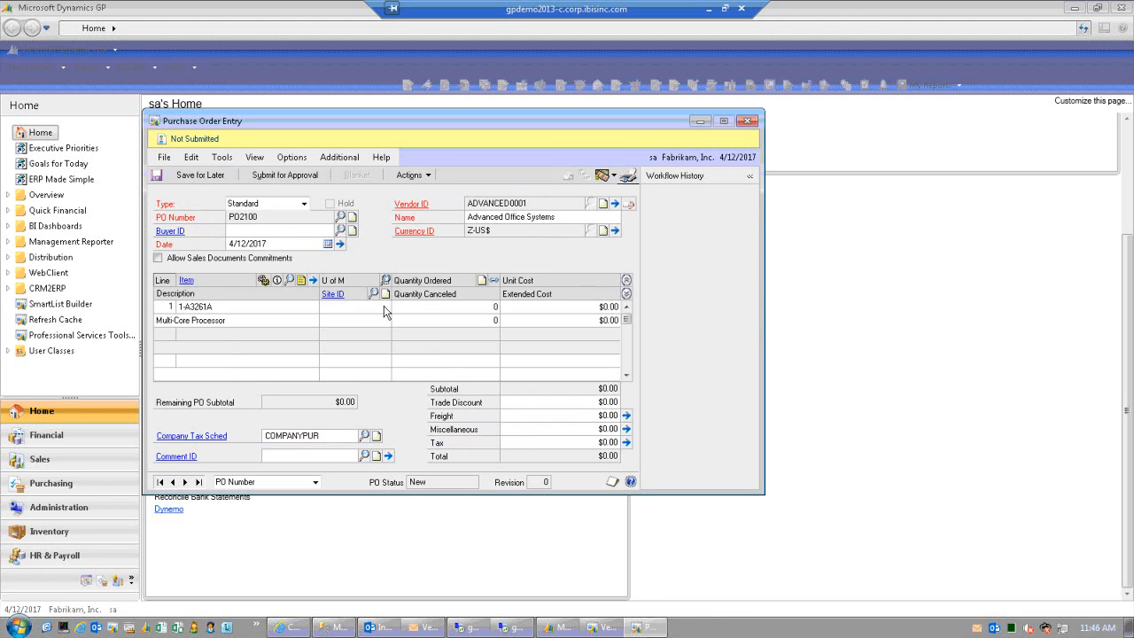
left_click(548, 394)
- Give the line quantity 10, unit cost $50.00 and site WAREHOUSE
type("10")
key("Tab")
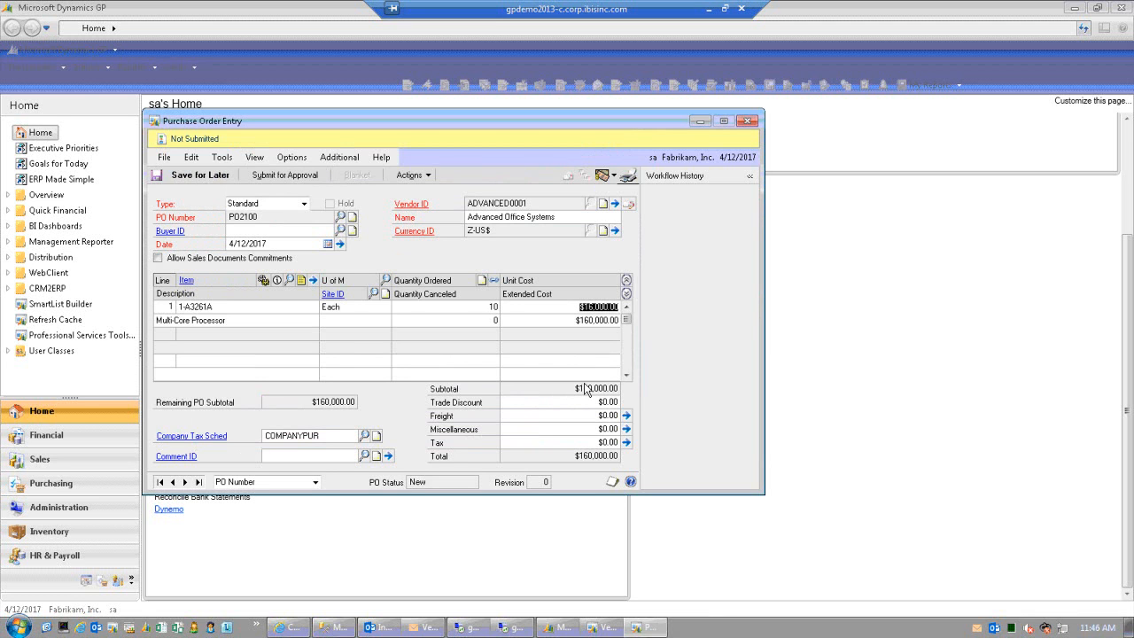
type("0.45")
key("Tab")
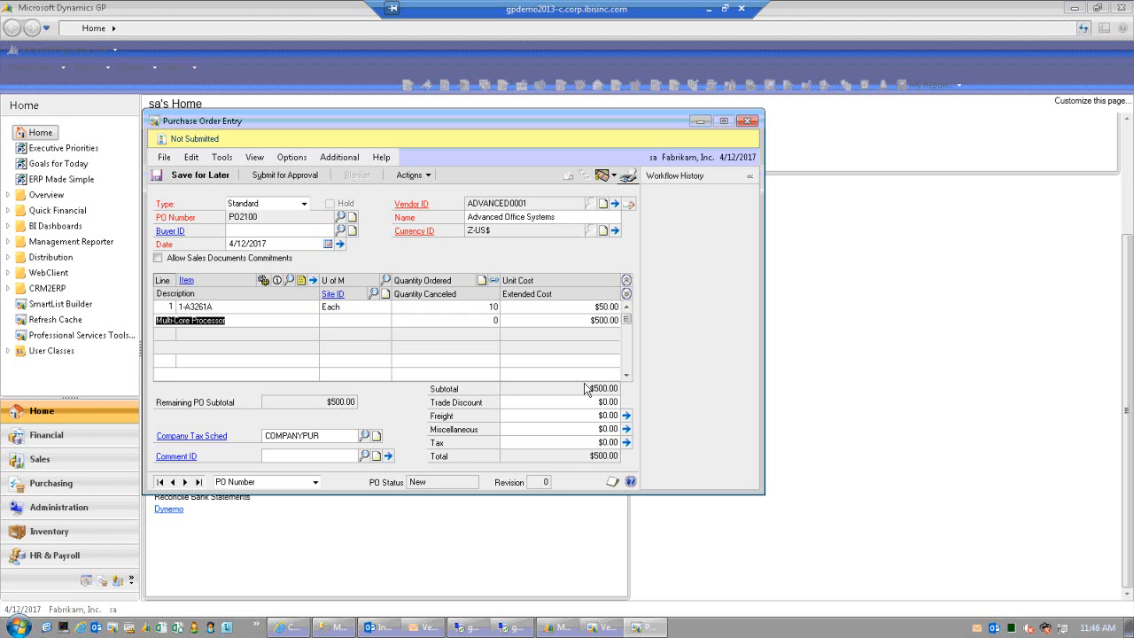
key("Tab")
type("W")
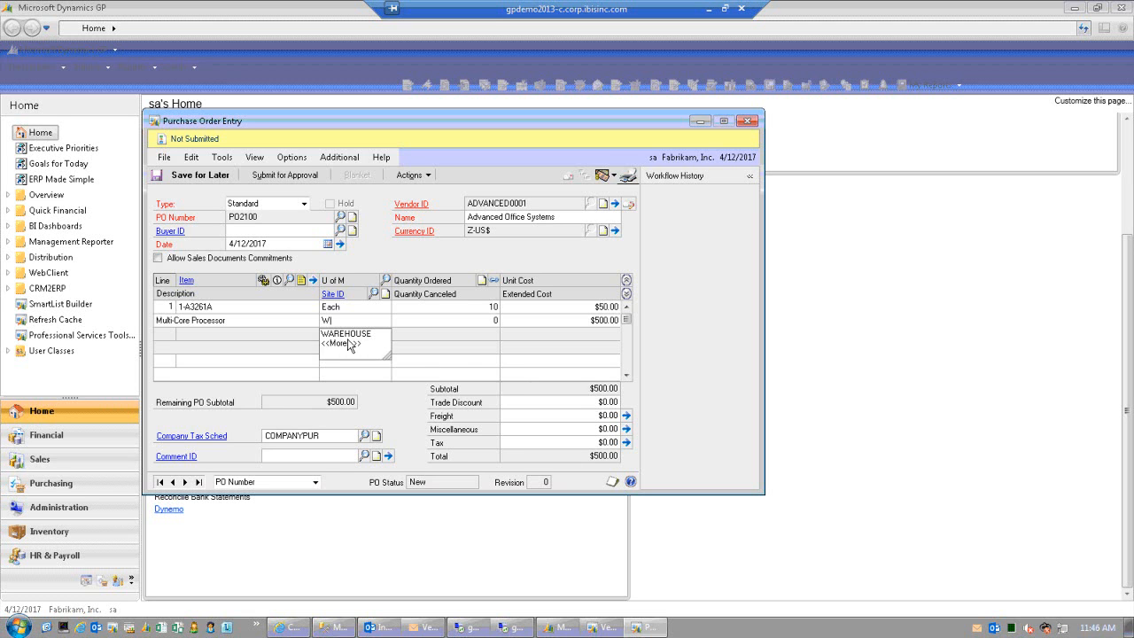
left_click(352, 333)
key("Tab")
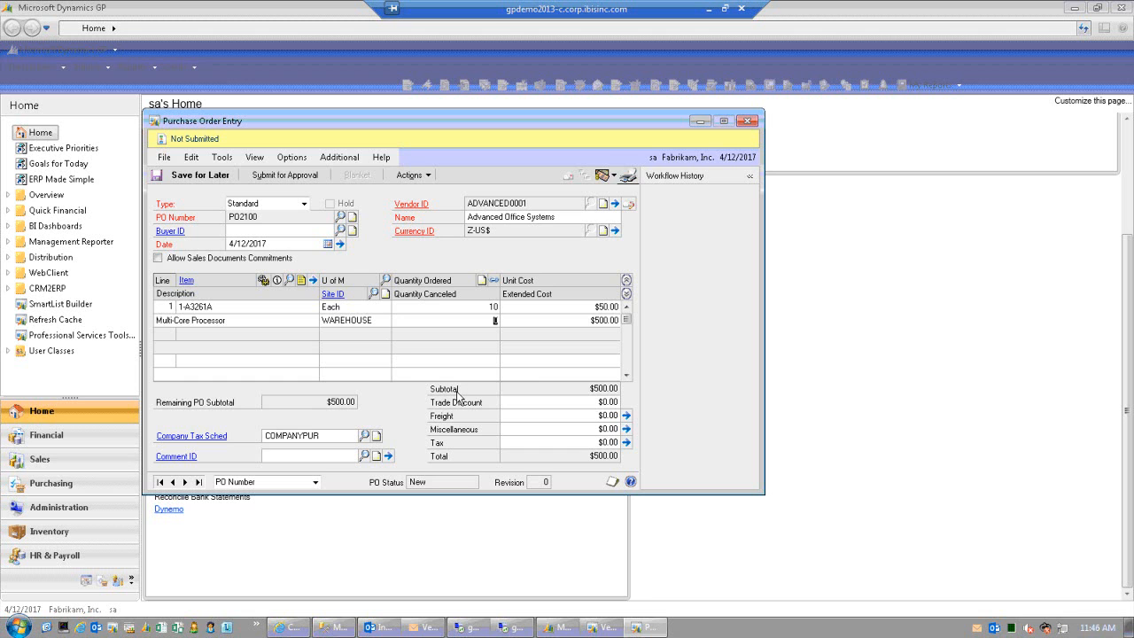
key("Tab")
- Save purchase order PO2100 and reopen it from the lookup
left_click(200, 176)
left_click(343, 218)
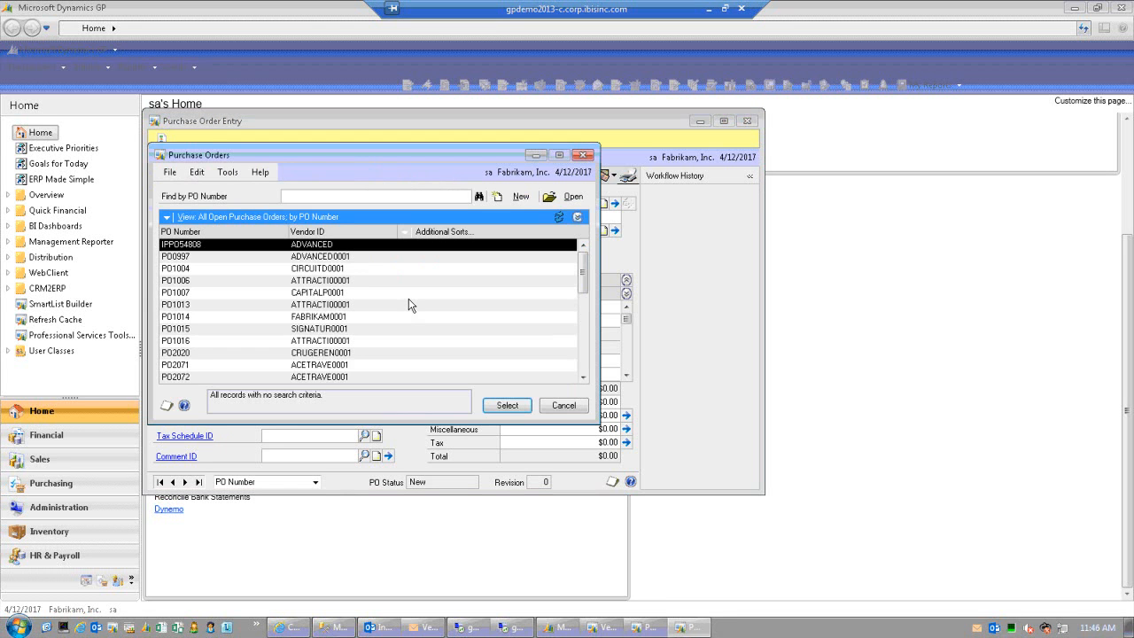
key("ctrl+End")
left_click(517, 405)
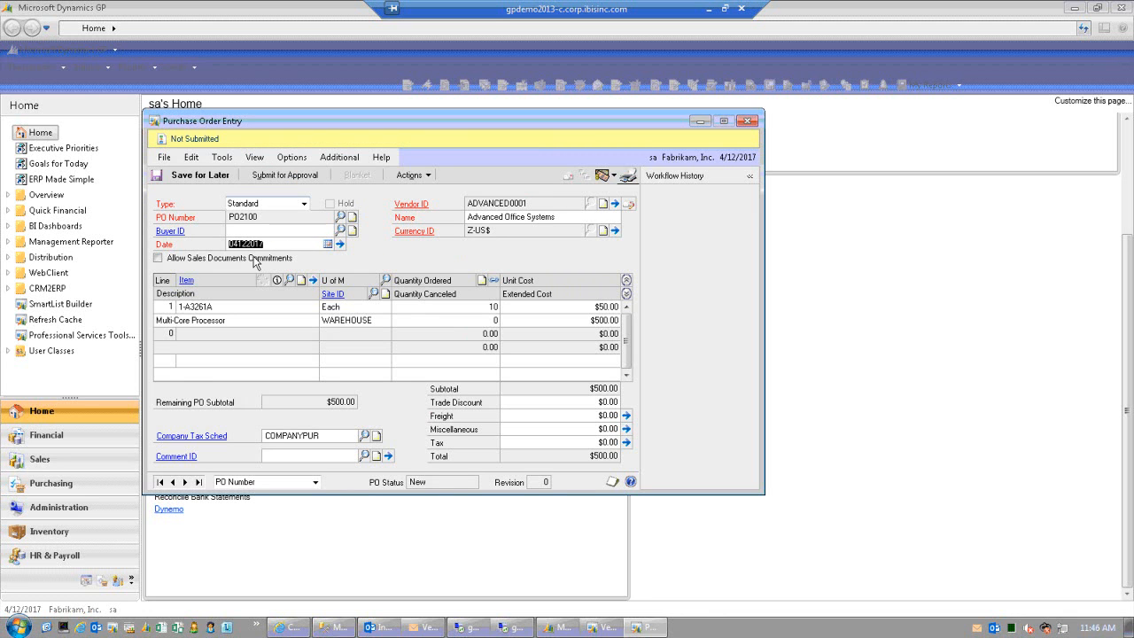
- Submit PO2100 for approval with the comment 'Need these for production'
left_click(280, 176)
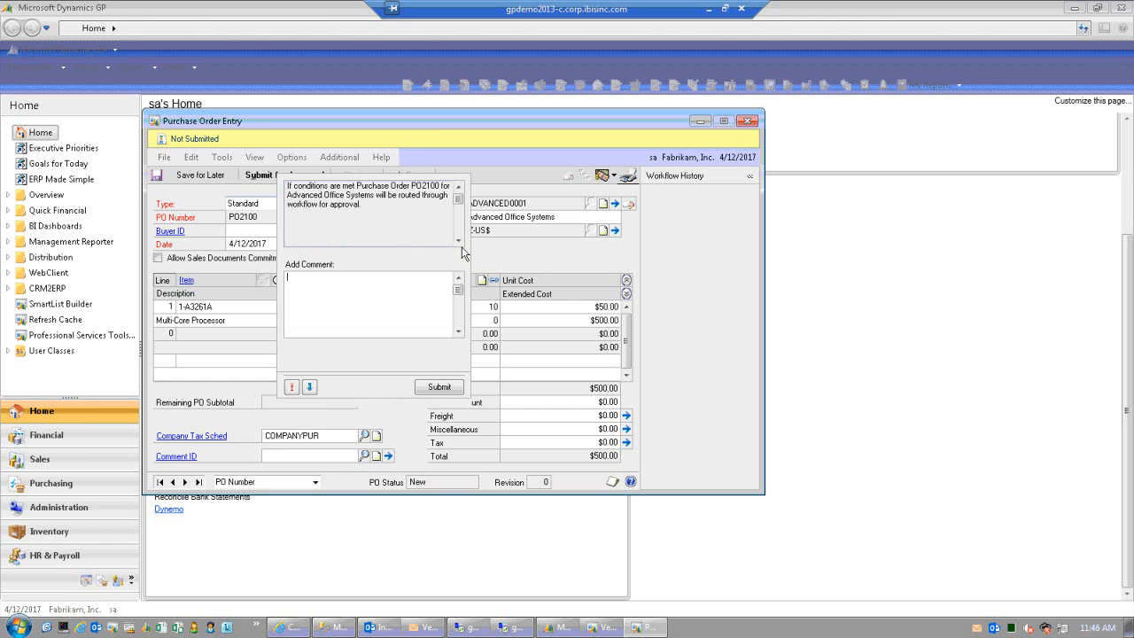
type("Need these for production")
left_click(442, 387)
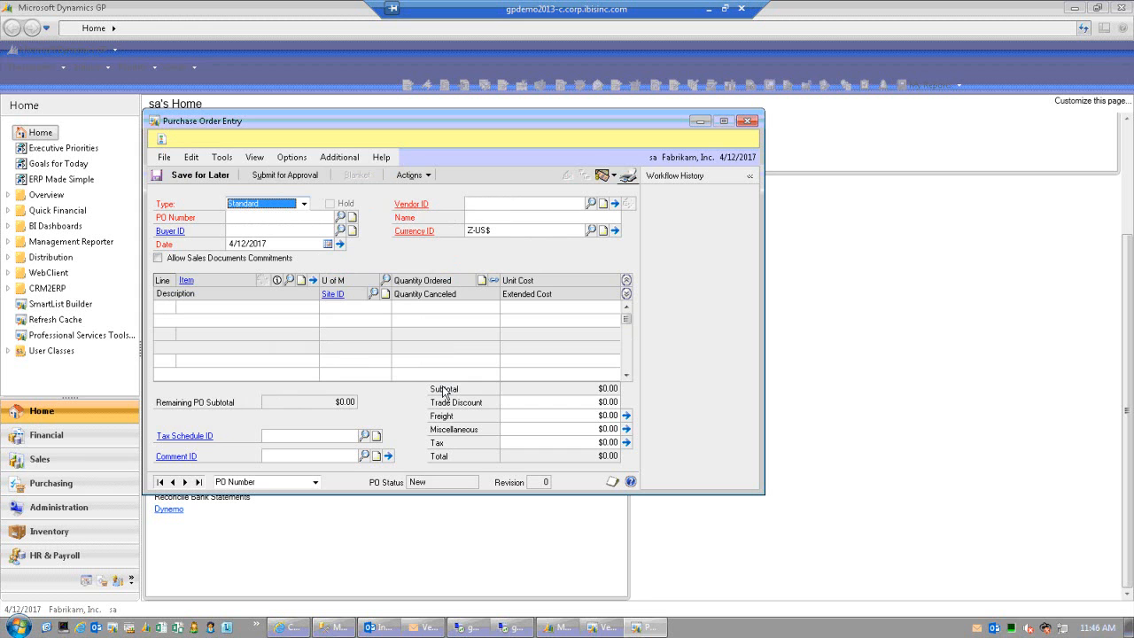
left_click(514, 629)
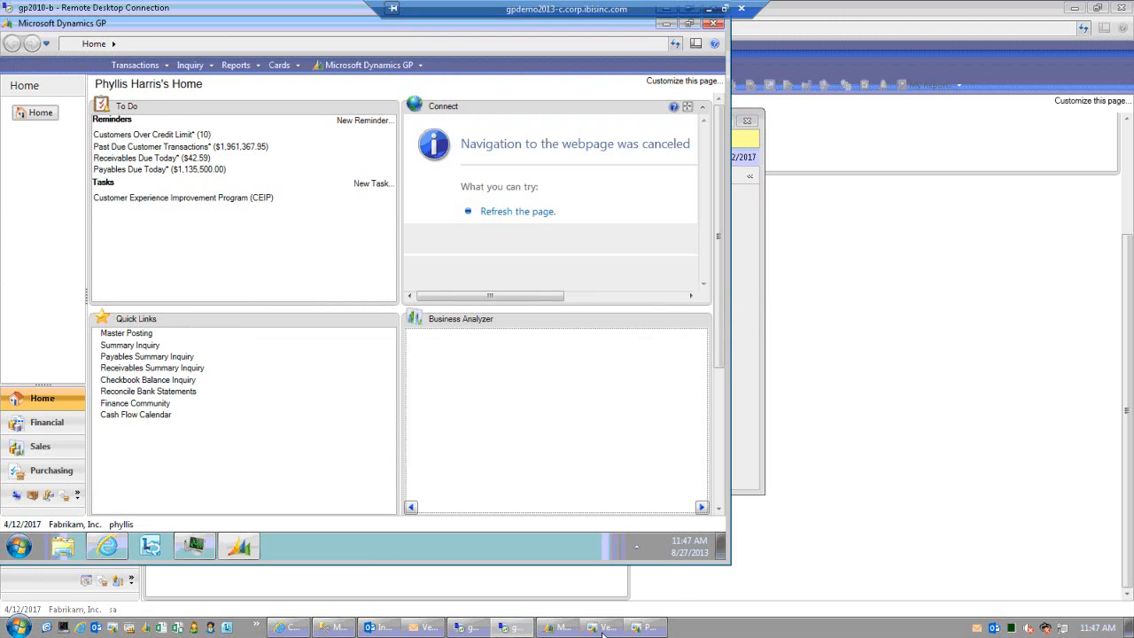
- Open the PO2100 approval-needed e-mail in Outlook and follow its Edit this Task link
mouse_move(645, 632)
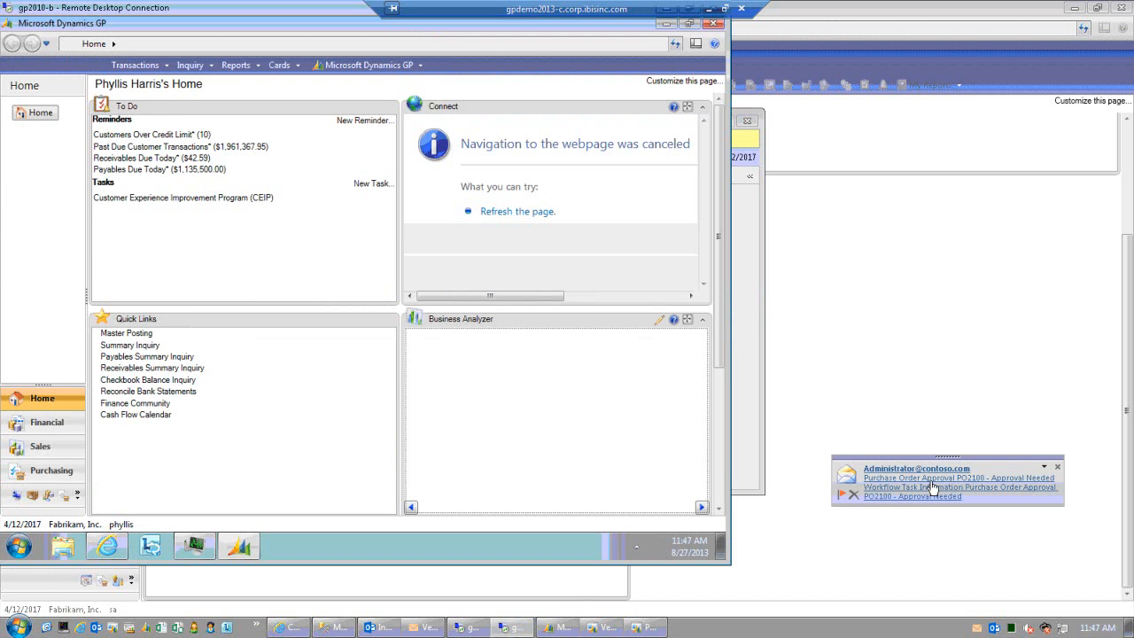
left_click(931, 483)
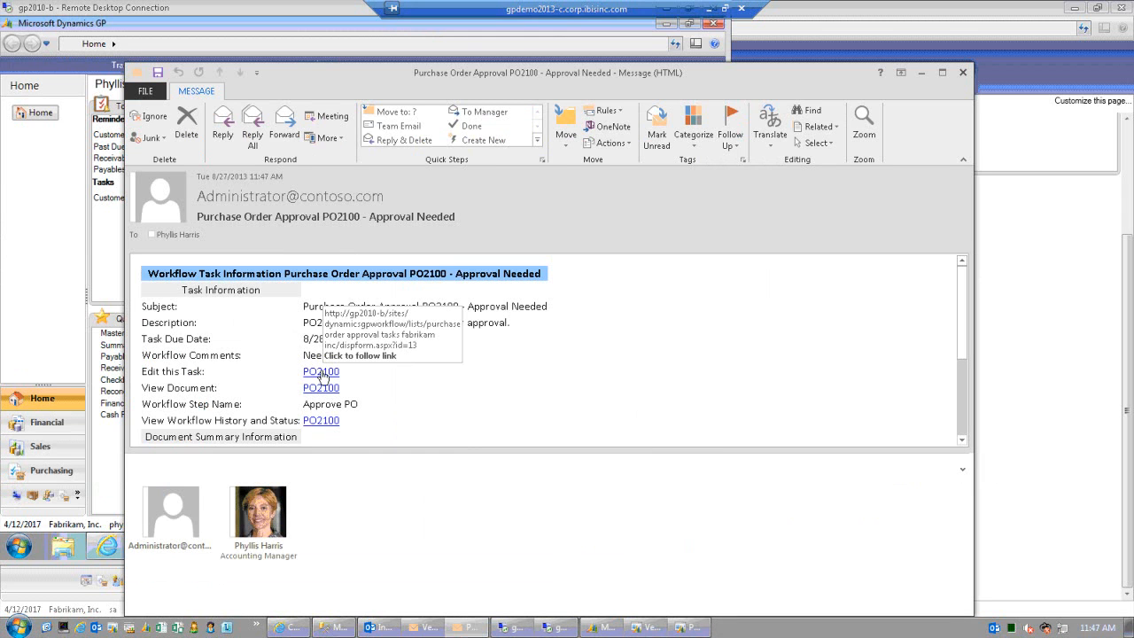
left_click(322, 372)
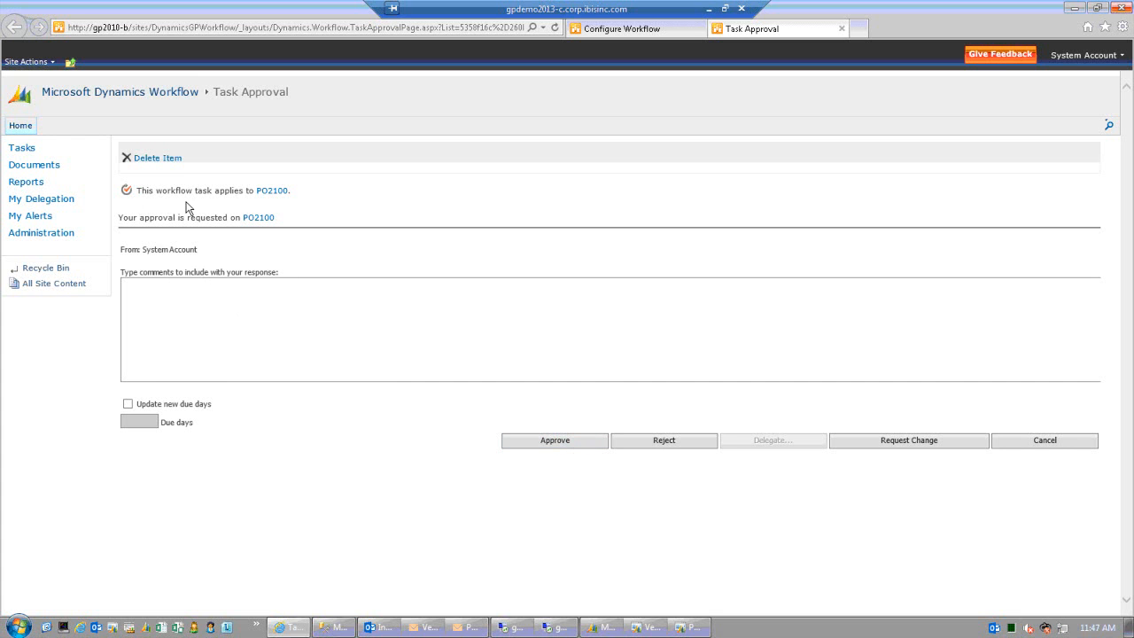
left_click(272, 191)
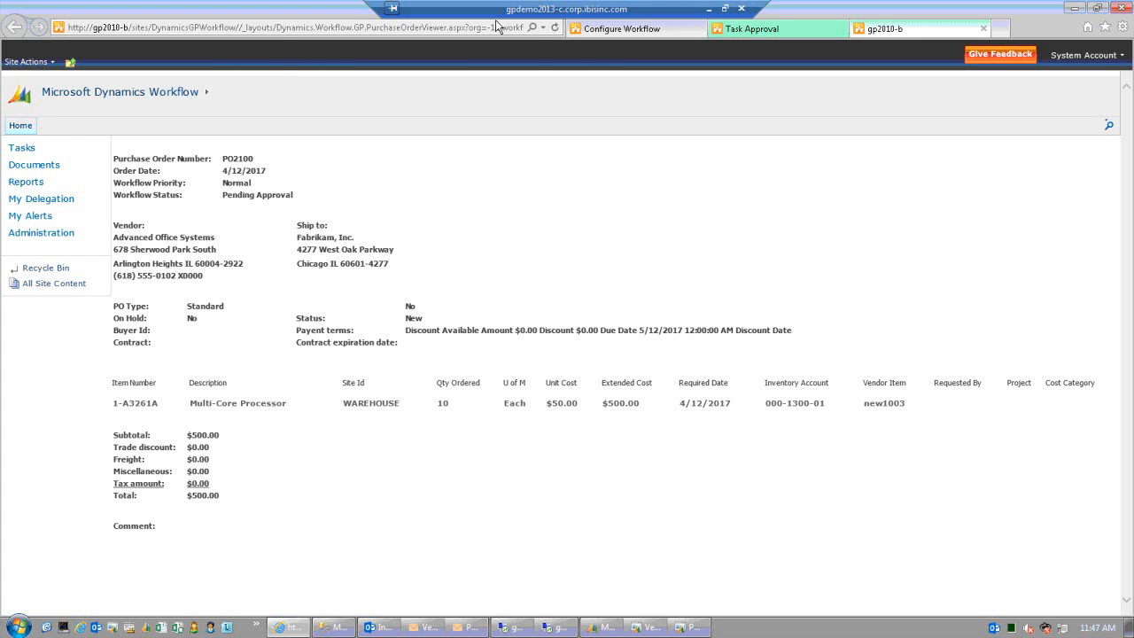
left_click(981, 31)
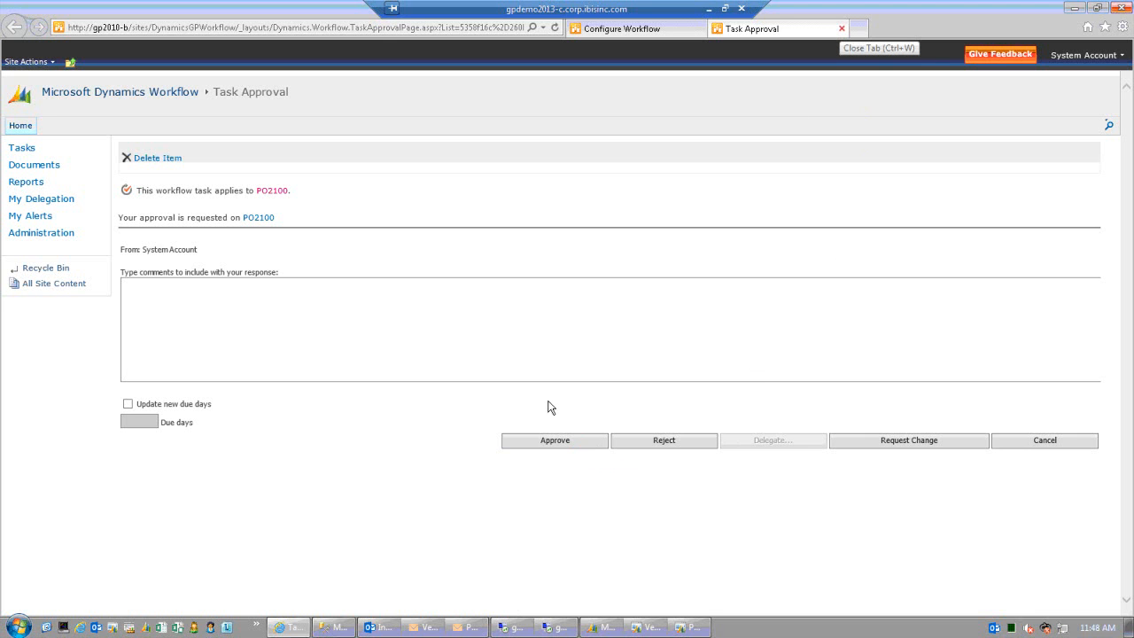
- Close the PO2100 Task Approval page and refresh the approver's workflow task list
left_click(842, 29)
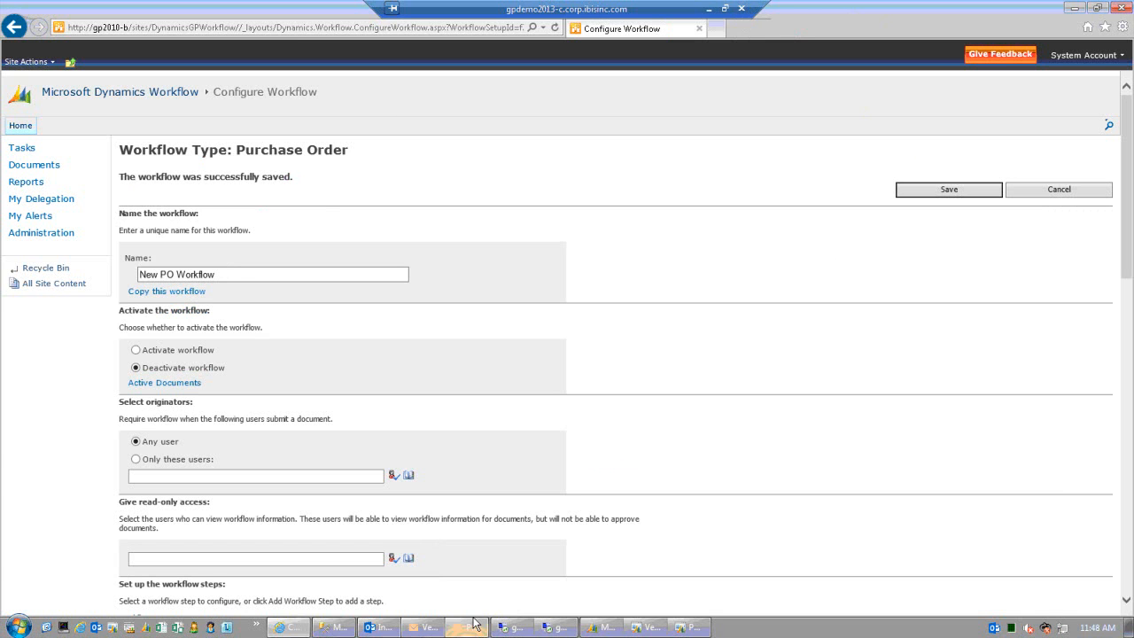
left_click(548, 629)
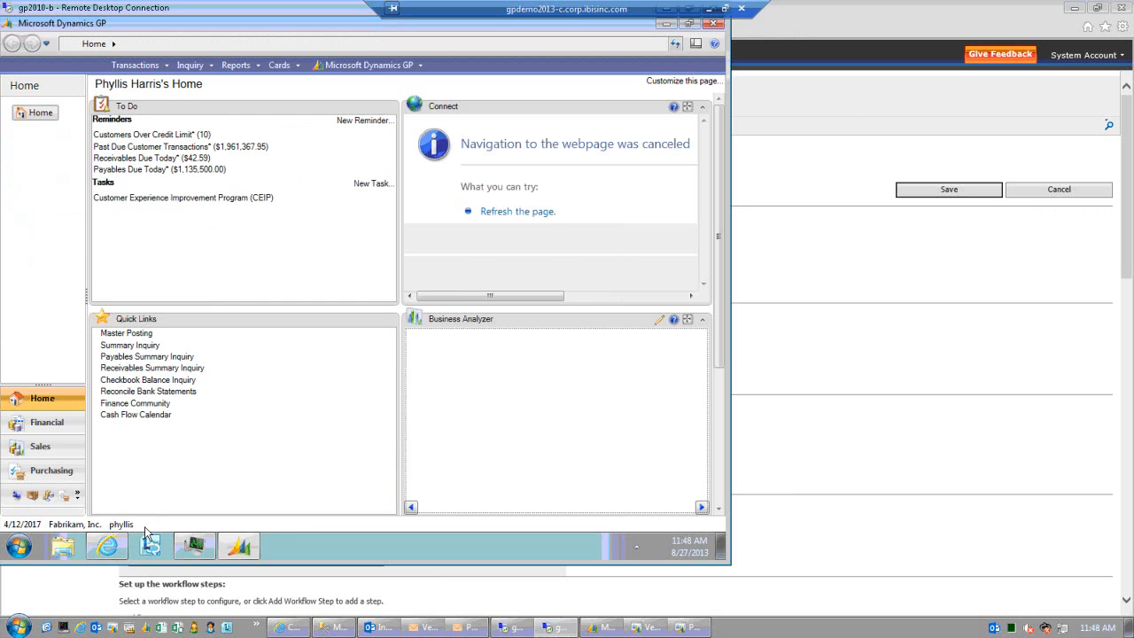
left_click(112, 549)
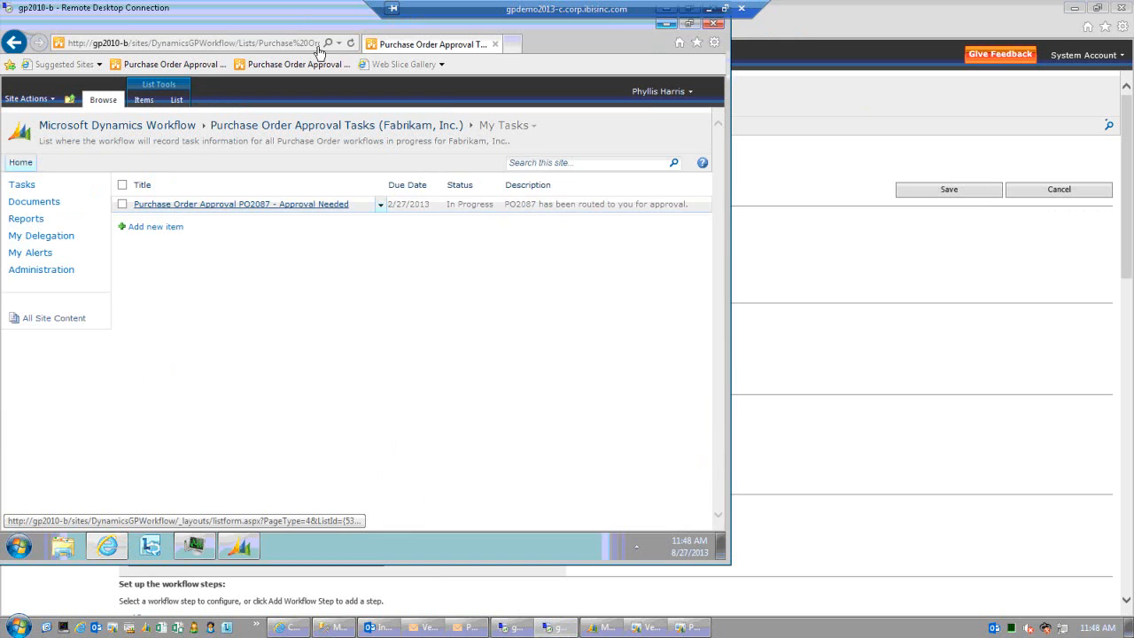
left_click(350, 44)
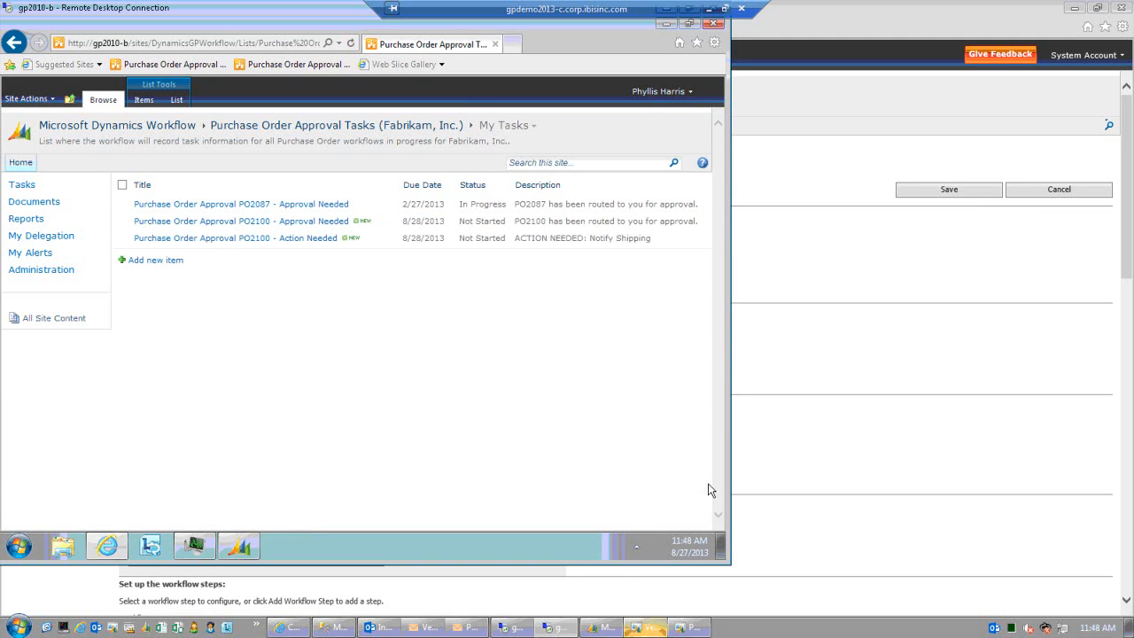
left_click_drag(306, 19, 387, 37)
left_click(60, 386)
- Check the Notify Shipping Dept step's approval settings, then return to the approver's My Tasks list
left_click(59, 238)
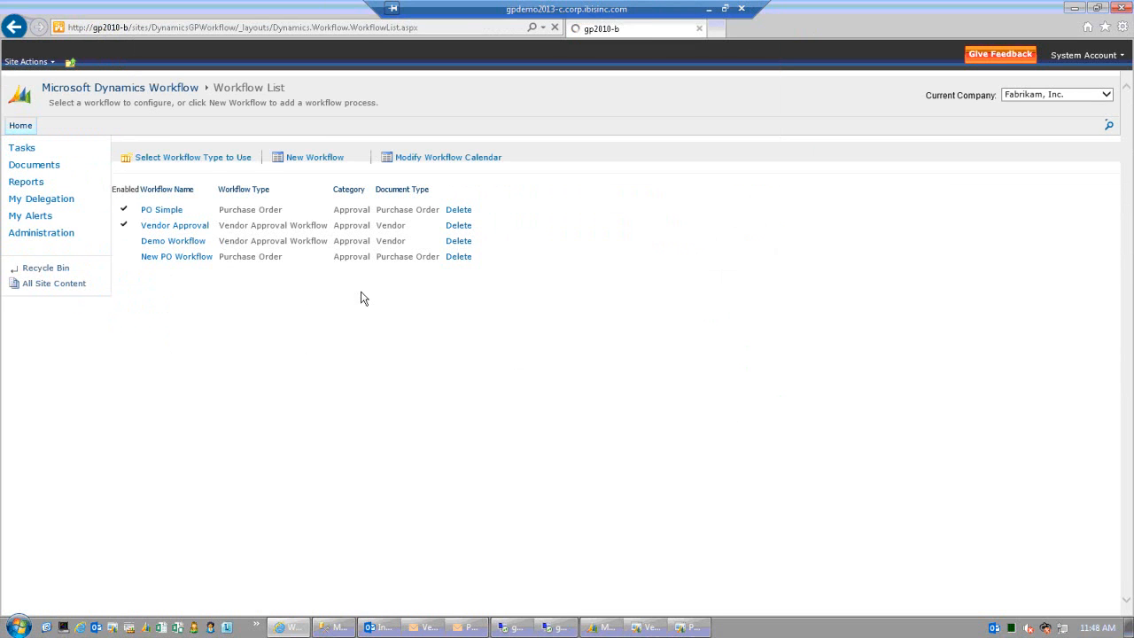
scroll(396, 346, "down", 5)
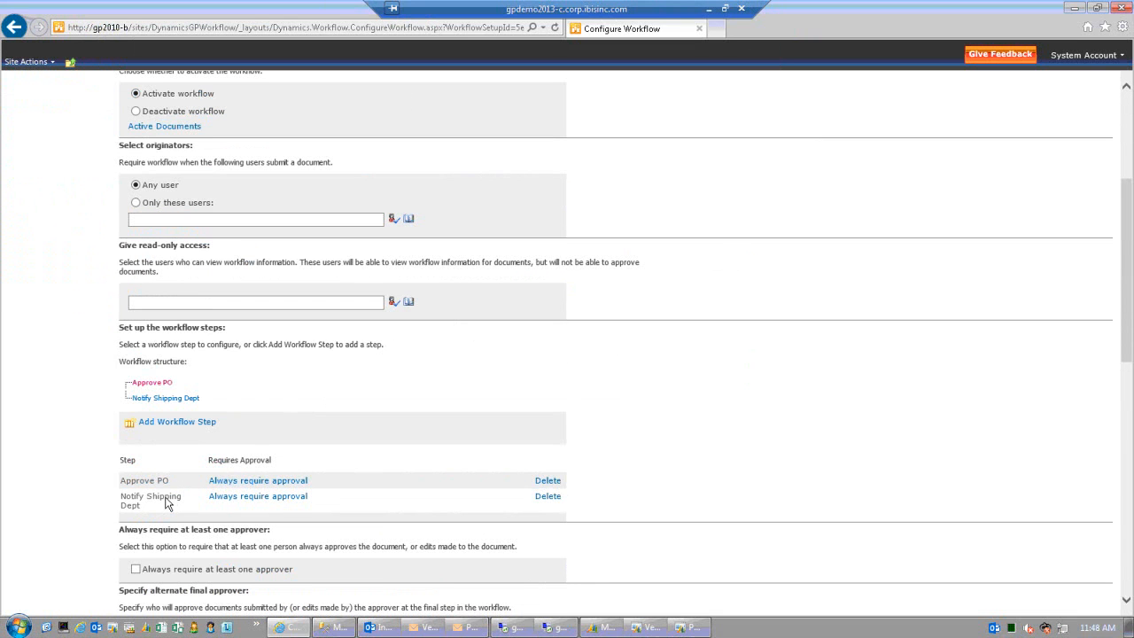
left_click(232, 498)
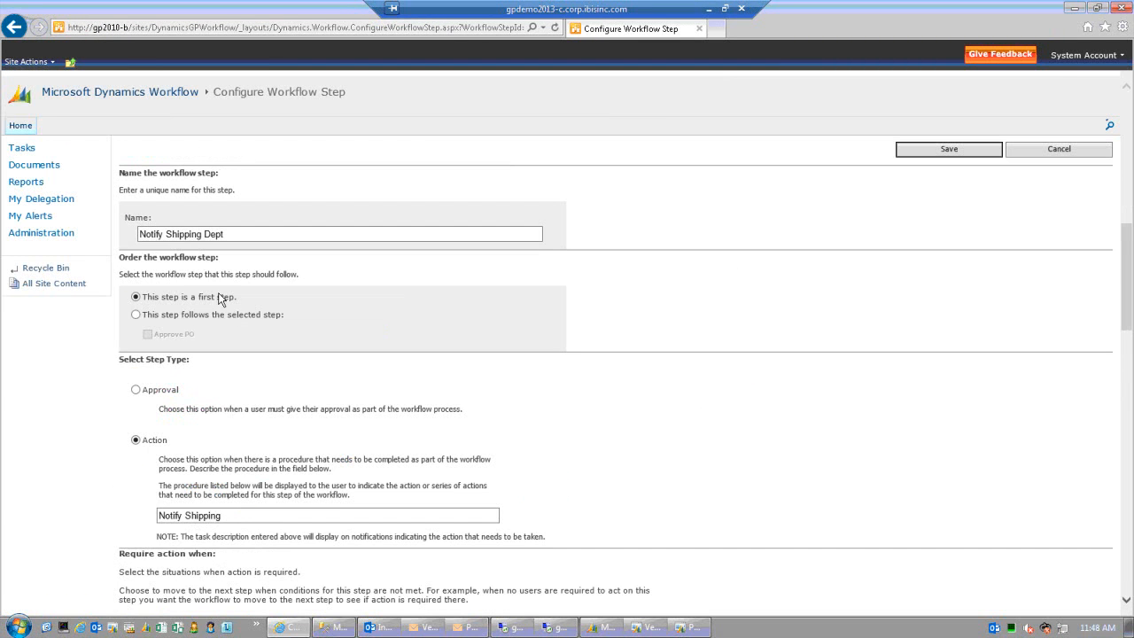
scroll(246, 363, "down", 2)
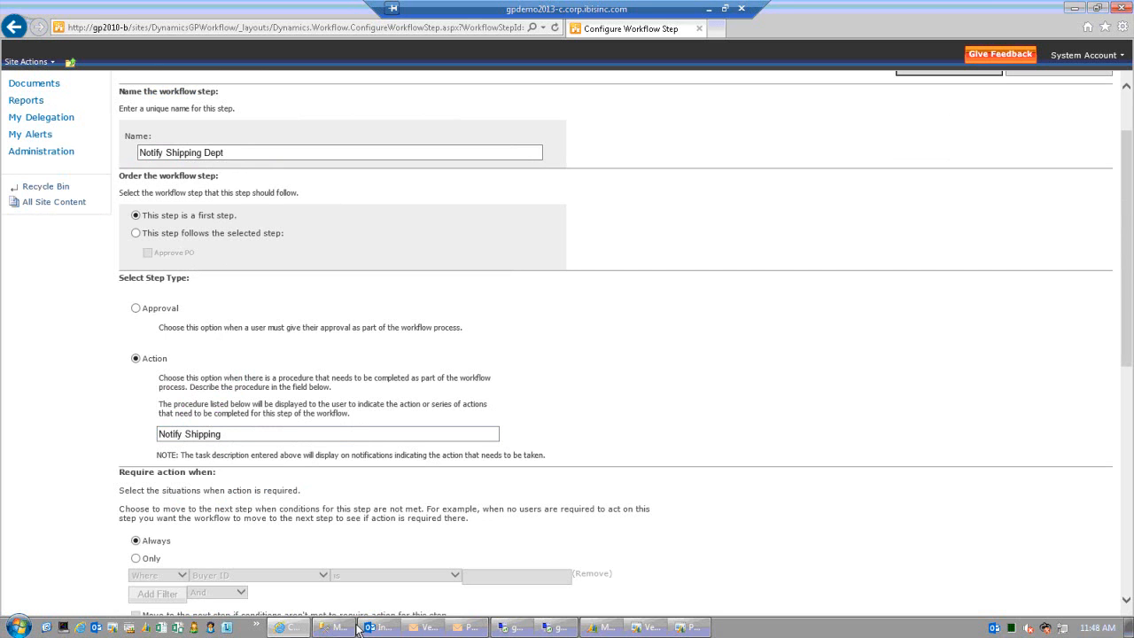
left_click(533, 626)
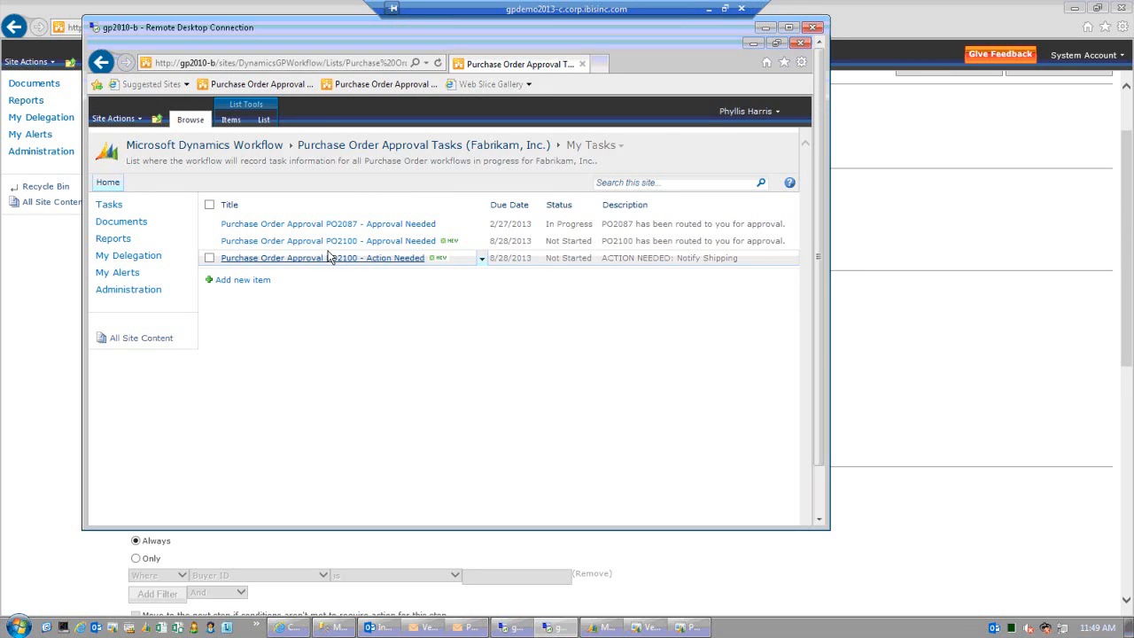
- Open the 'PO2100 - Approval Needed' task and approve it
left_click(410, 244)
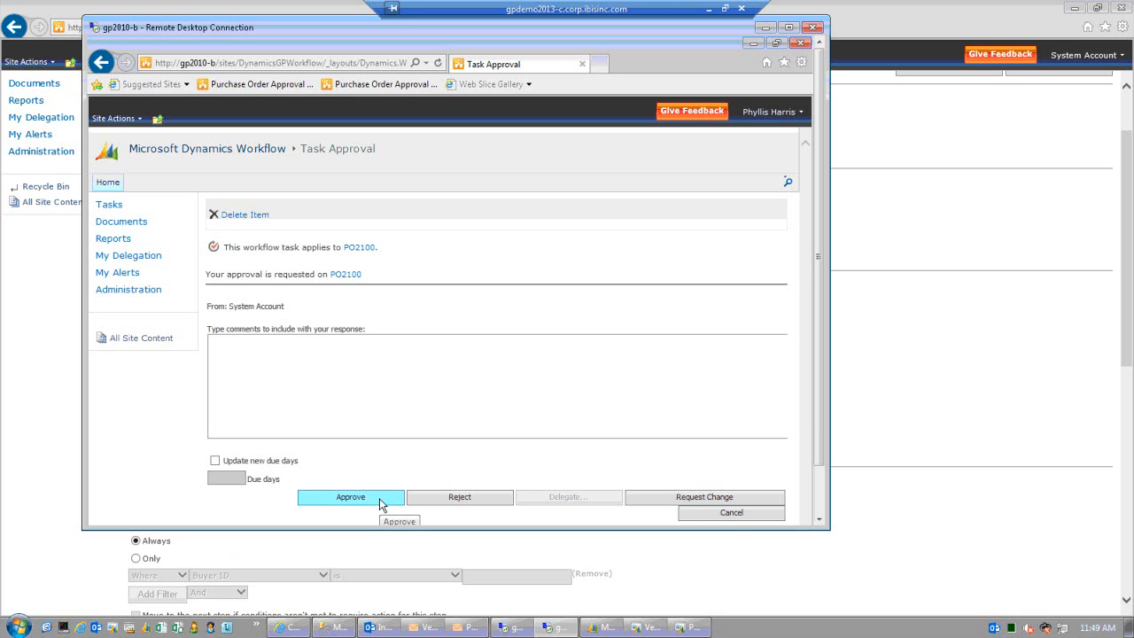
left_click(381, 498)
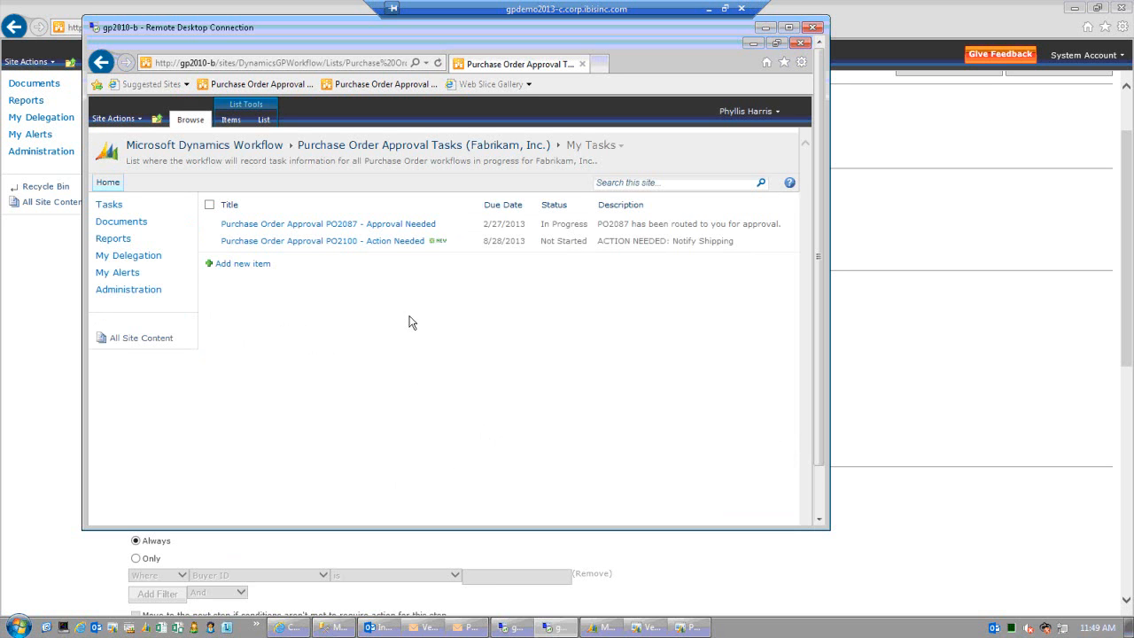
- Complete PO2100's Notify Shipping action task with the comment 'omining in on Friday'
left_click(402, 241)
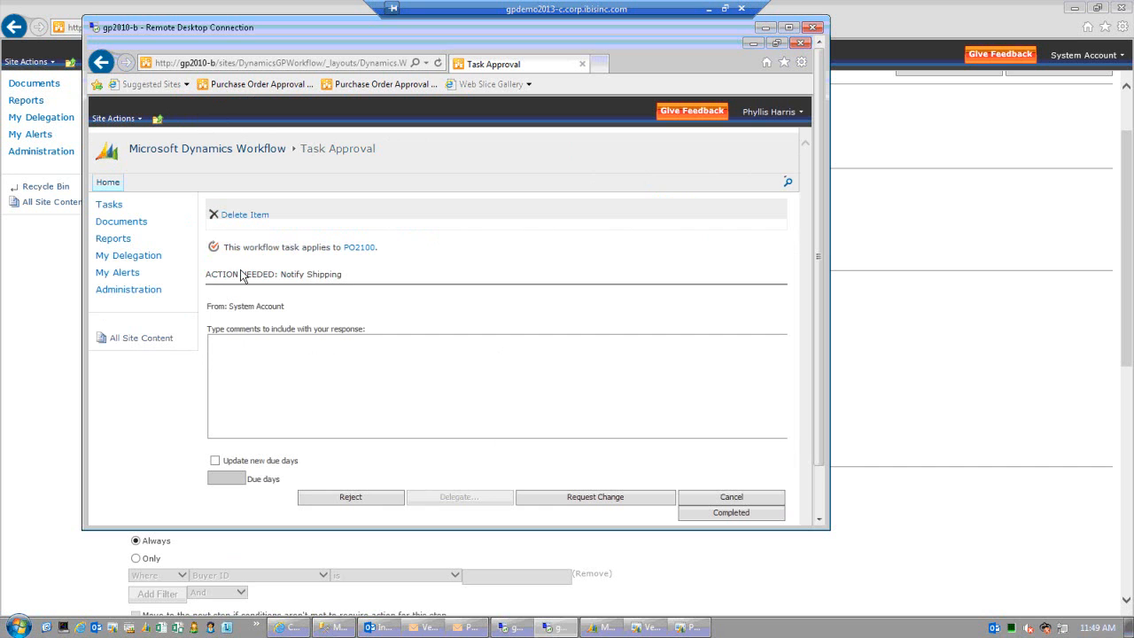
left_click(270, 348)
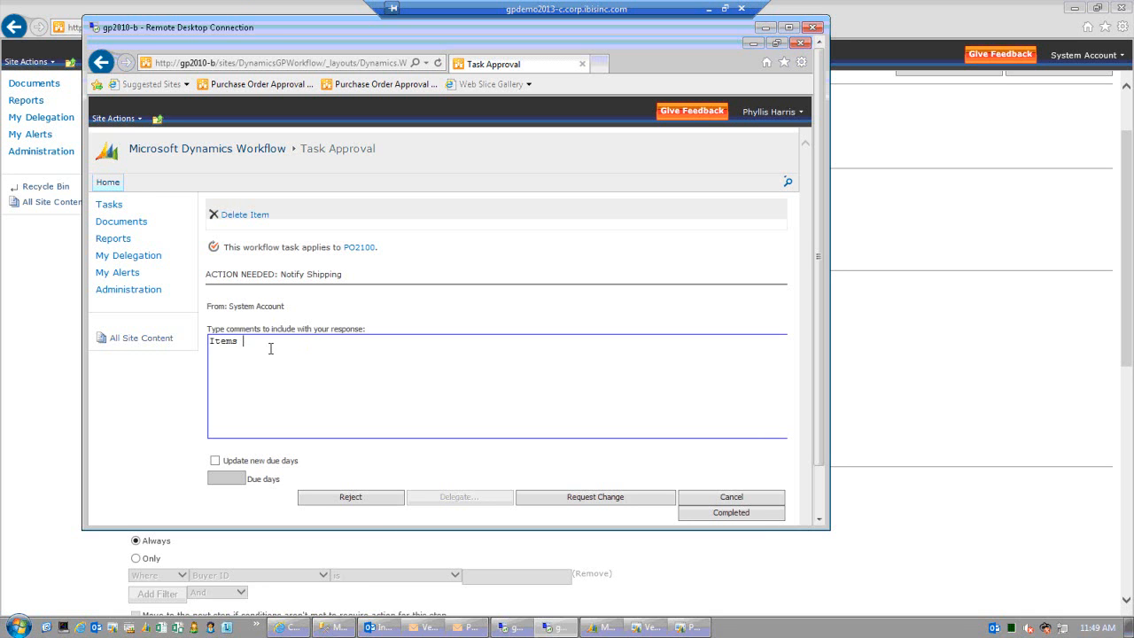
type("omin")
type("ing")
type(" in on Friday")
left_click(740, 514)
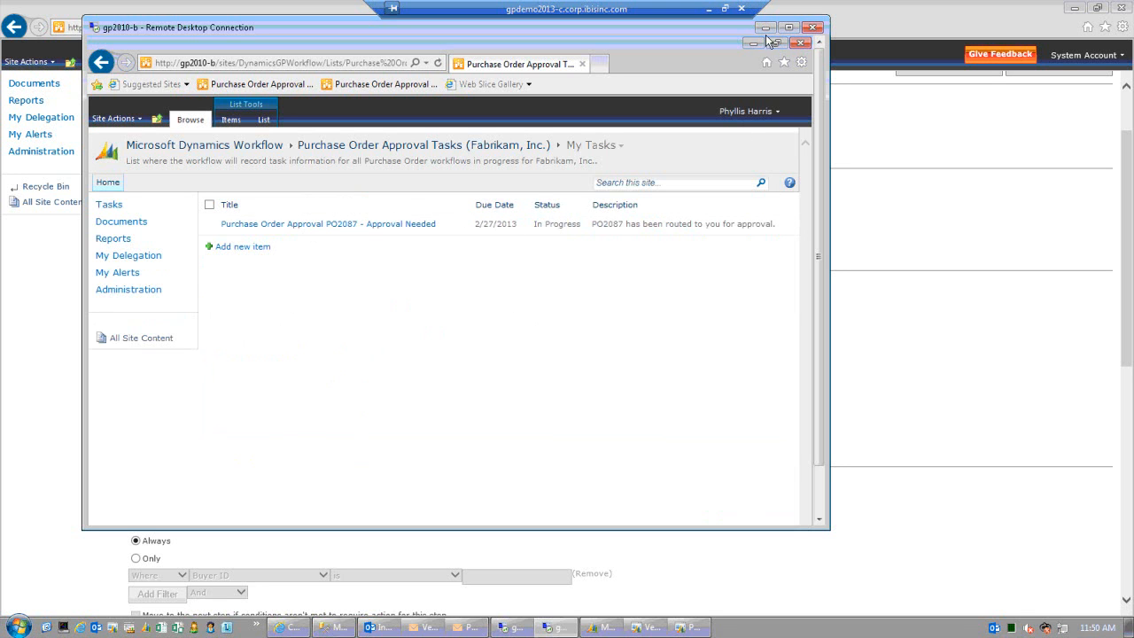
- Close the Purchase Order Entry window and save the Notify Shipping Dept workflow step
left_click(917, 399)
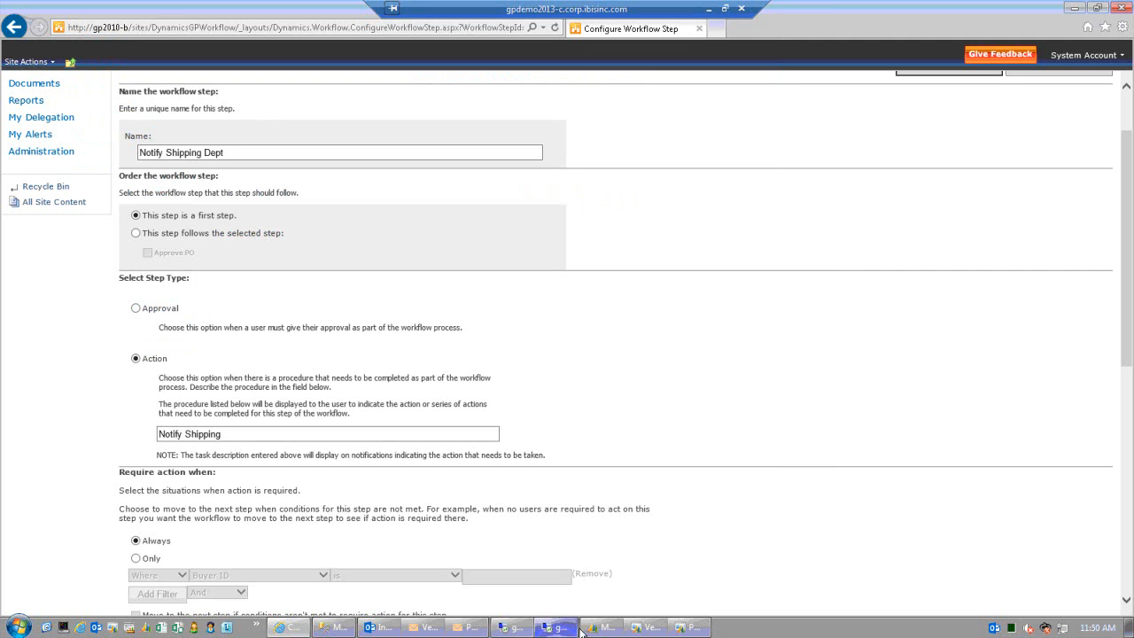
left_click(749, 122)
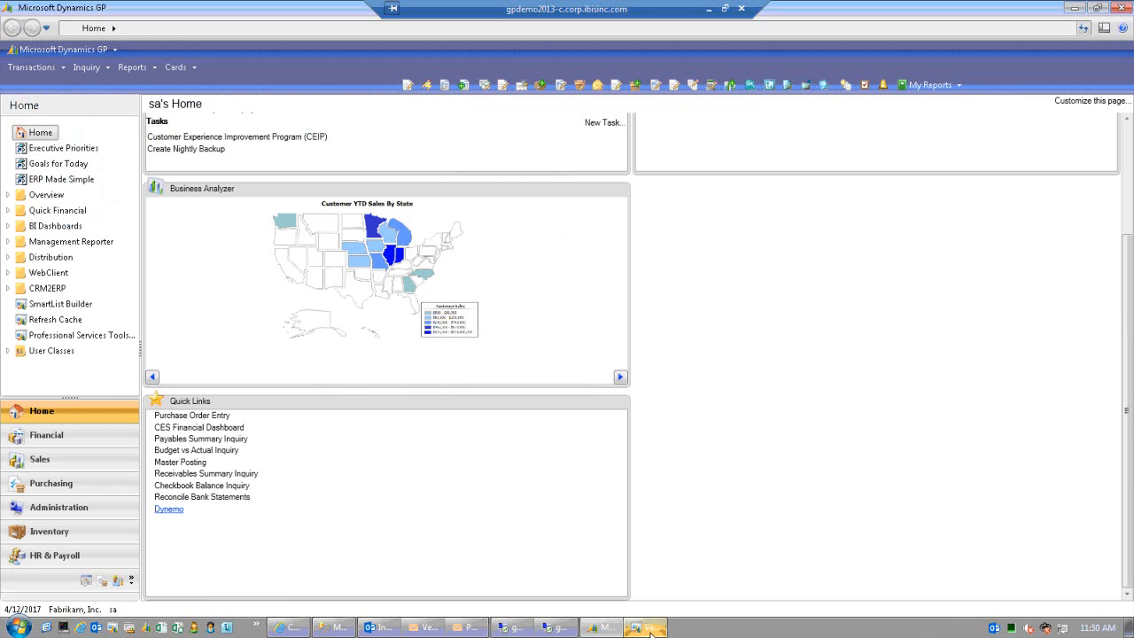
left_click(651, 630)
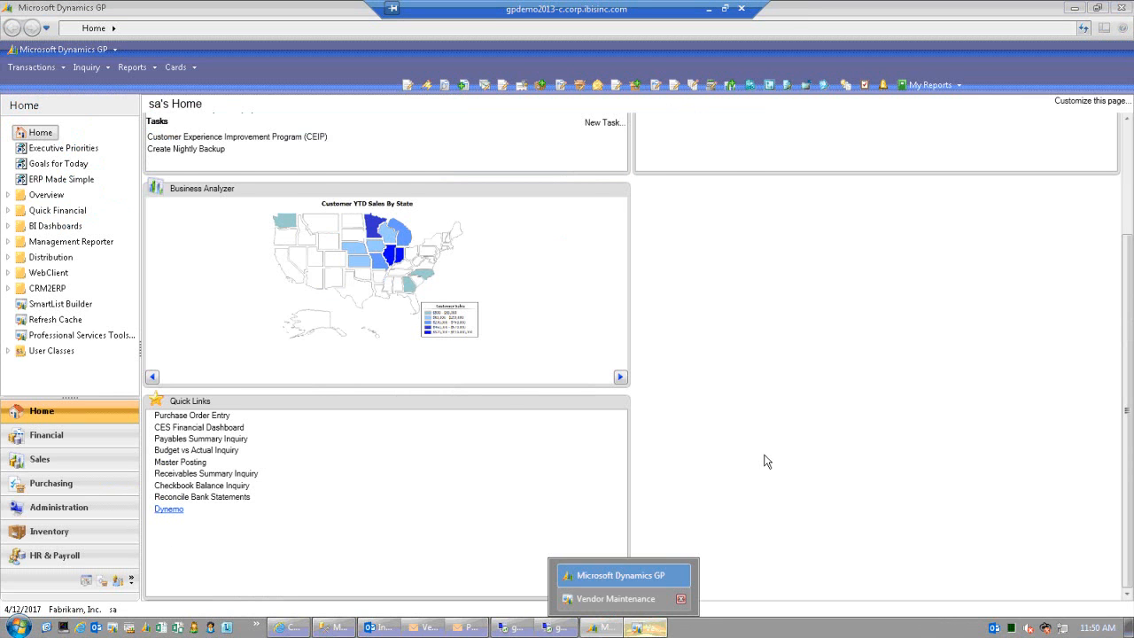
left_click(620, 599)
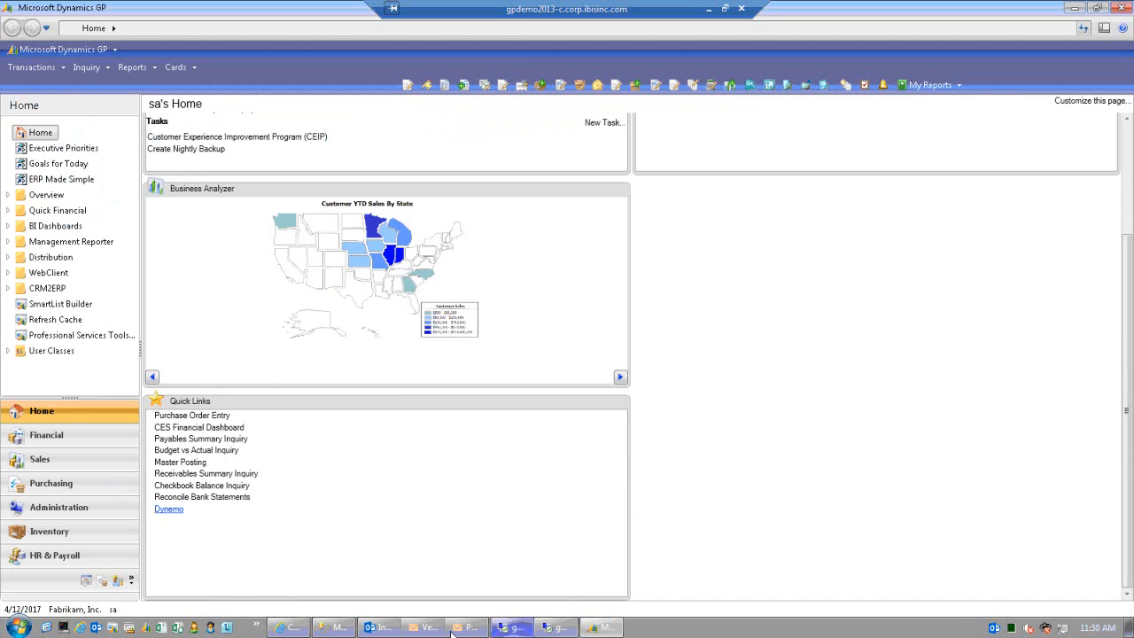
left_click(297, 629)
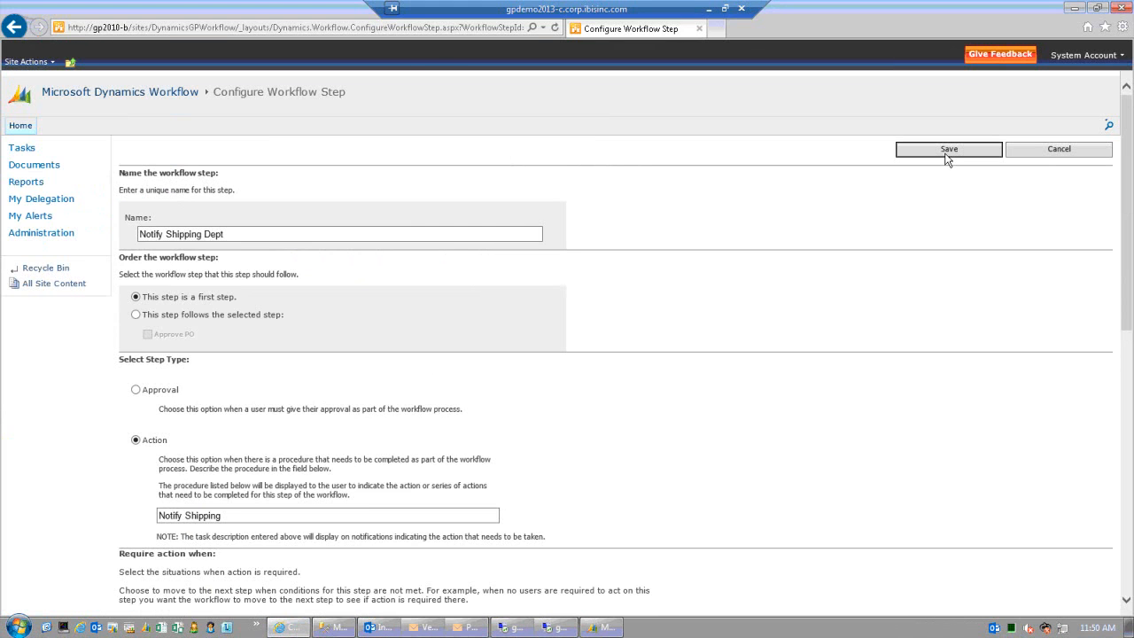
left_click(947, 156)
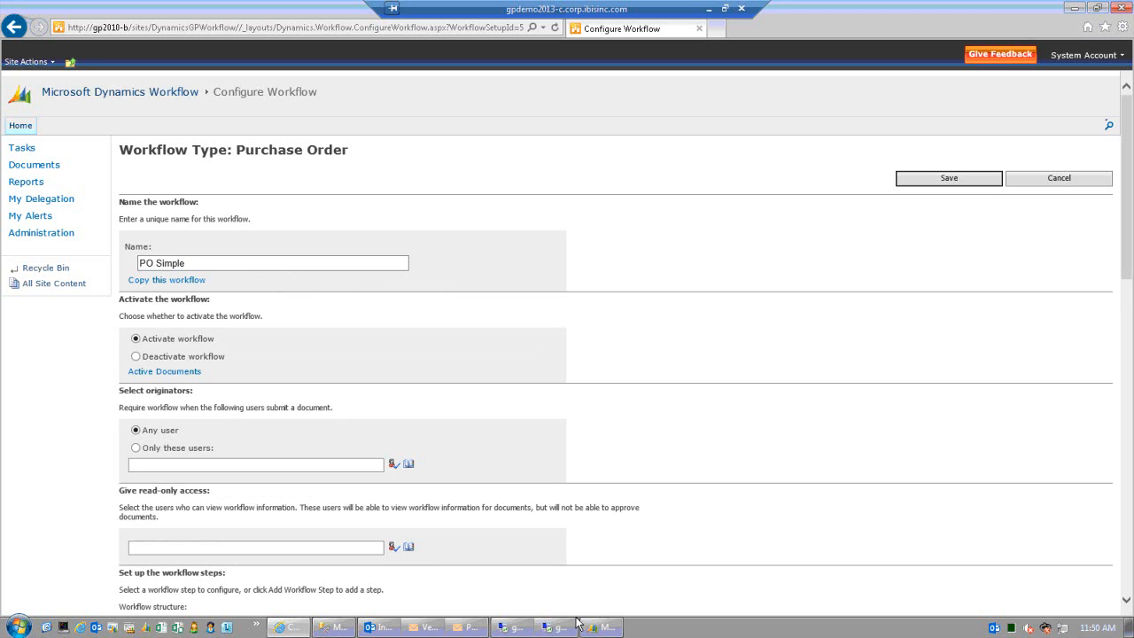
- Bring the Dynamics GP window with sa's Home page back to the front
left_click(617, 628)
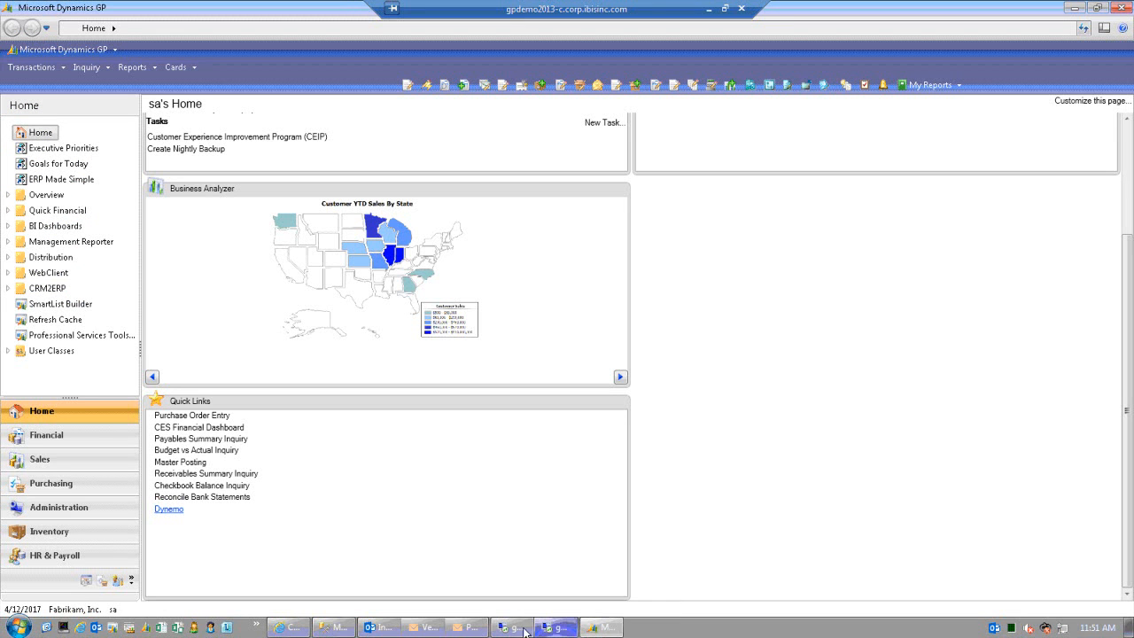
mouse_move(491, 632)
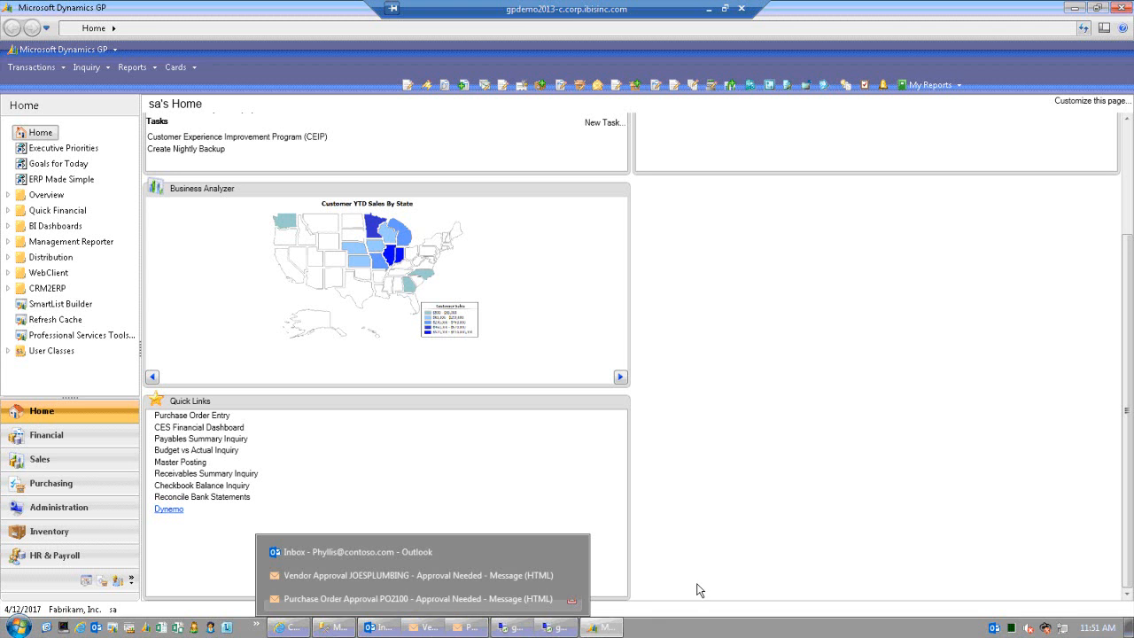
left_click(611, 628)
left_click(611, 630)
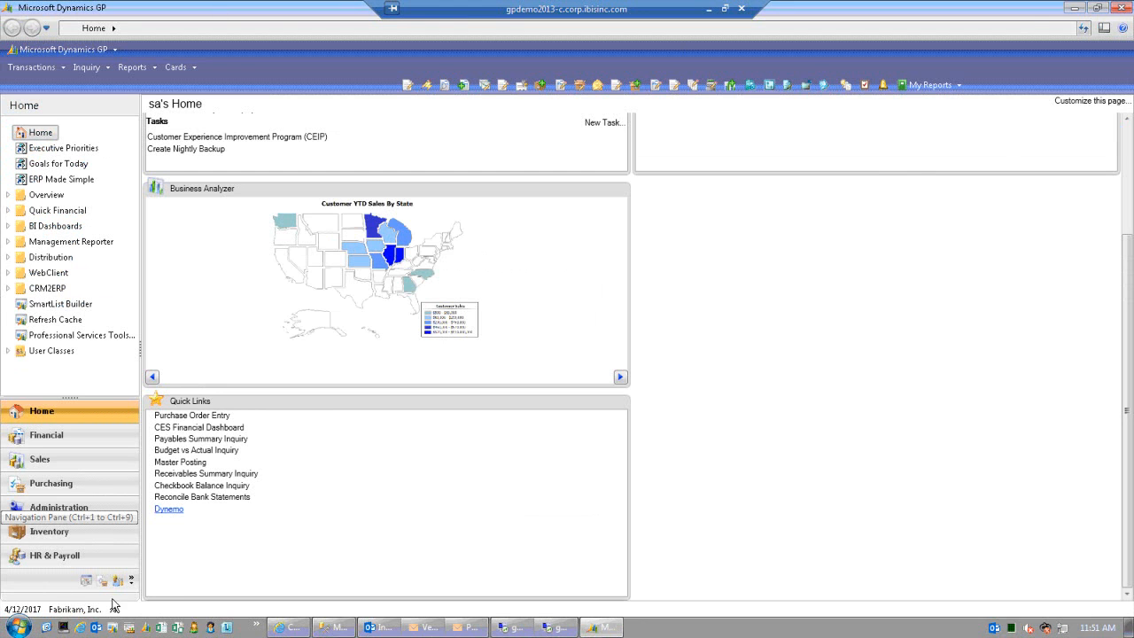
- Review Fabrikam's Workflow Setup under Tools > Setup, then return to the PO Simple workflow page
left_click(89, 52)
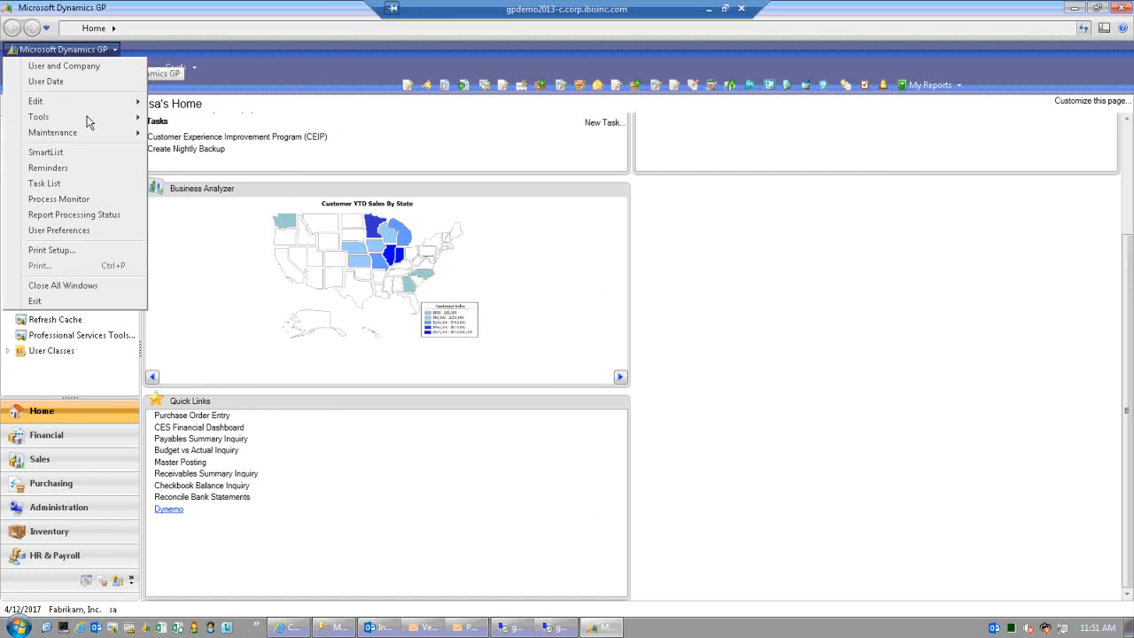
mouse_move(87, 122)
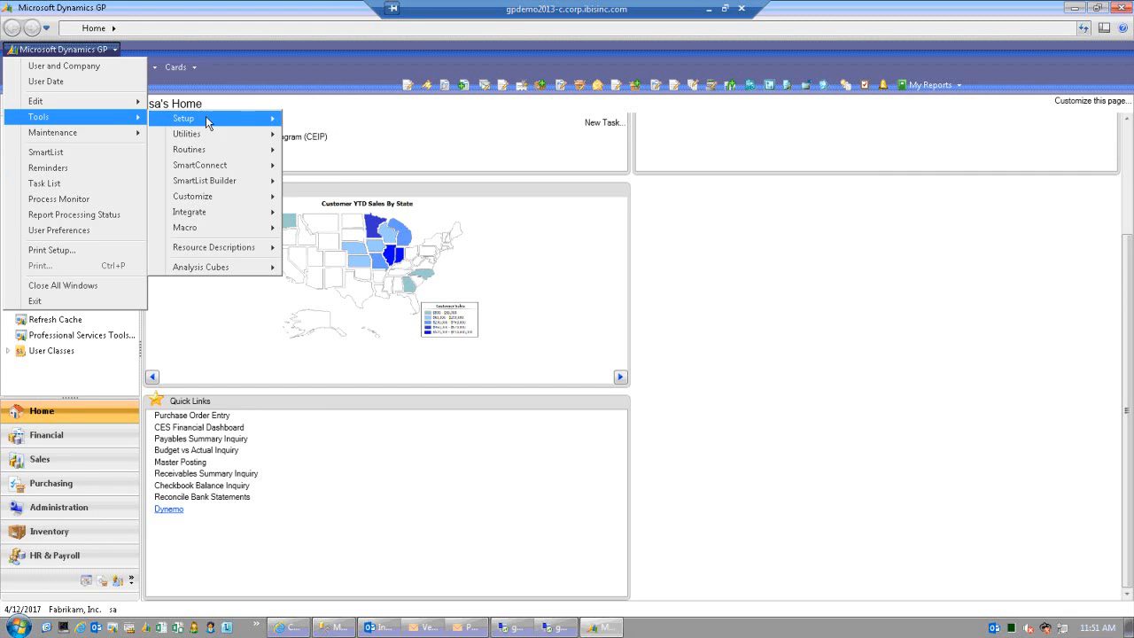
mouse_move(210, 122)
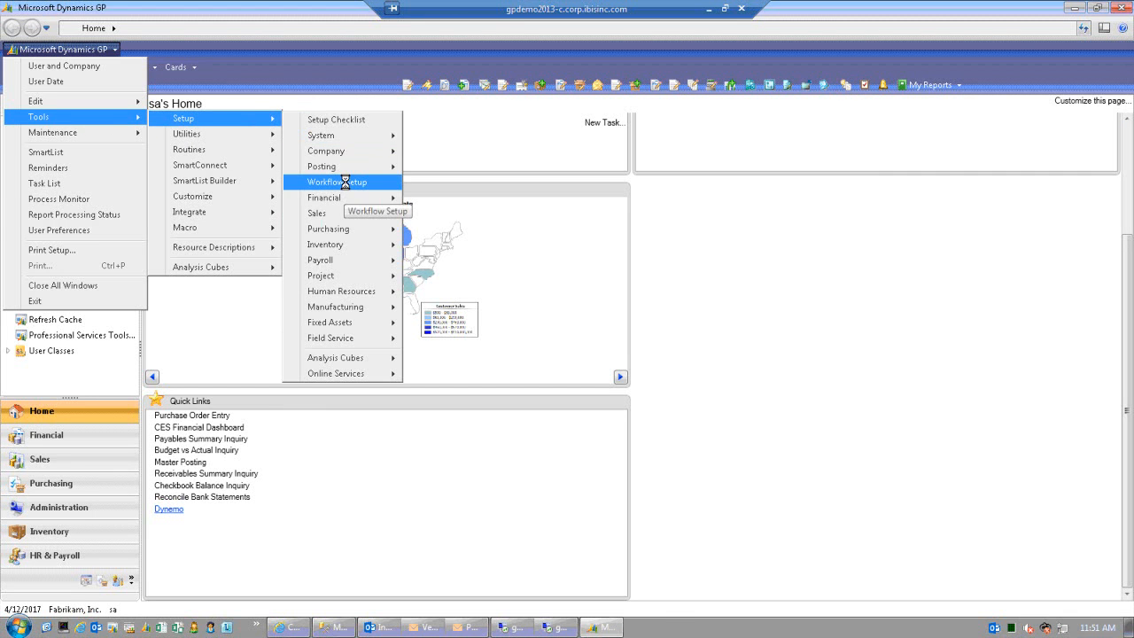
left_click(347, 184)
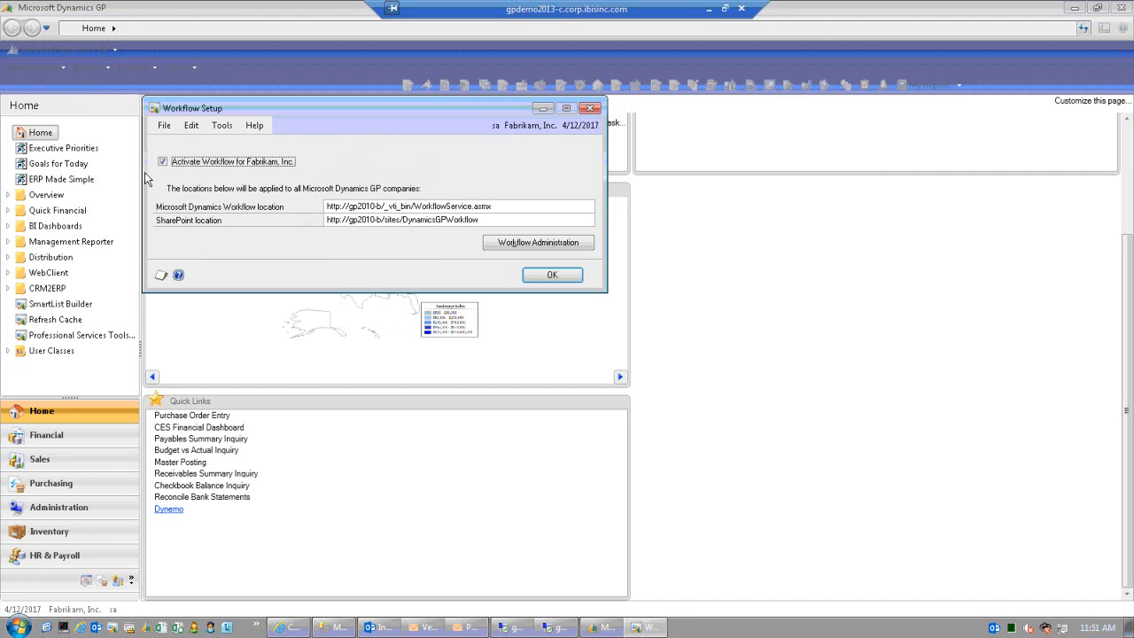
left_click(552, 275)
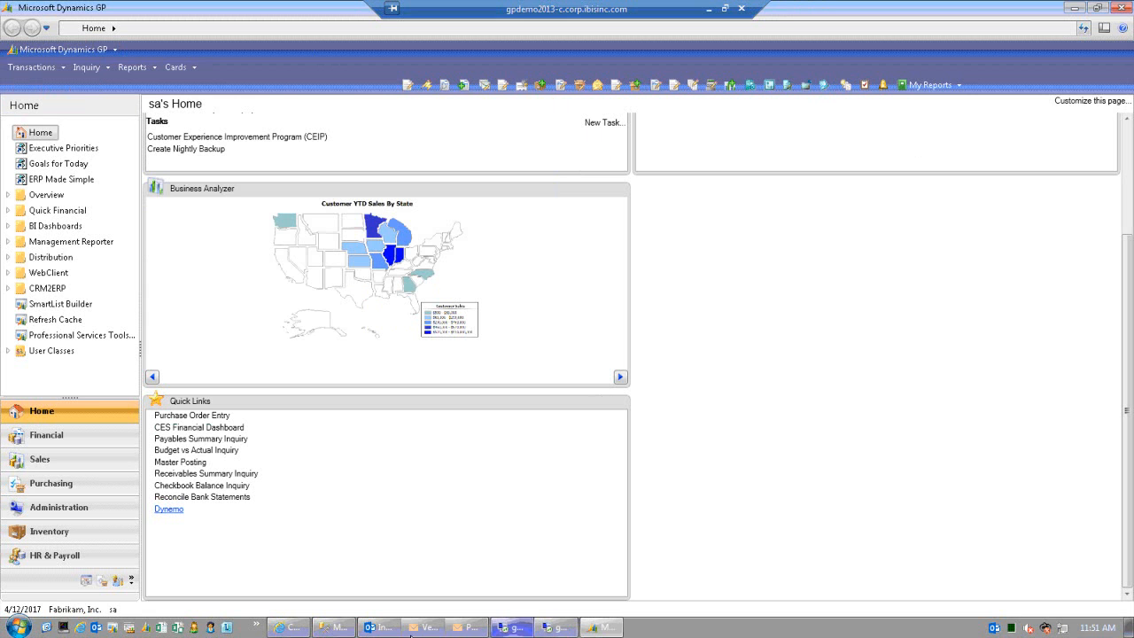
left_click(296, 628)
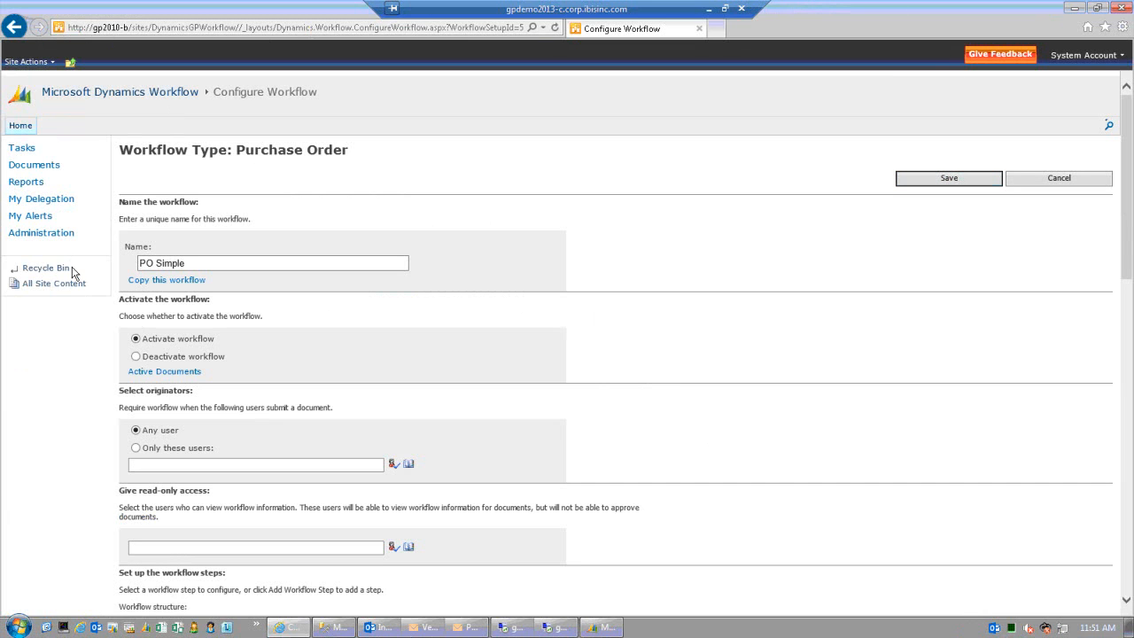
- Open Workflow User Delegation and select all workflows for delegation
left_click(31, 152)
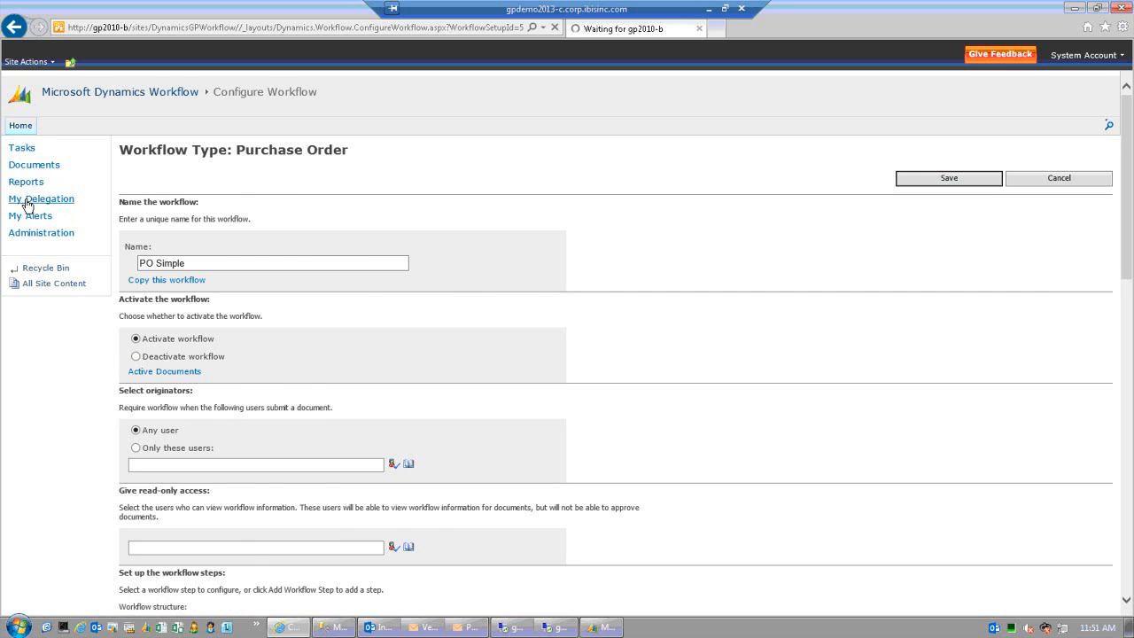
left_click(28, 203)
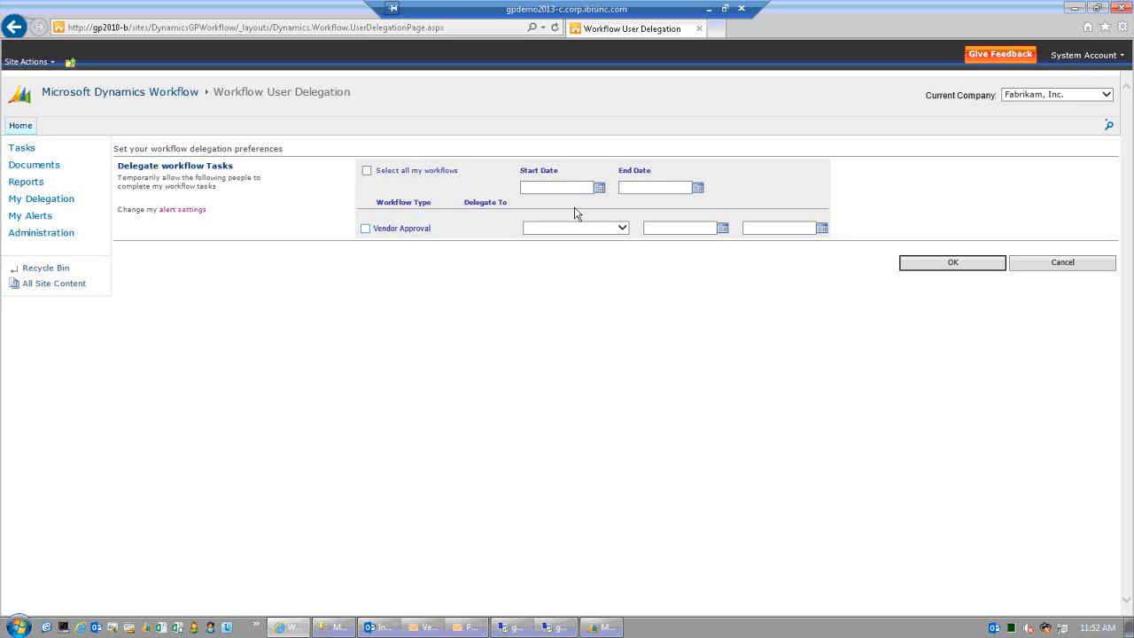
left_click(366, 170)
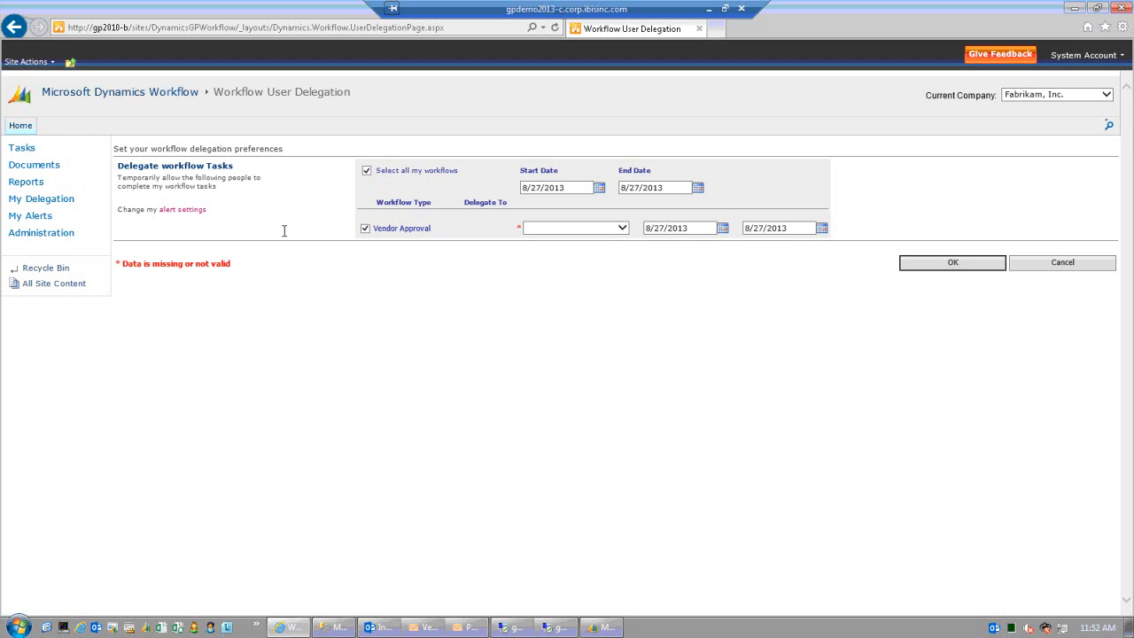
- Assign a Vendor Approval delegate with end date 8/31/2013, then open My Alerts
left_click(622, 227)
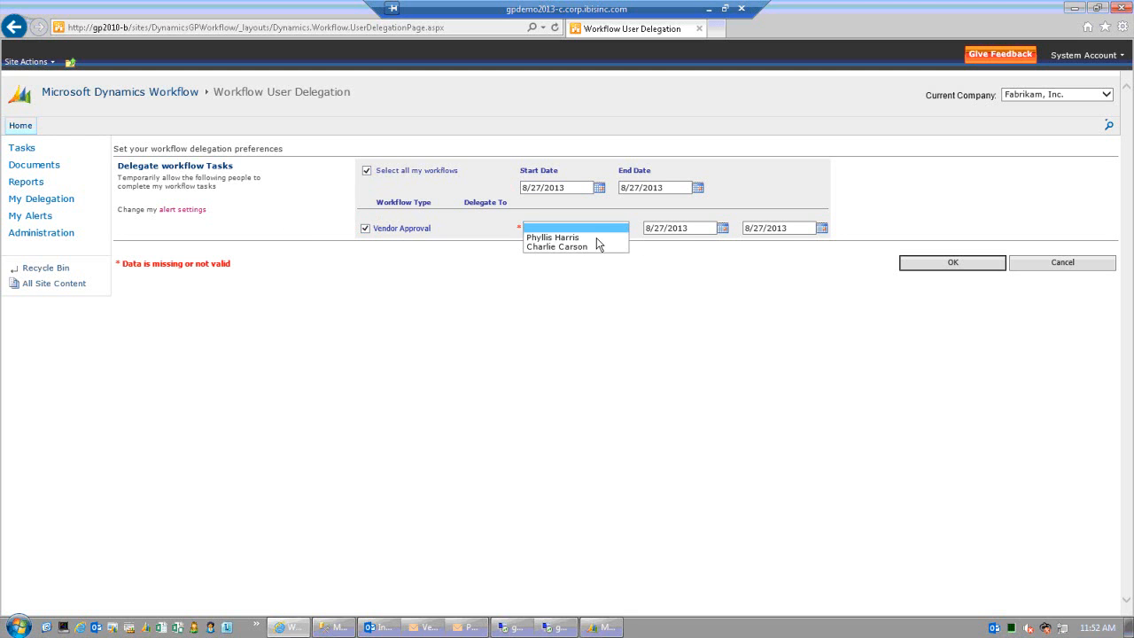
left_click(591, 247)
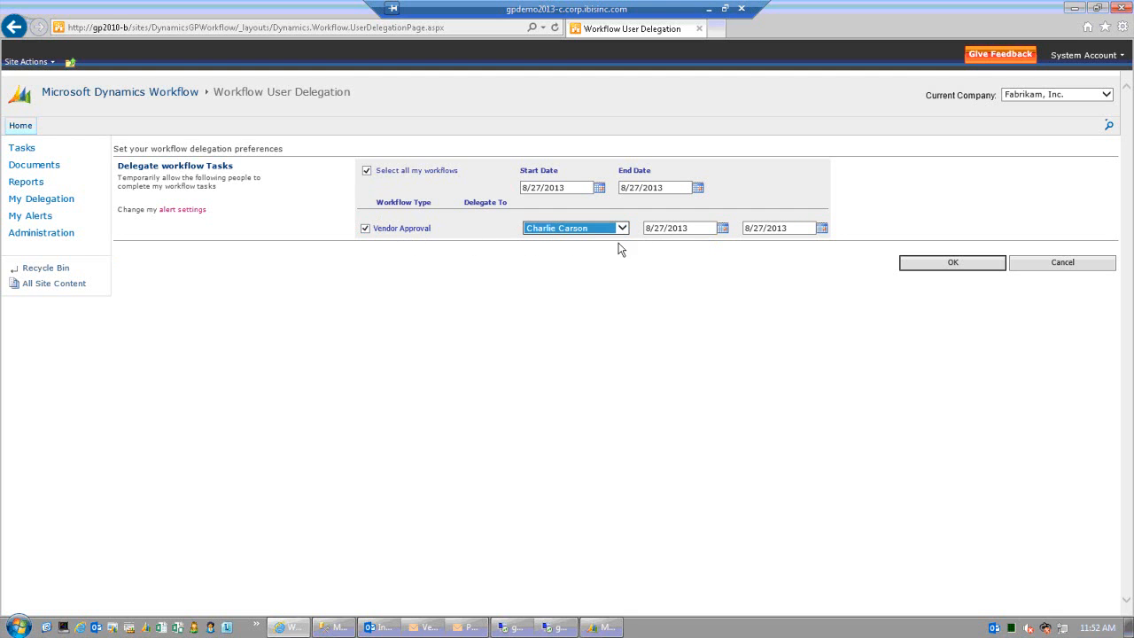
left_click(822, 229)
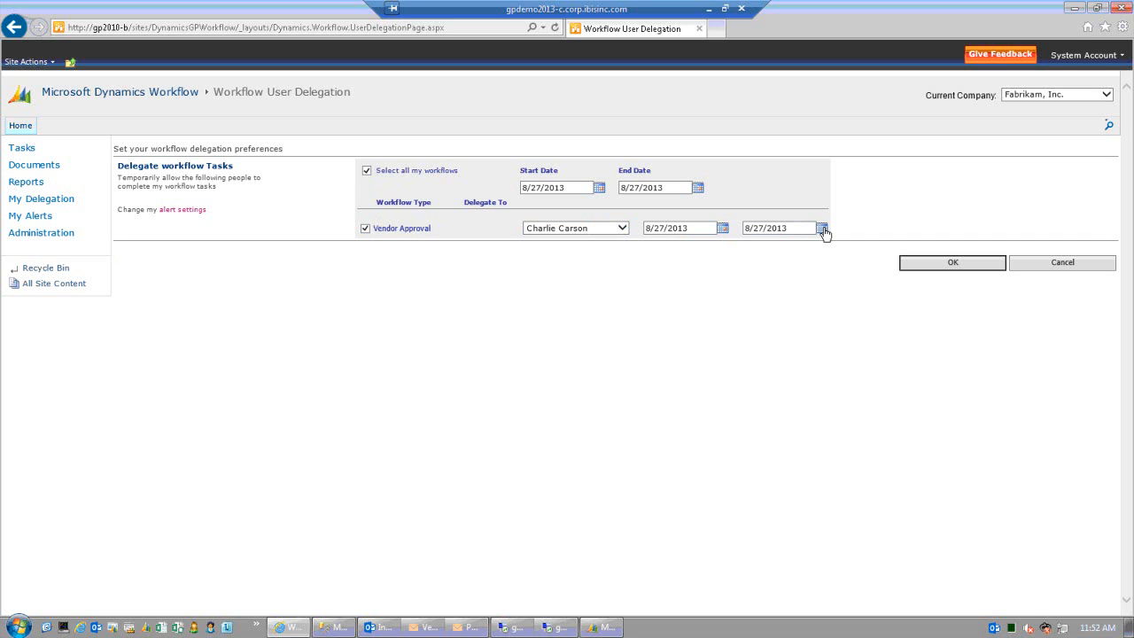
left_click(822, 228)
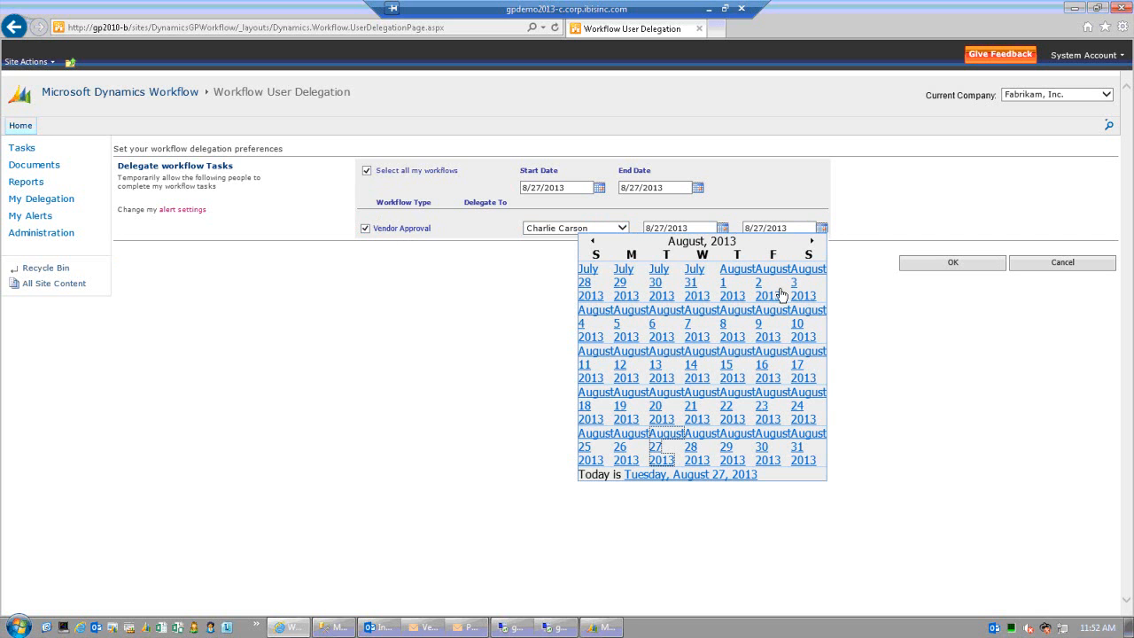
left_click(801, 454)
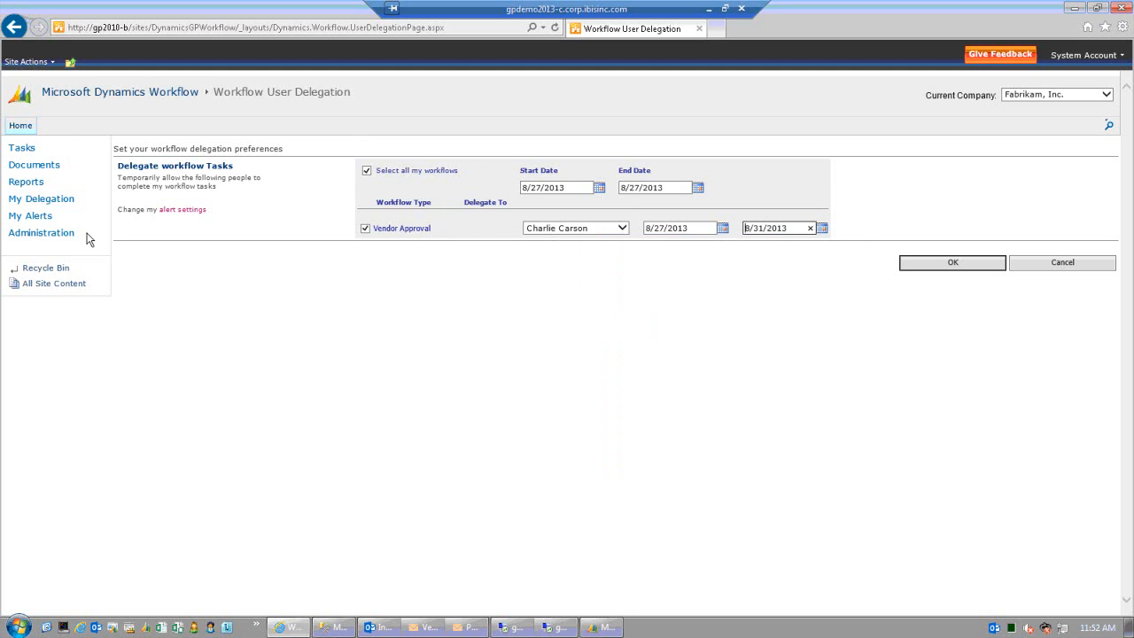
left_click(33, 218)
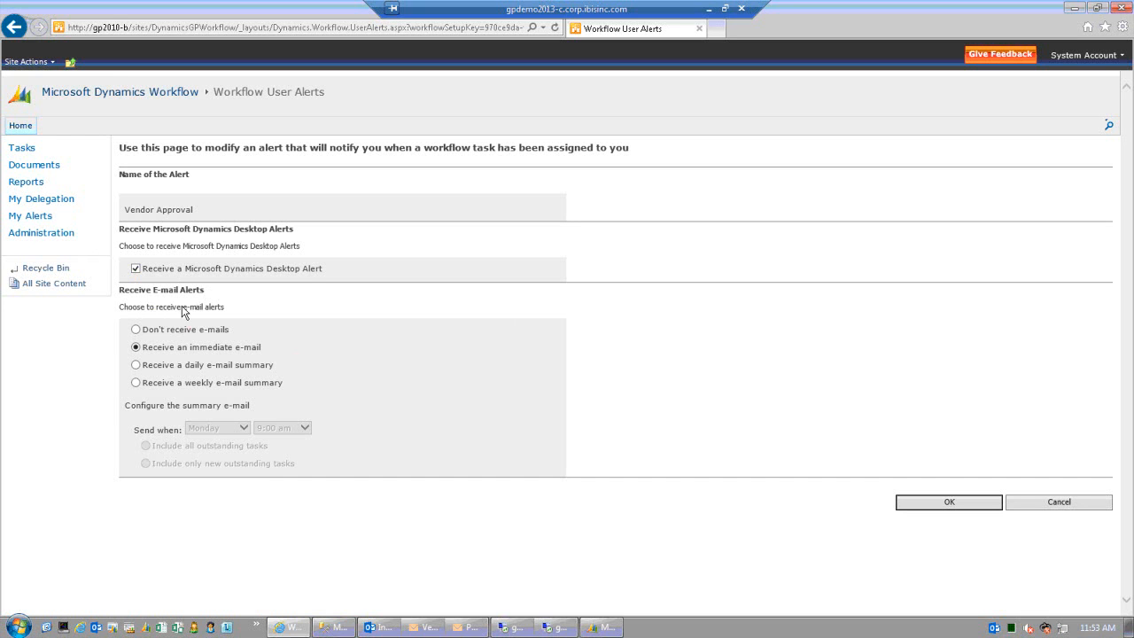
- Turn off e-mail alerts for Vendor Approval tasks, then open the workflow Reports list
left_click(136, 329)
left_click(137, 349)
left_click(136, 331)
left_click(25, 183)
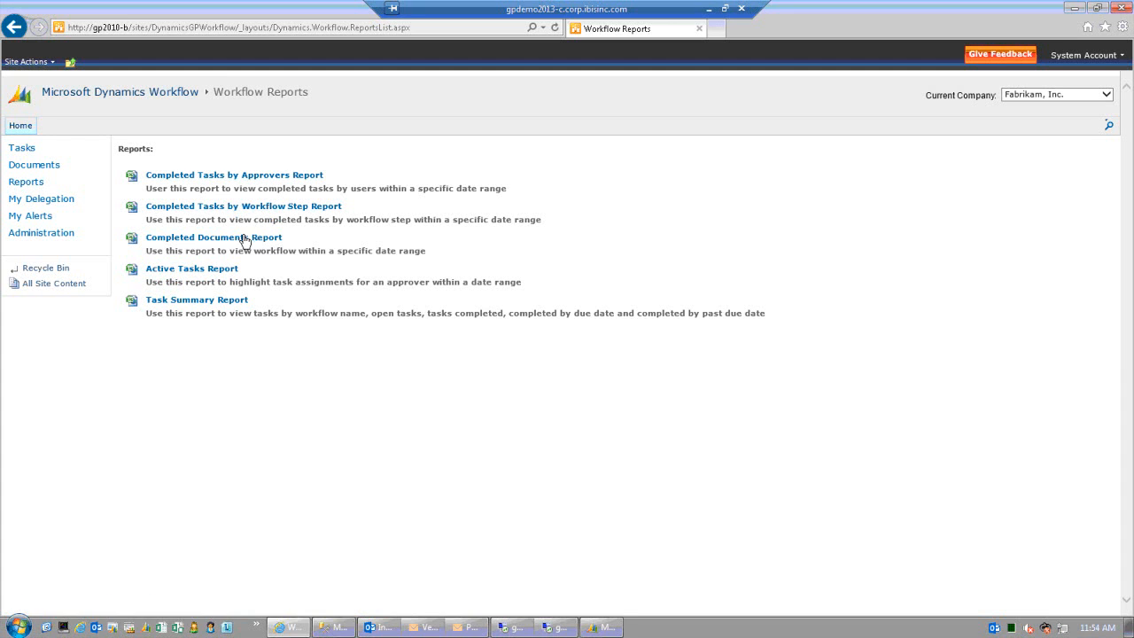
- Open the Active Tasks Report and keep Workflow Type set to All
left_click(198, 271)
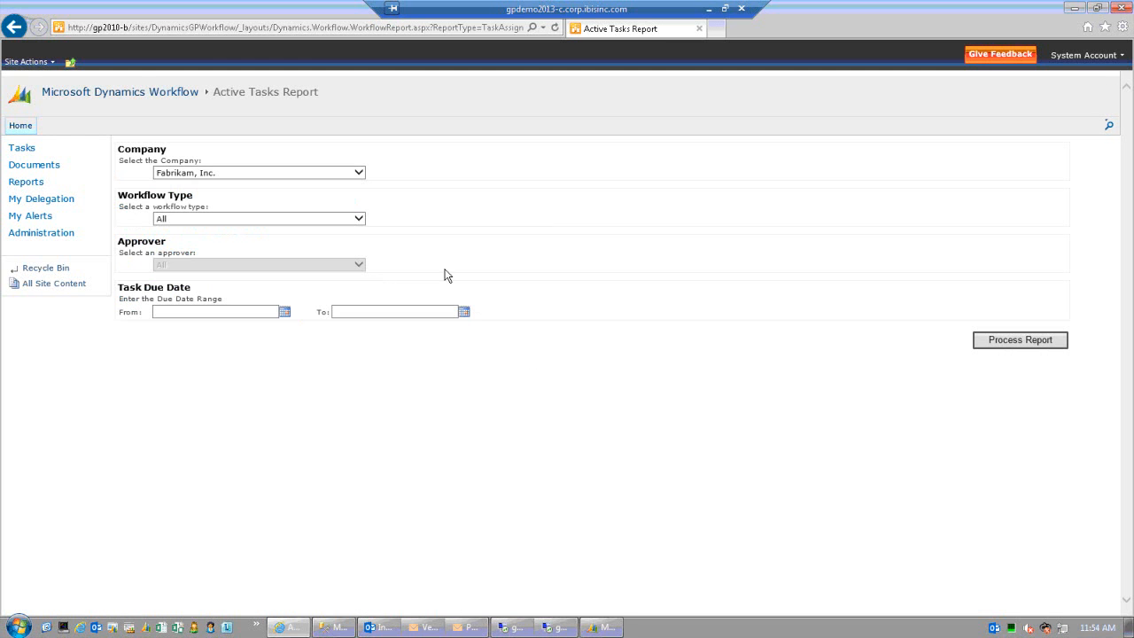
left_click(359, 222)
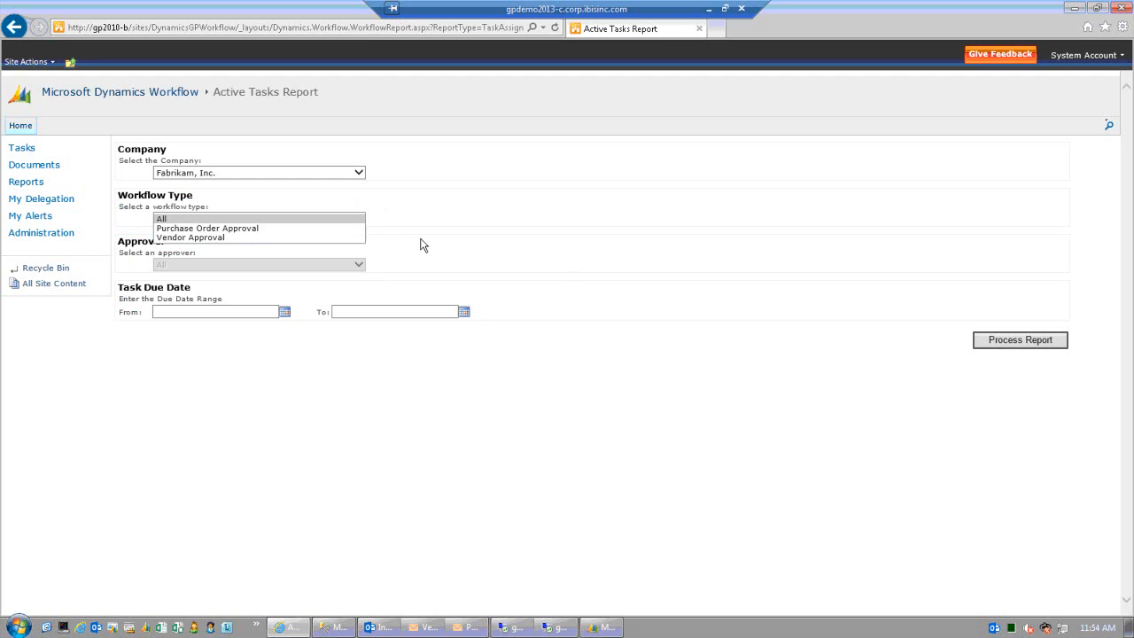
left_click(617, 250)
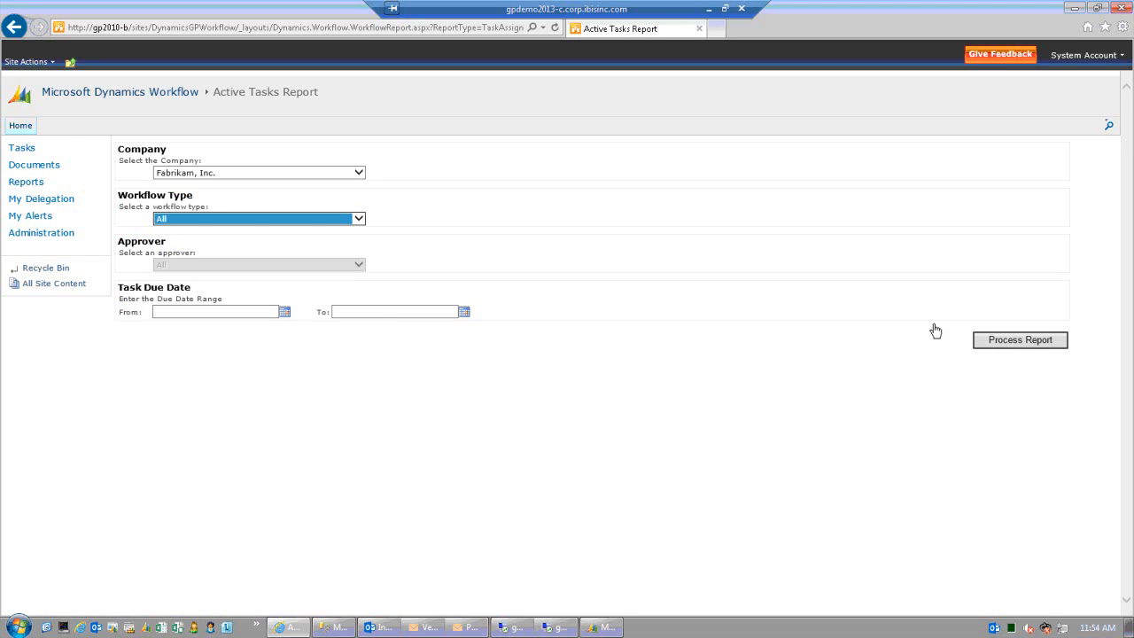
left_click(1014, 346)
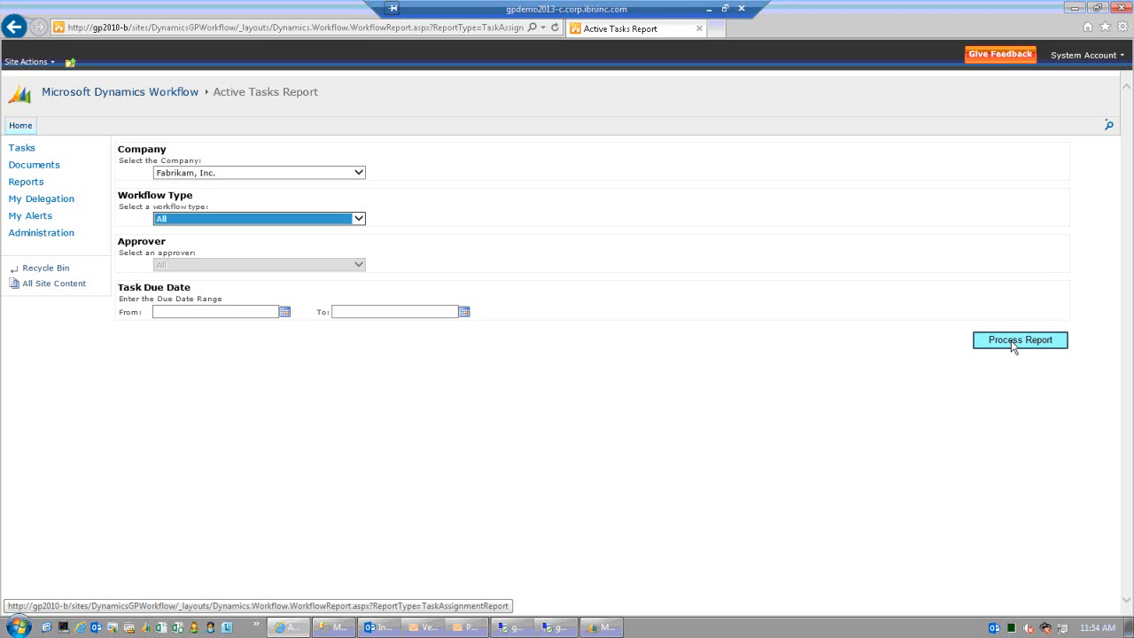
- Set the report's due date range from 01/01/2013 to 08/27/2013
left_click(284, 312)
left_click(120, 374)
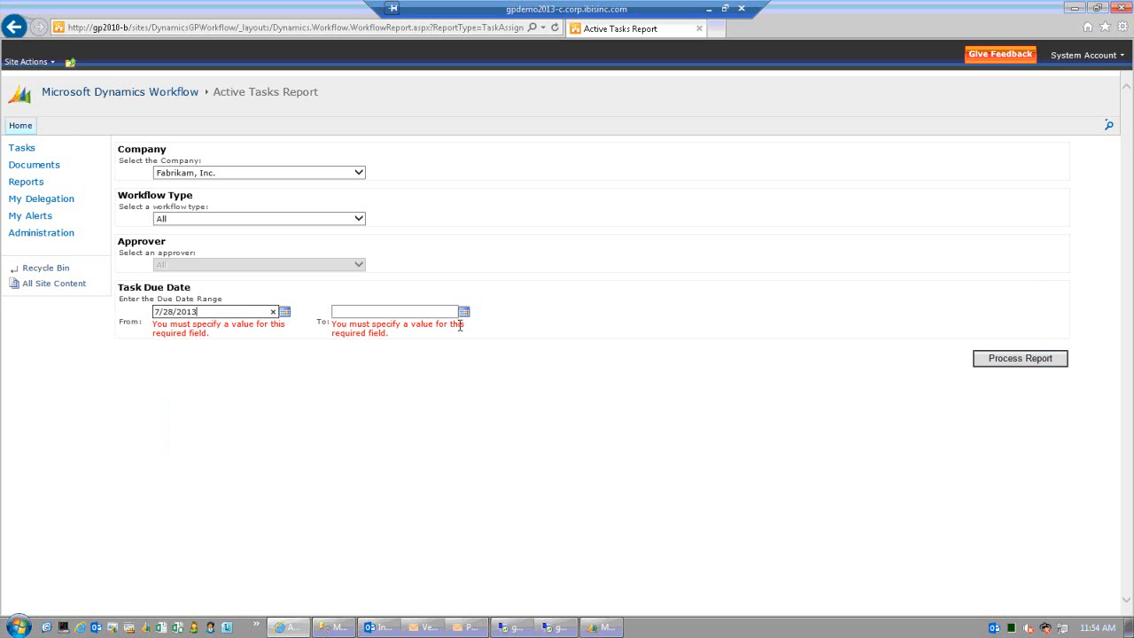
left_click_drag(206, 312, 142, 313)
type("01/01/2013")
key("Tab")
left_click(376, 311)
type("08/27/2013")
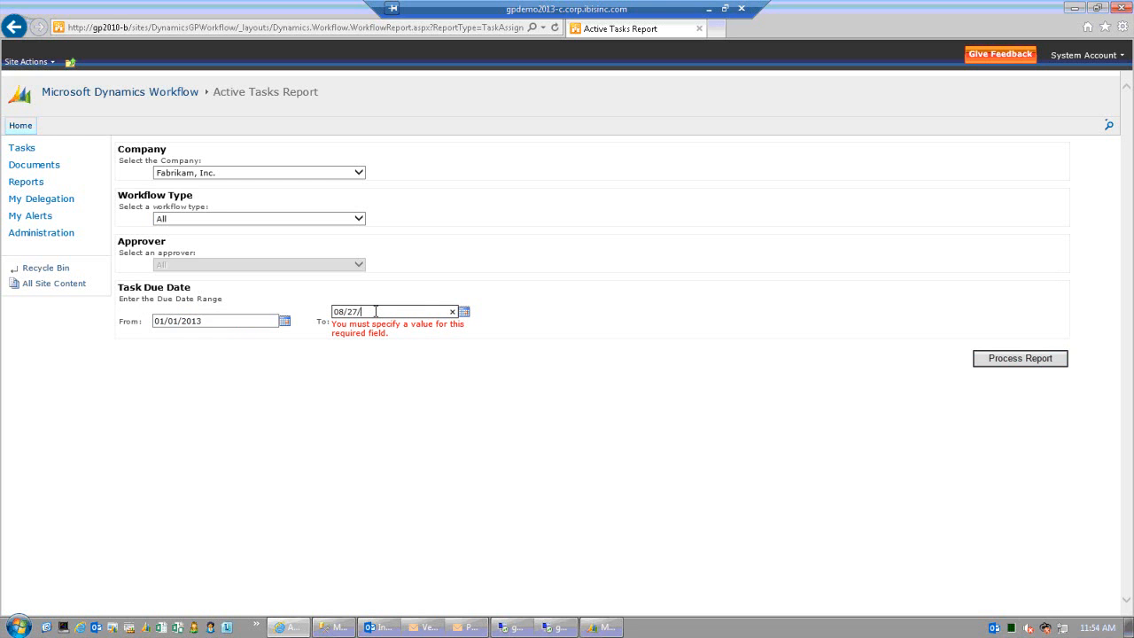
left_click(1015, 360)
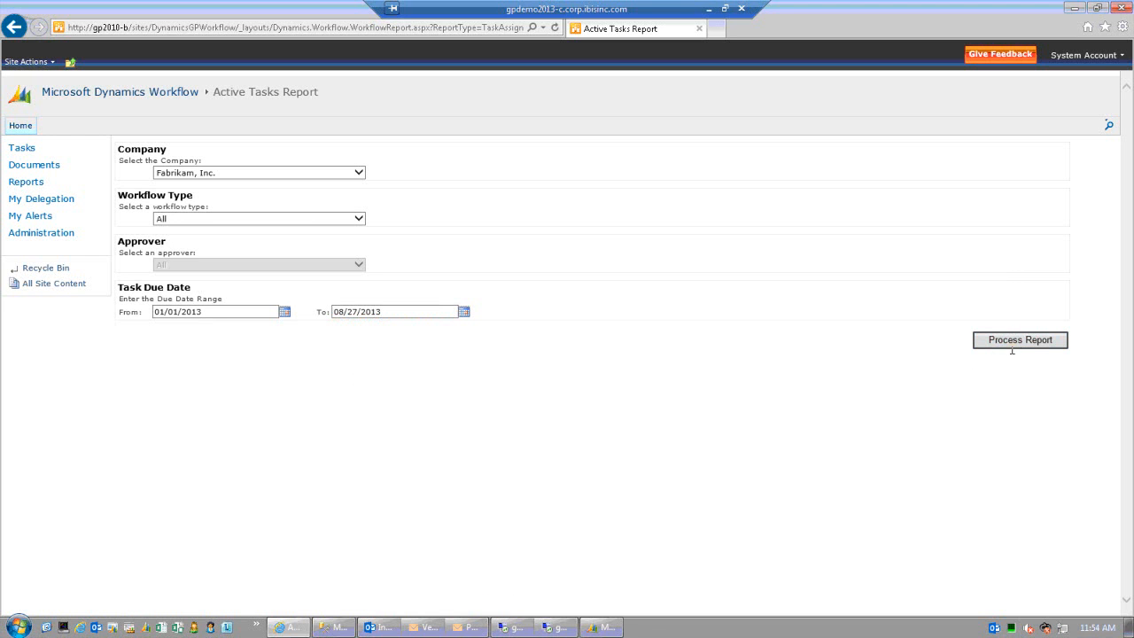
- Process the report, allowing the pop-up and retrying to get report.xml
left_click(1015, 343)
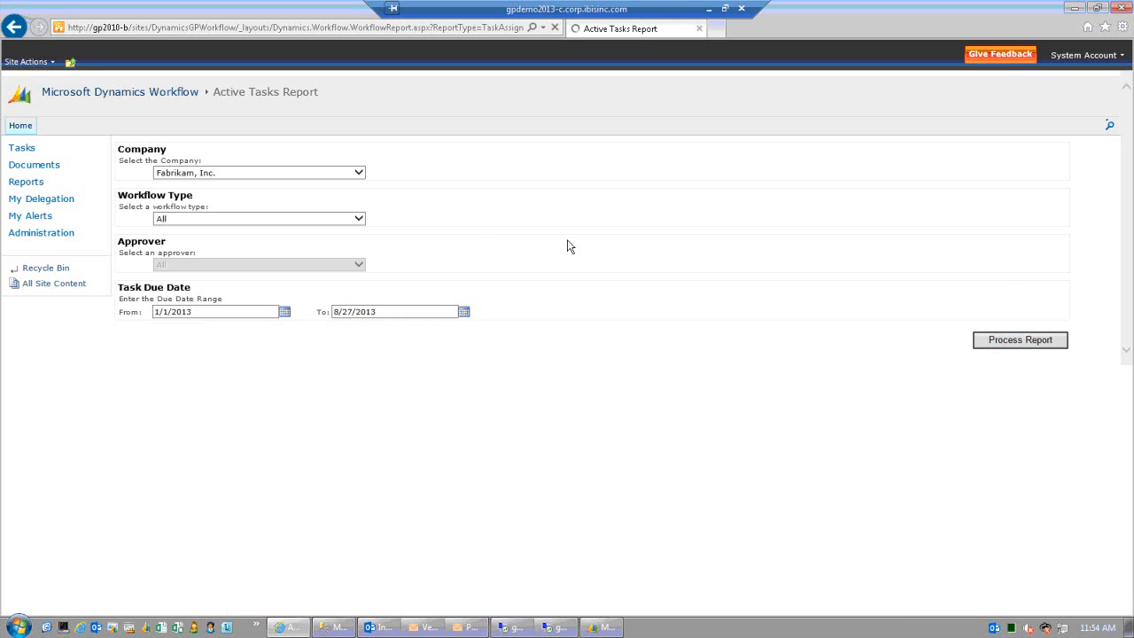
left_click(745, 603)
left_click(623, 390)
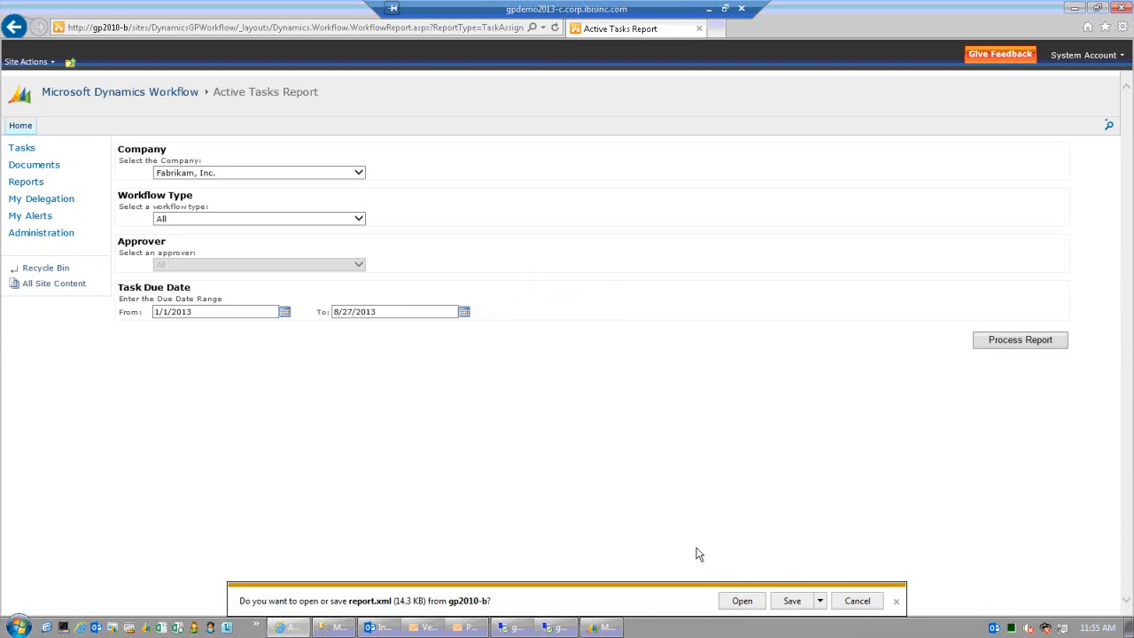
- Open the downloaded report.xml in Excel and scroll through the Active Tasks rows
left_click(742, 601)
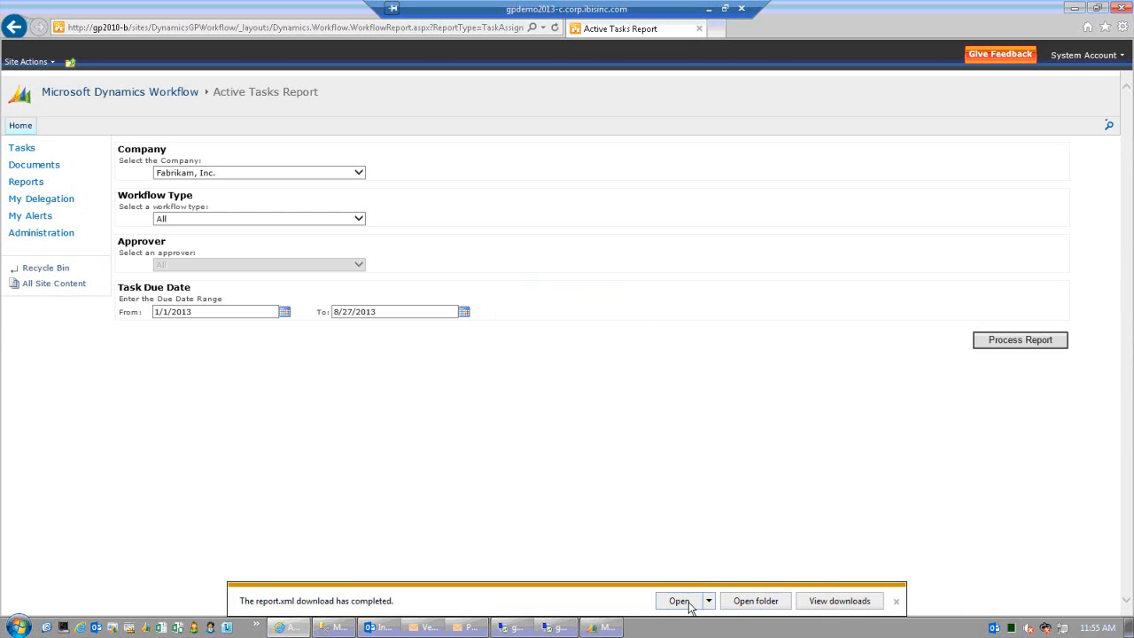
left_click(679, 601)
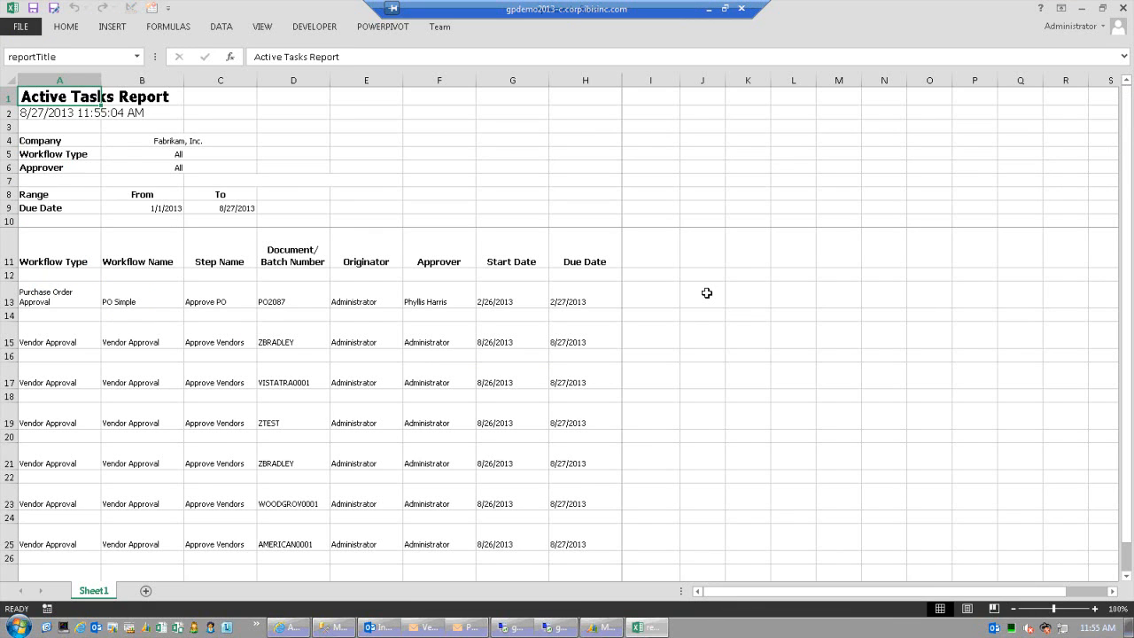
scroll(706, 293, "down", 2)
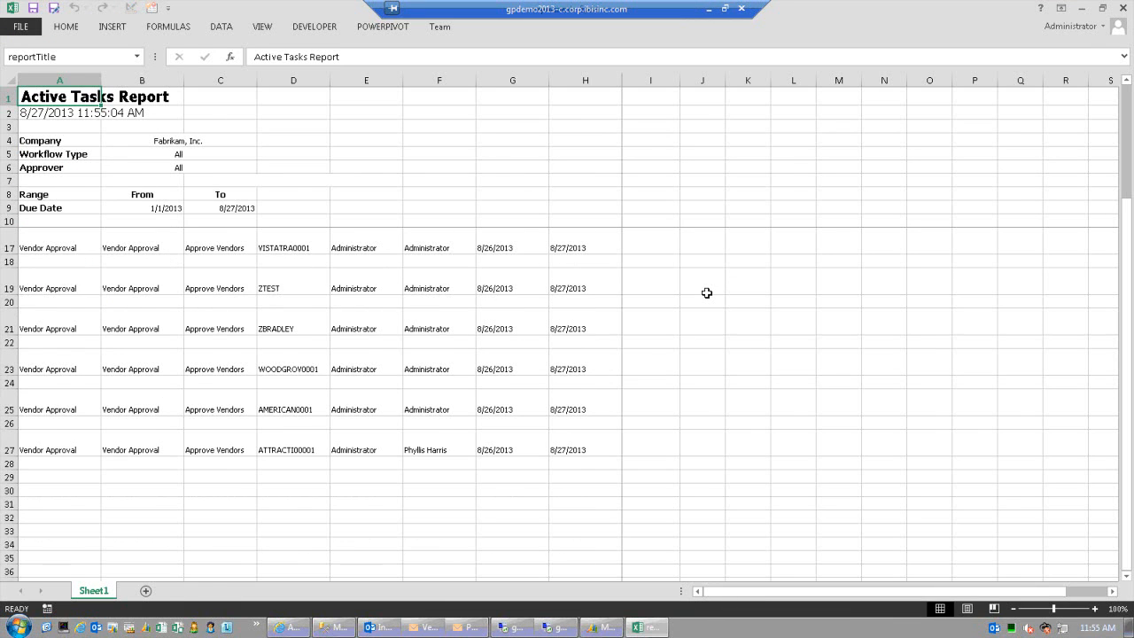
scroll(706, 292, "up", 2)
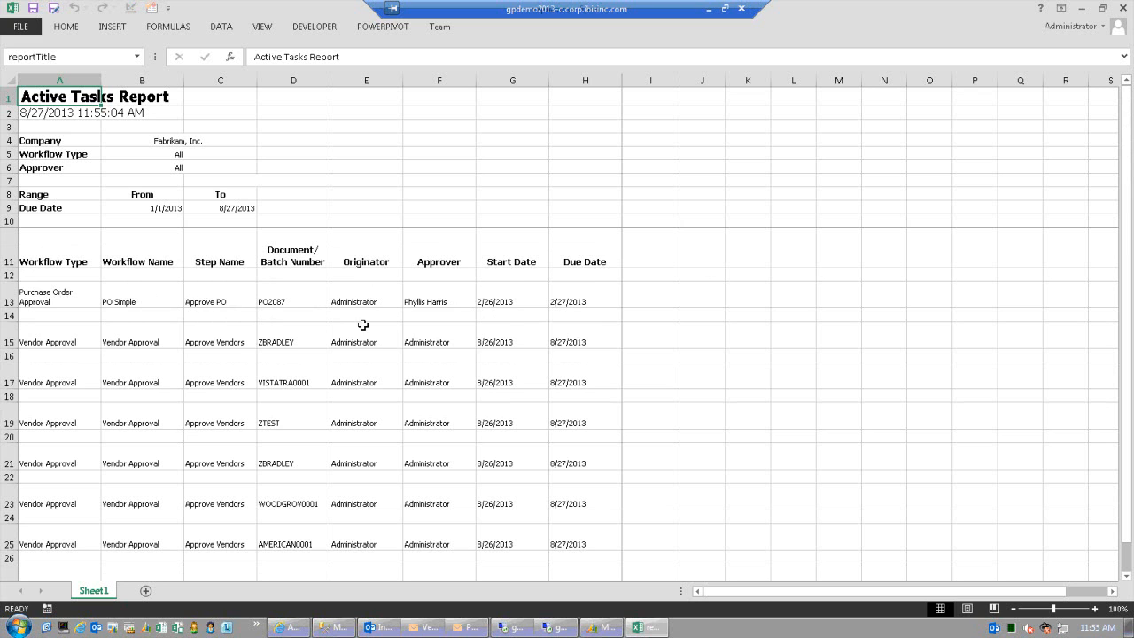
scroll(363, 325, "down", 1)
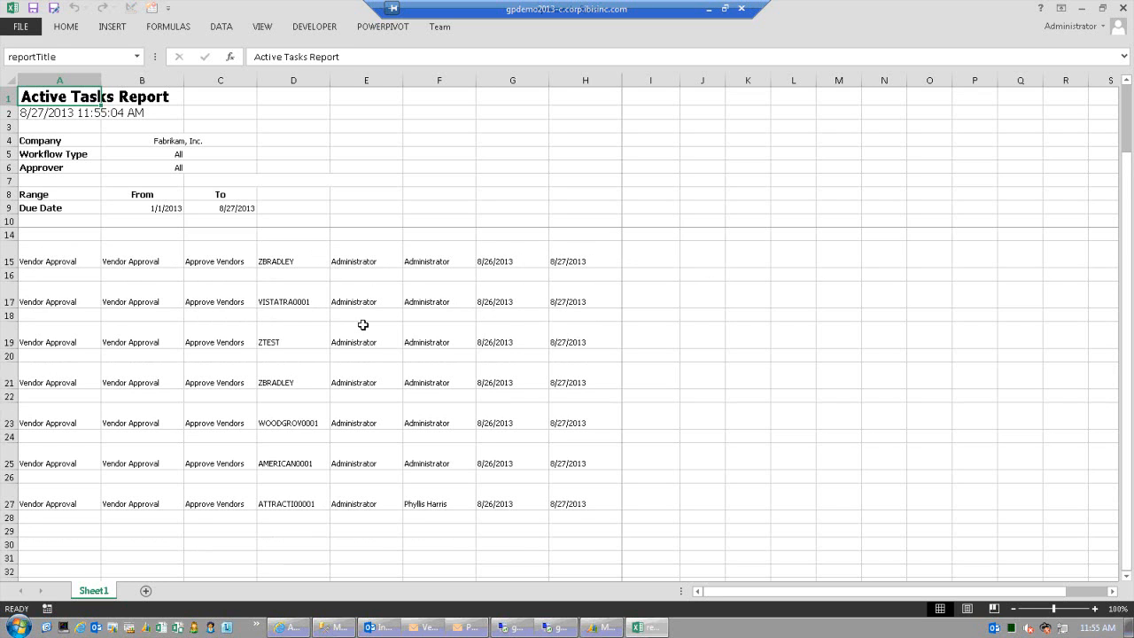
scroll(363, 325, "up", 1)
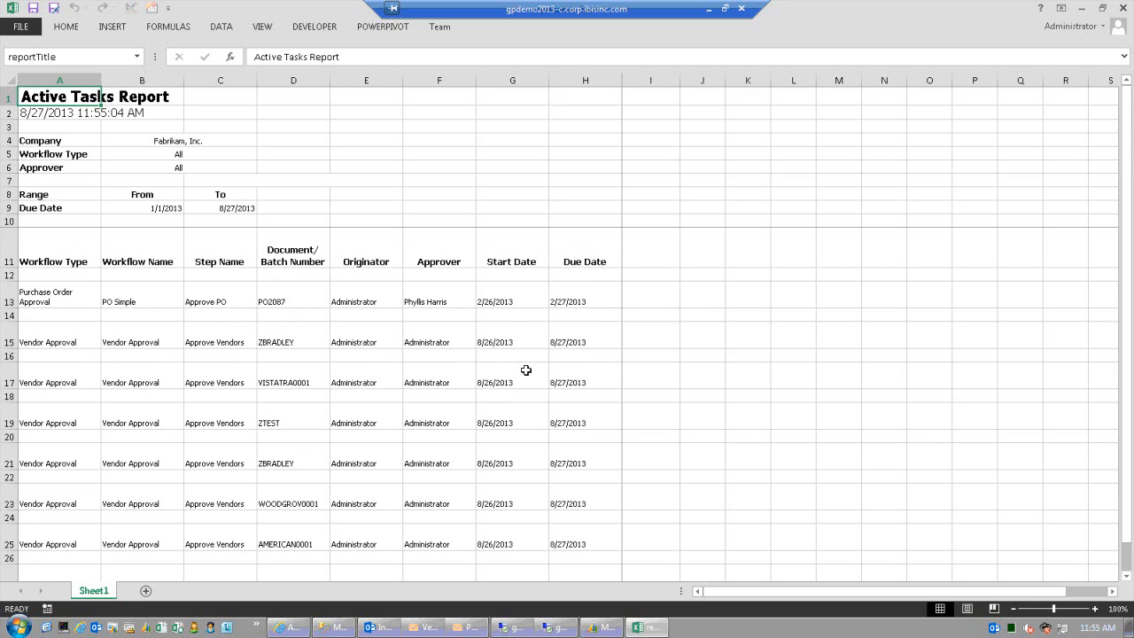
- Finish reviewing the task rows, close Excel, and return to the workflow Reports list
scroll(525, 370, "down", 2)
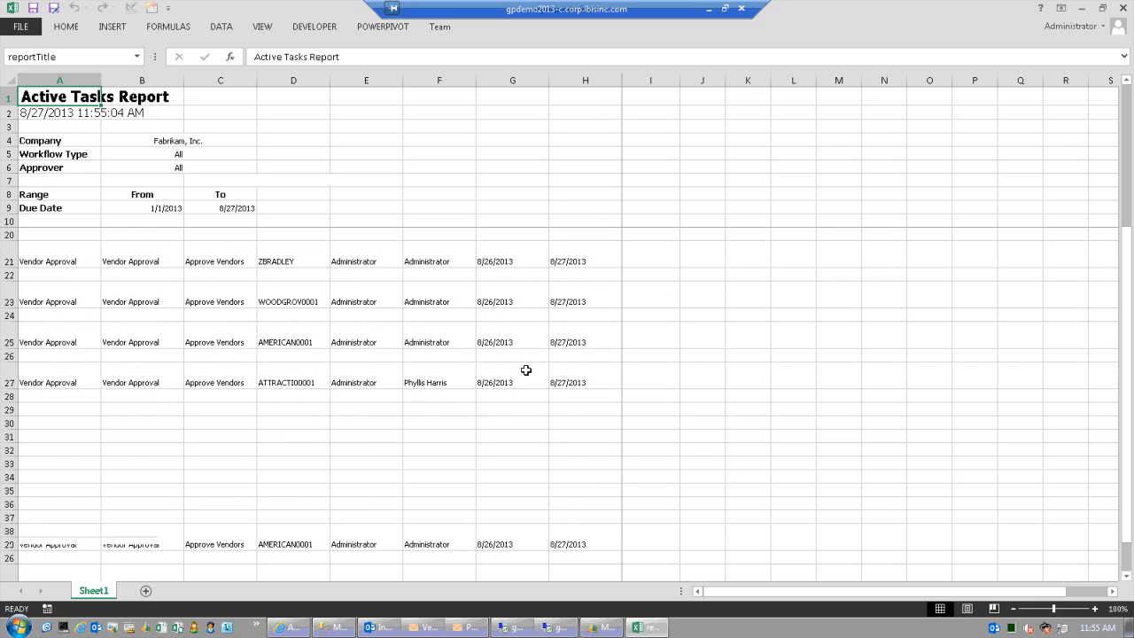
scroll(526, 370, "up", 1)
scroll(87, 260, "up", 1)
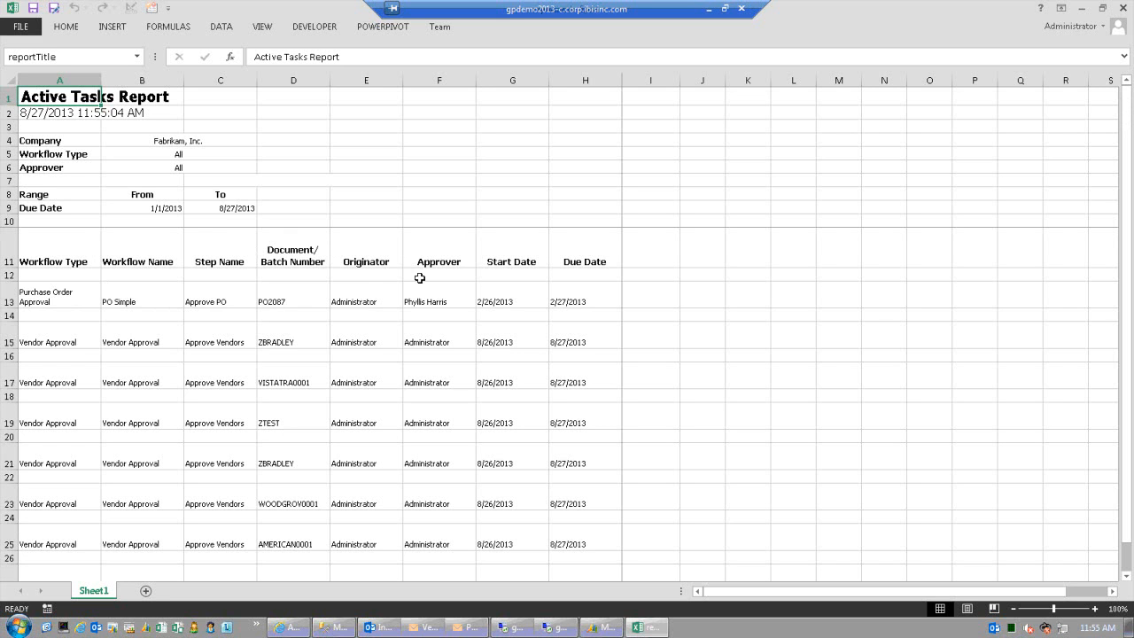
left_click(1123, 8)
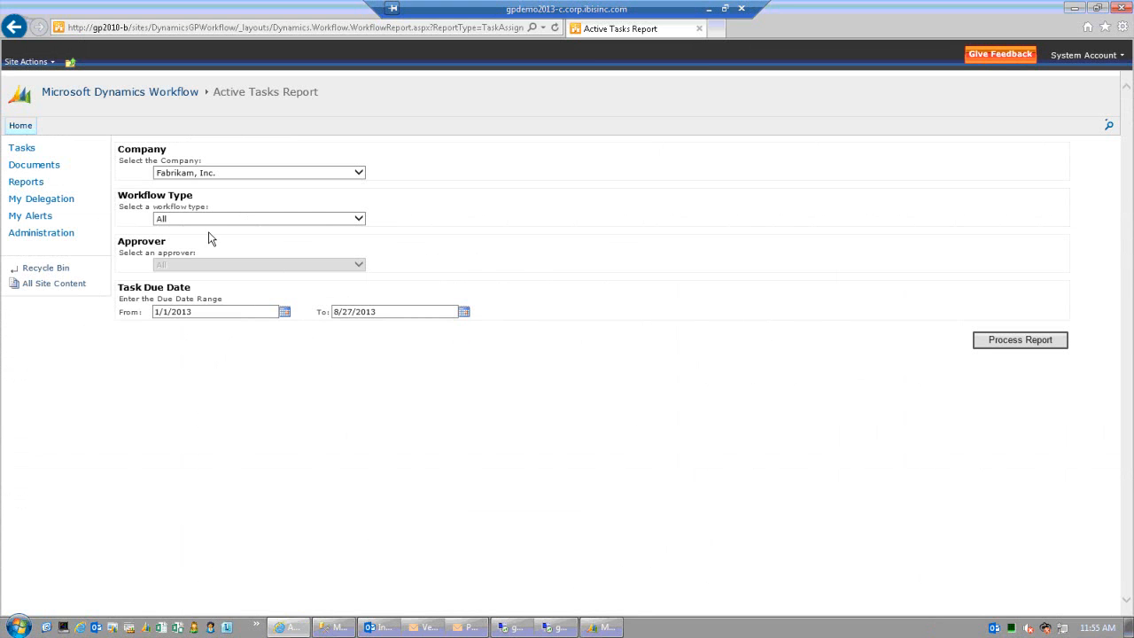
left_click(35, 184)
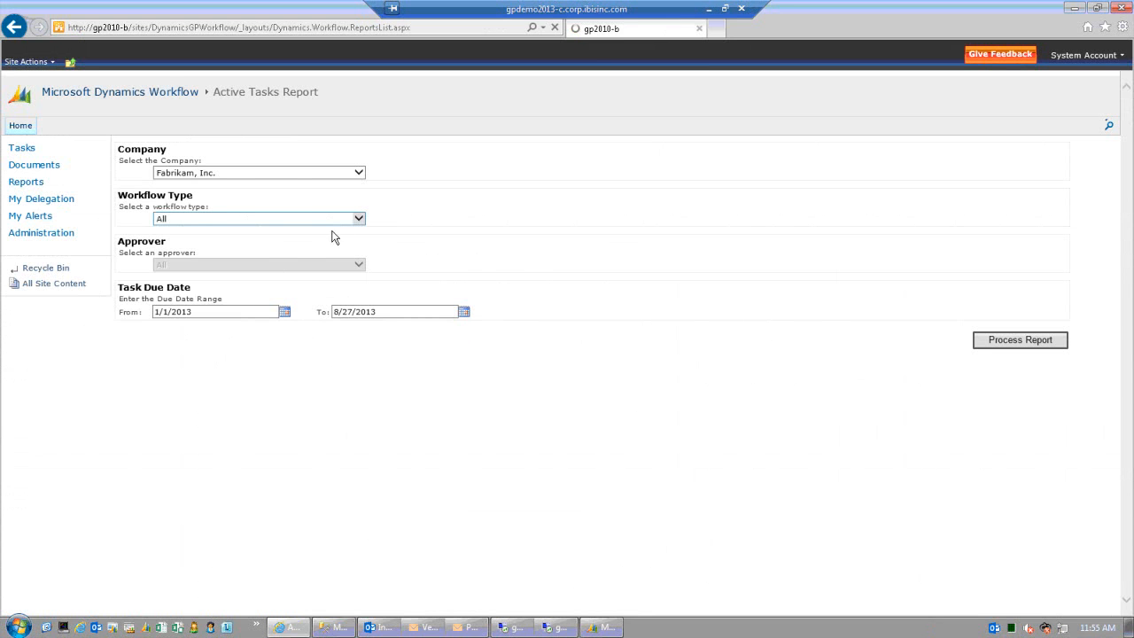